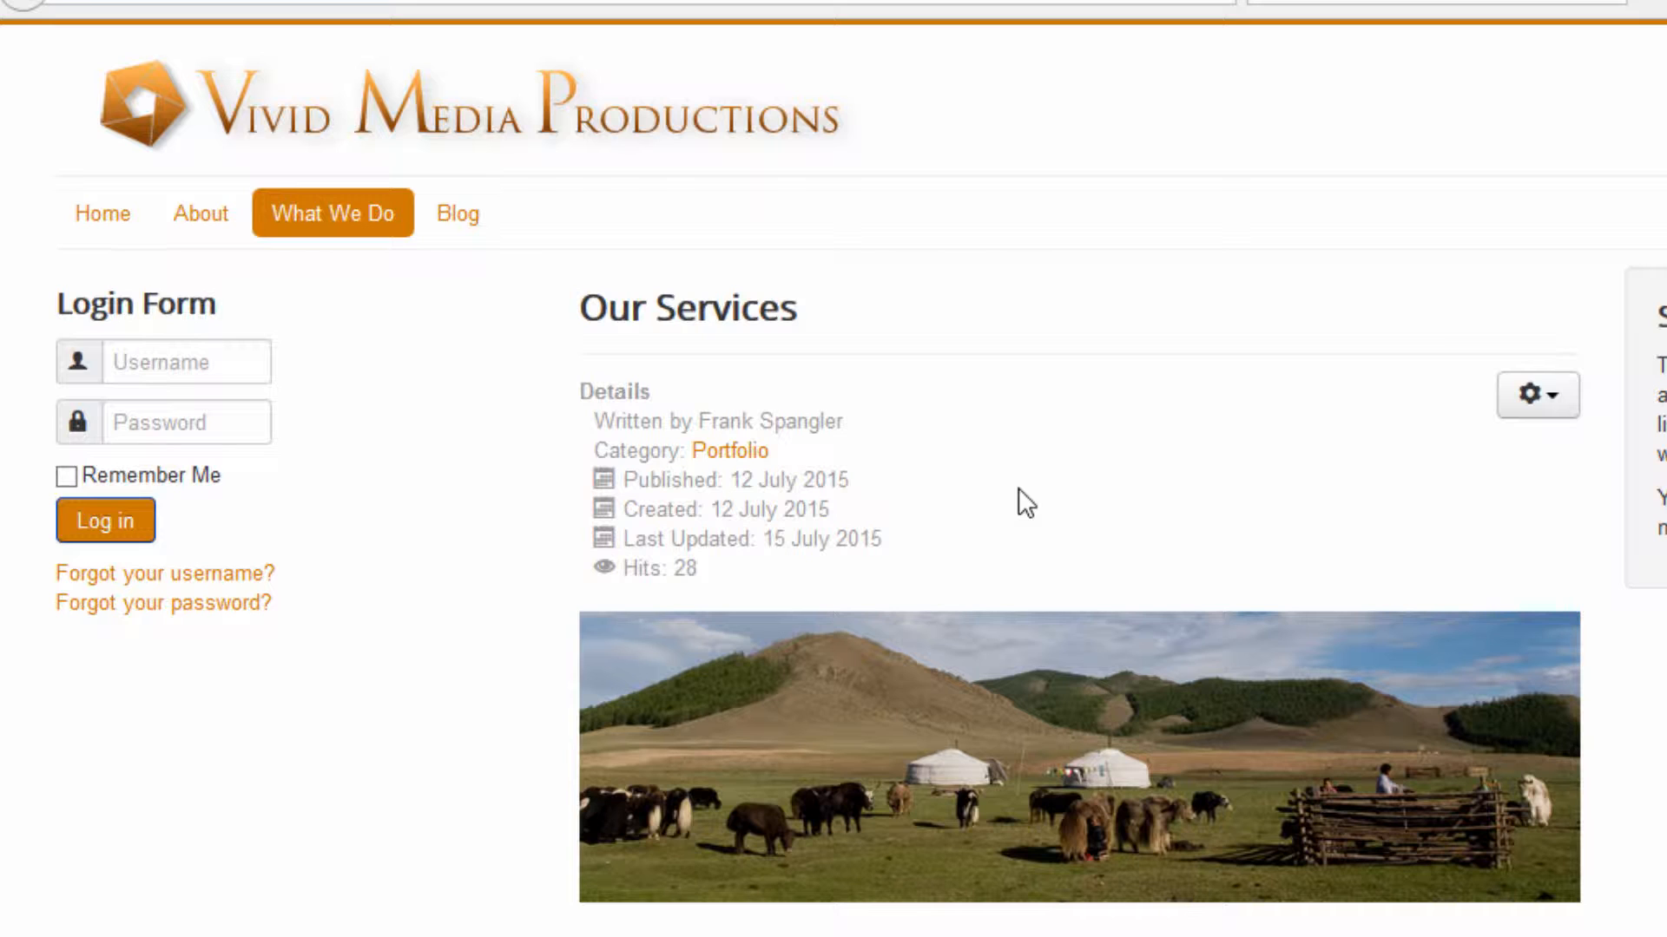
Examine the options offered by the Our Services article's tools dropdown on the public page.
{"action": "left_click", "coordinate": [1554, 403]}
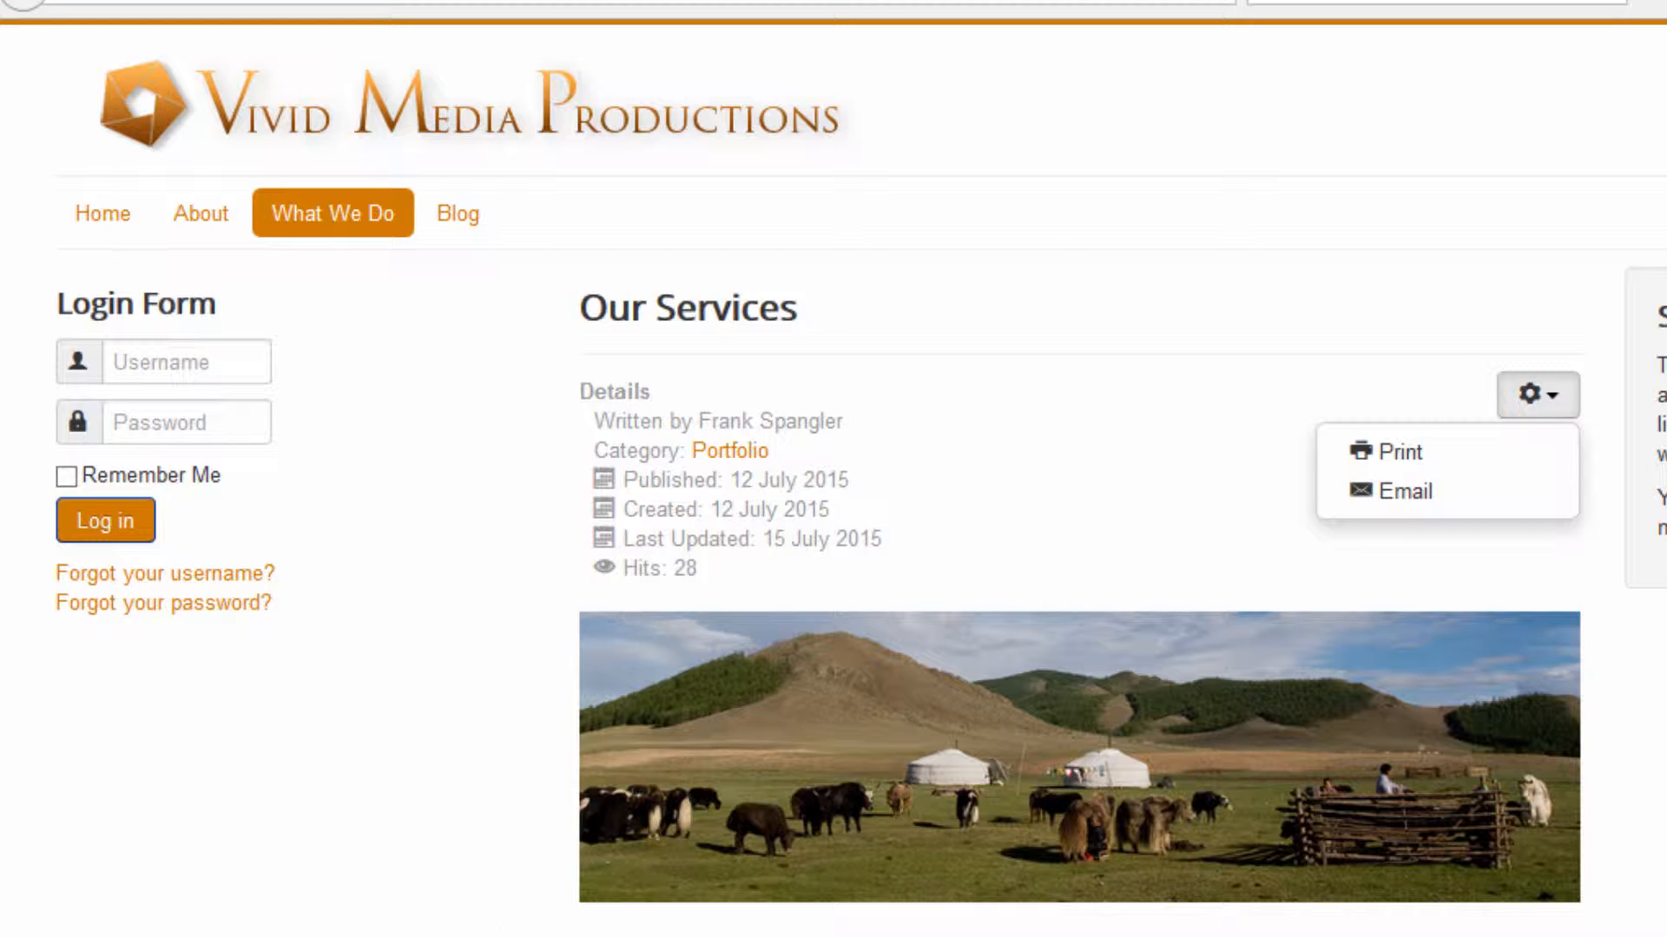
{"action": "key", "text": "Escape"}
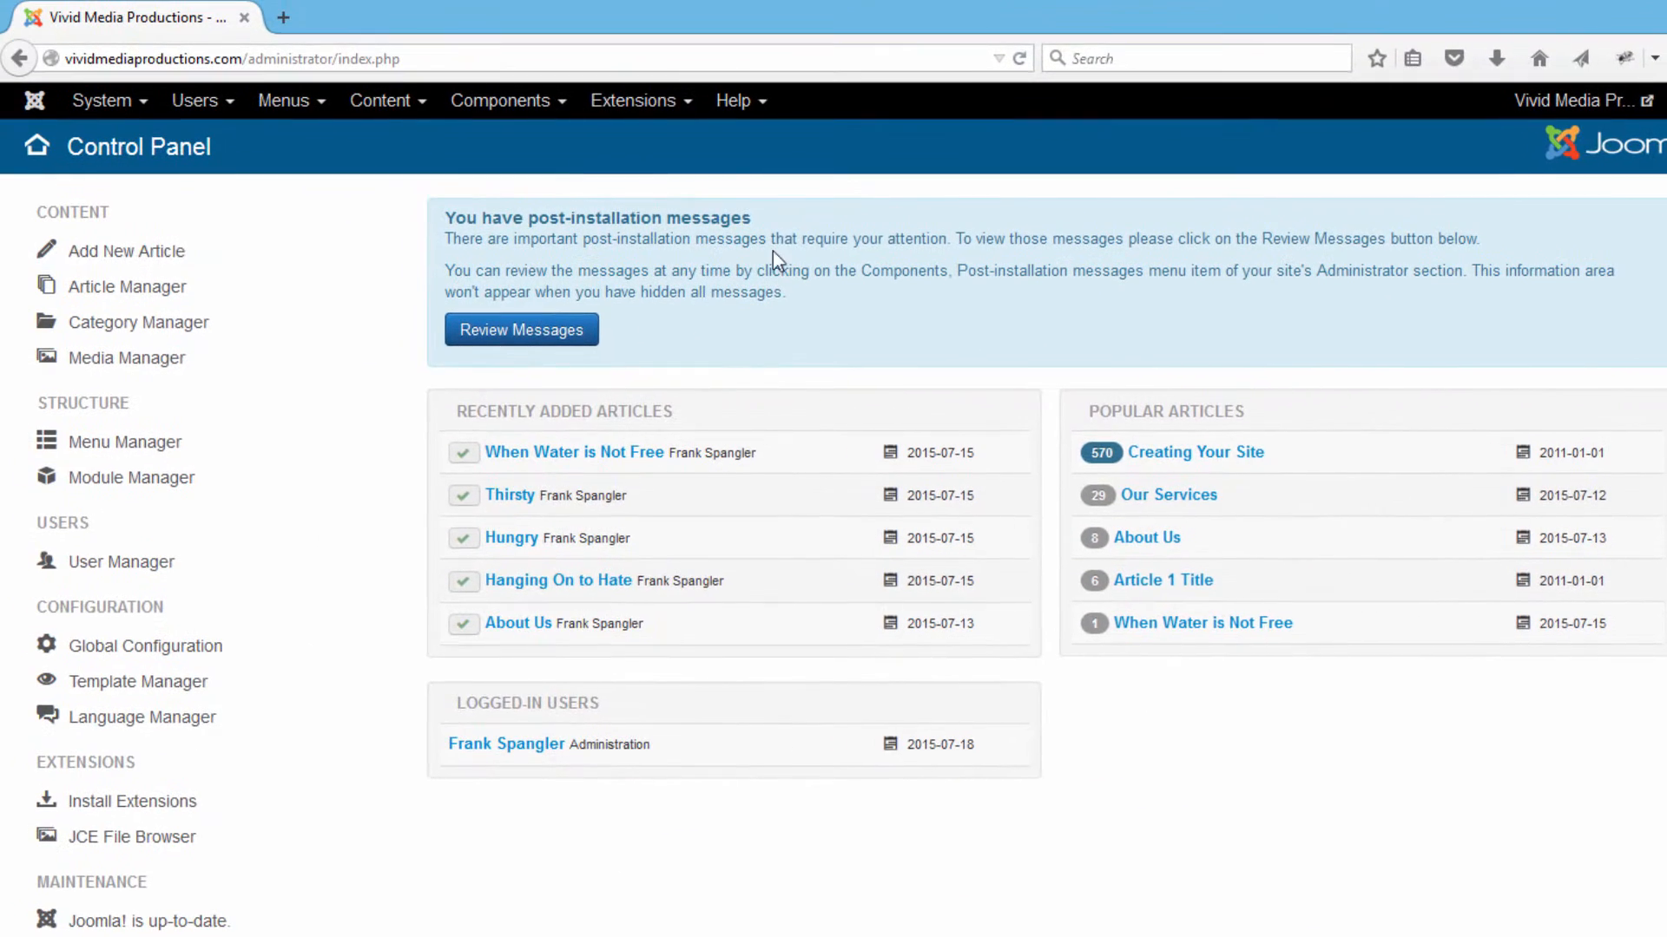
Unpublish the Login Form and Side Module modules in the Module Manager, and reload the What We Do page.
{"action": "left_click", "coordinate": [686, 102]}
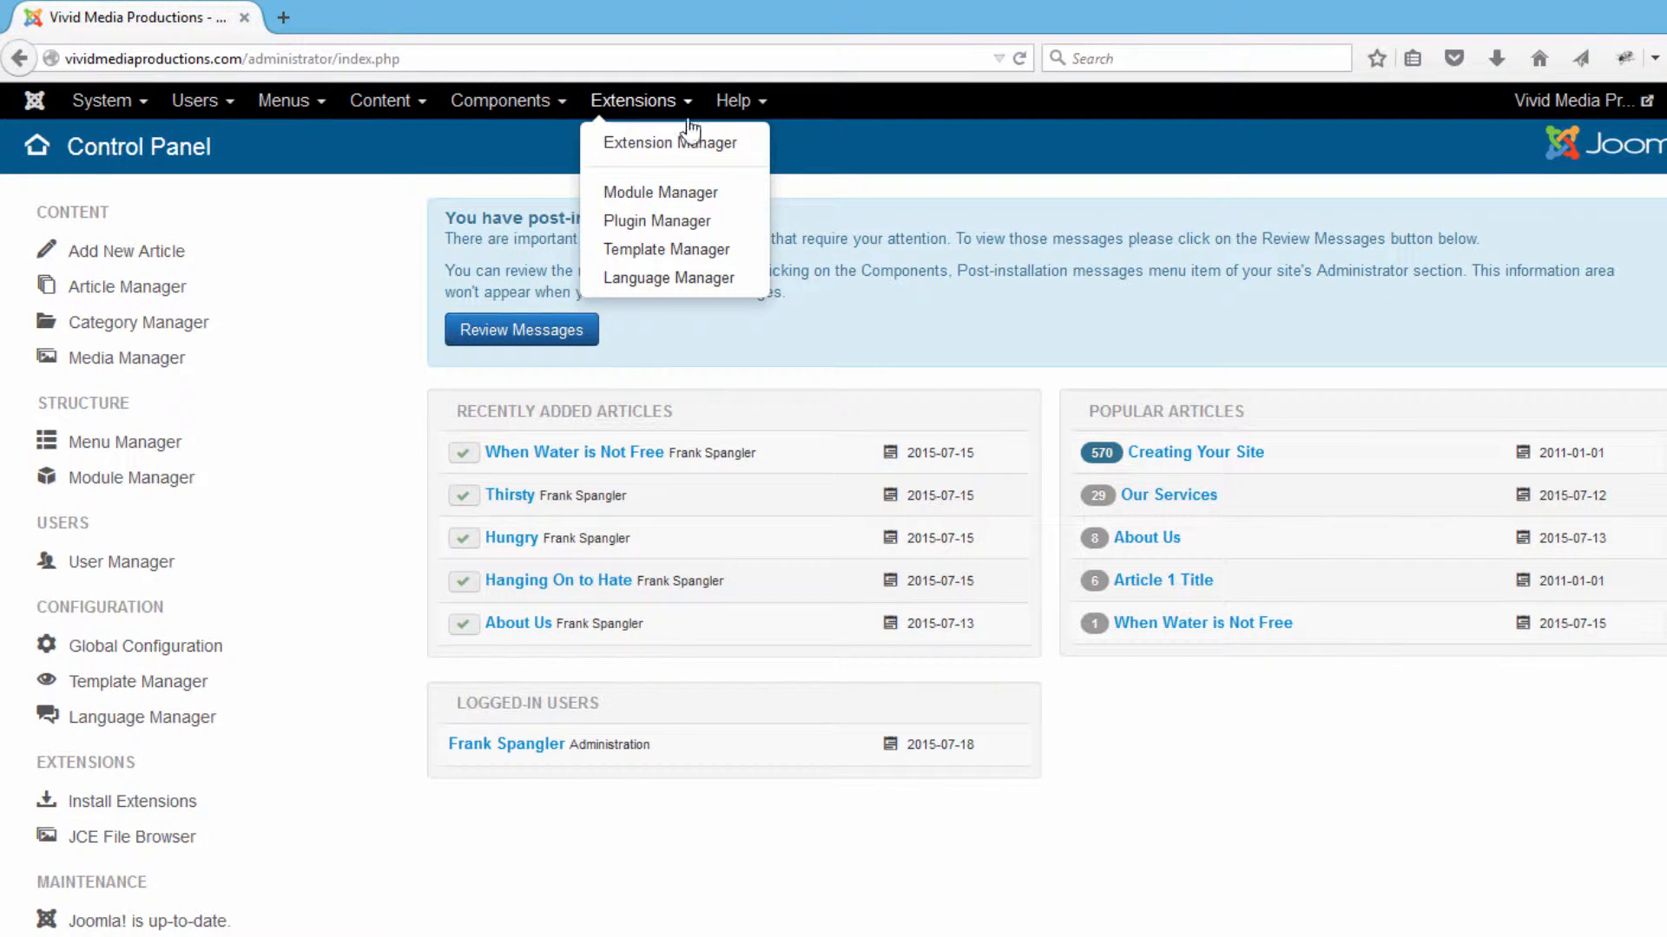
{"action": "left_click", "coordinate": [684, 195]}
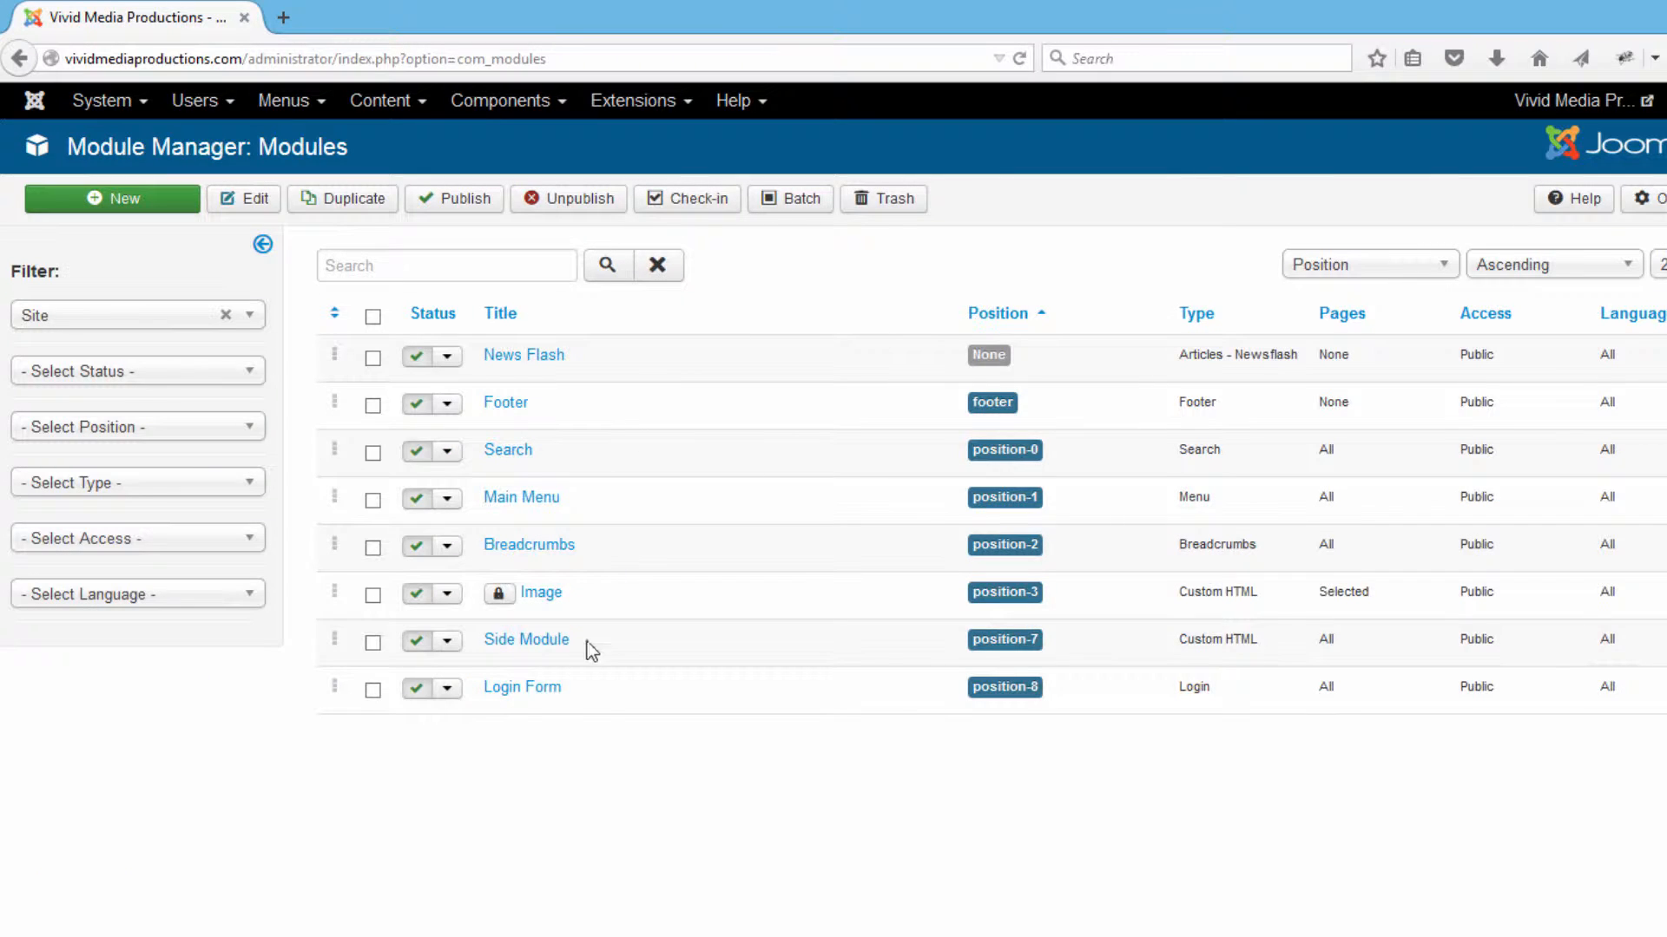
{"action": "left_click", "coordinate": [418, 693]}
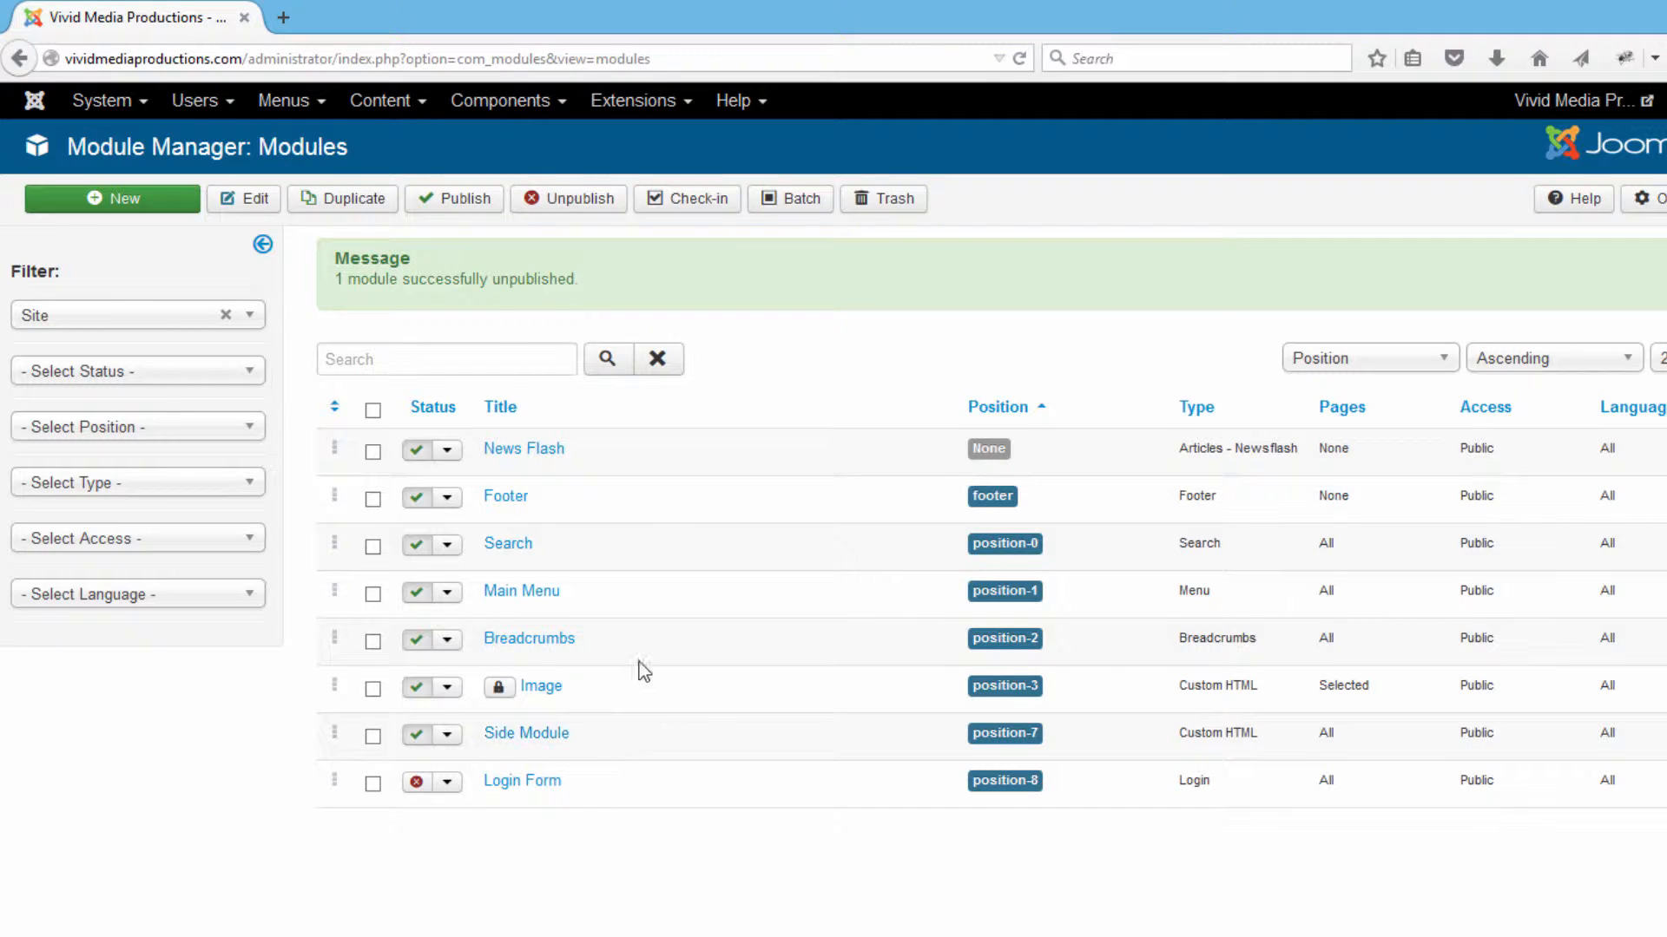
{"action": "left_click", "coordinate": [418, 737]}
{"action": "key", "text": "alt+Tab"}
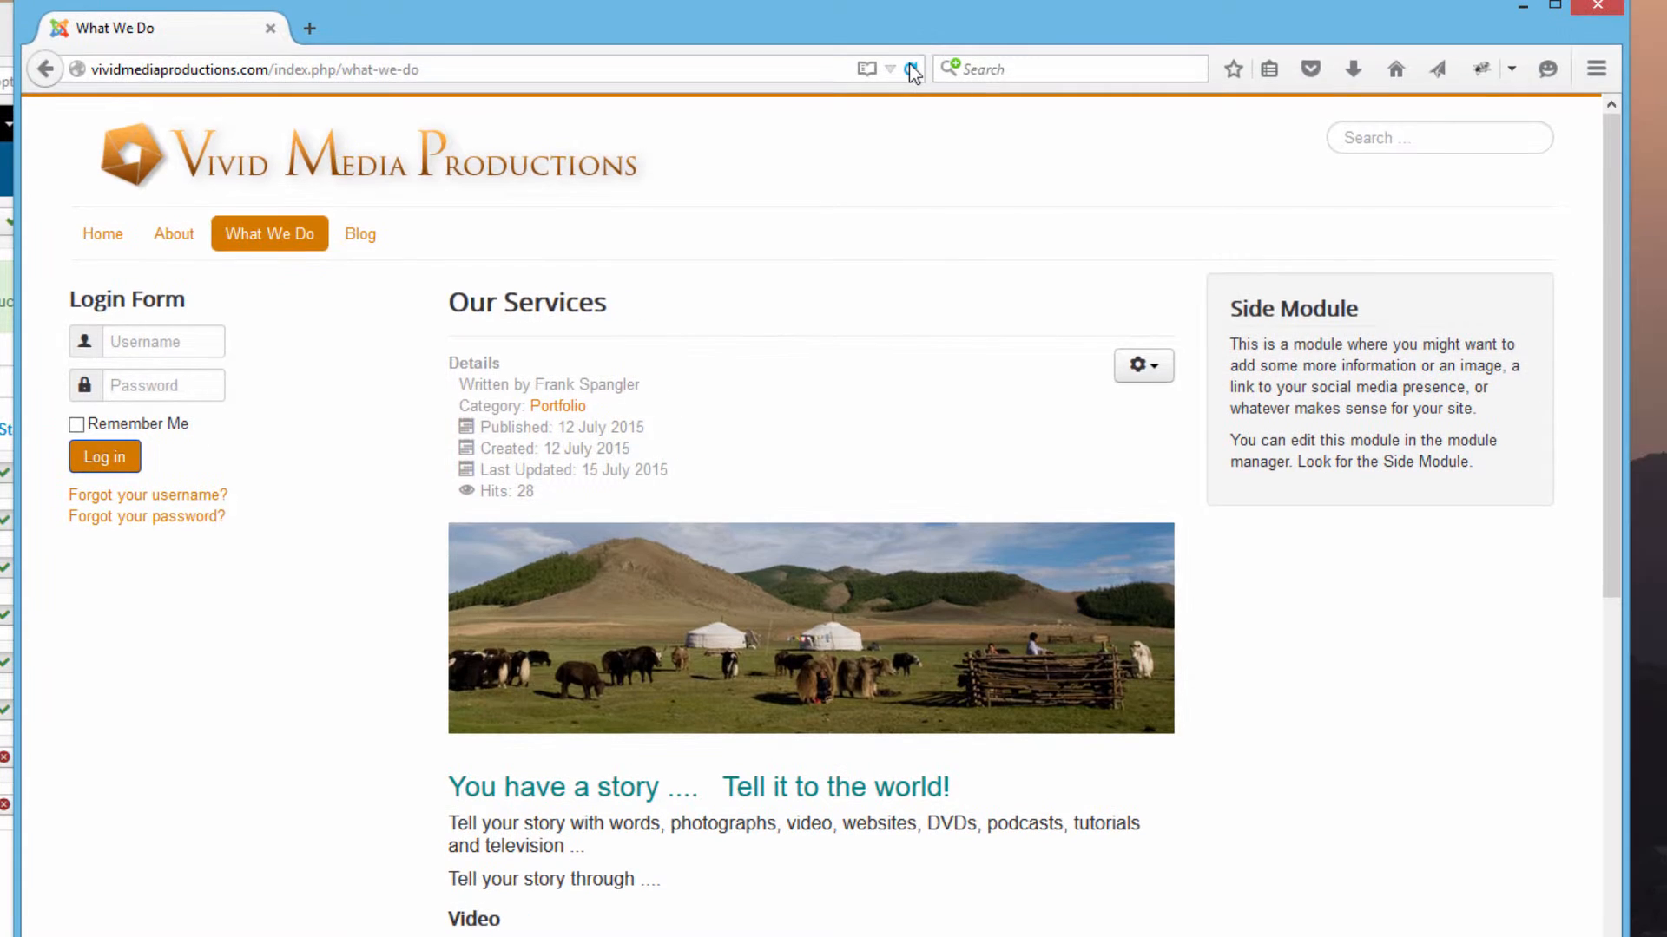
{"action": "left_click", "coordinate": [910, 66]}
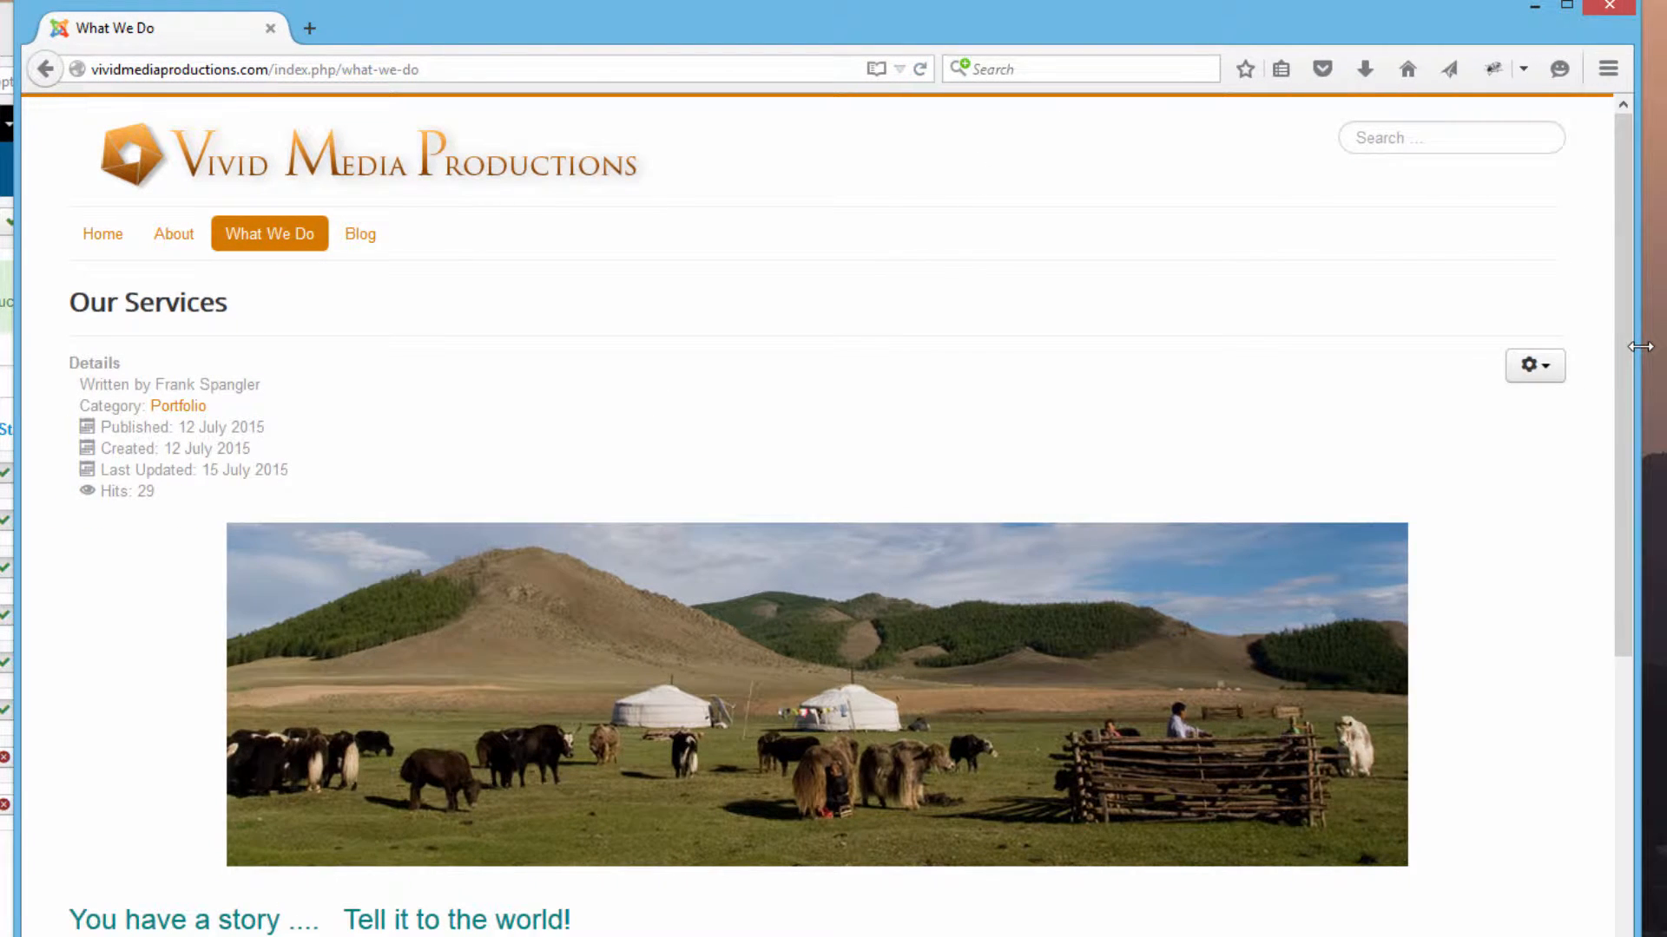
Resize and arrange the administrator and public site browser windows side by side.
{"action": "left_click_drag", "start_coordinate": [1623, 352], "coordinate": [759, 352]}
{"action": "left_click_drag", "start_coordinate": [532, 13], "coordinate": [1232, 8]}
{"action": "left_click", "coordinate": [447, 39]}
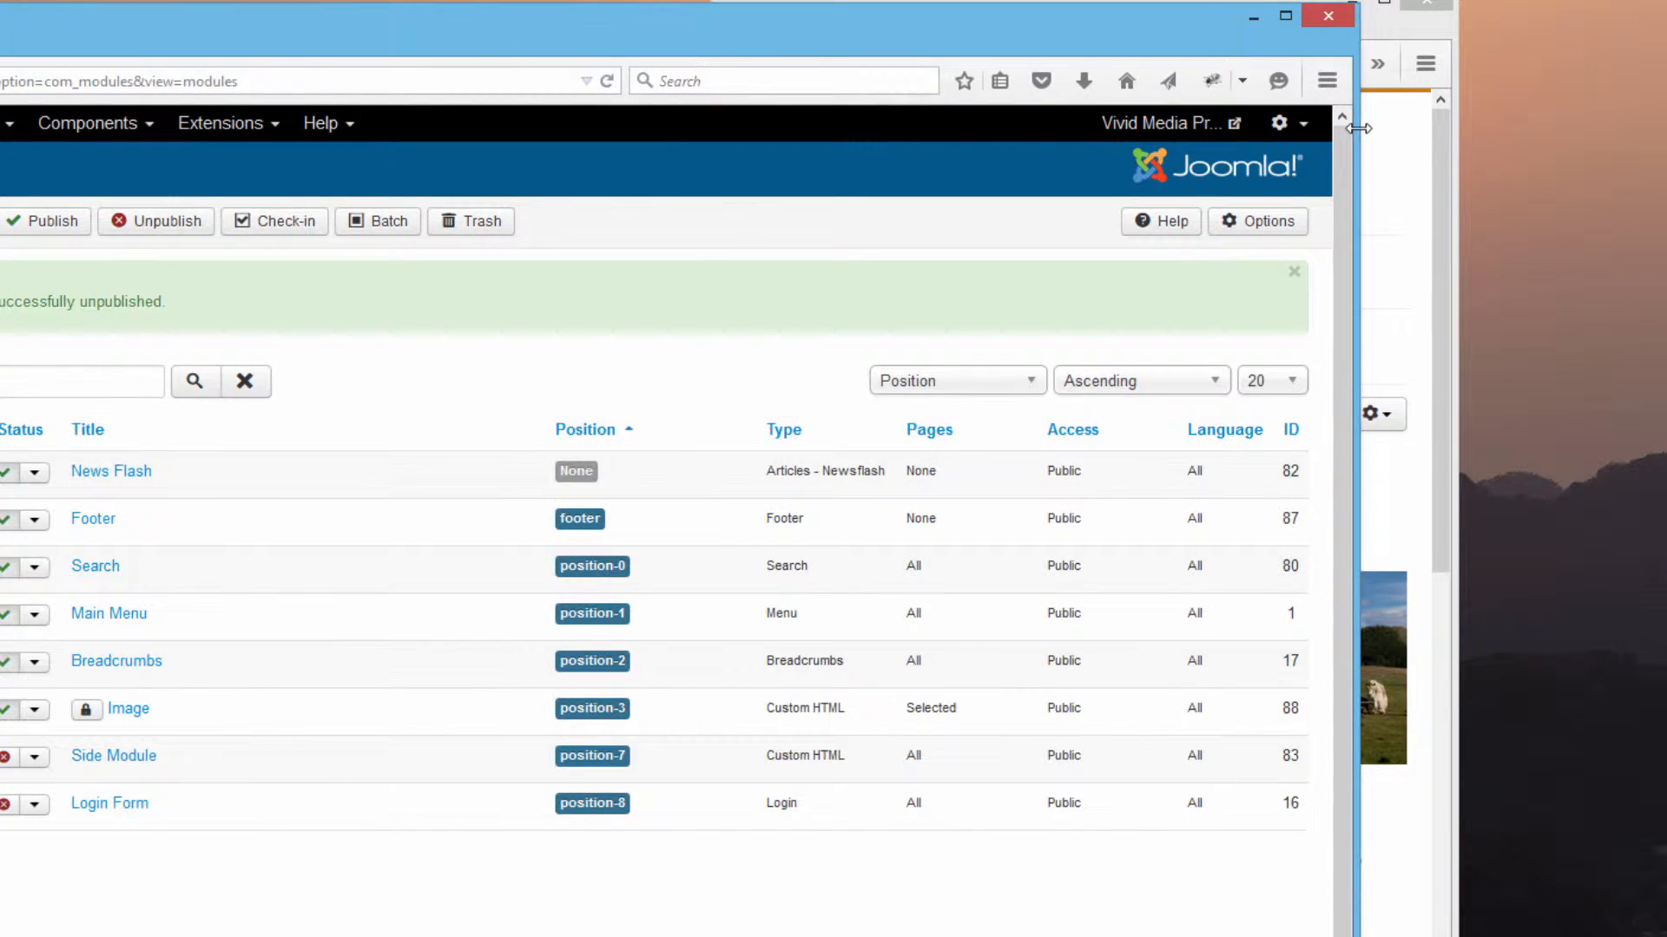
{"action": "left_click_drag", "start_coordinate": [1337, 209], "coordinate": [657, 171]}
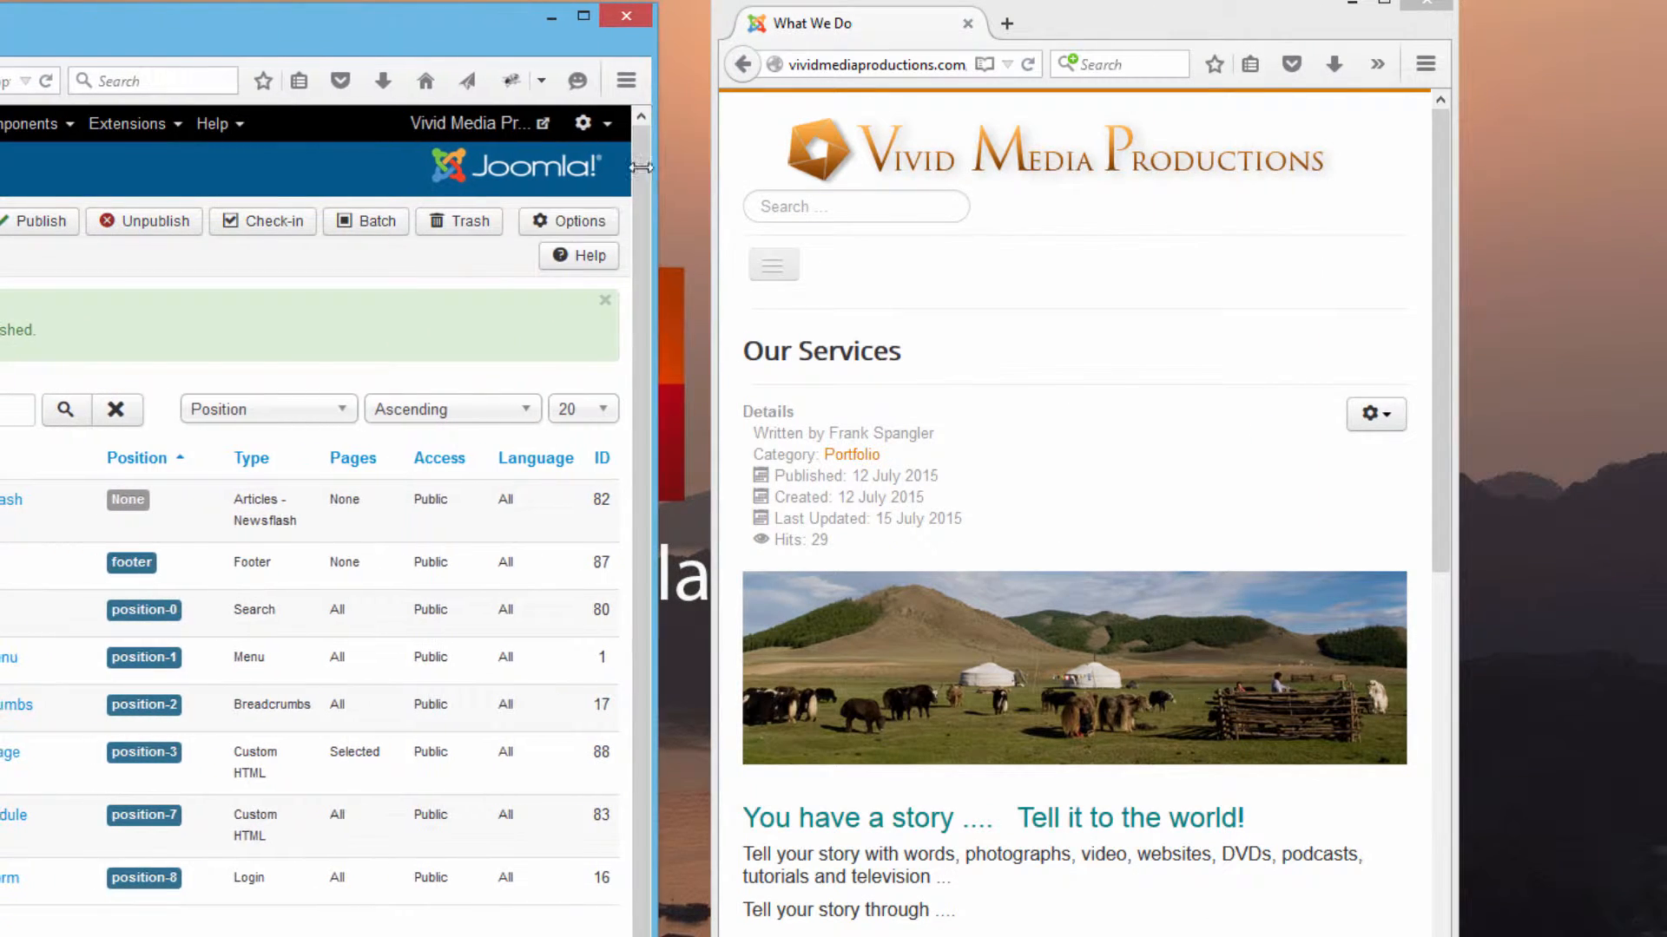
{"action": "left_click_drag", "start_coordinate": [352, 21], "coordinate": [387, 1]}
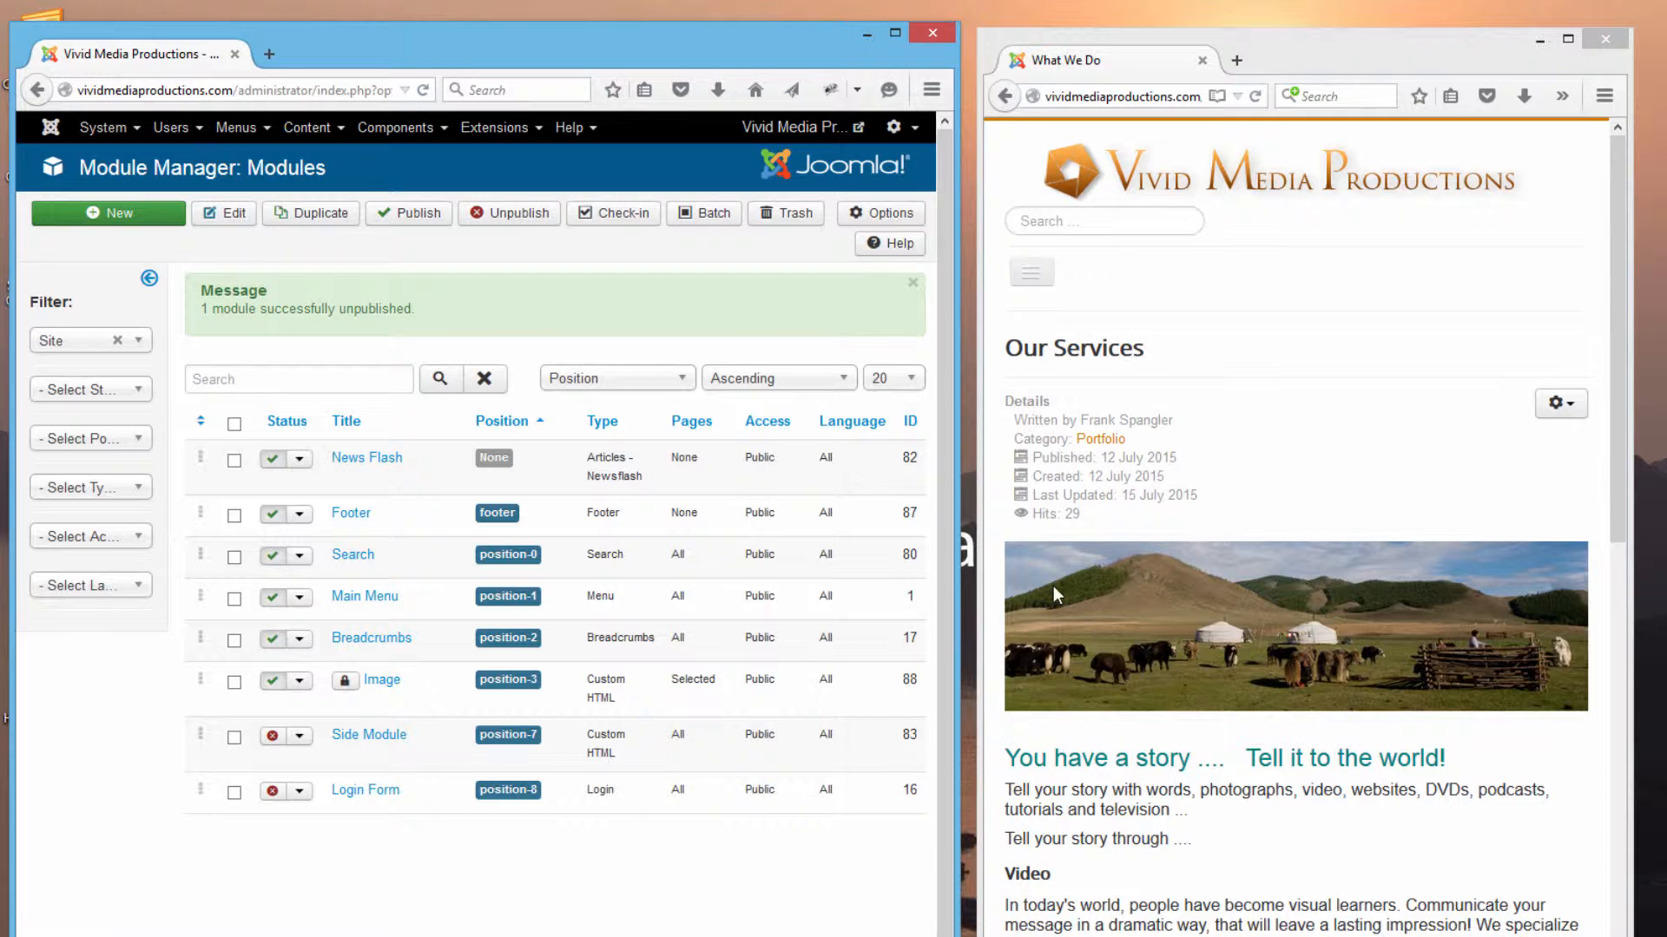
{"action": "left_click", "coordinate": [1462, 497]}
{"action": "left_click_drag", "start_coordinate": [1638, 475], "coordinate": [1666, 475]}
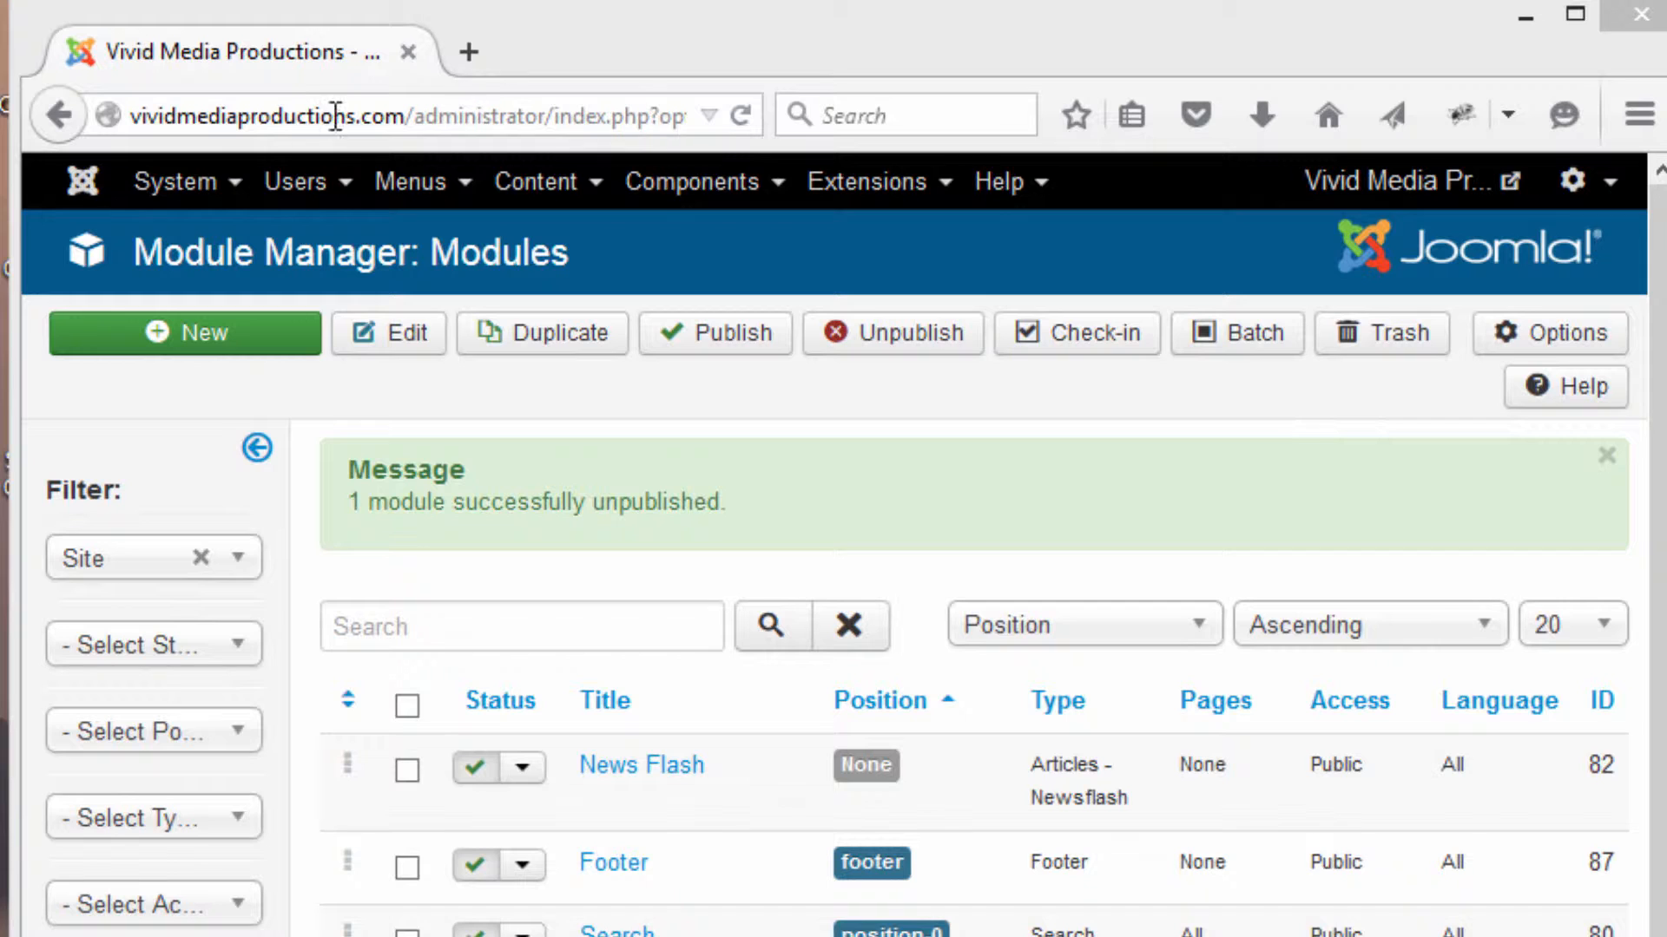
Open the Article Manager's options and widen the administrator window.
{"action": "left_click", "coordinate": [545, 193]}
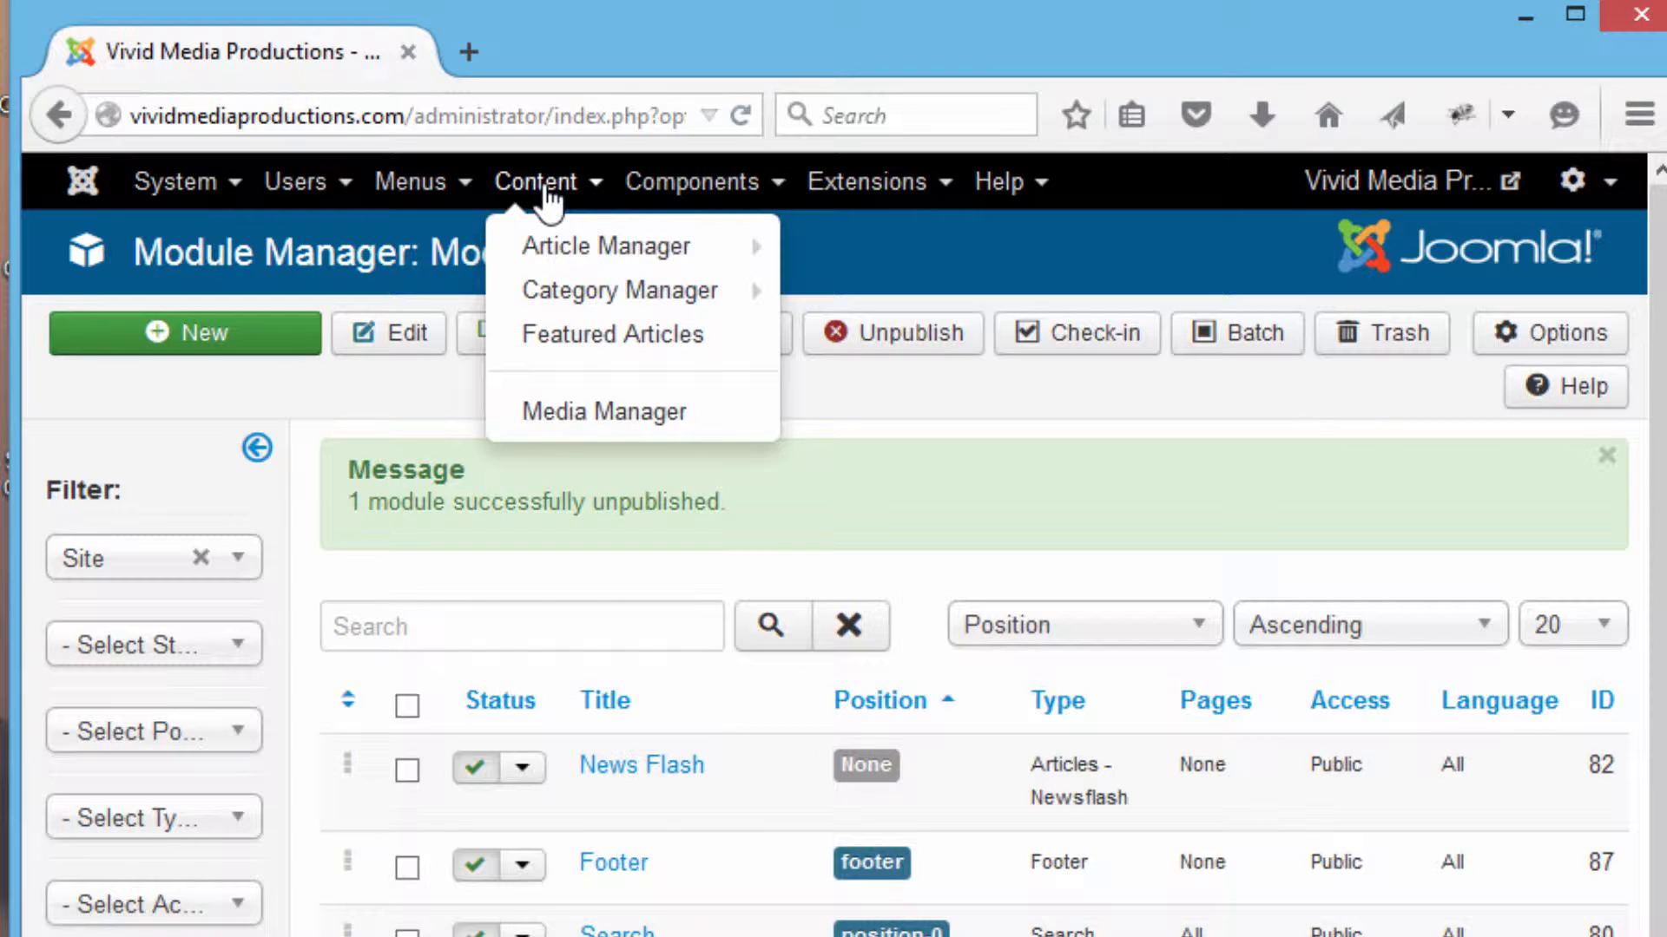
{"action": "mouse_move", "coordinate": [587, 258]}
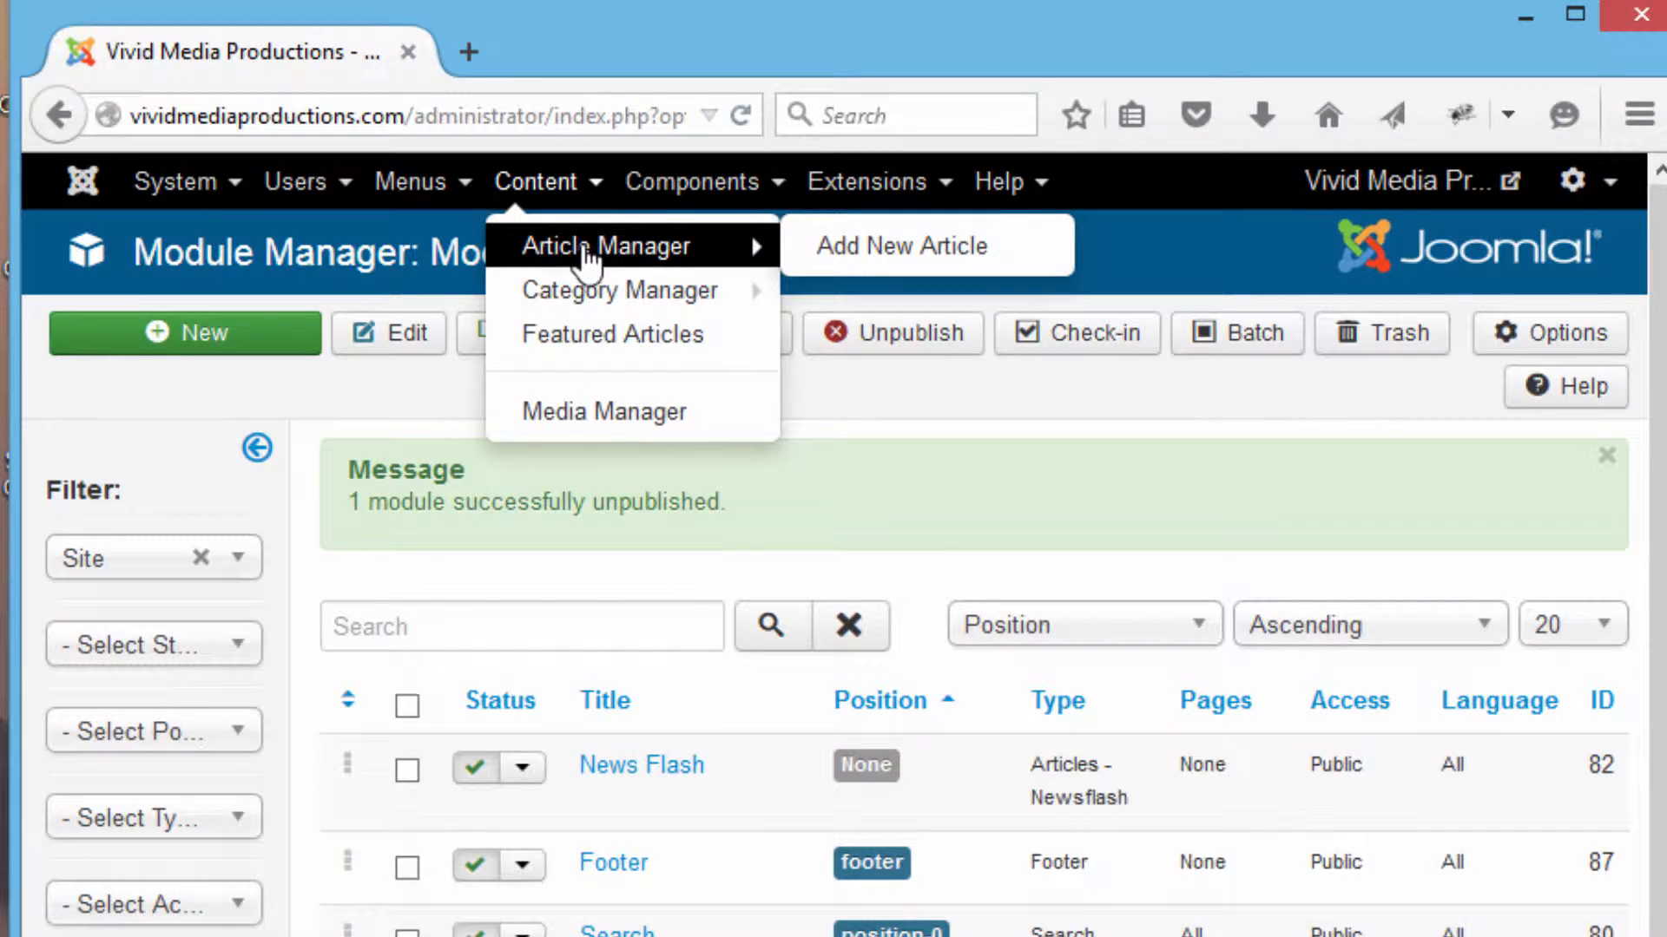
{"action": "mouse_move", "coordinate": [611, 299]}
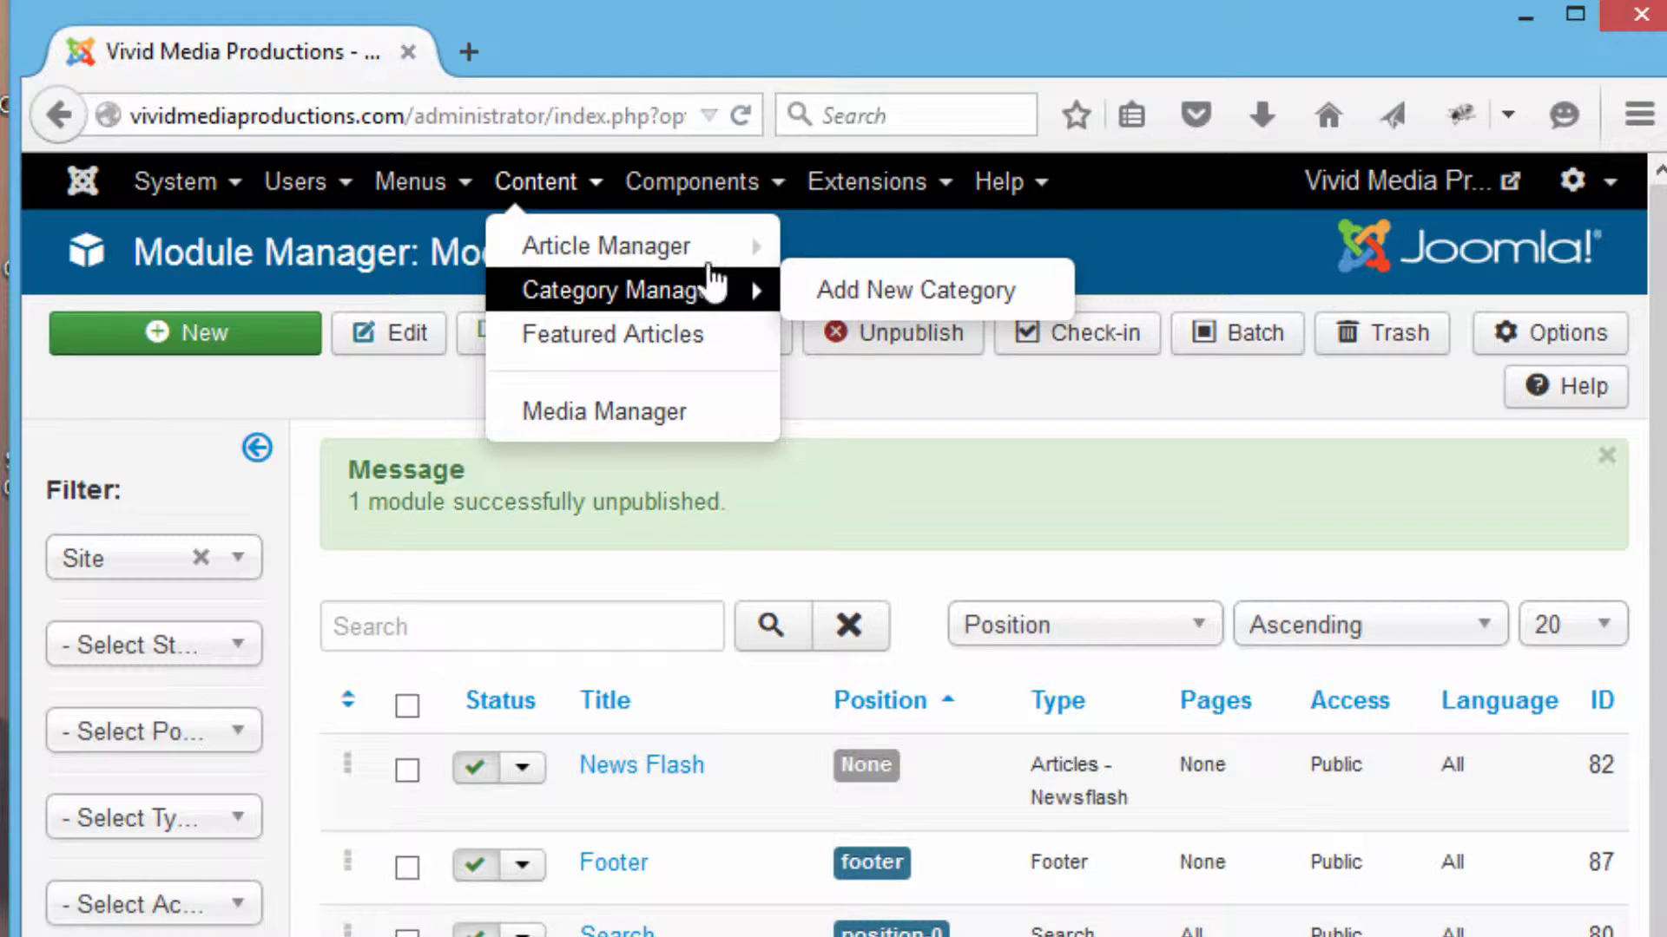
{"action": "mouse_move", "coordinate": [647, 251]}
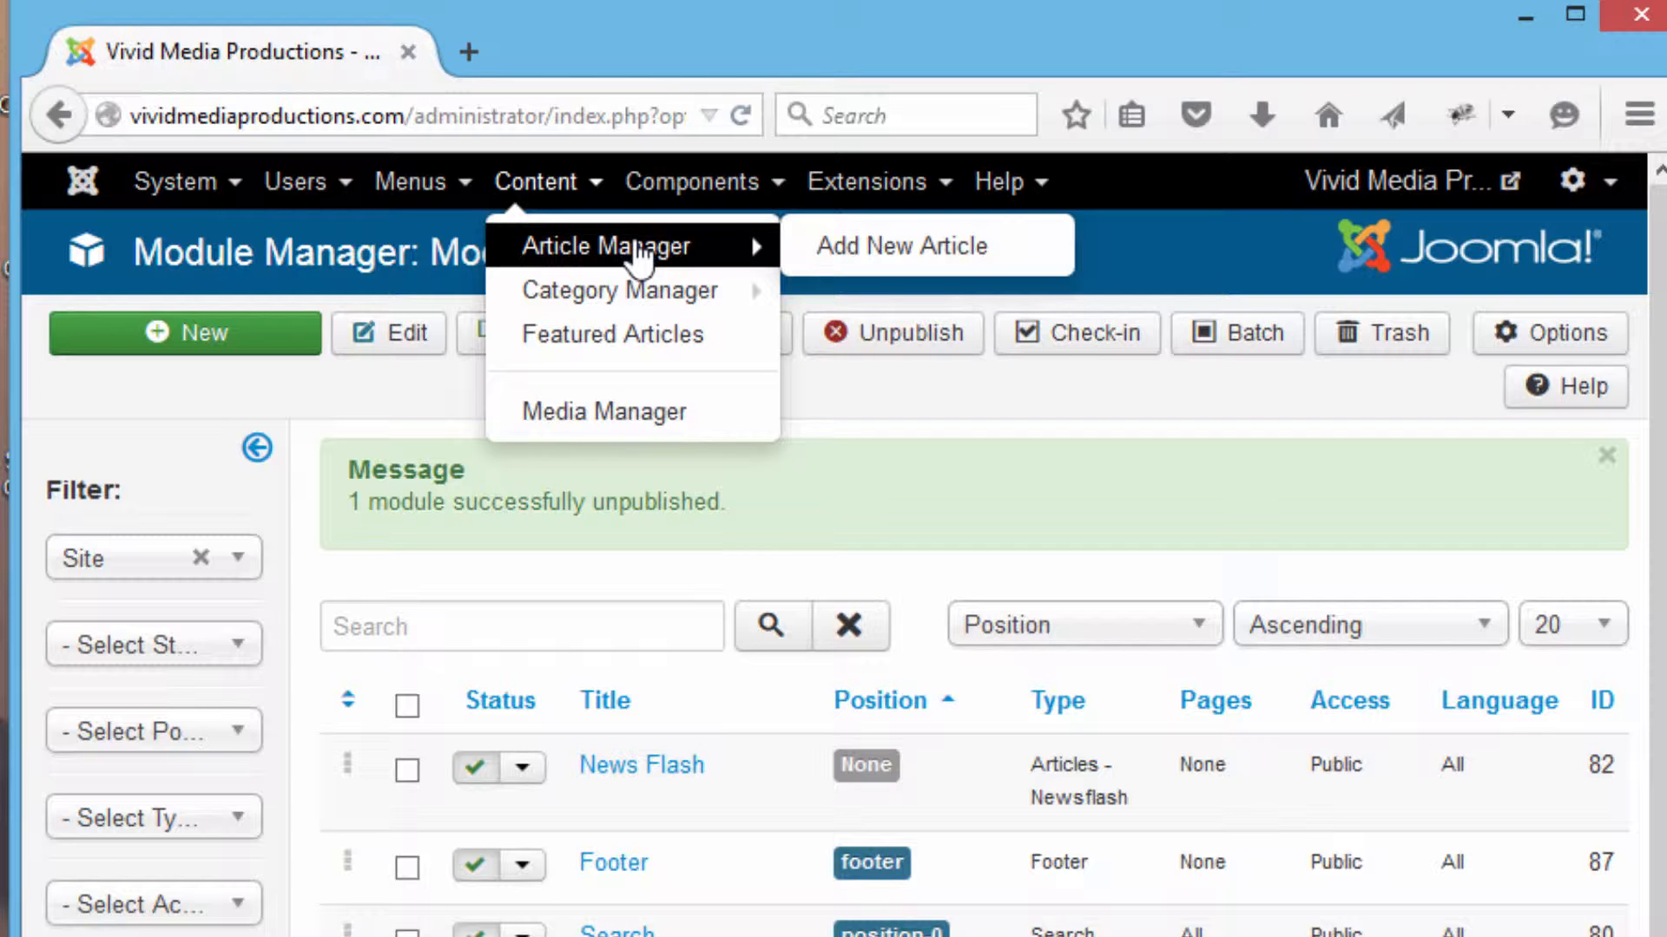
{"action": "left_click", "coordinate": [644, 249]}
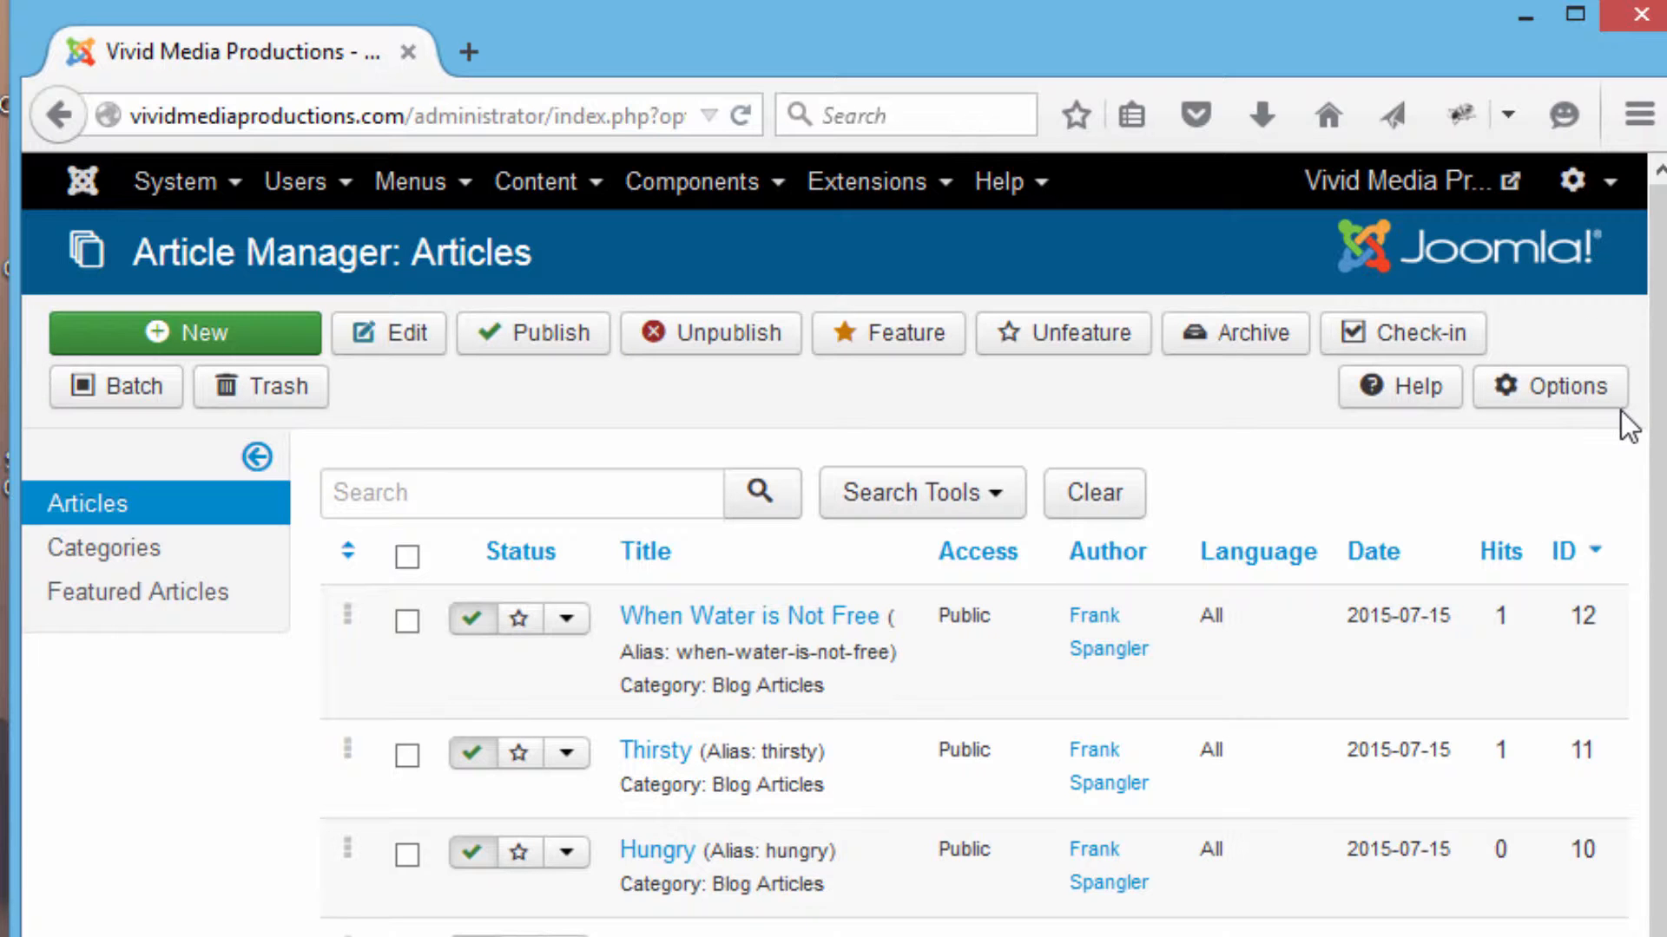
{"action": "left_click", "coordinate": [1574, 12]}
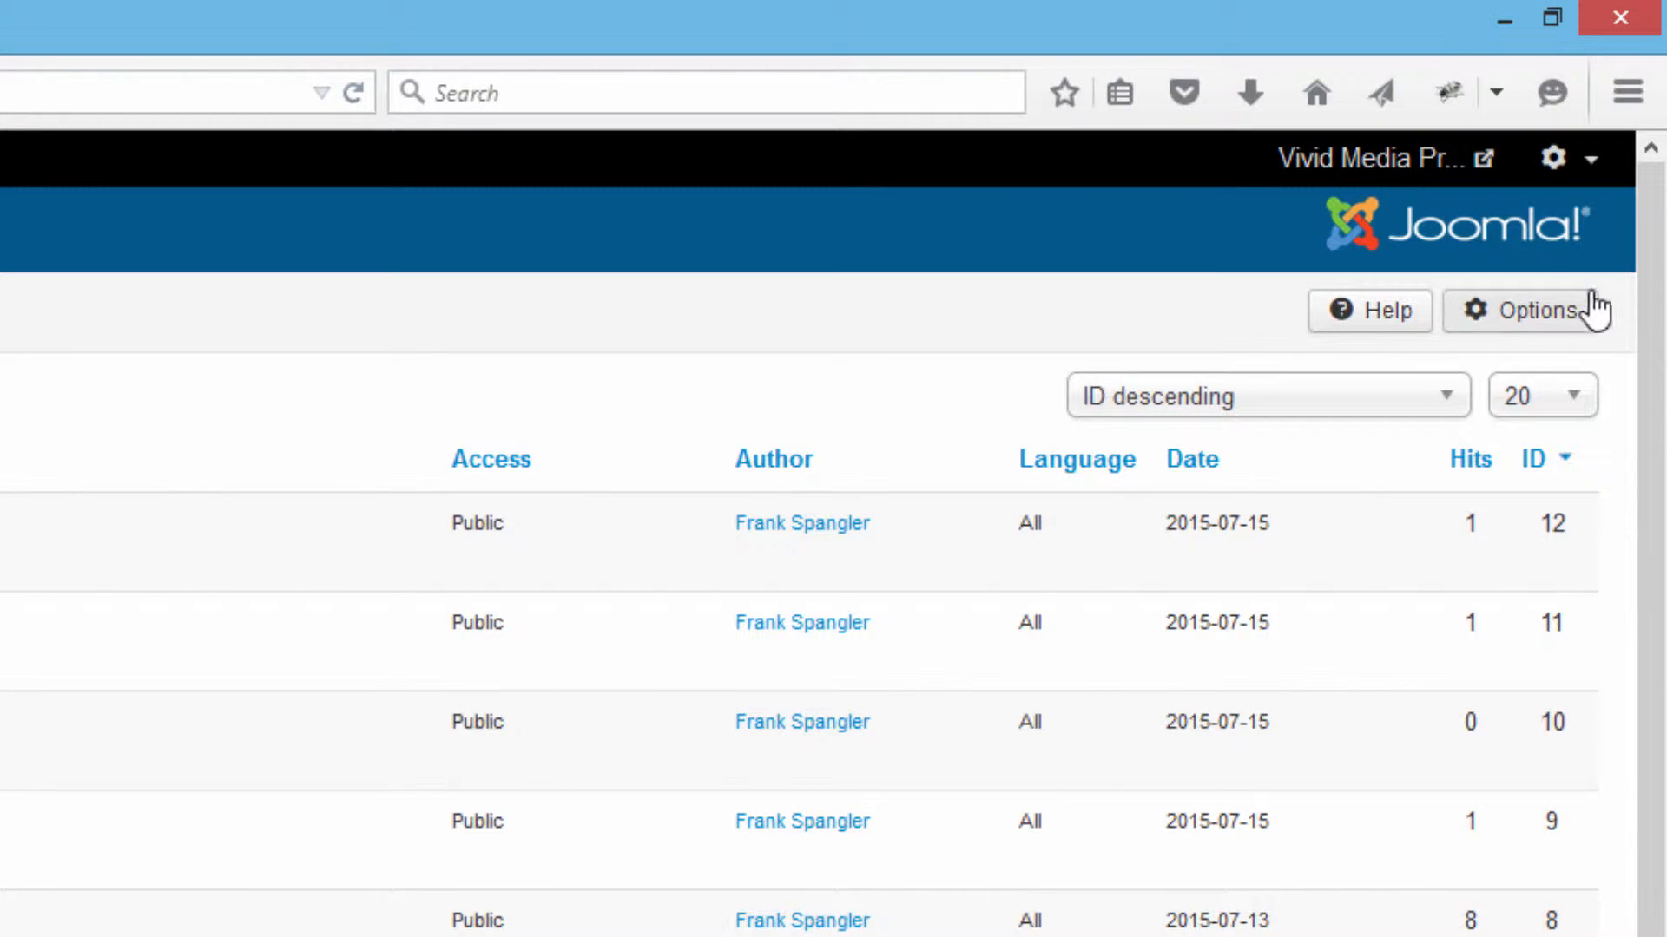
{"action": "left_click", "coordinate": [1551, 18]}
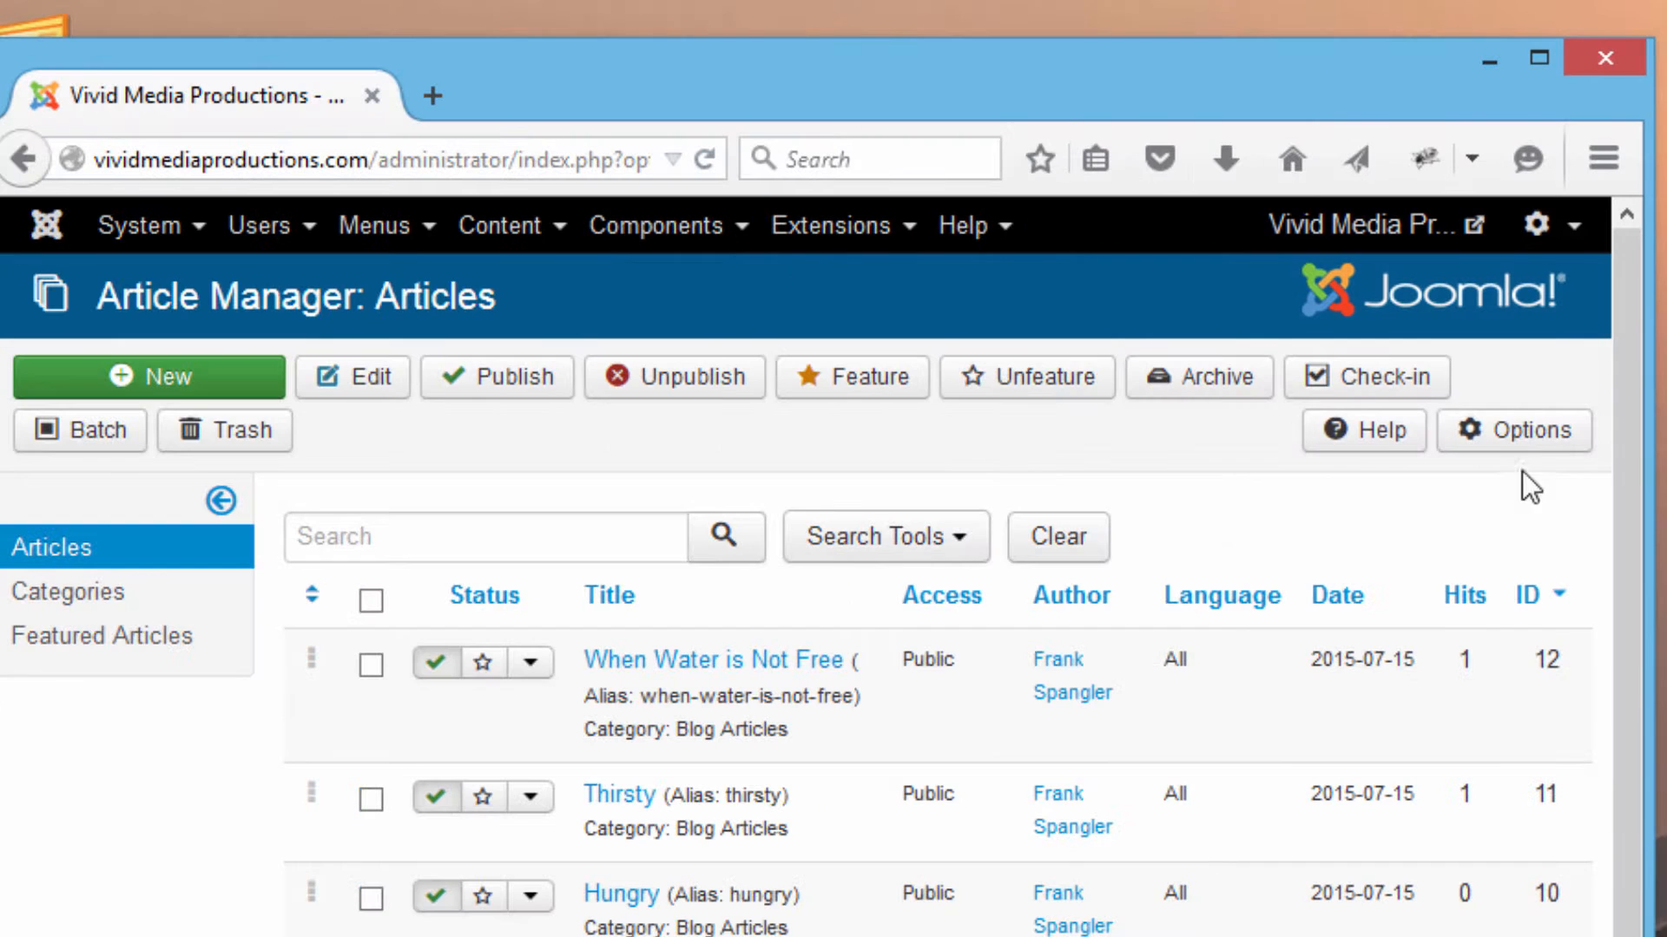
{"action": "left_click", "coordinate": [1550, 438]}
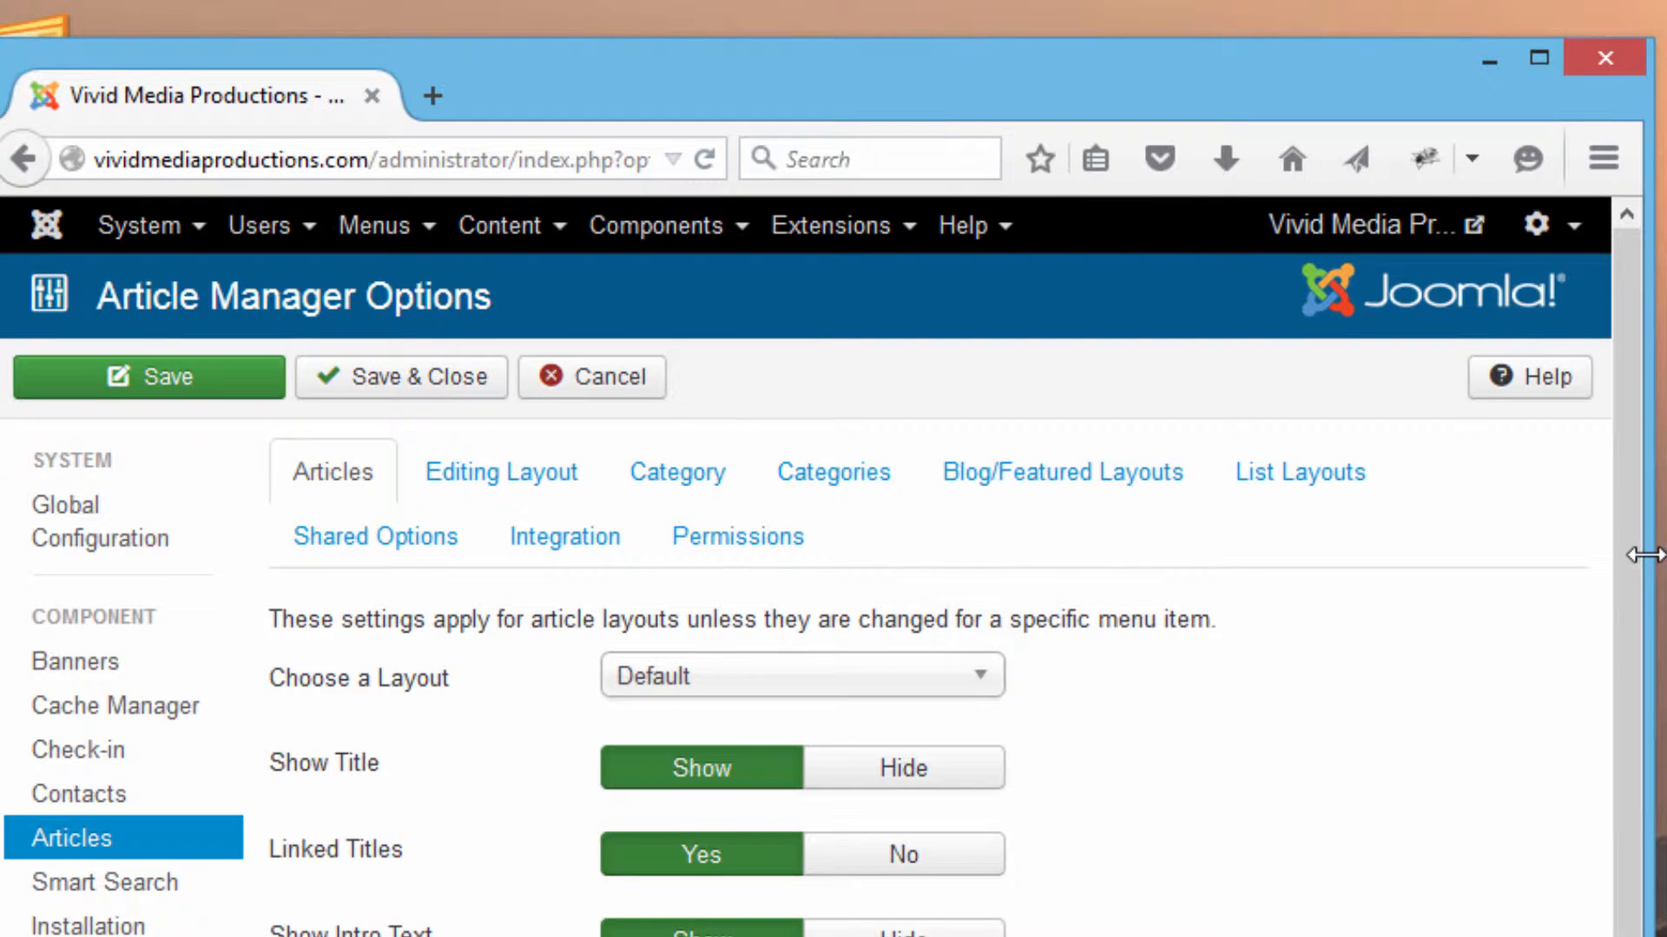
{"action": "left_click_drag", "start_coordinate": [1645, 553], "coordinate": [1666, 553]}
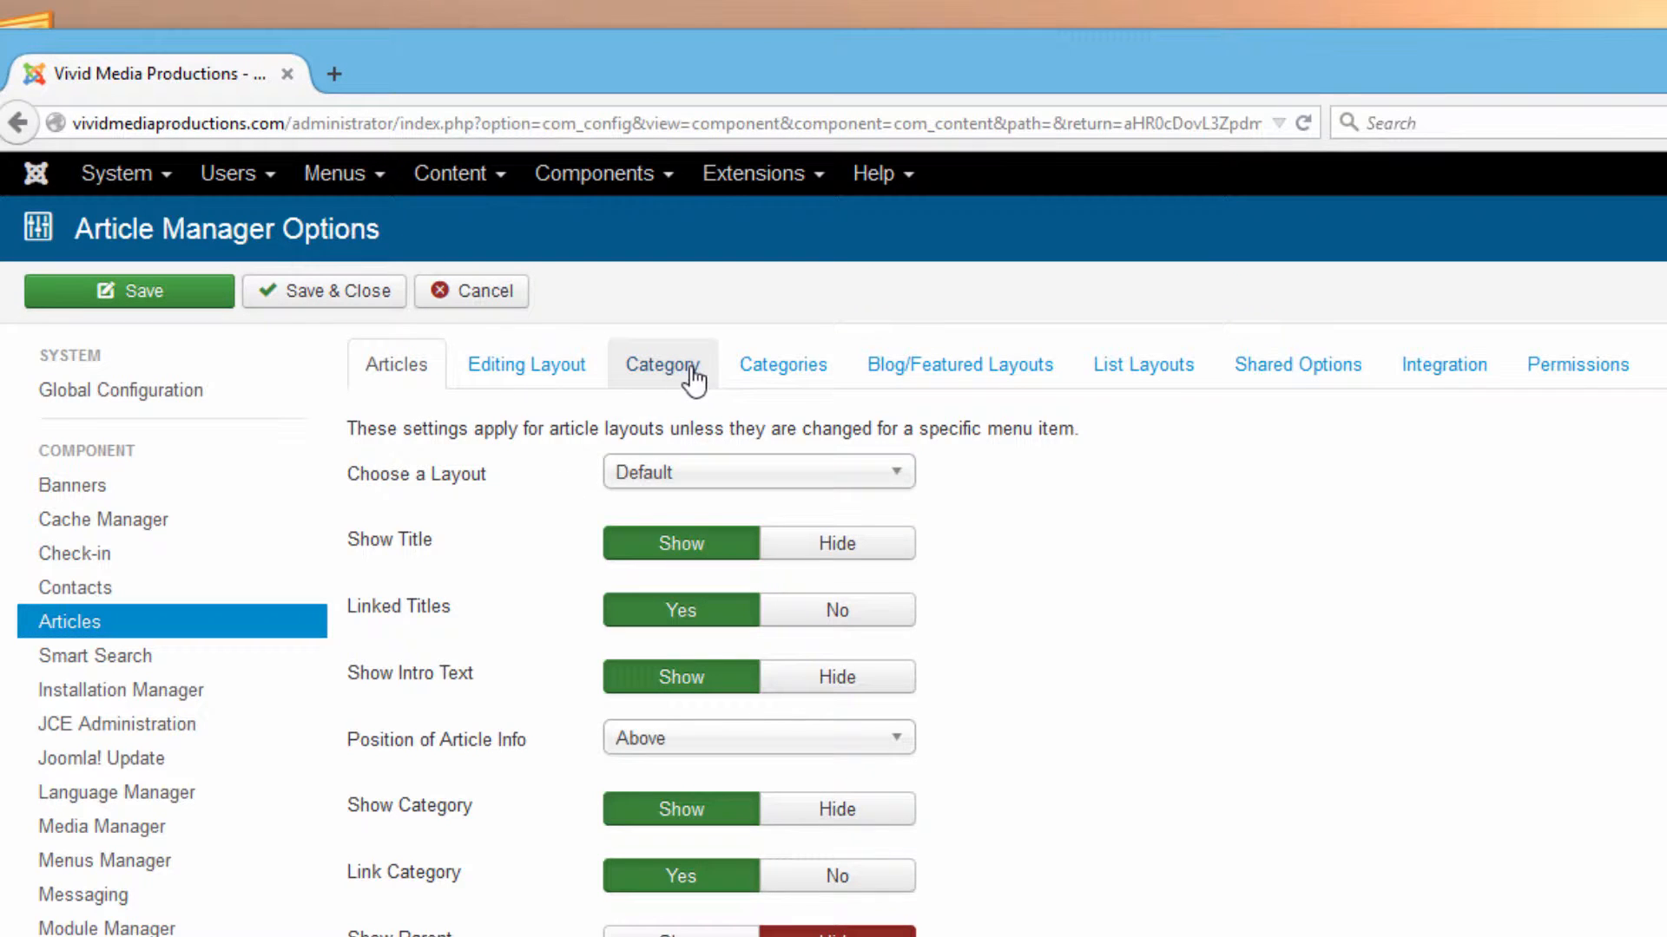
Set the number of columns to 1 for the blog and featured layouts.
{"action": "left_click", "coordinate": [1155, 379]}
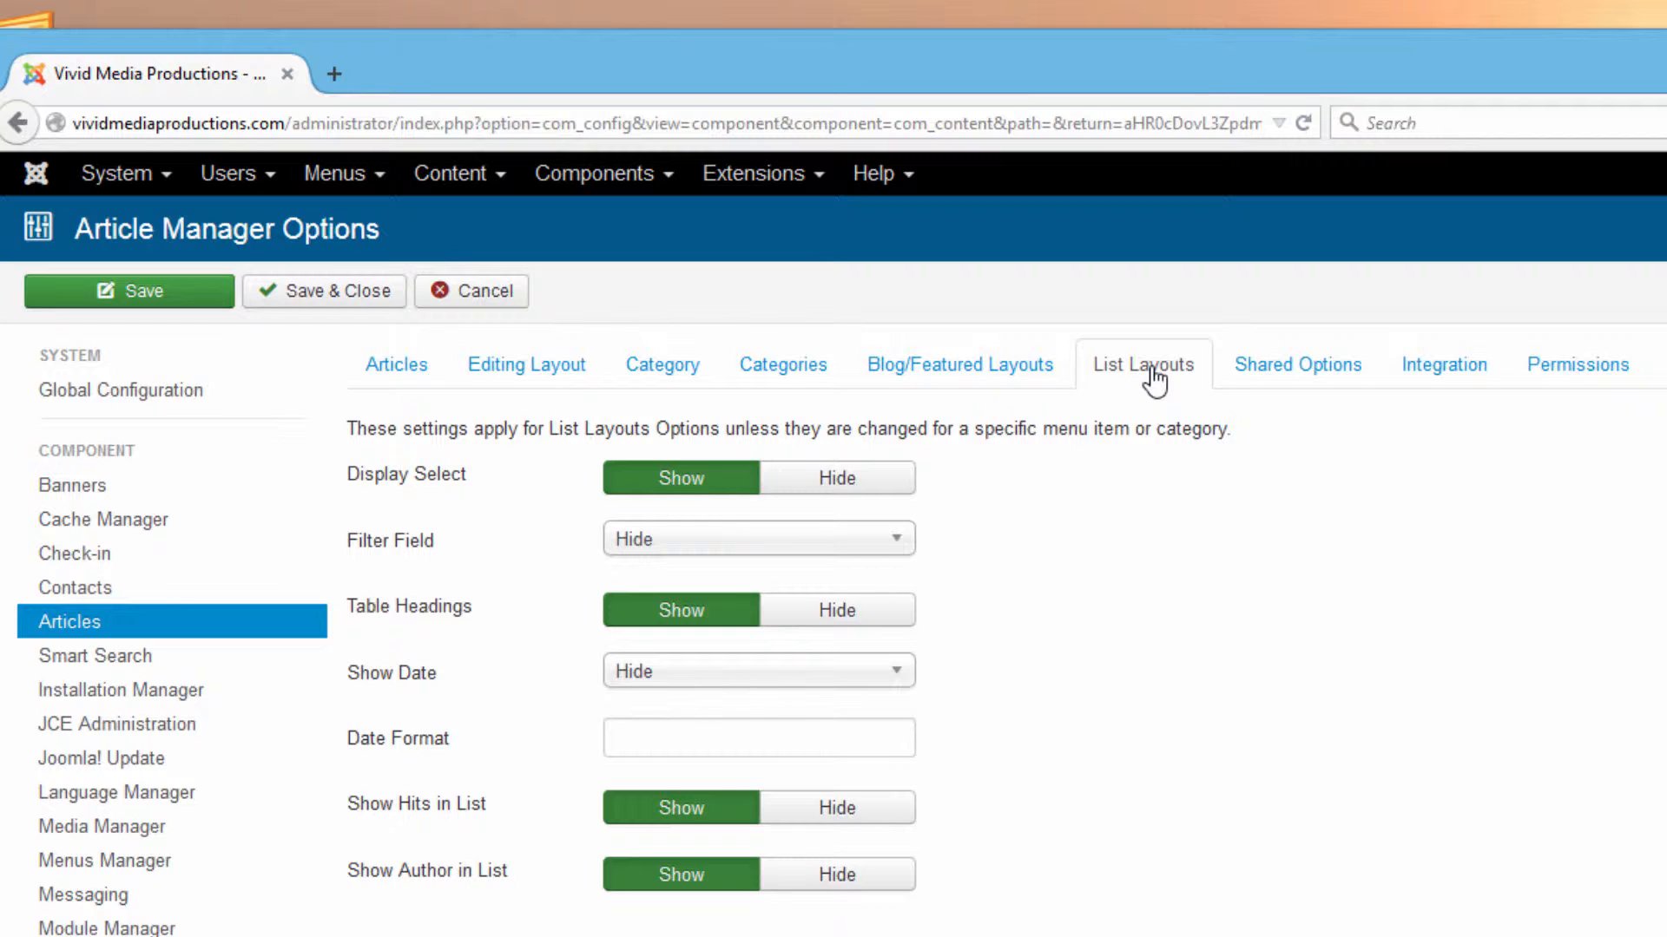
{"action": "left_click", "coordinate": [658, 375]}
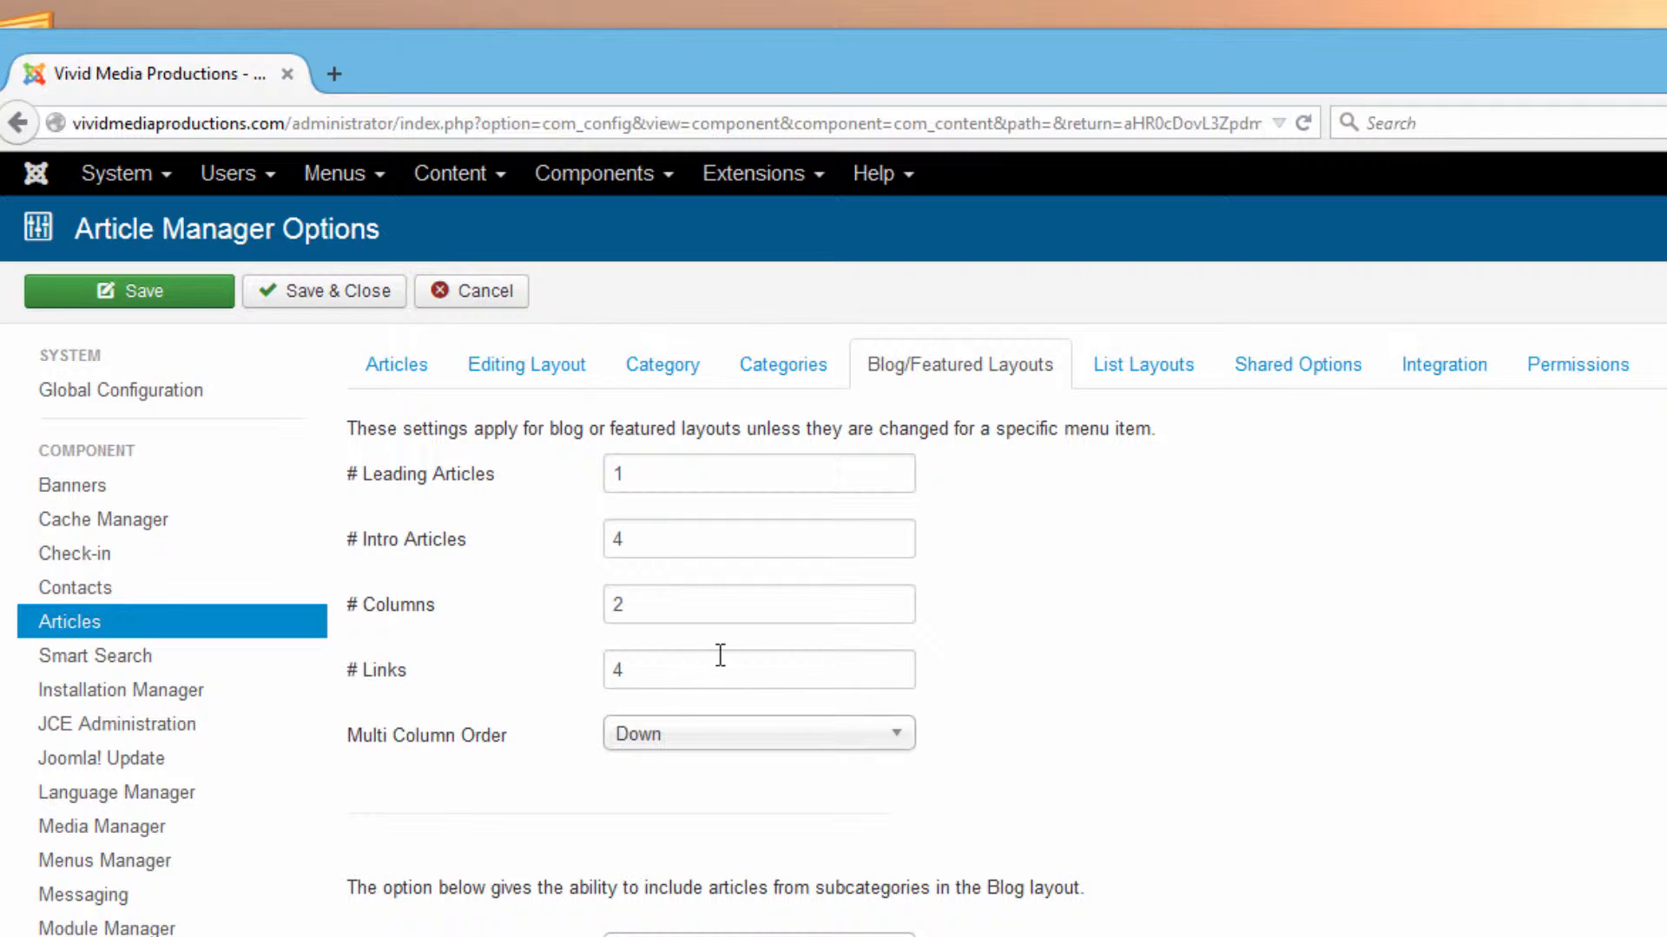
{"action": "left_click_drag", "start_coordinate": [634, 603], "coordinate": [591, 603]}
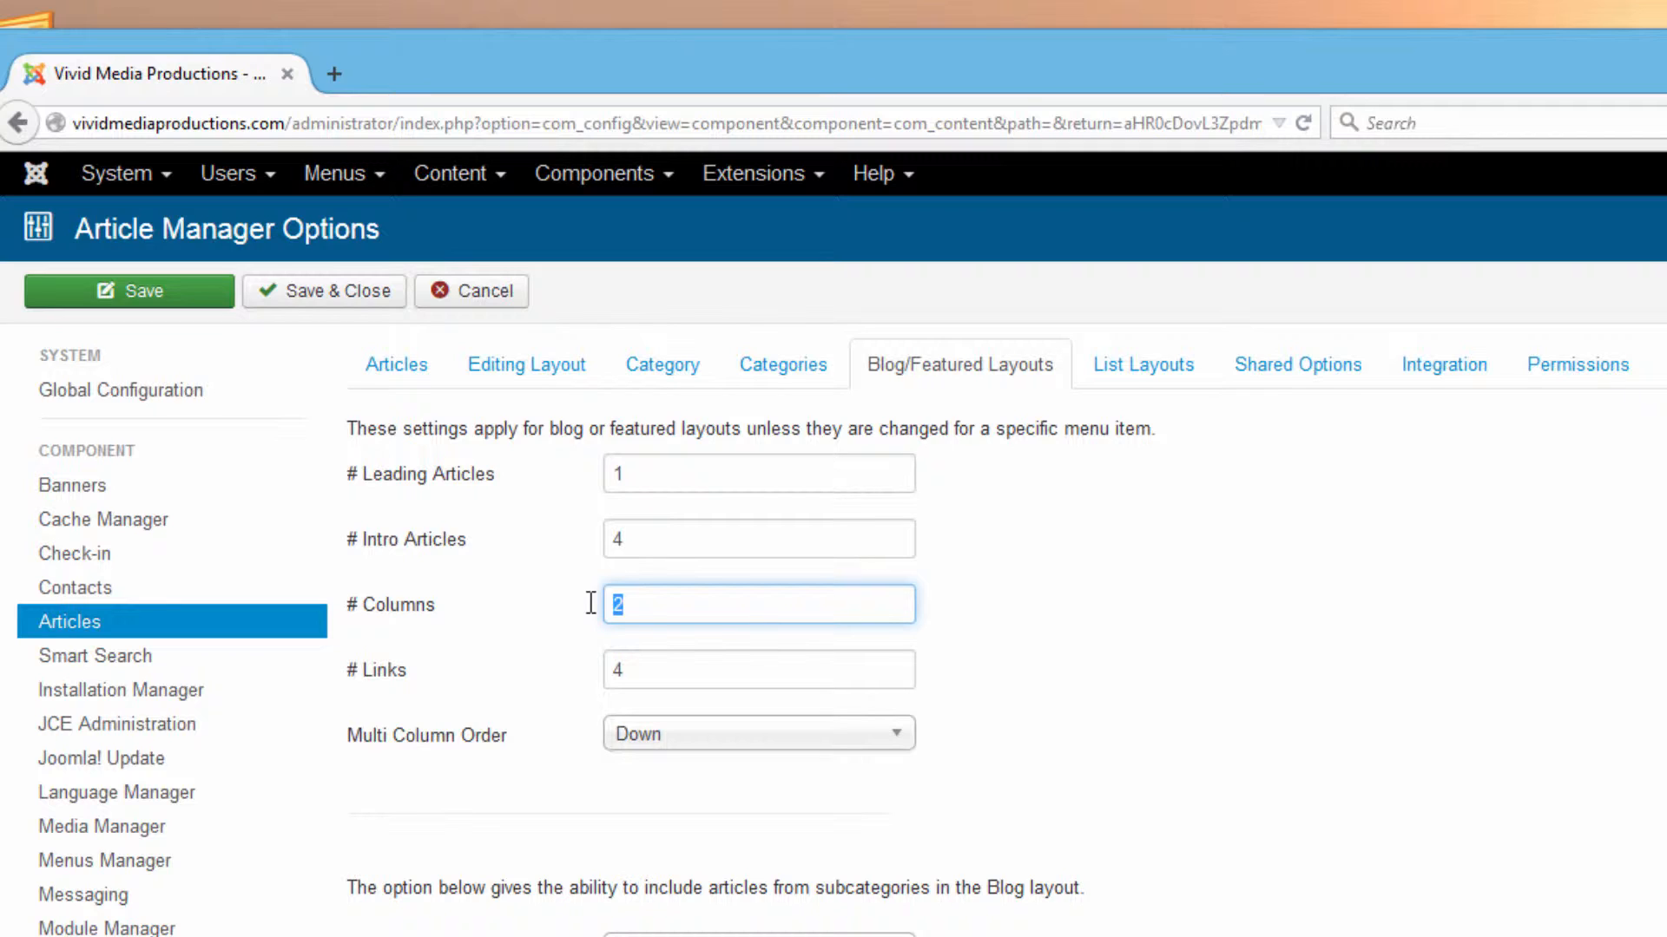
{"action": "type", "text": "1"}
{"action": "left_click", "coordinate": [1295, 632]}
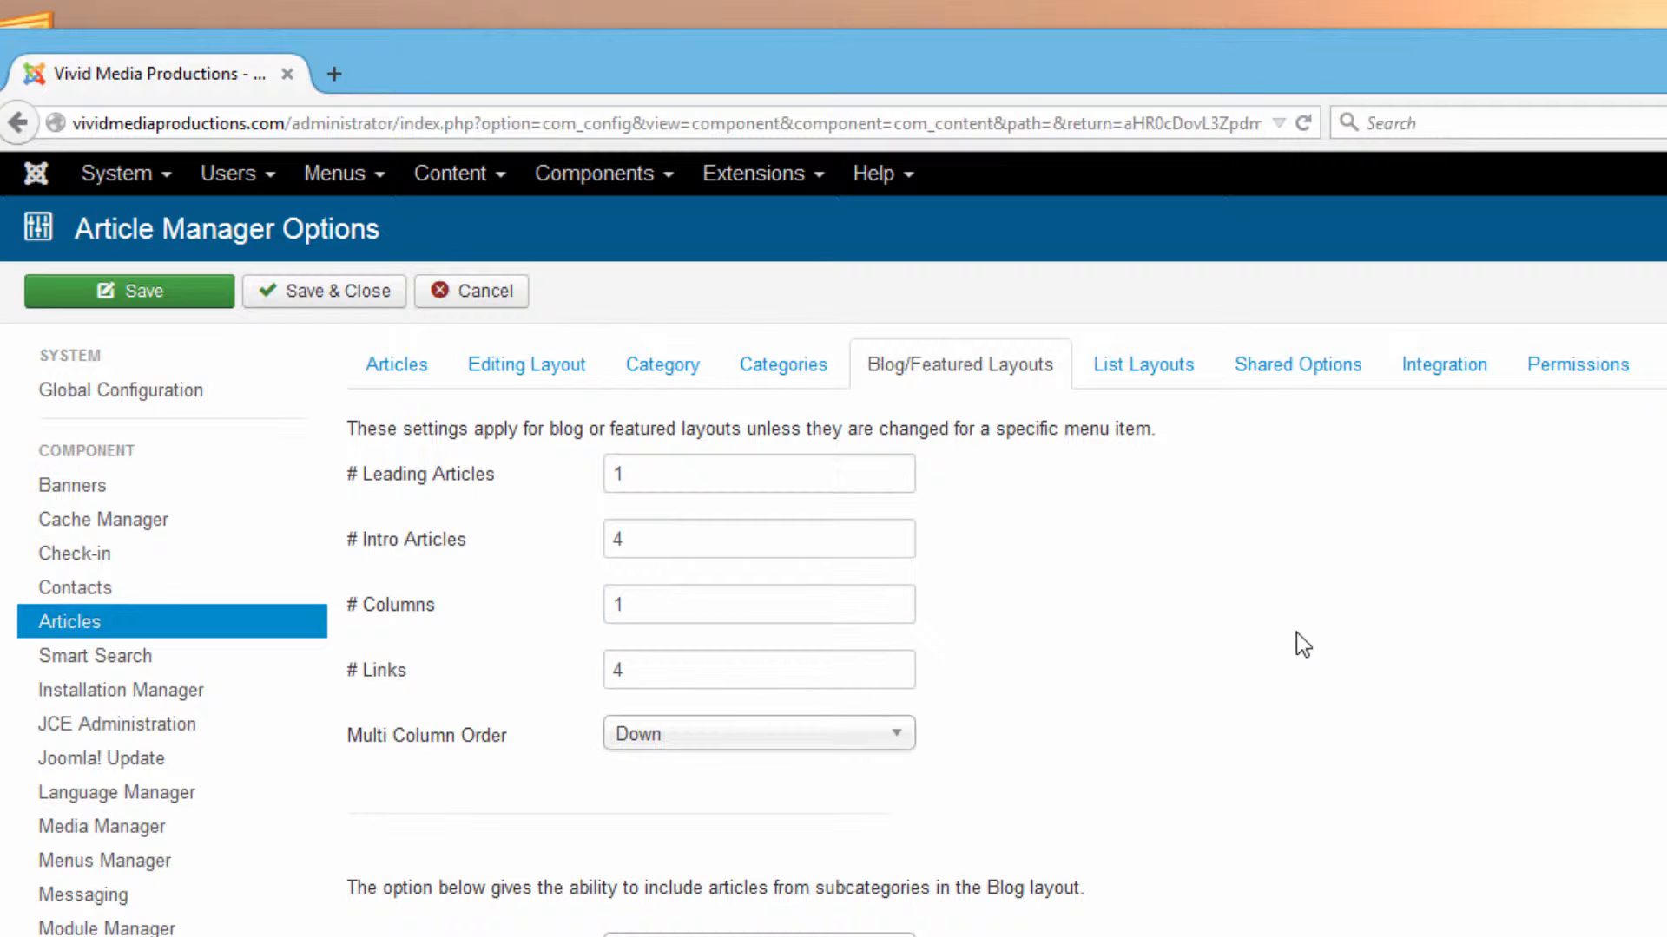
Set Show Category to Hide and Show Title to Show in the Articles settings, with the window narrowed beside the public page.
{"action": "left_click", "coordinate": [401, 380]}
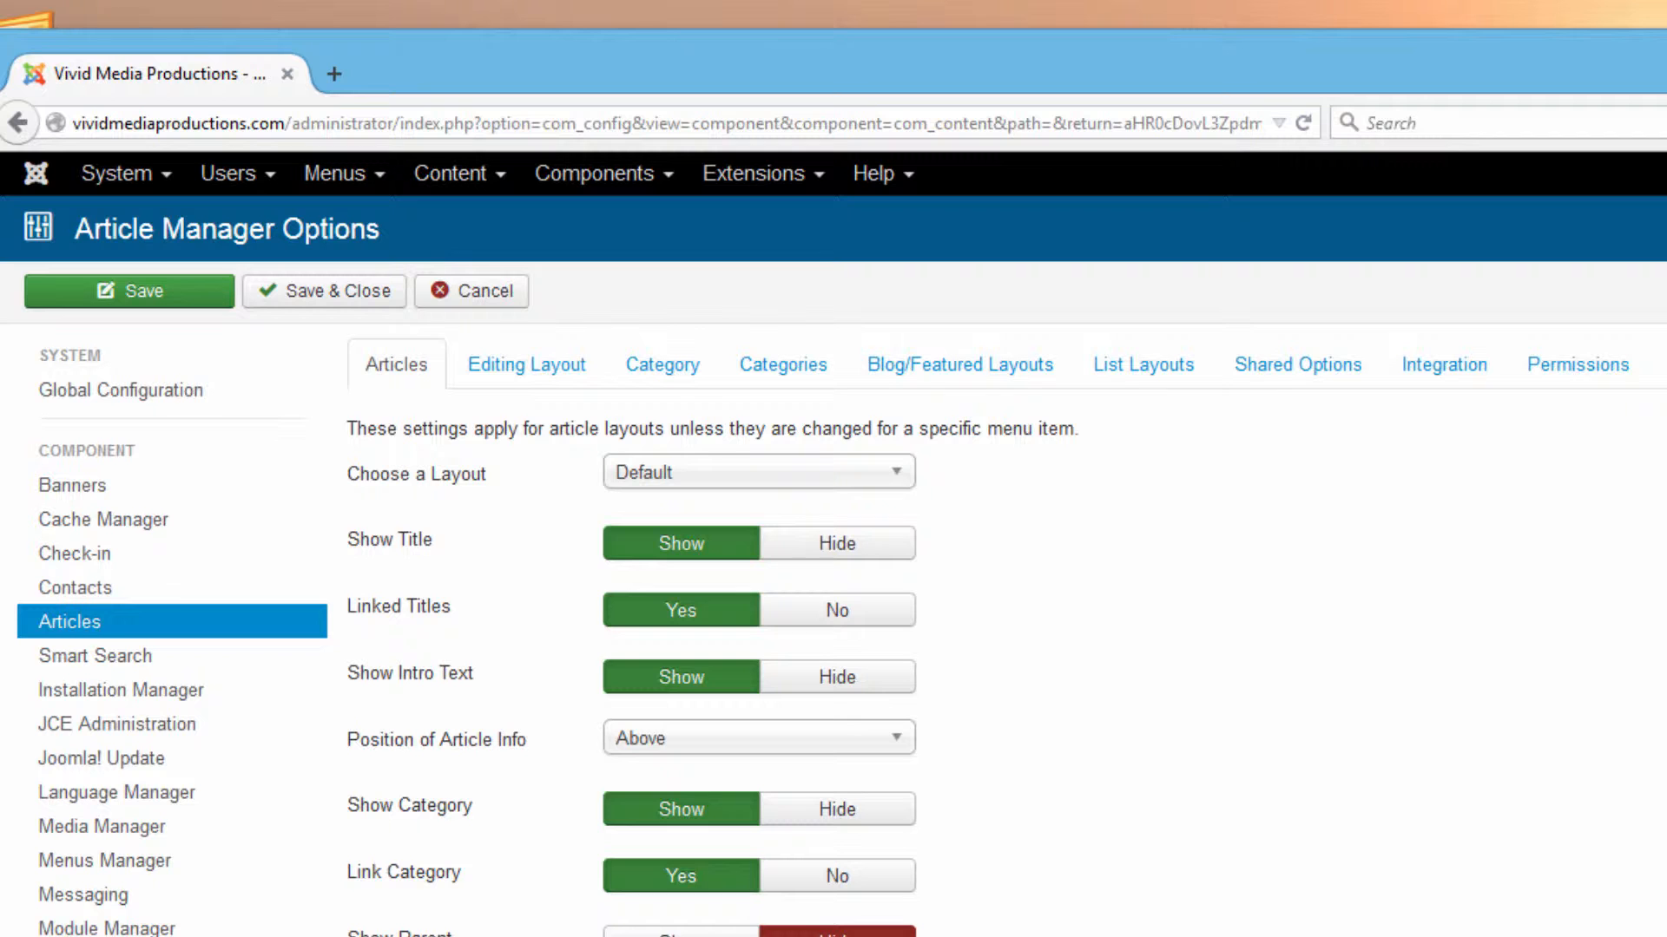
{"action": "left_click_drag", "start_coordinate": [1665, 555], "coordinate": [1193, 539]}
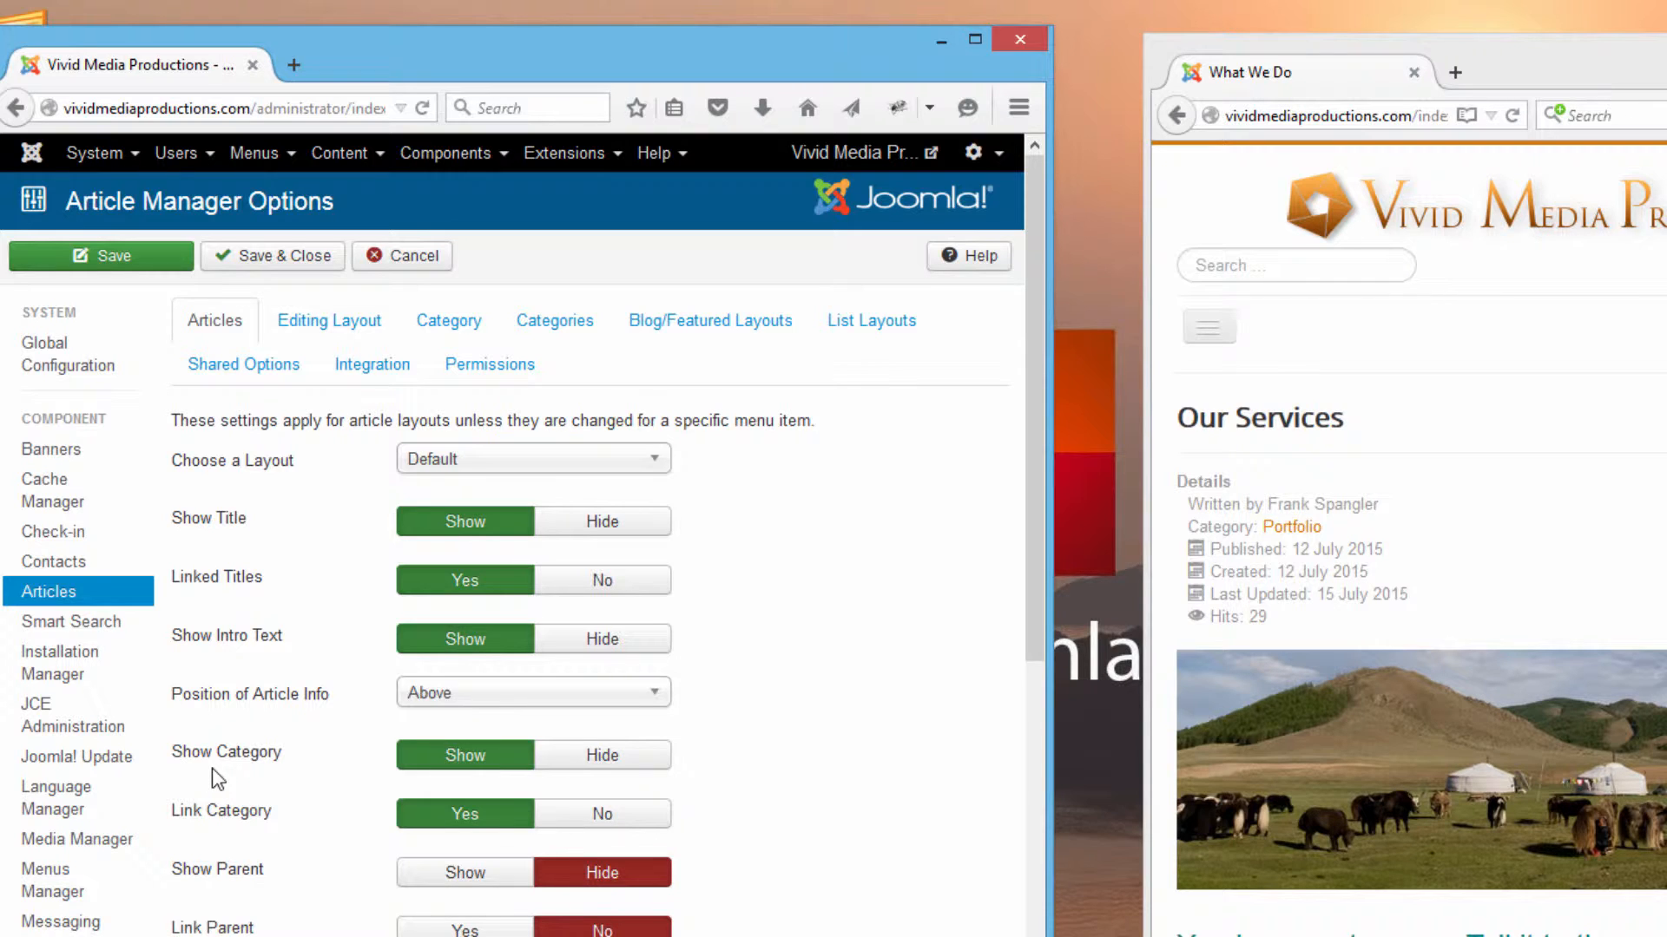
{"action": "left_click", "coordinate": [600, 757]}
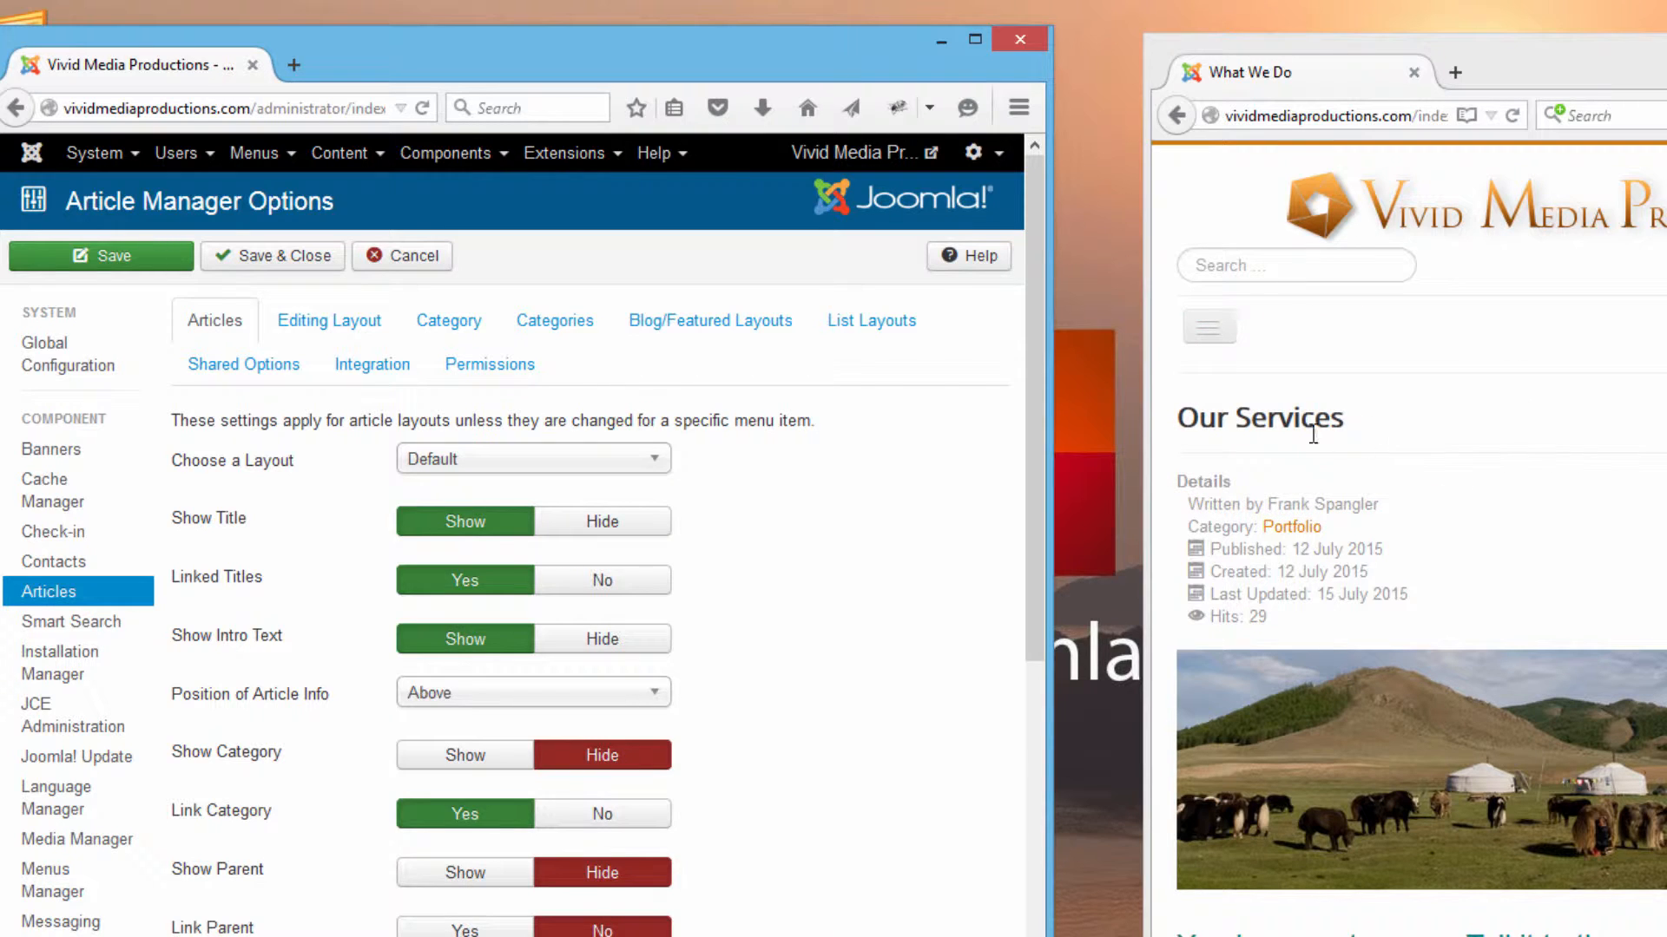
{"action": "left_click", "coordinate": [601, 528]}
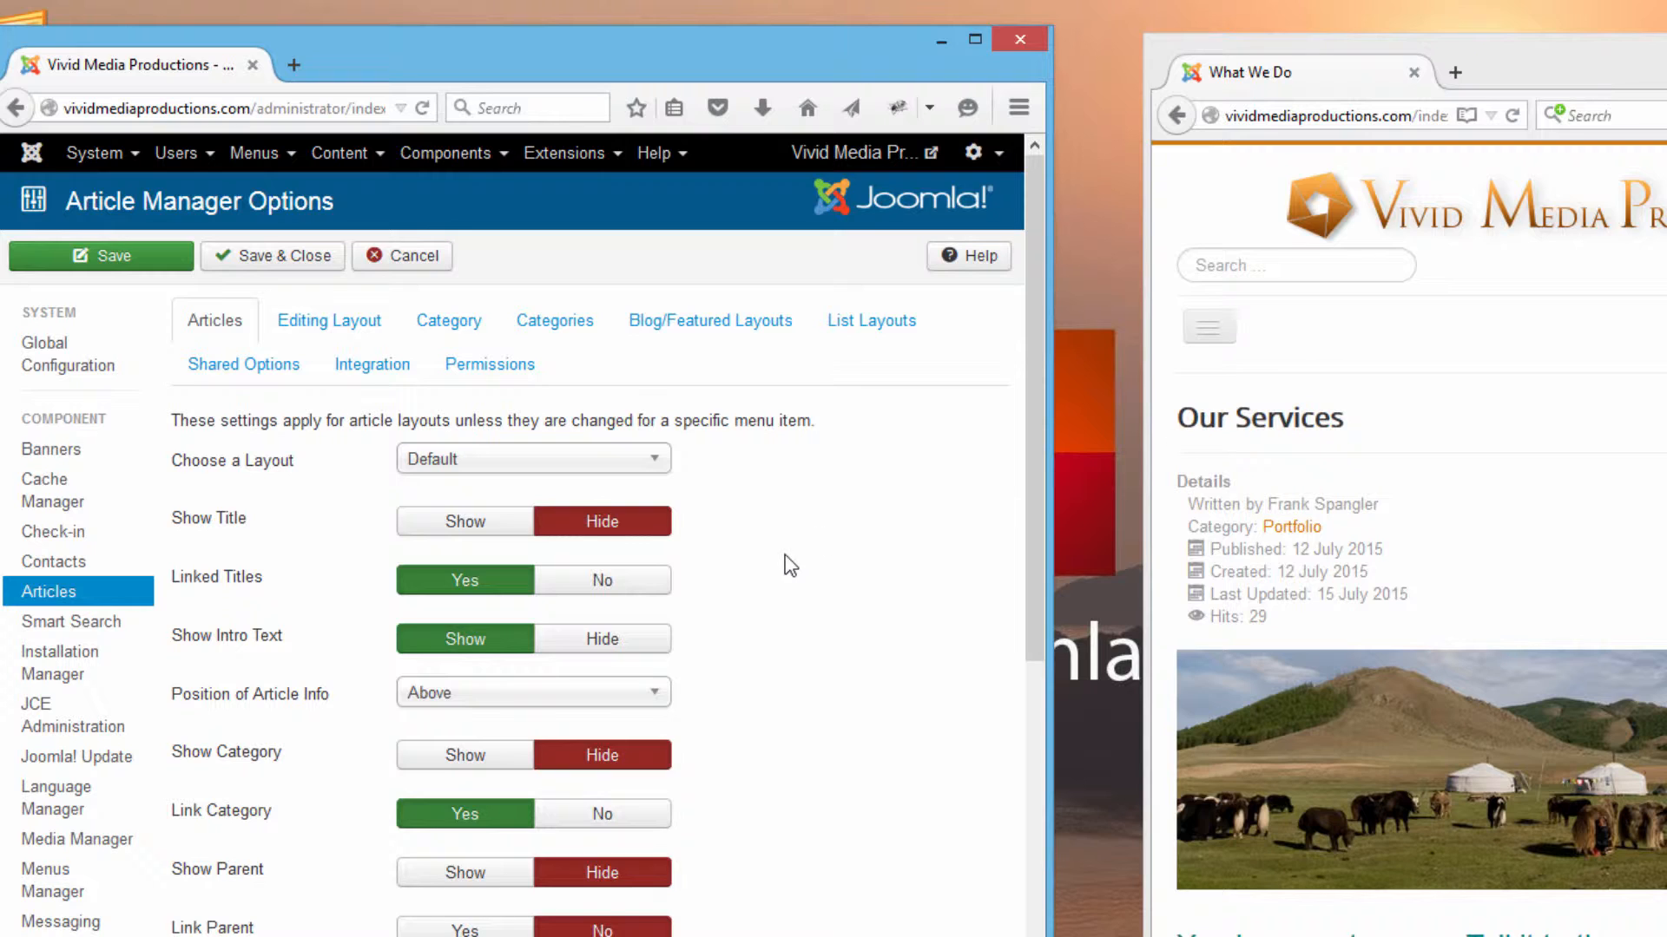
{"action": "left_click", "coordinate": [485, 524]}
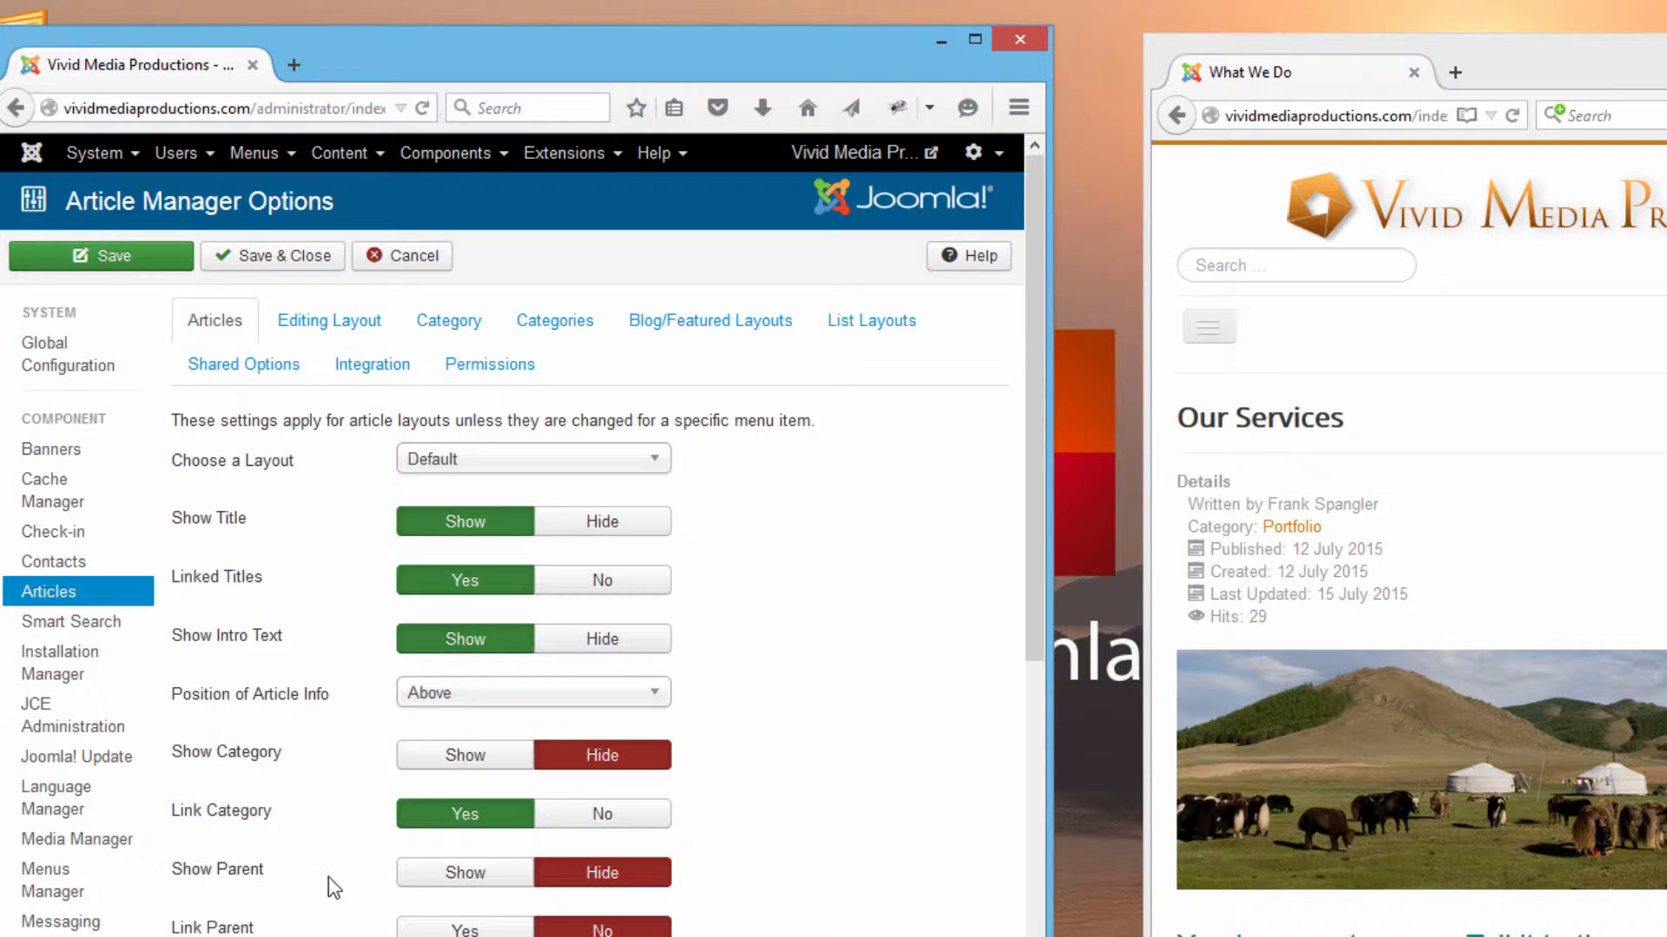
Review the remaining article display settings and set Position of Article Info to Below.
{"action": "scroll", "coordinate": [290, 625], "scroll_direction": "down", "scroll_amount": 5}
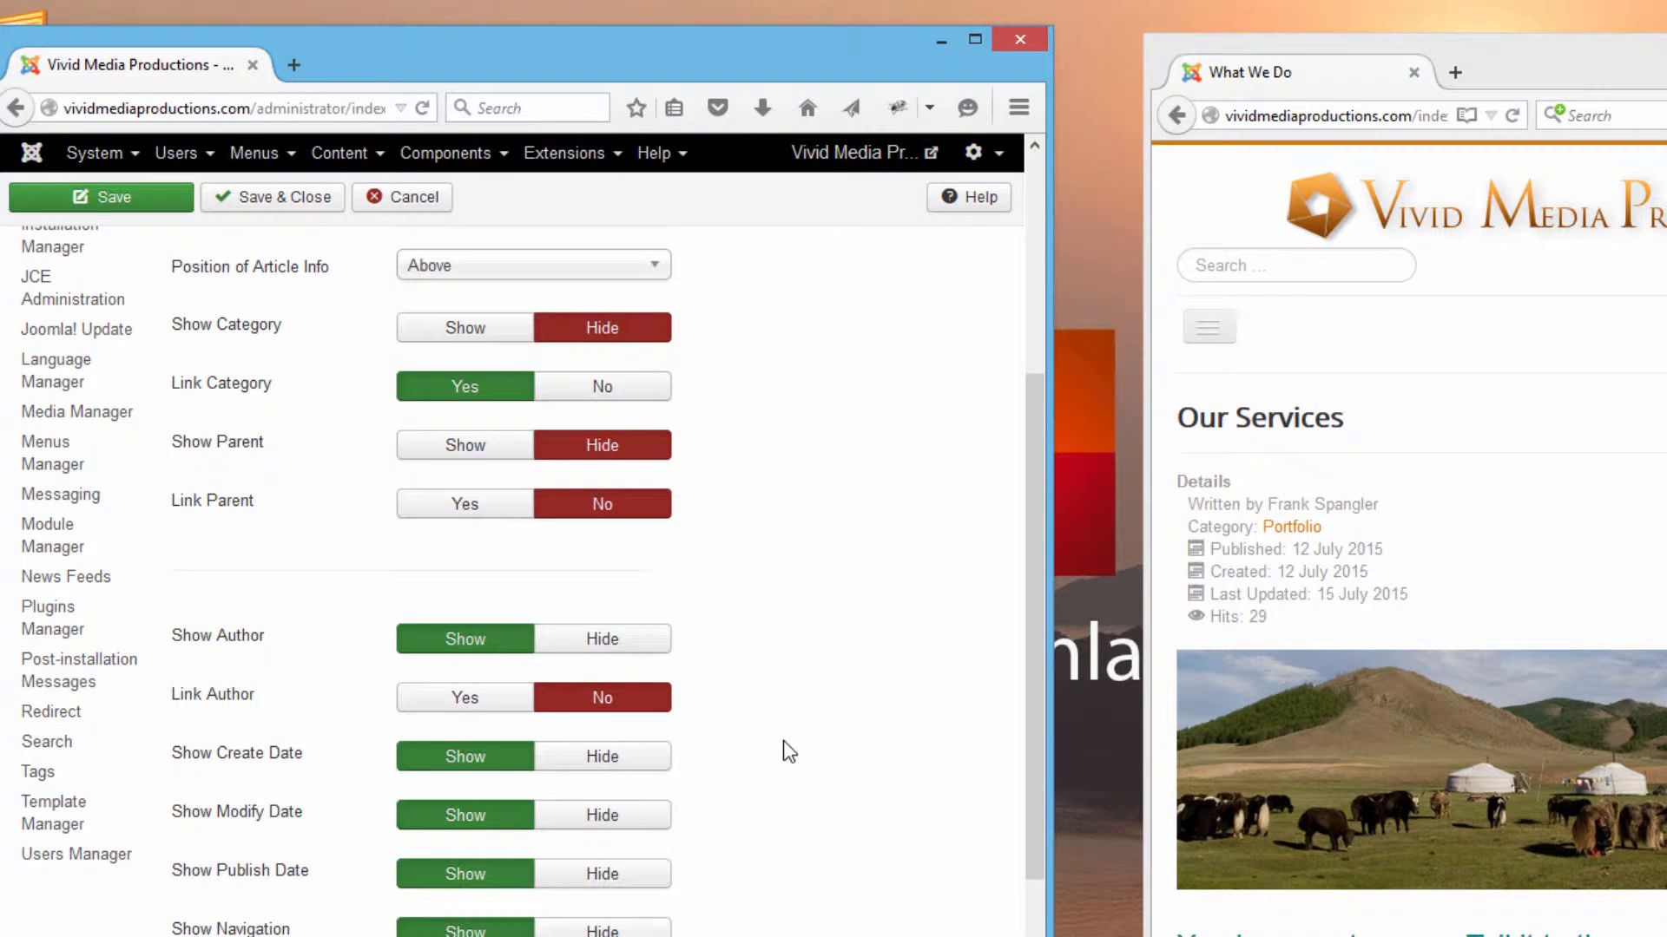
{"action": "left_click_drag", "start_coordinate": [1030, 594], "coordinate": [1045, 331]}
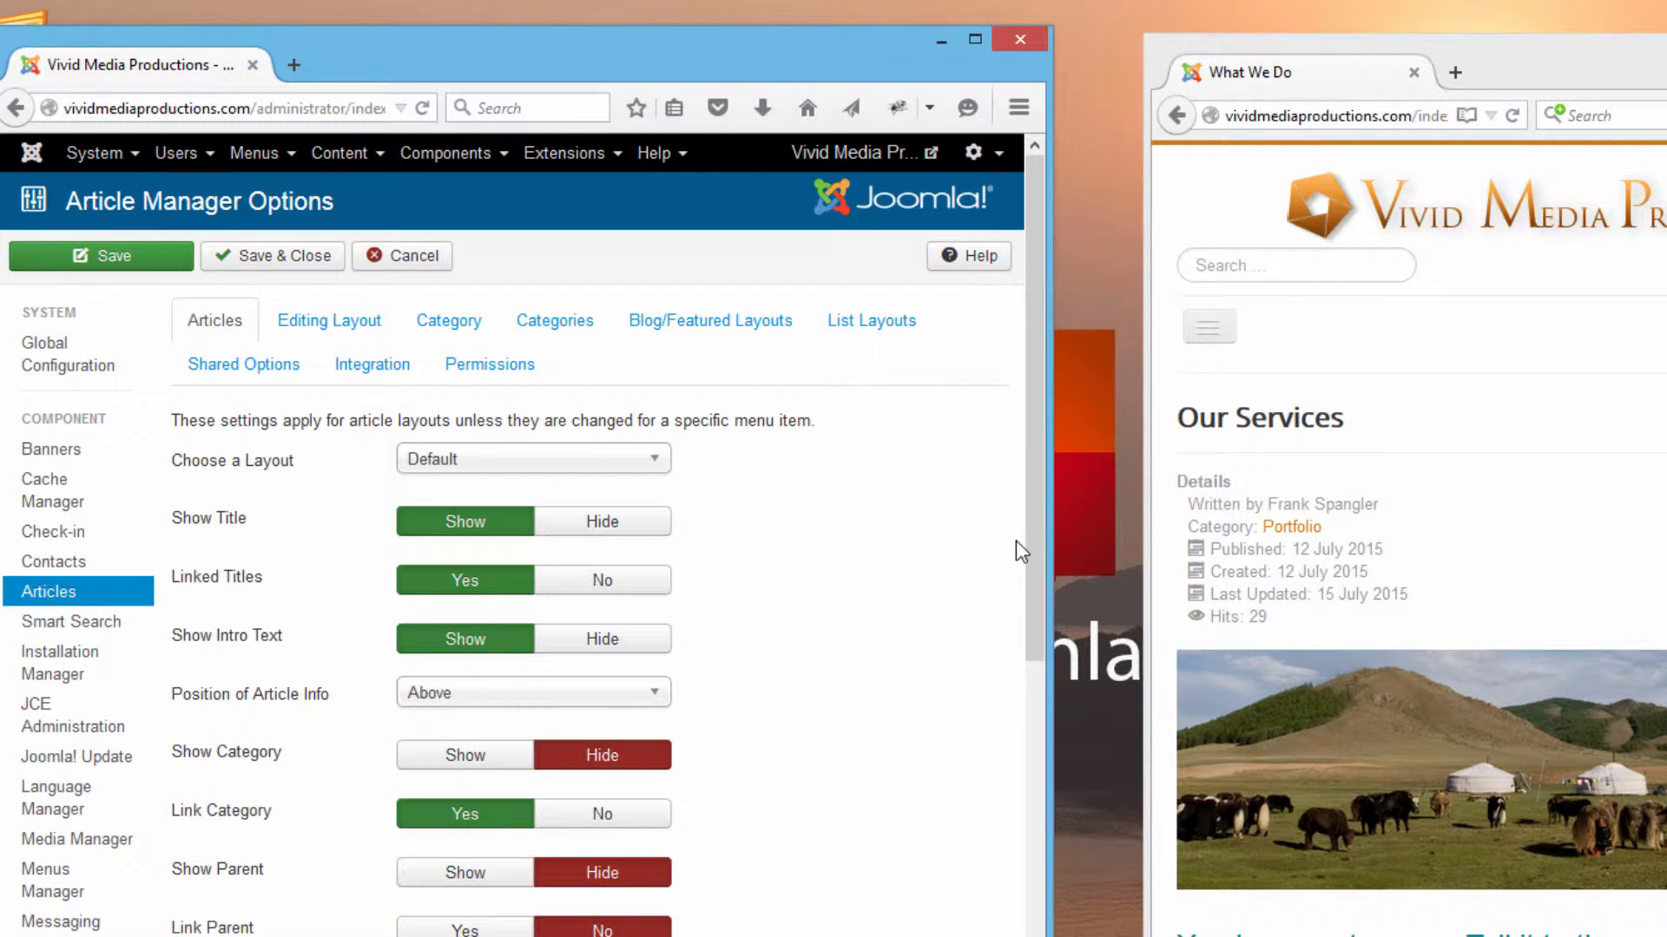
{"action": "mouse_move", "coordinate": [1034, 568]}
{"action": "left_mouse_down"}
{"action": "mouse_move", "coordinate": [1029, 784]}
{"action": "mouse_move", "coordinate": [1035, 548]}
{"action": "left_mouse_up"}
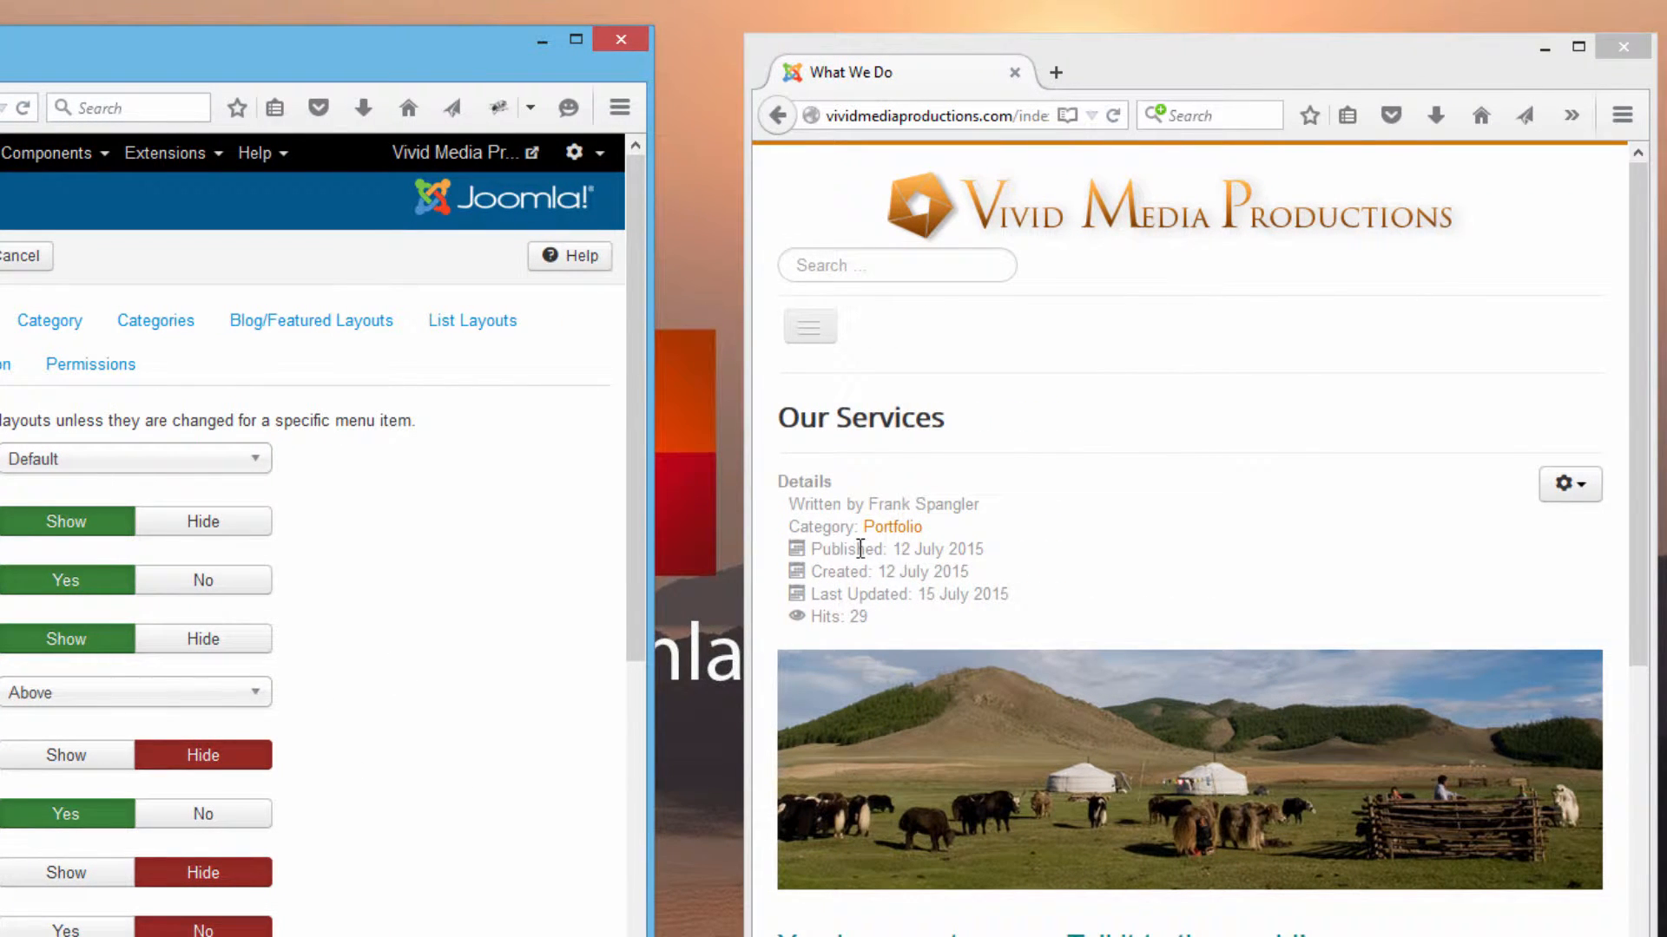
{"action": "left_click", "coordinate": [1558, 492]}
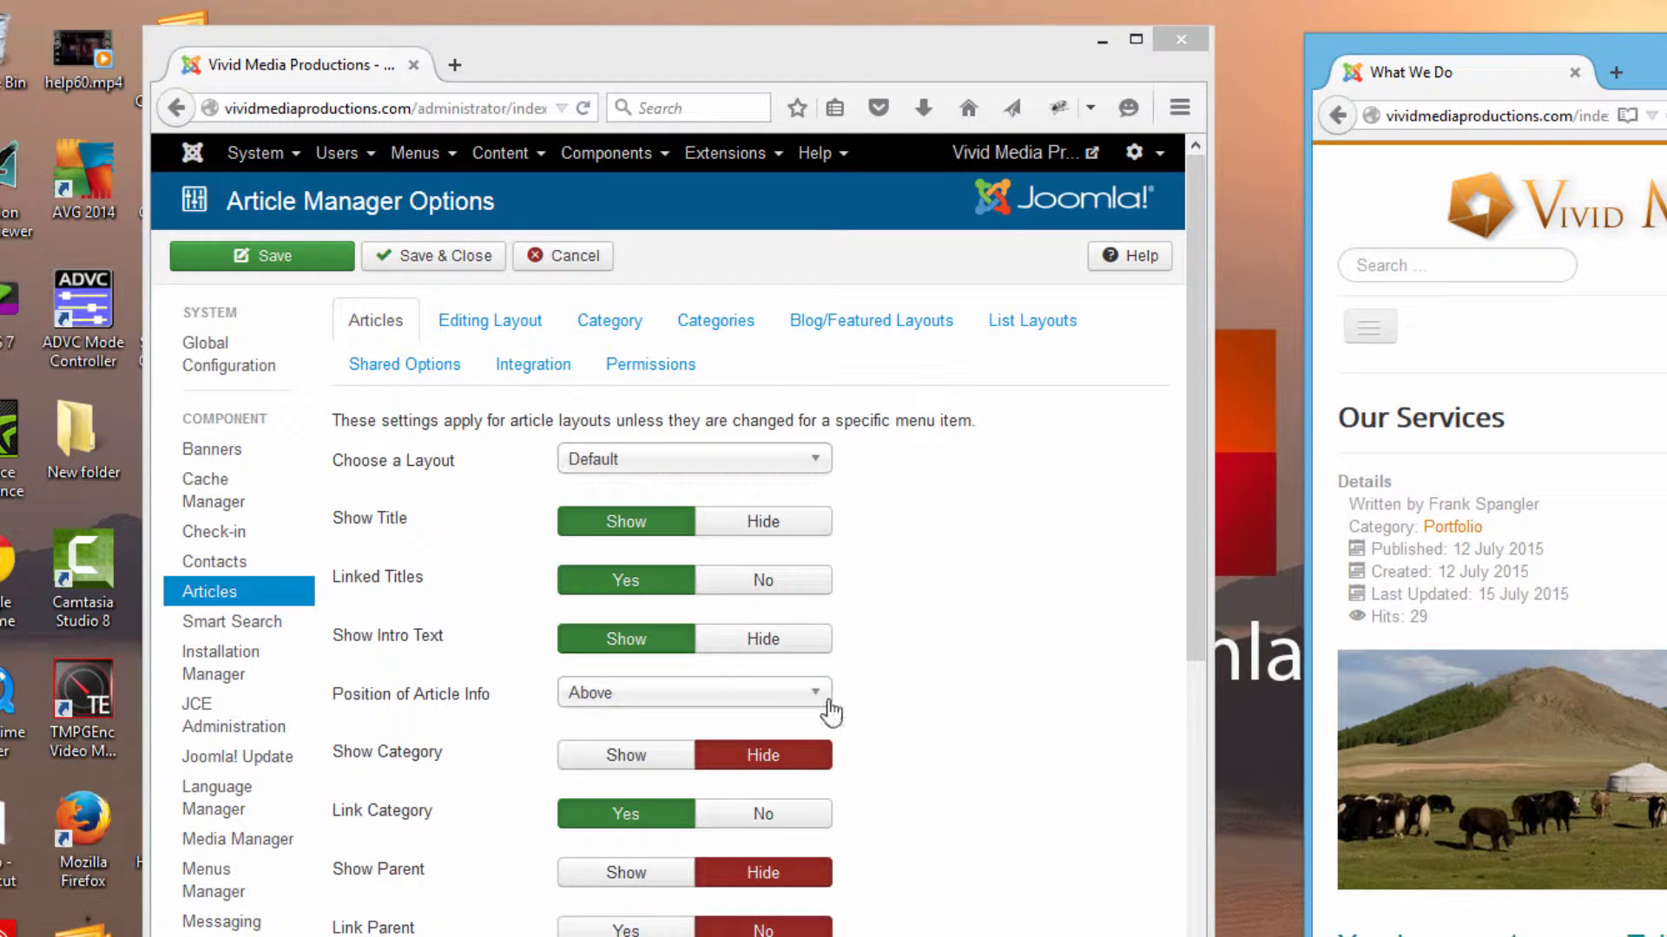
{"action": "left_click", "coordinate": [825, 700]}
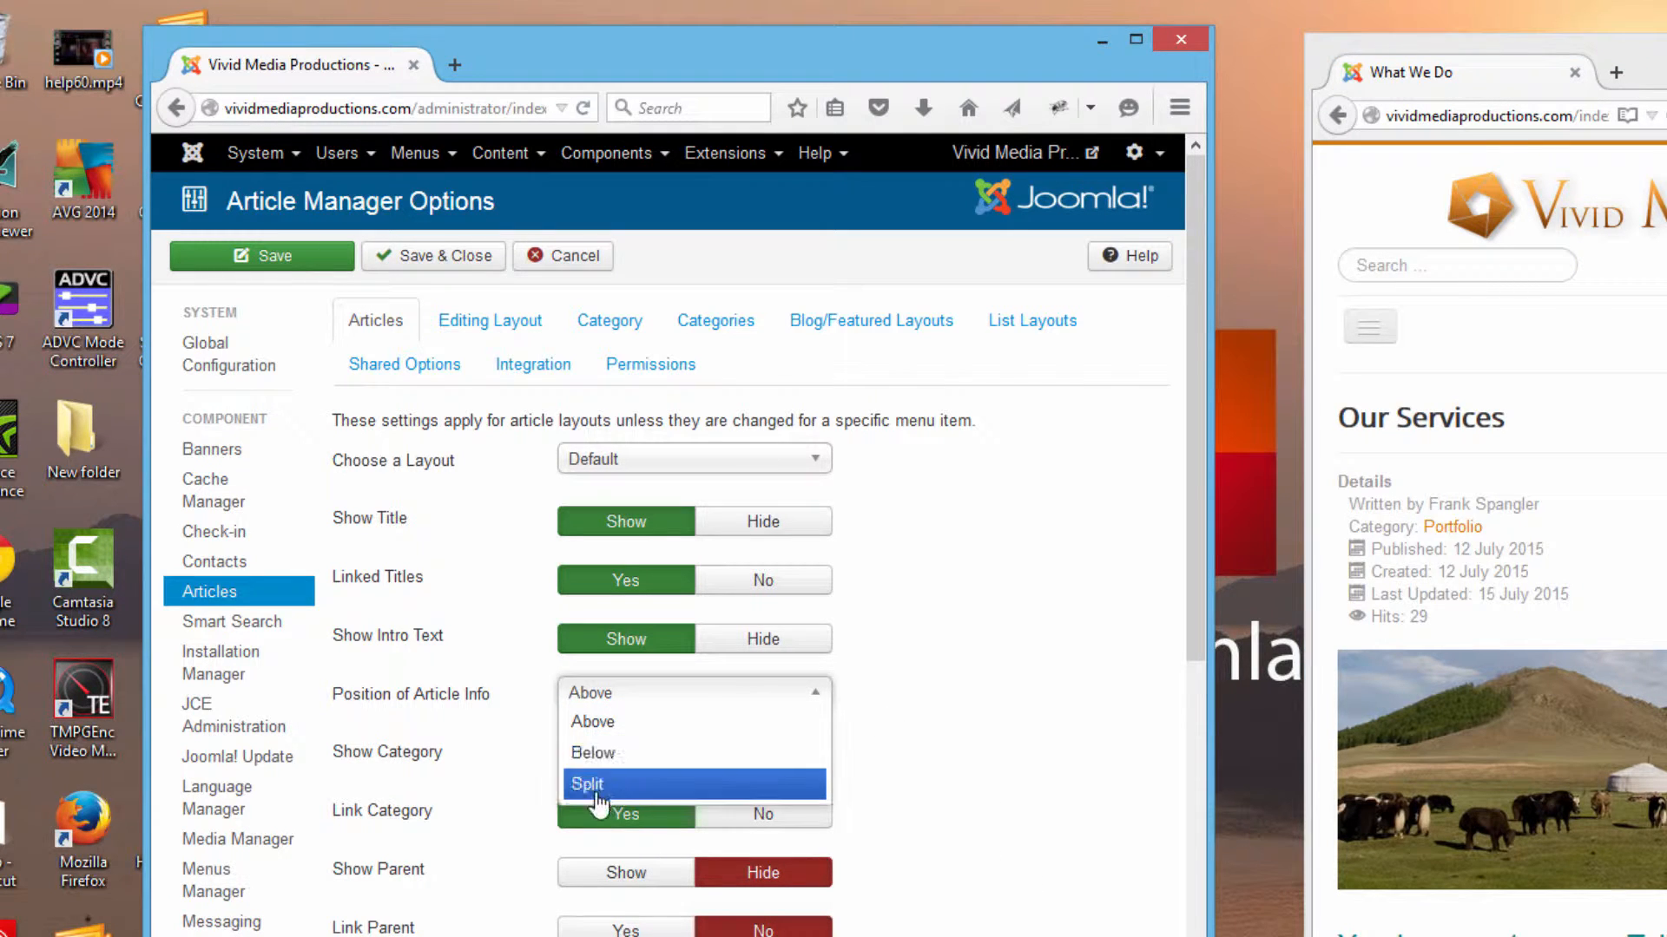
{"action": "left_click", "coordinate": [681, 753]}
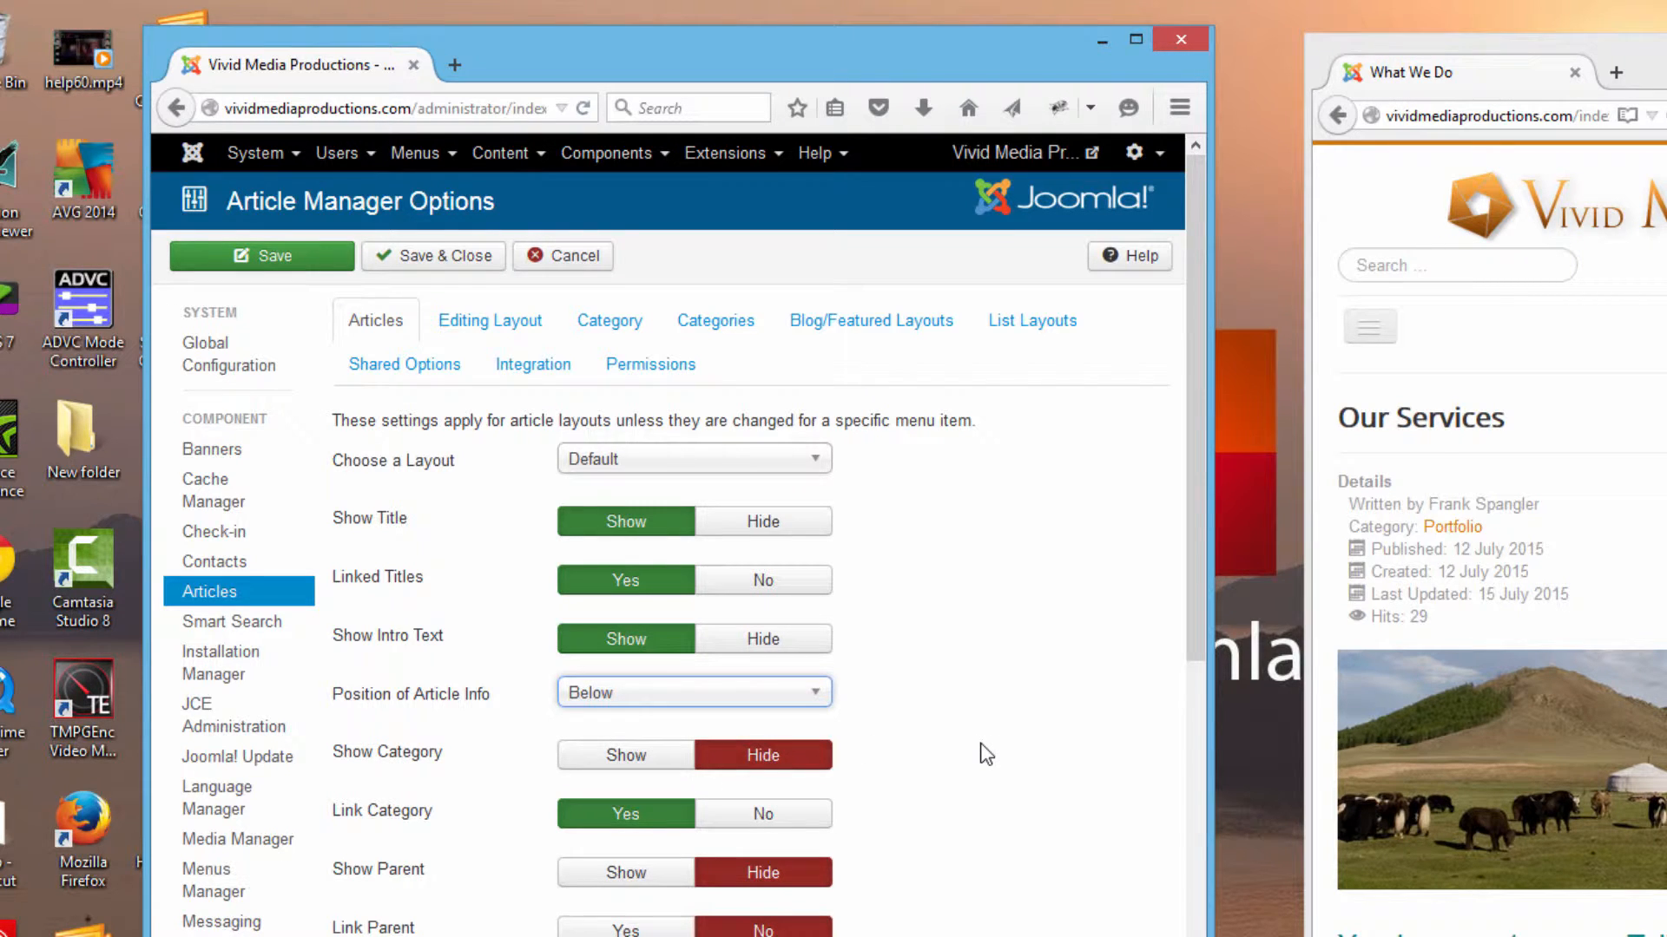
Set Show Create Date, Show Modify Date and Show Publish Date to Hide in the Articles settings.
{"action": "scroll", "coordinate": [986, 754], "scroll_direction": "down", "scroll_amount": 5}
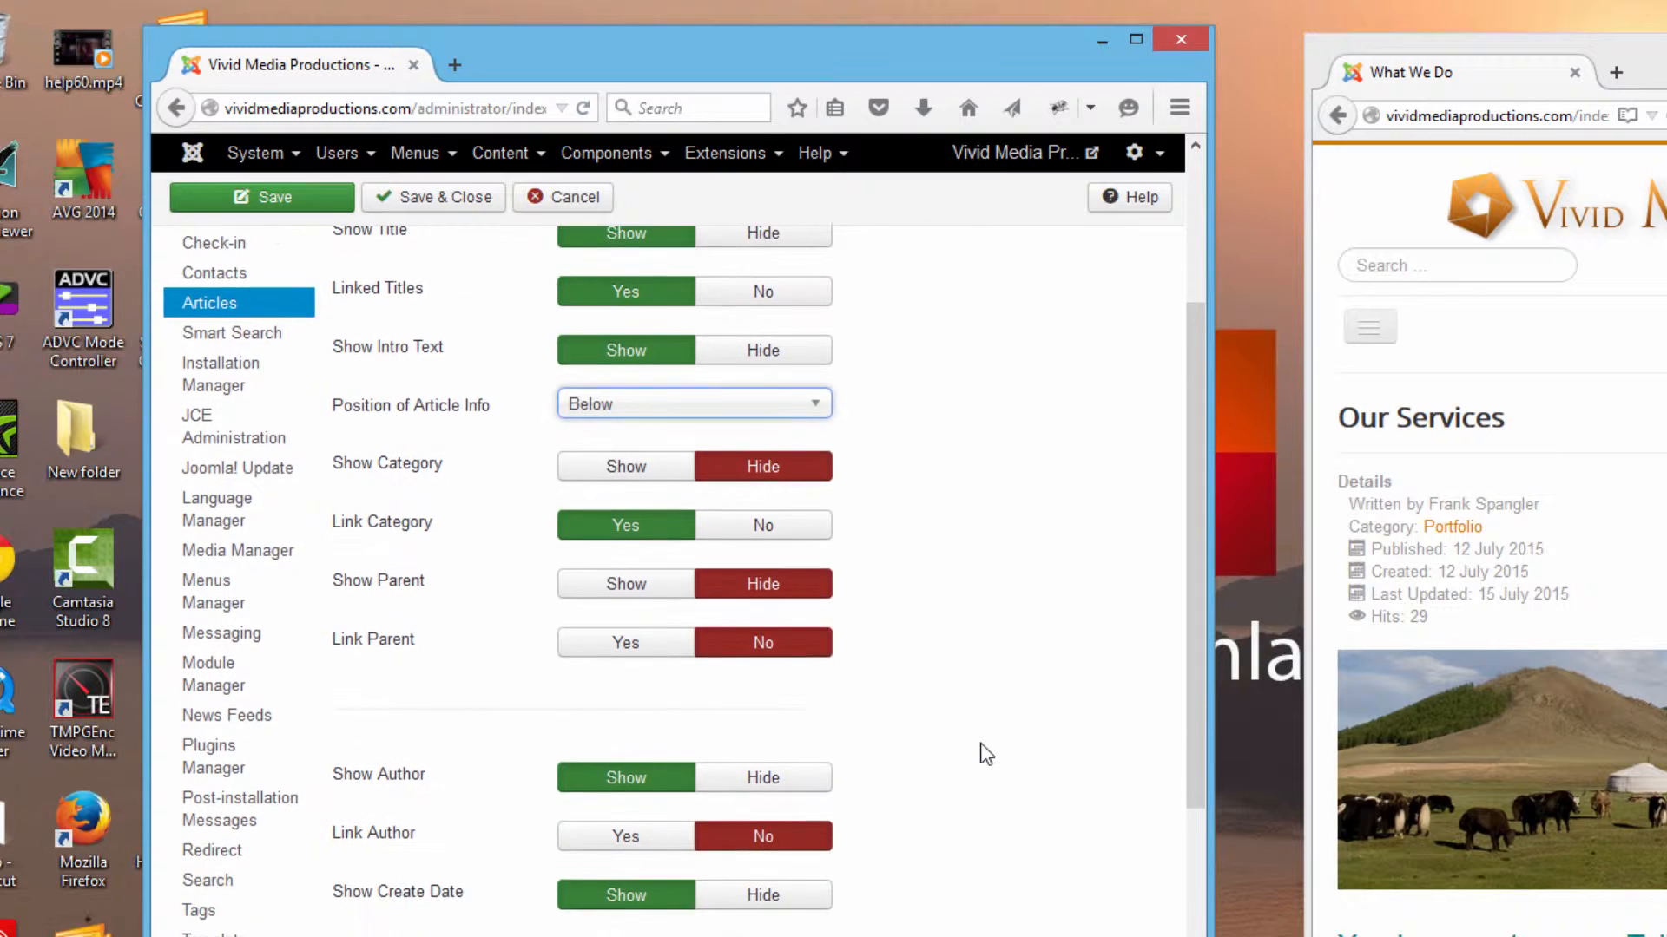
{"action": "scroll", "coordinate": [986, 754], "scroll_direction": "down", "scroll_amount": 3}
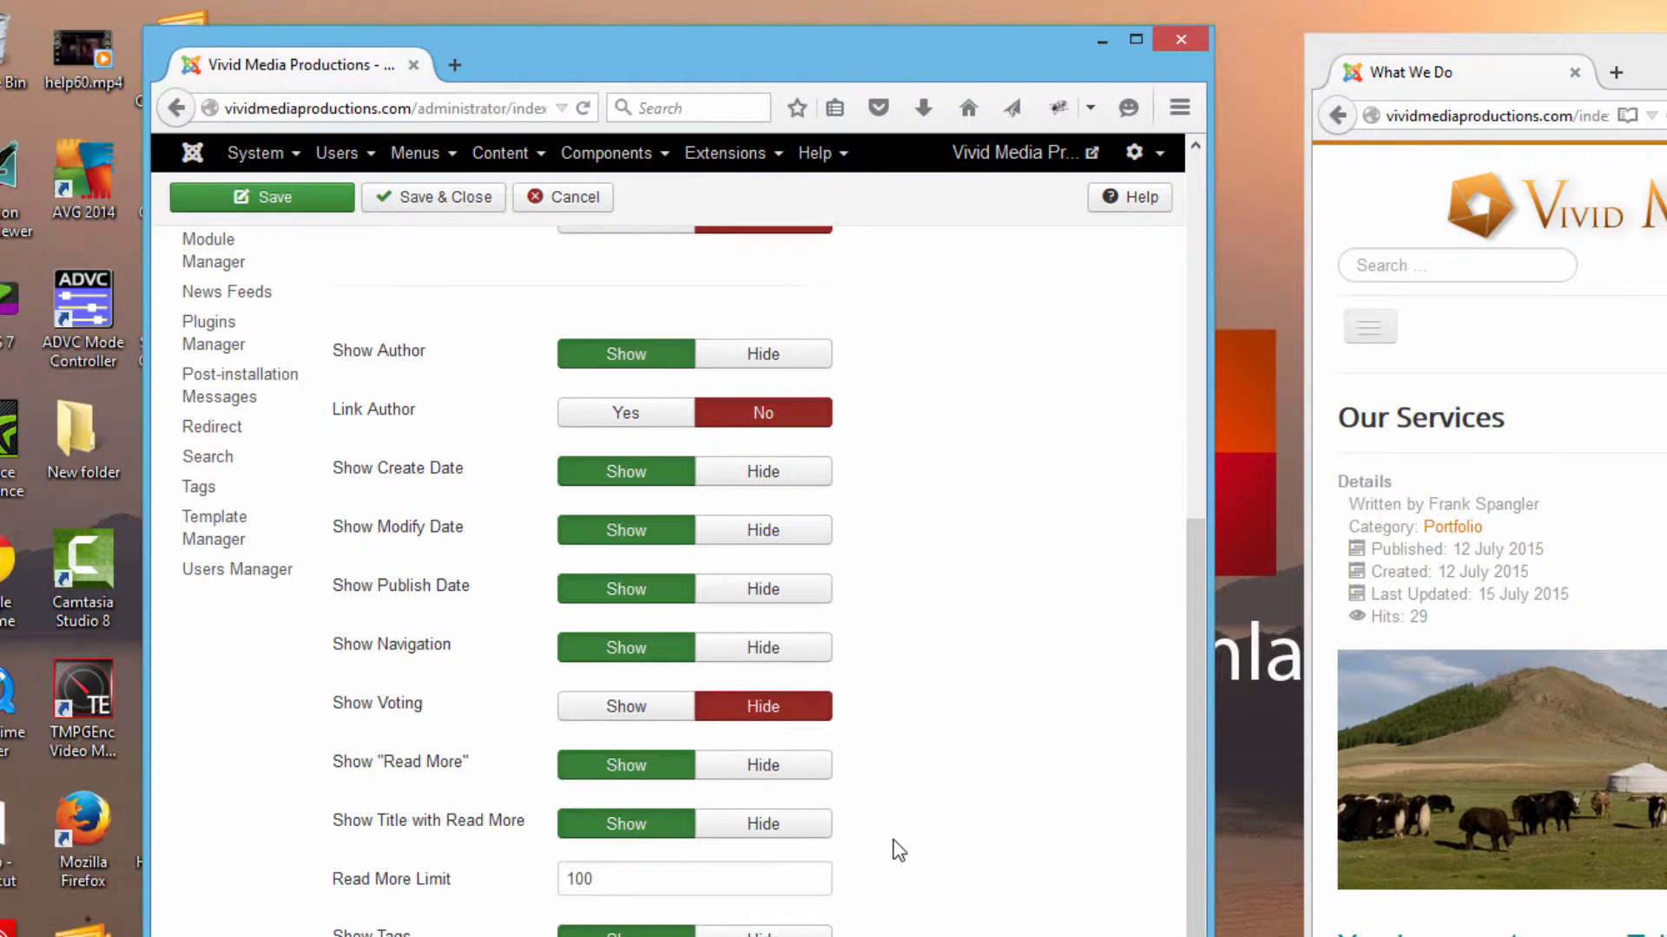
{"action": "scroll", "coordinate": [894, 842], "scroll_direction": "up", "scroll_amount": 3}
{"action": "left_click", "coordinate": [764, 614]}
{"action": "left_click", "coordinate": [771, 677]}
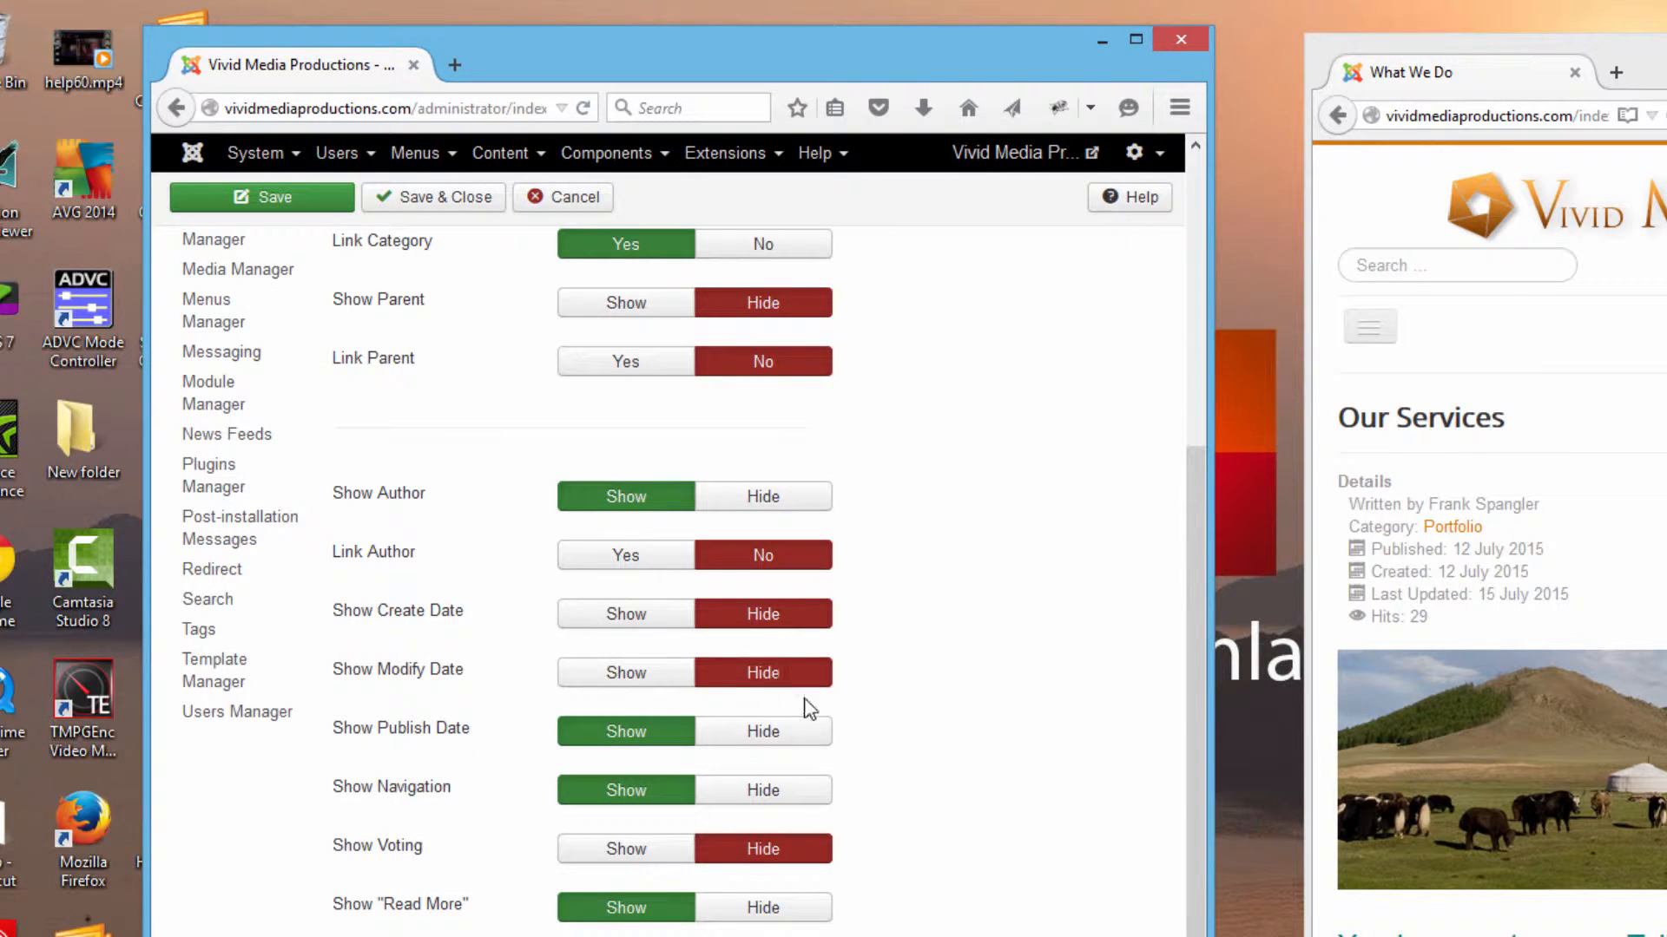
{"action": "left_click", "coordinate": [788, 731]}
Set Show Icons, Show Print Icon, Show Email Icon and Show Hits to Hide, saving and closing the options.
{"action": "scroll", "coordinate": [942, 793], "scroll_direction": "down", "scroll_amount": 9}
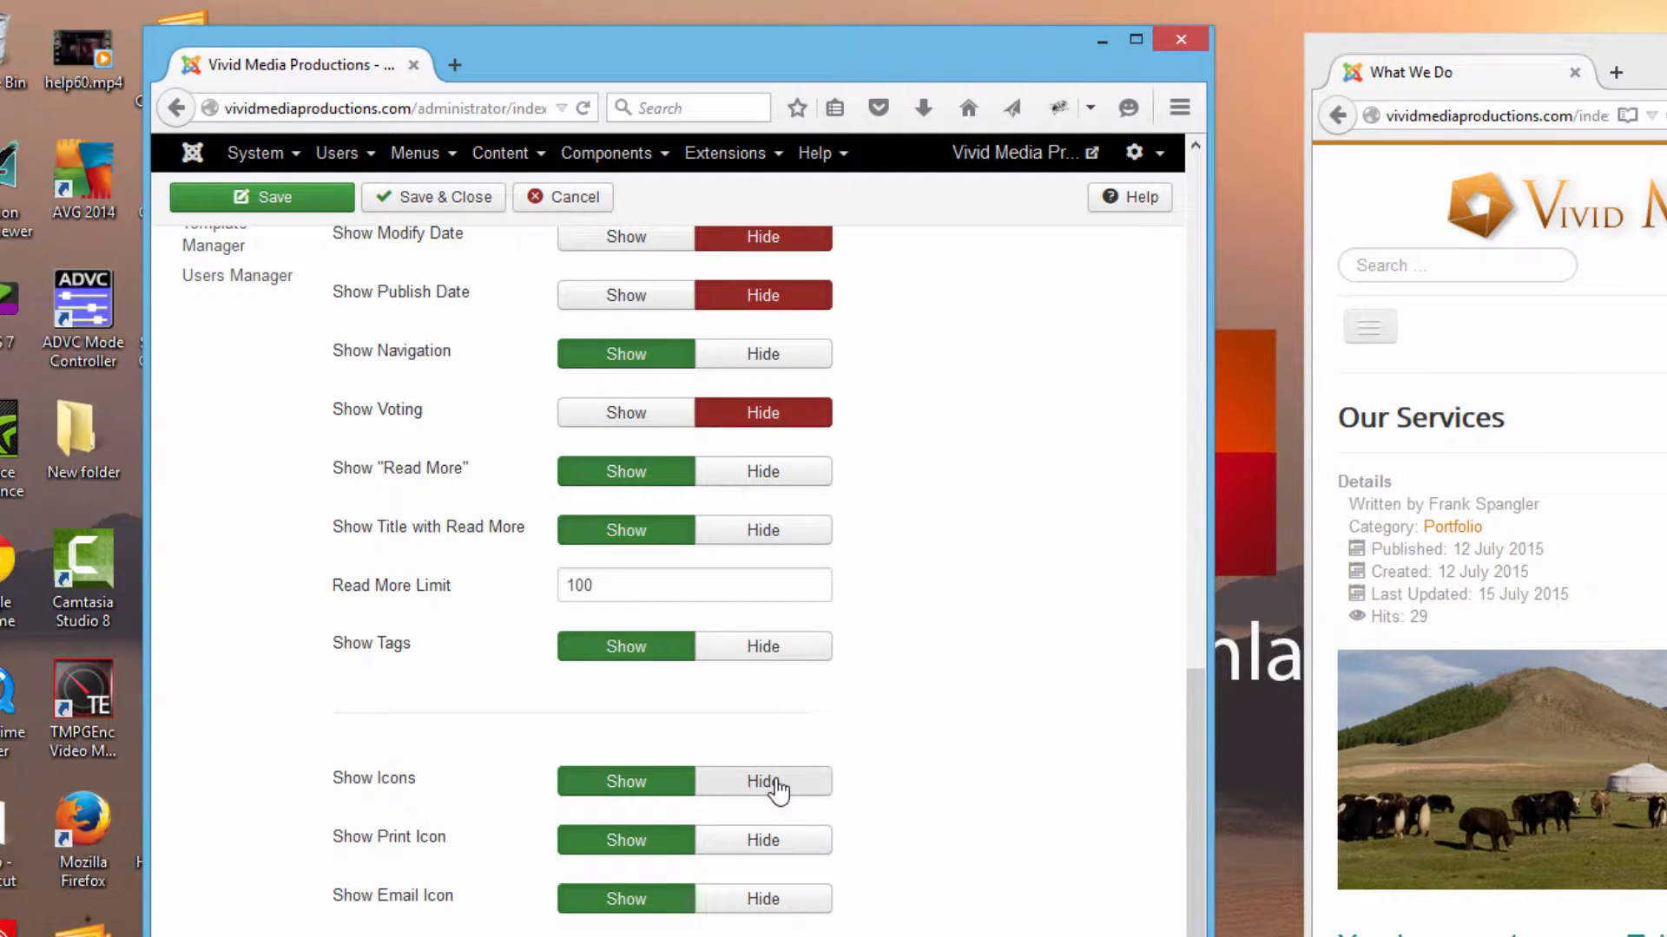
{"action": "left_click", "coordinate": [777, 788]}
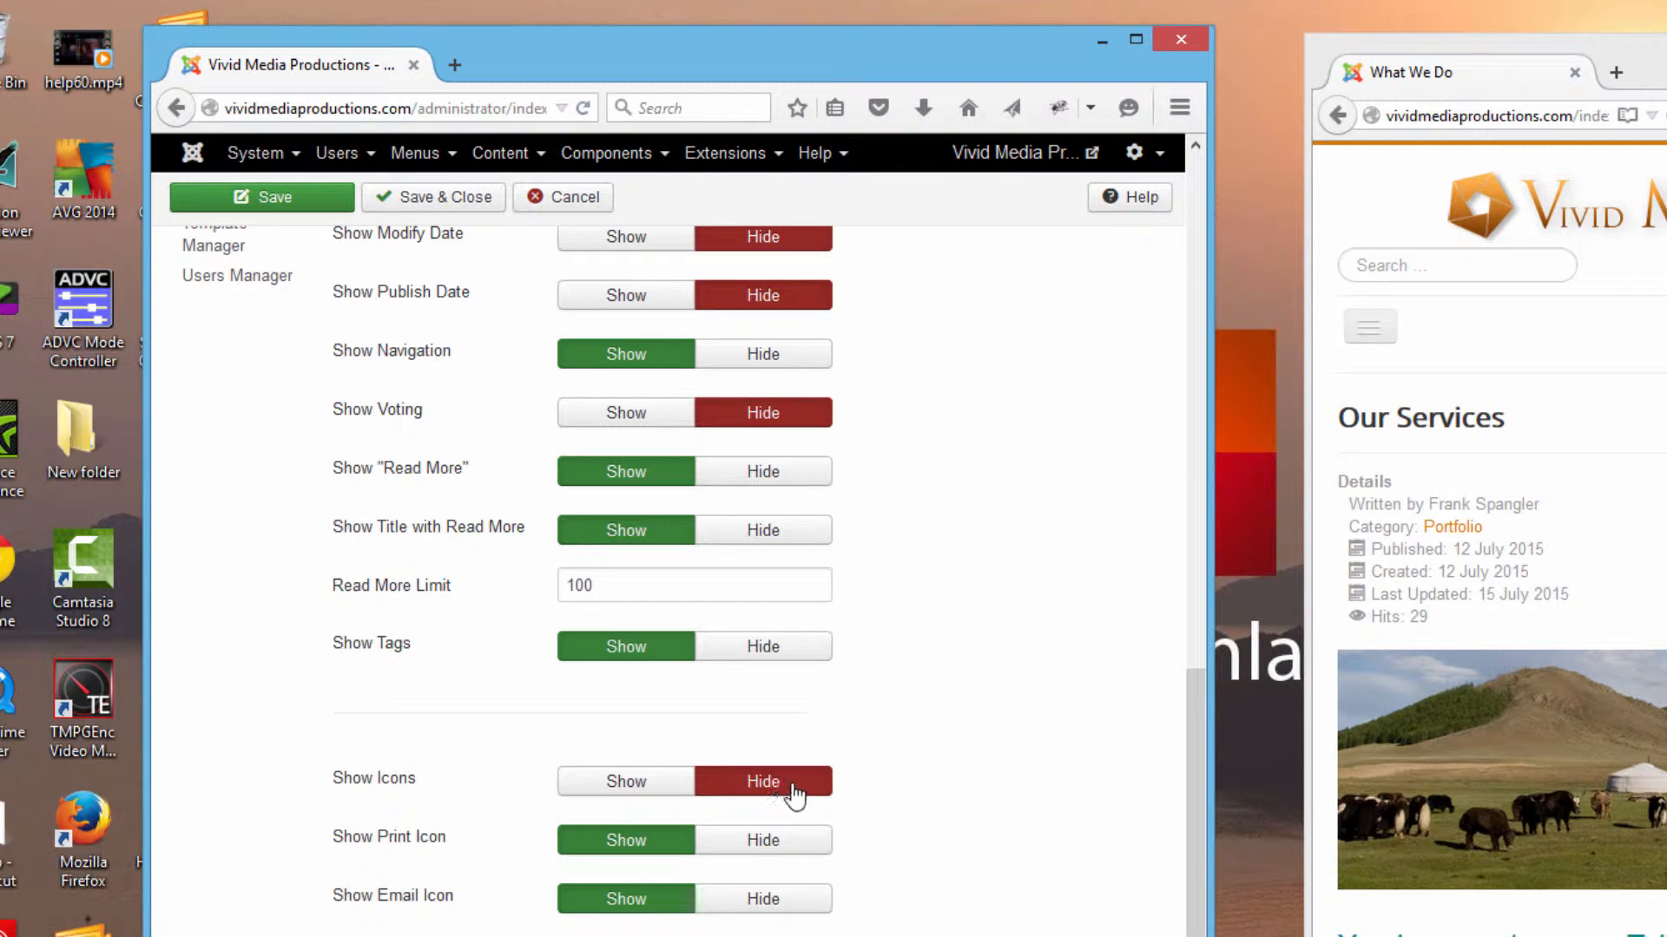
{"action": "left_click", "coordinate": [773, 847]}
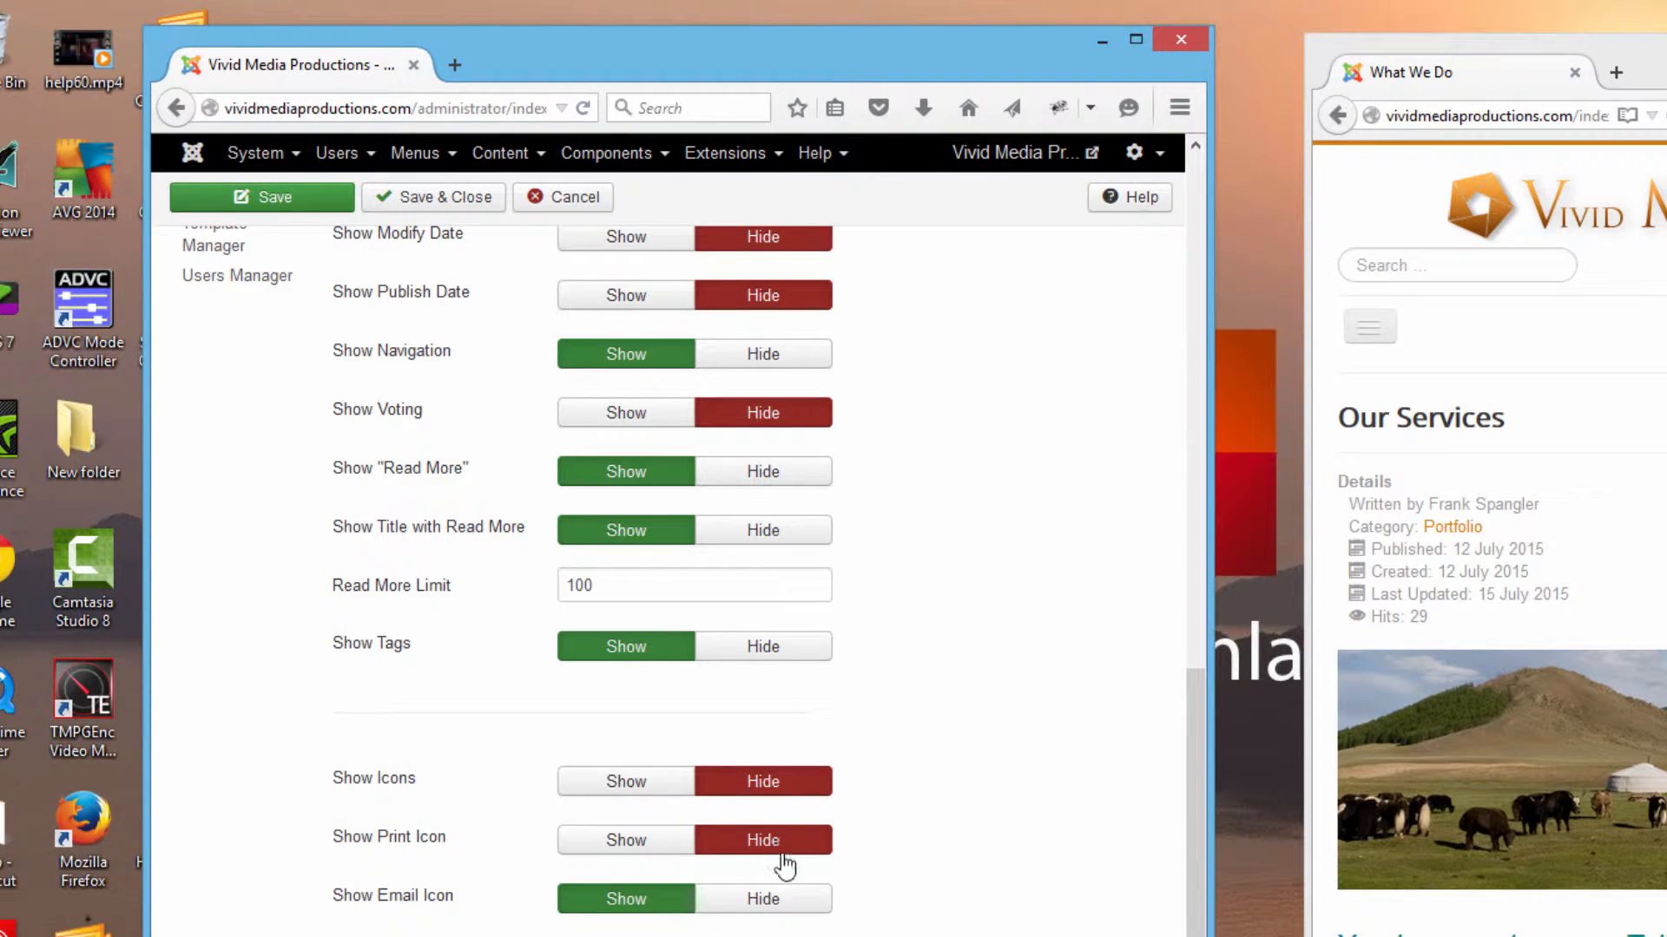
{"action": "left_click", "coordinate": [785, 907]}
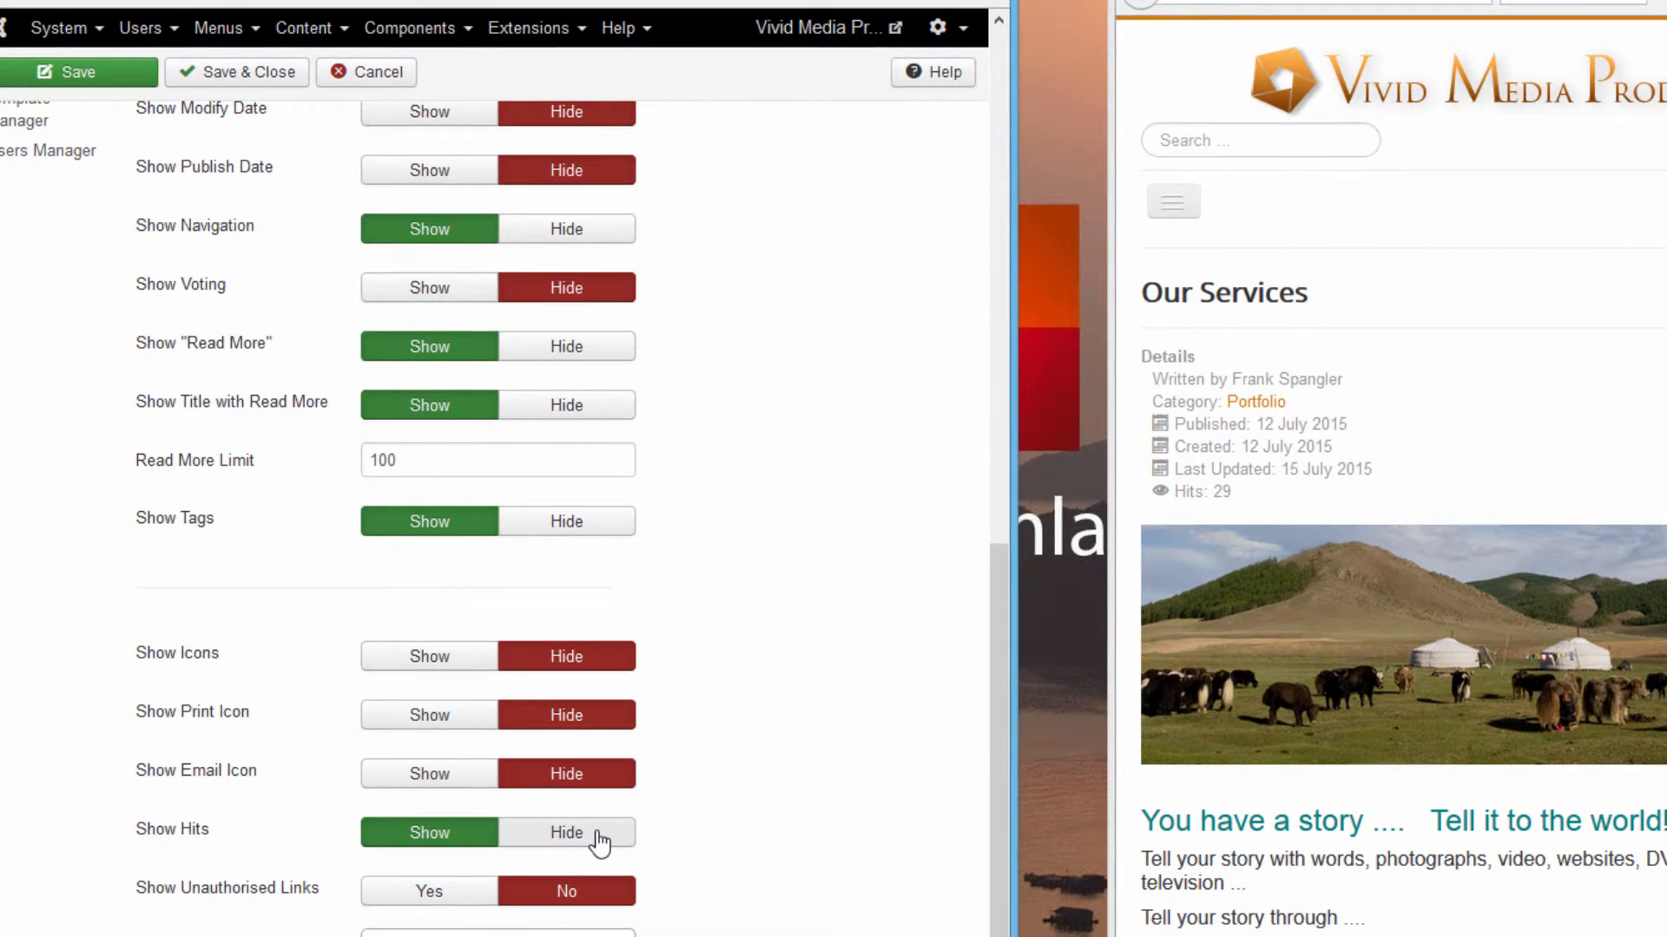
{"action": "left_click", "coordinate": [599, 841]}
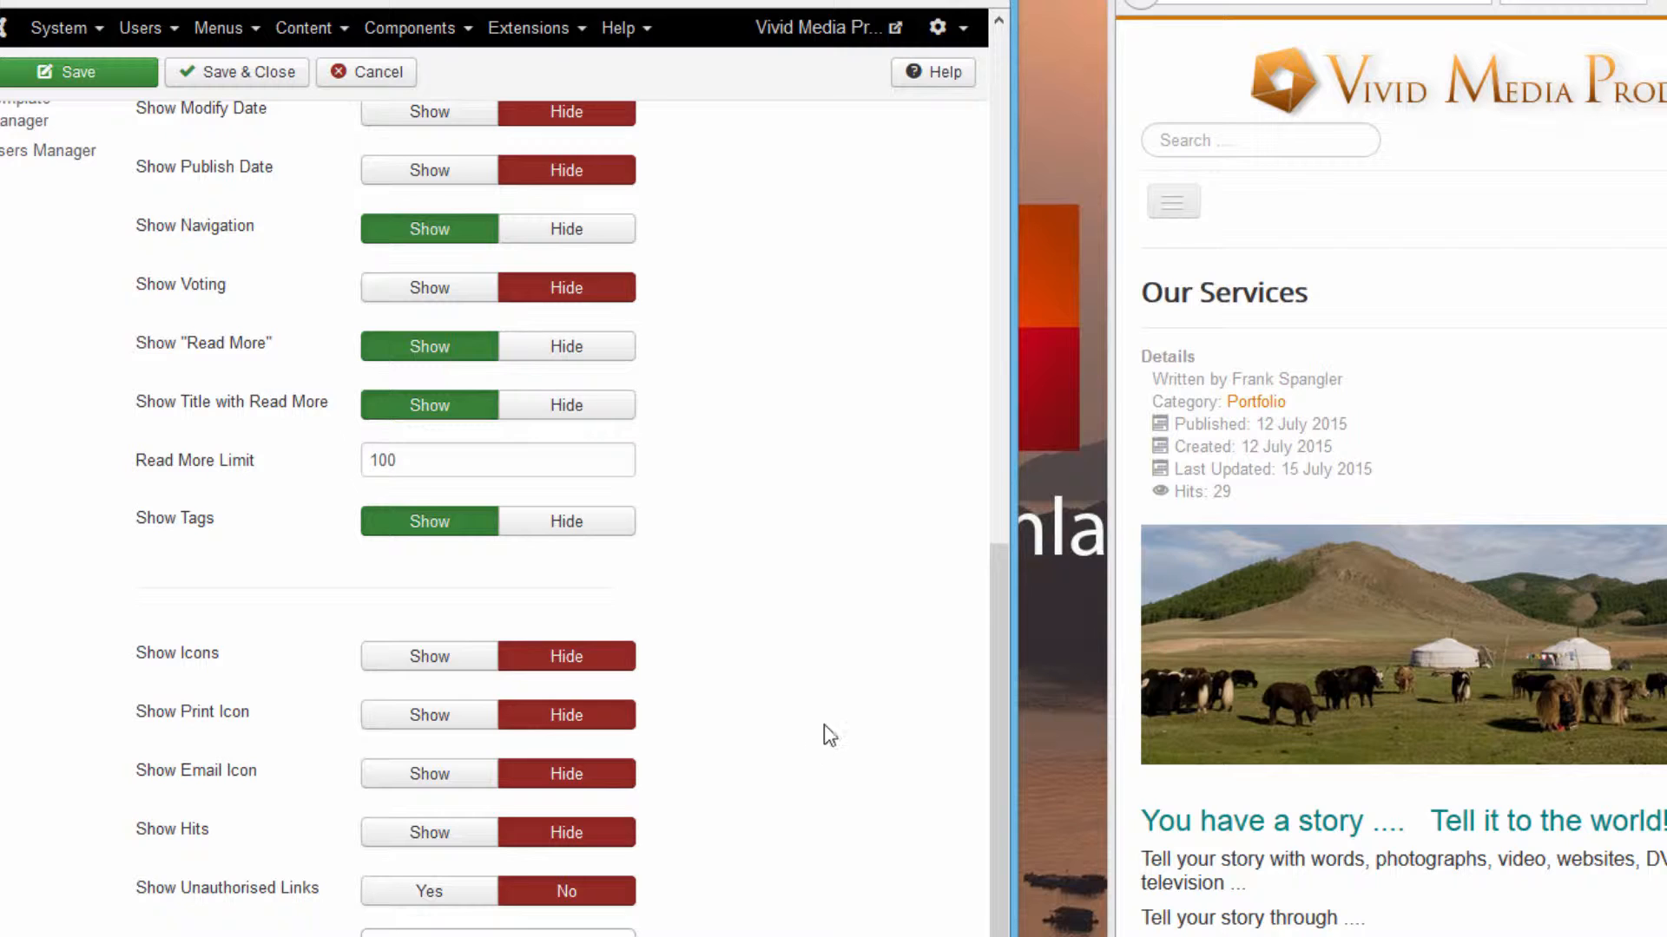
{"action": "left_click", "coordinate": [224, 79]}
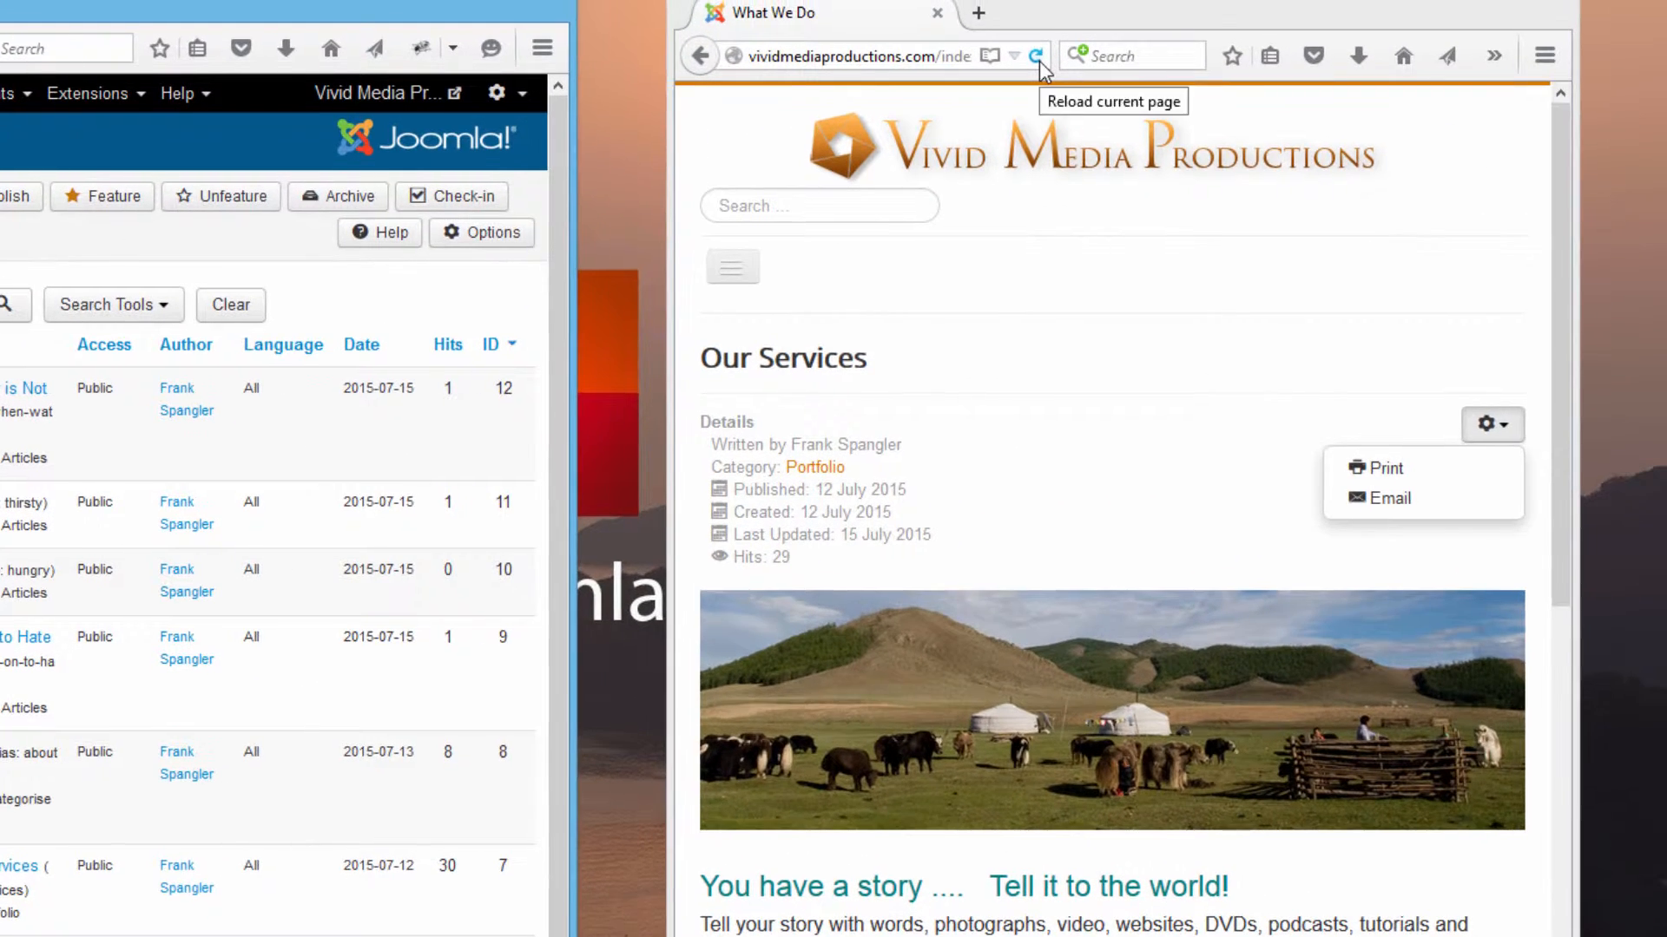
Reload the public What We Do page and look through the Our Services article for remaining details.
{"action": "left_click", "coordinate": [1301, 18]}
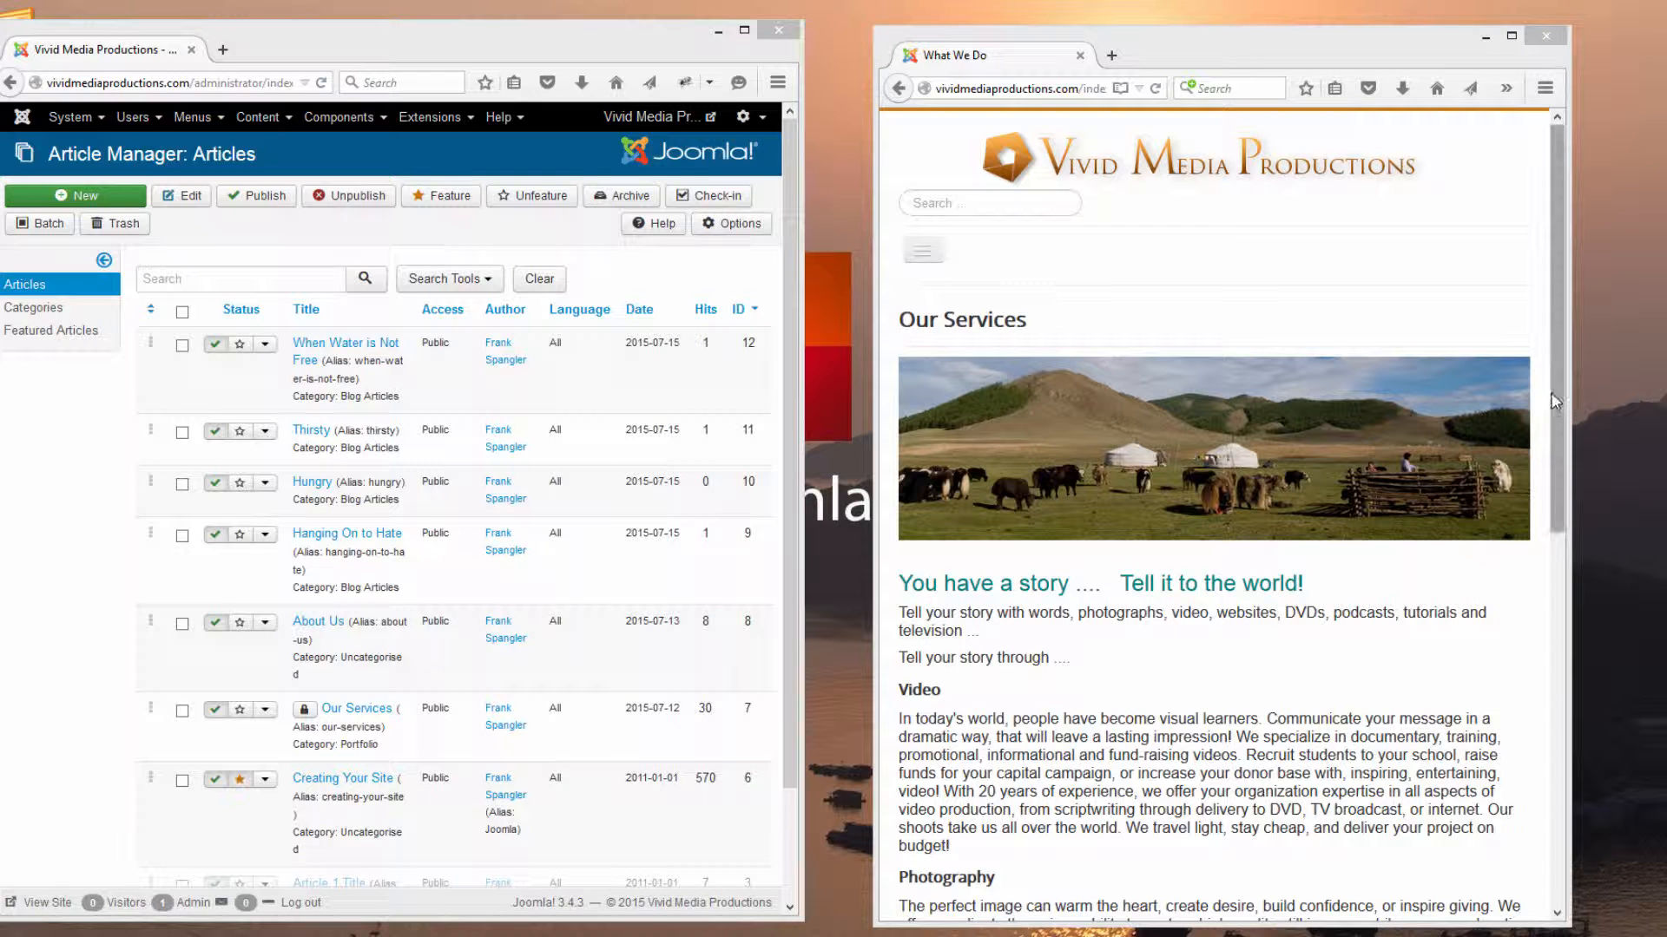
{"action": "left_click_drag", "start_coordinate": [1556, 382], "coordinate": [1587, 605]}
{"action": "left_click_drag", "start_coordinate": [1617, 544], "coordinate": [1636, 748]}
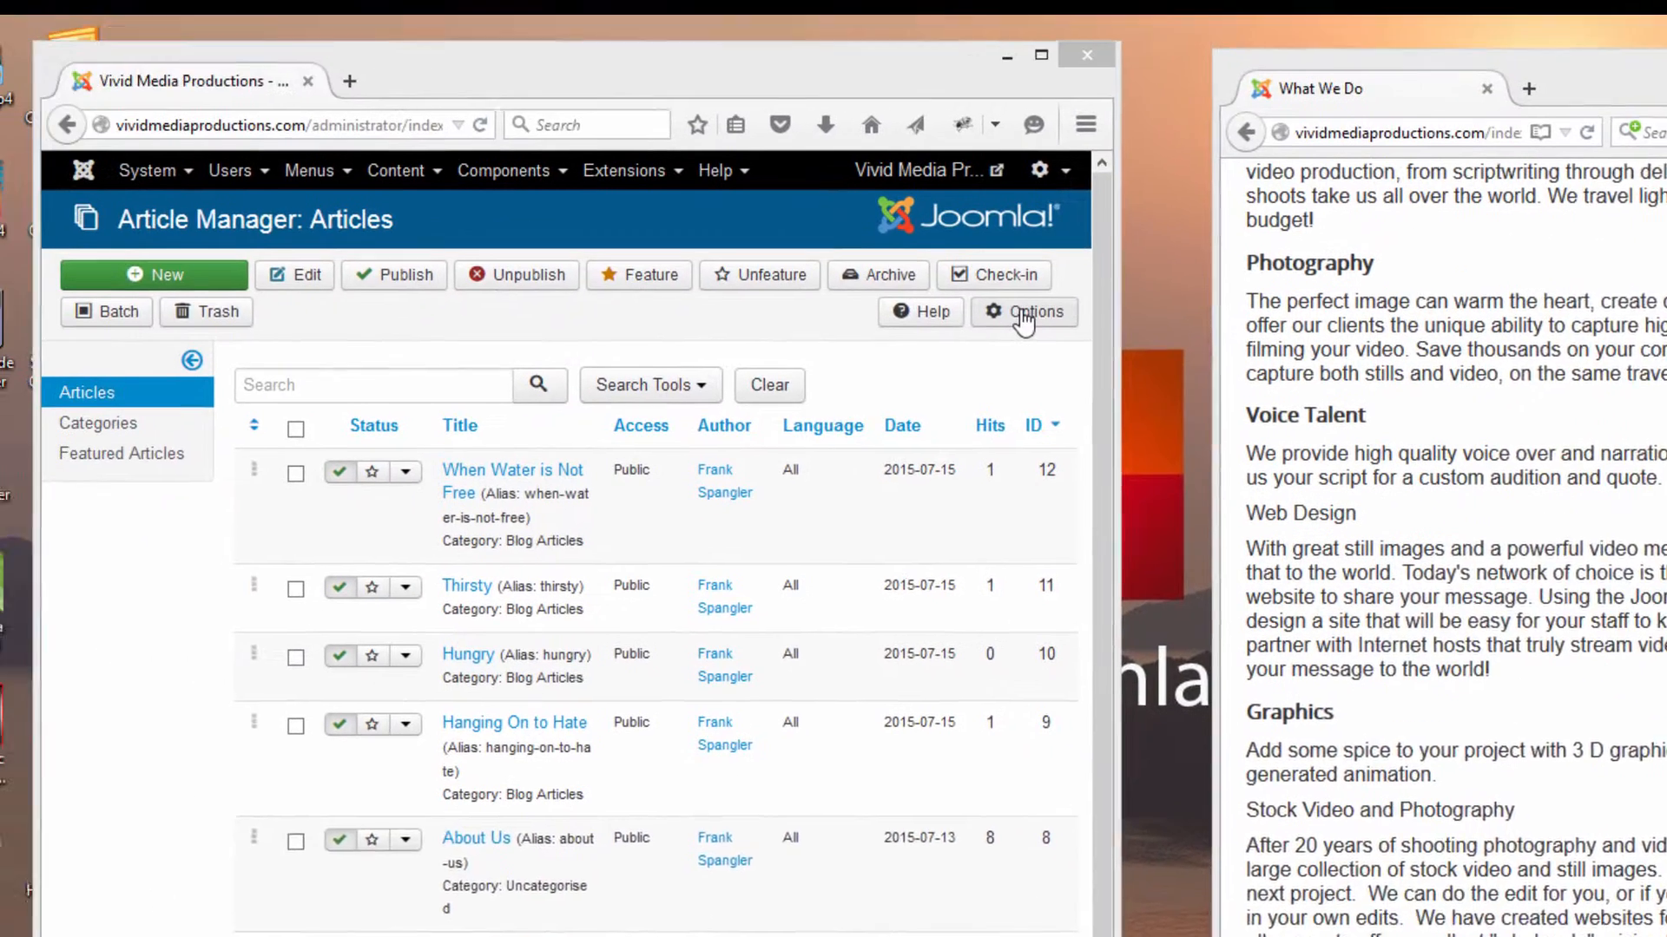
Reopen the Article Manager's options, set Show Author to Hide and save the configuration.
{"action": "left_click", "coordinate": [1022, 315]}
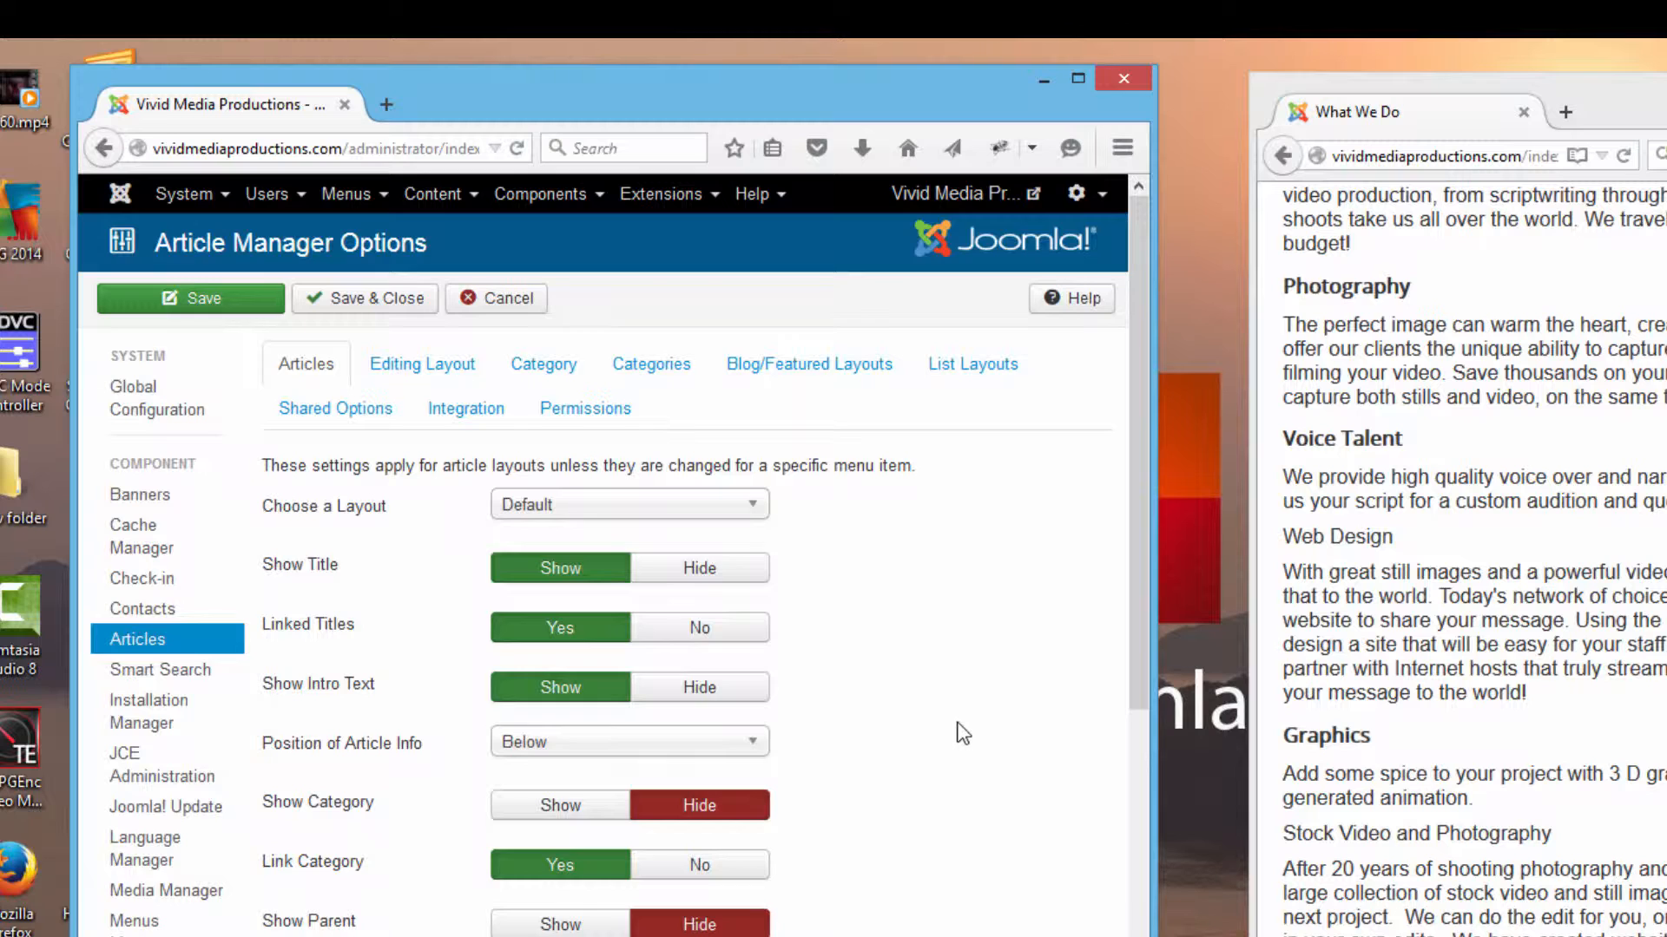
{"action": "scroll", "coordinate": [962, 733], "scroll_direction": "down", "scroll_amount": 5}
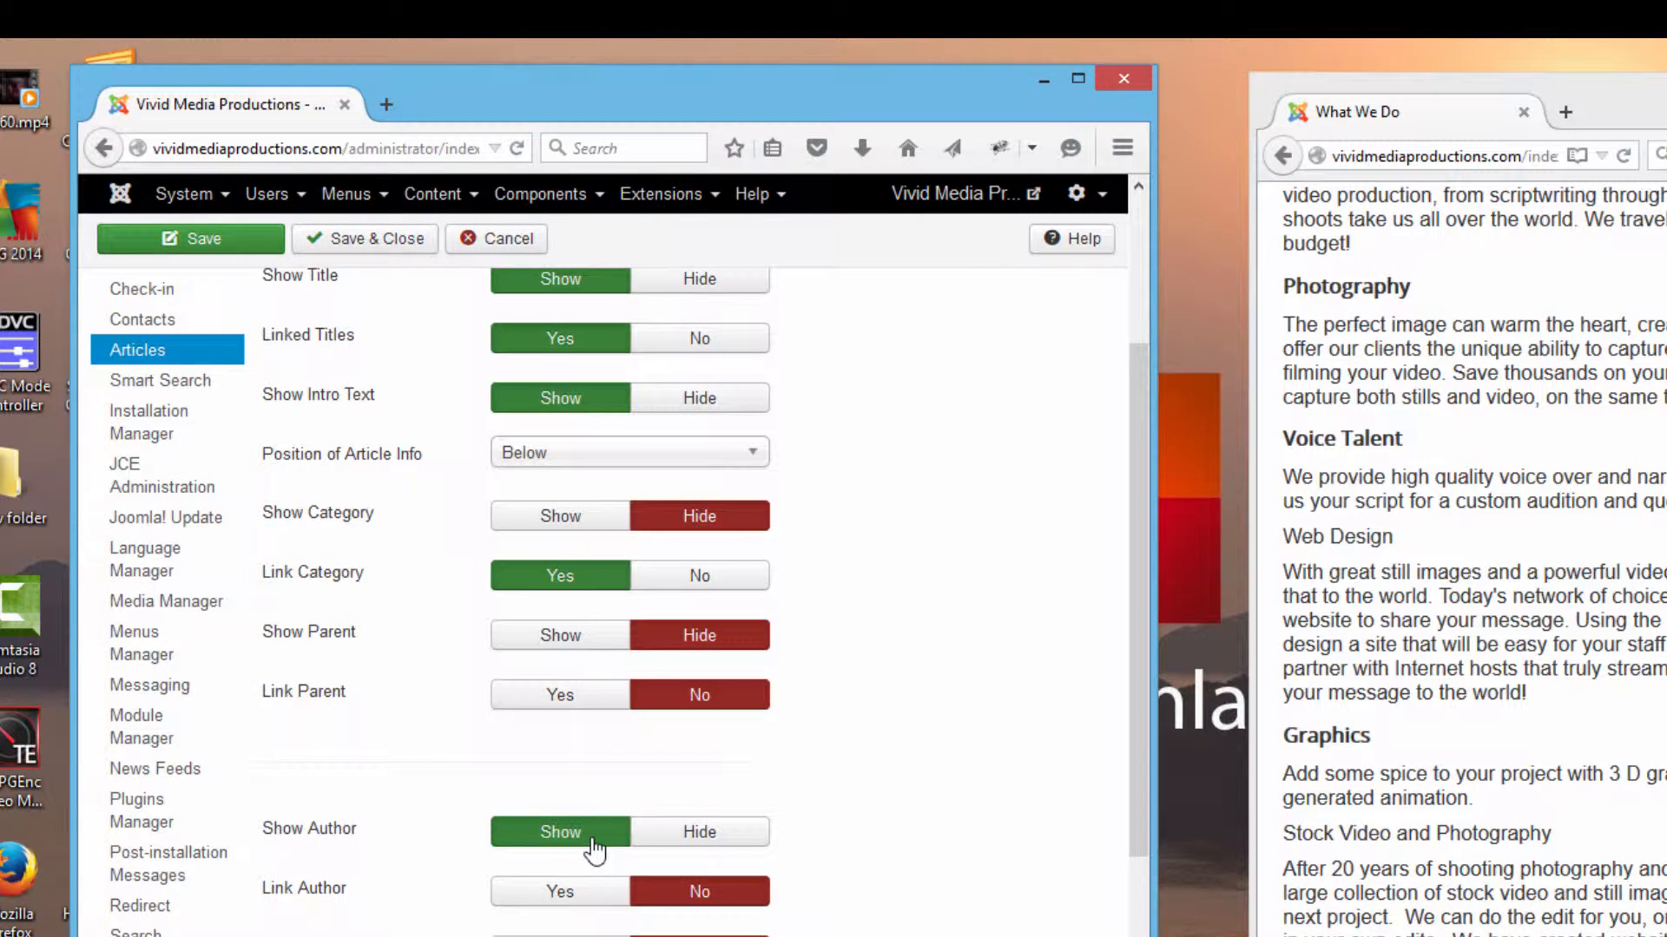
{"action": "left_click", "coordinate": [695, 835]}
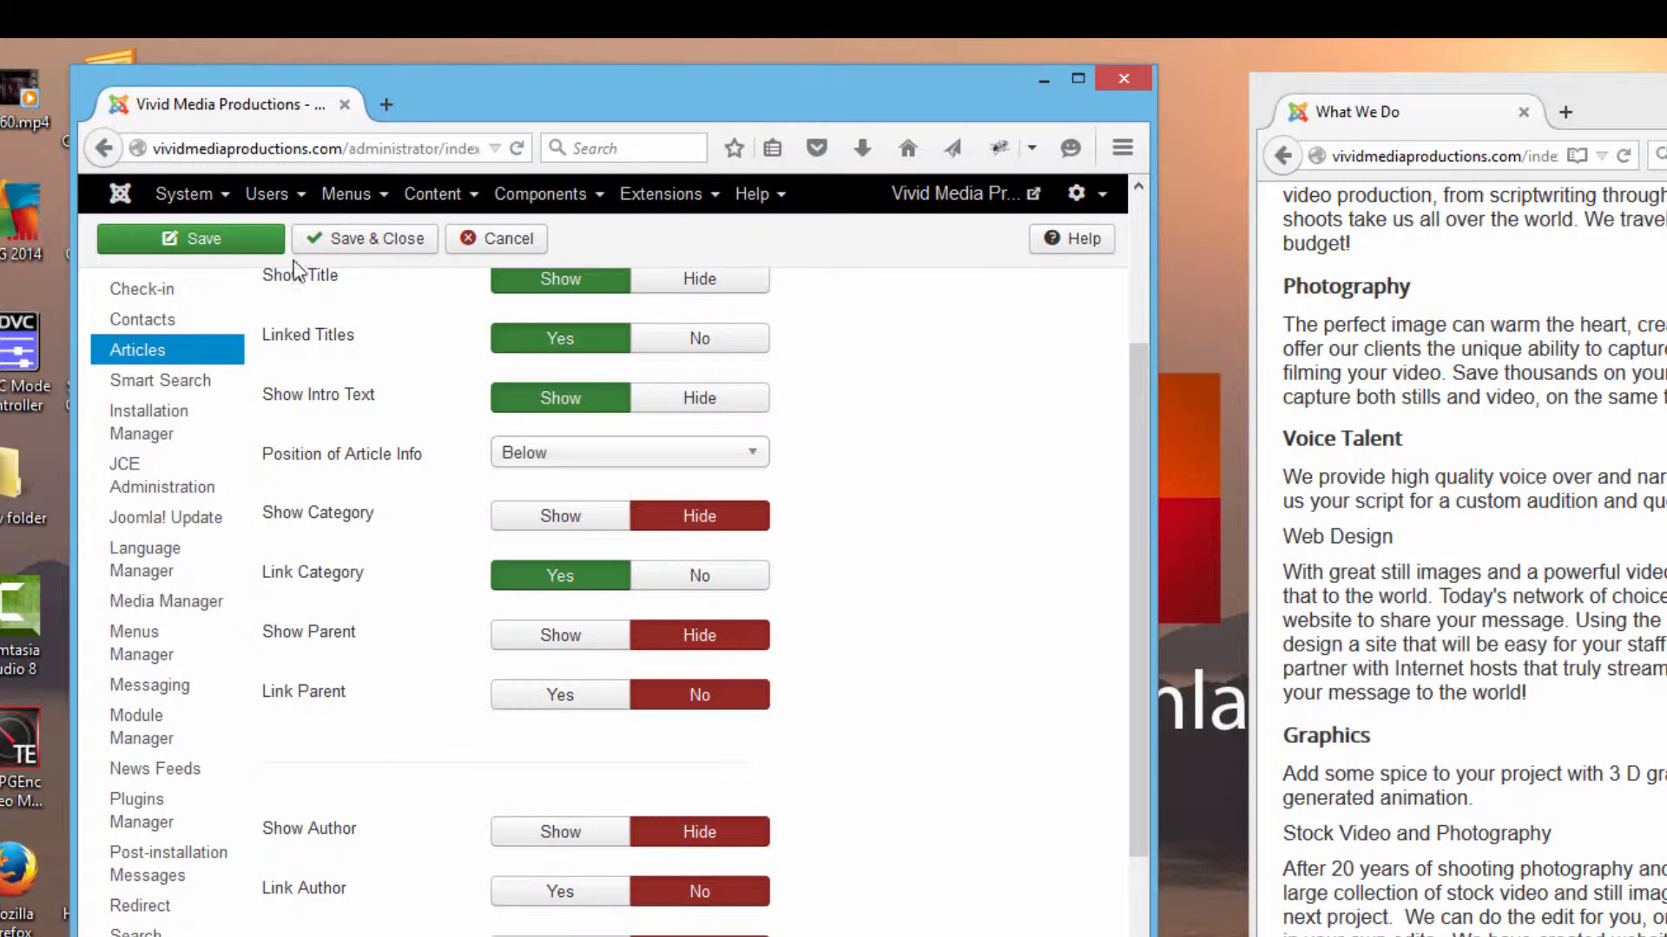
{"action": "left_click", "coordinate": [265, 249]}
Reload the public page to check the top of the article and slightly widen the administrator window.
{"action": "left_click", "coordinate": [1622, 155]}
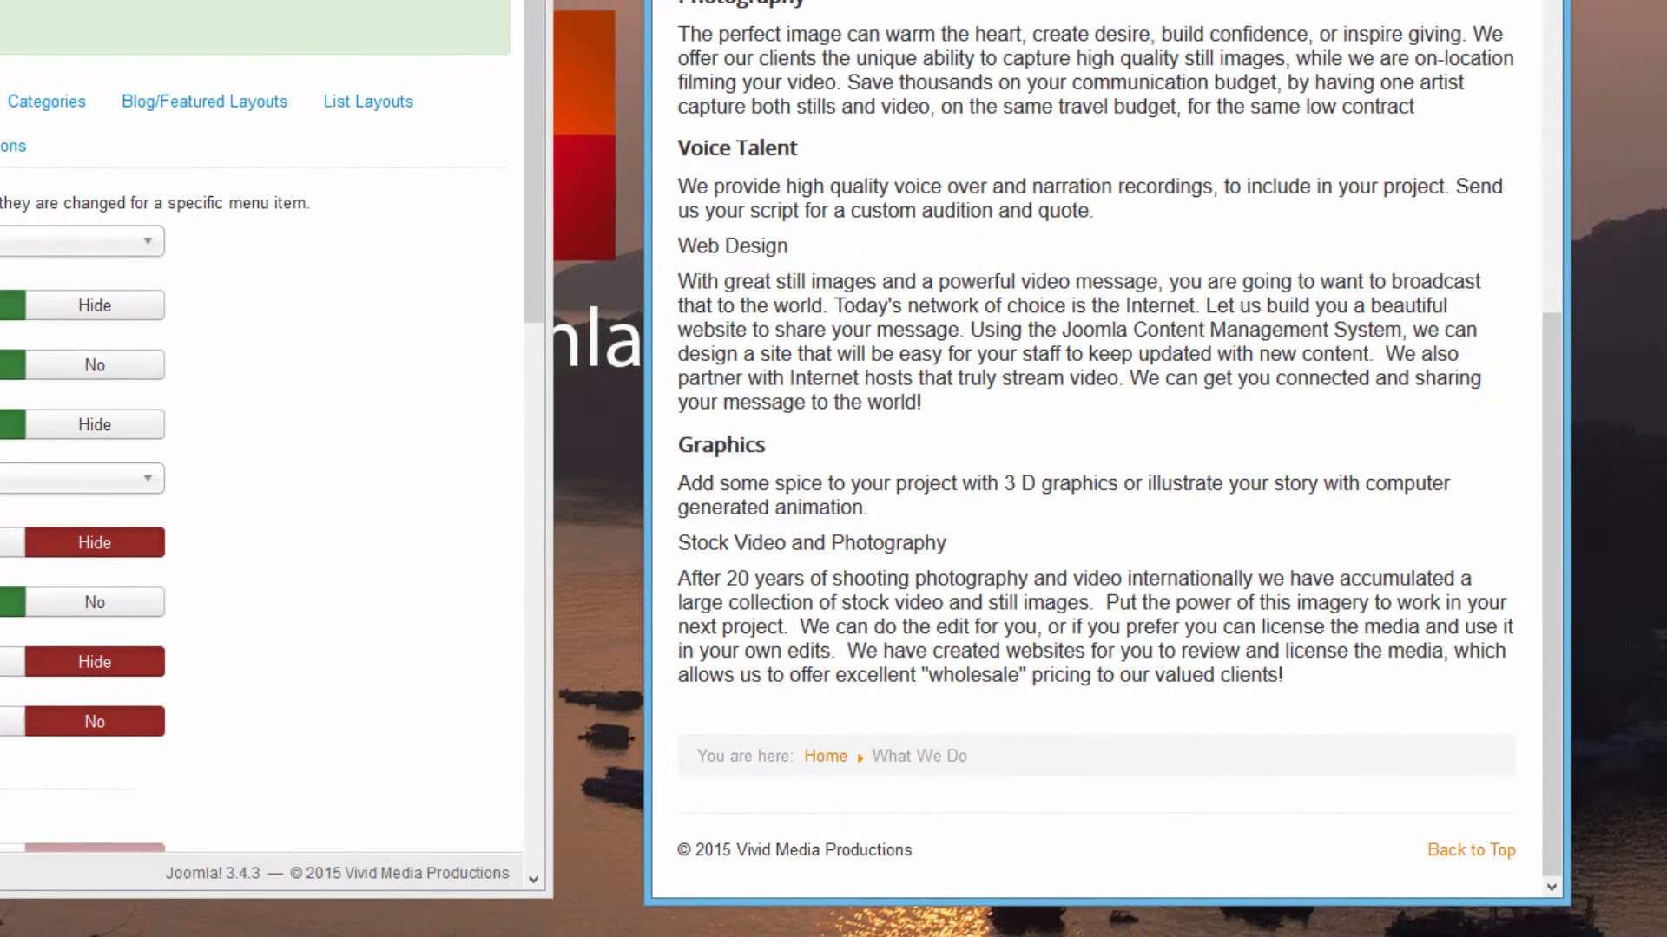
{"action": "scroll", "coordinate": [1513, 43], "scroll_direction": "up", "scroll_amount": 7}
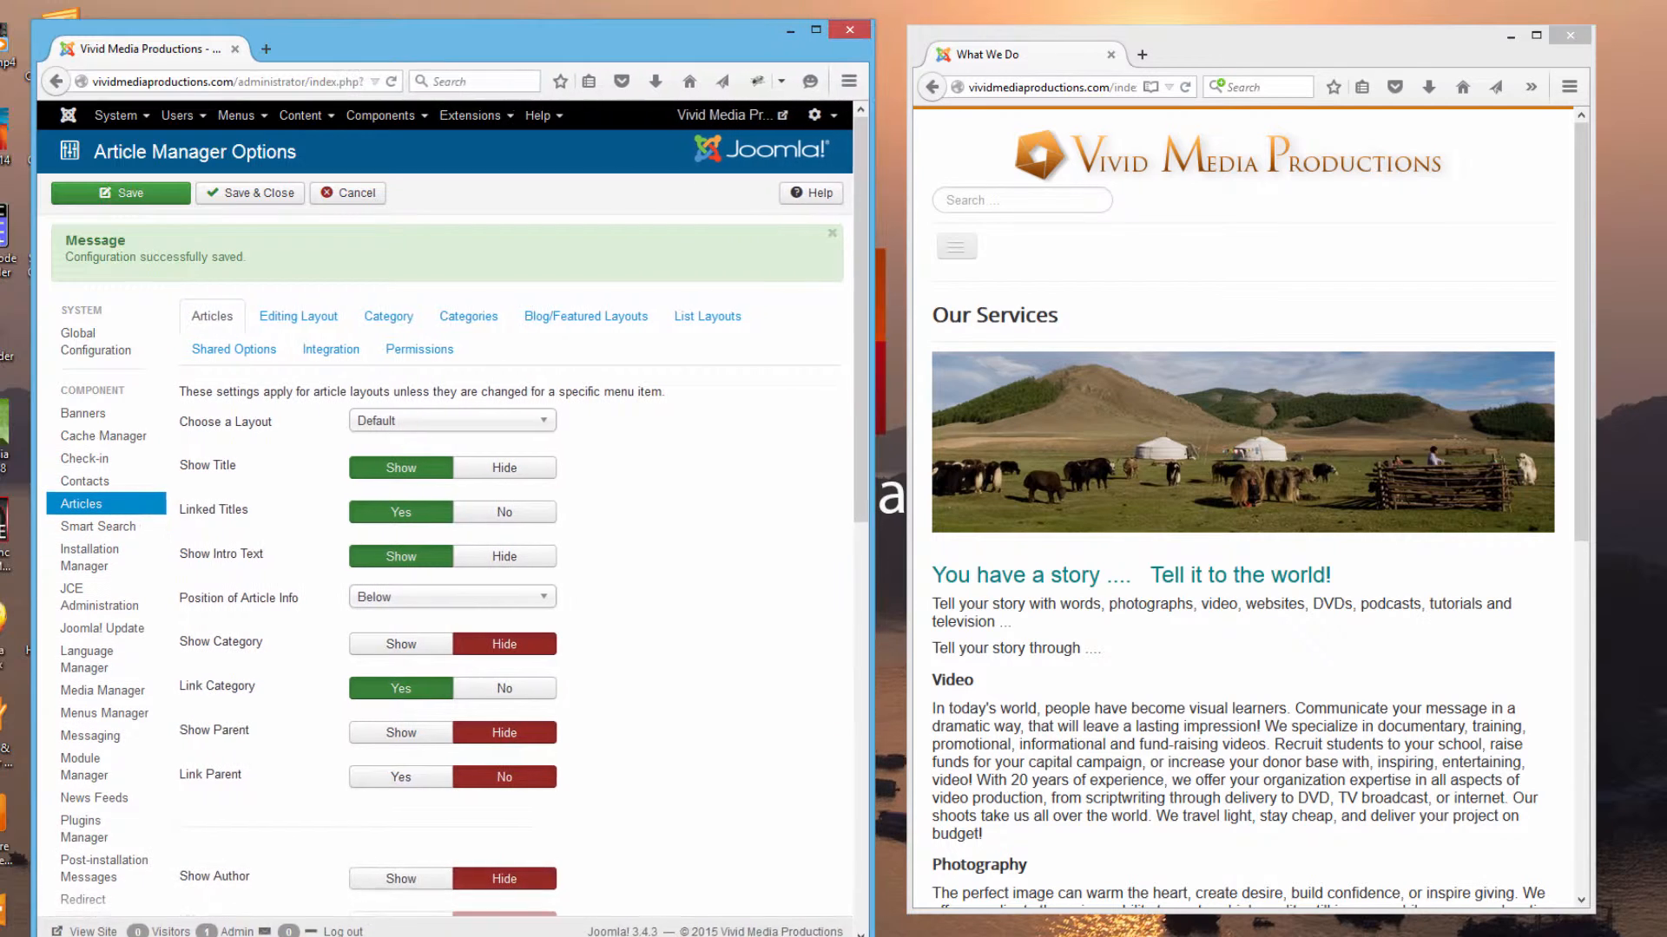
{"action": "left_click_drag", "start_coordinate": [873, 936], "coordinate": [890, 936]}
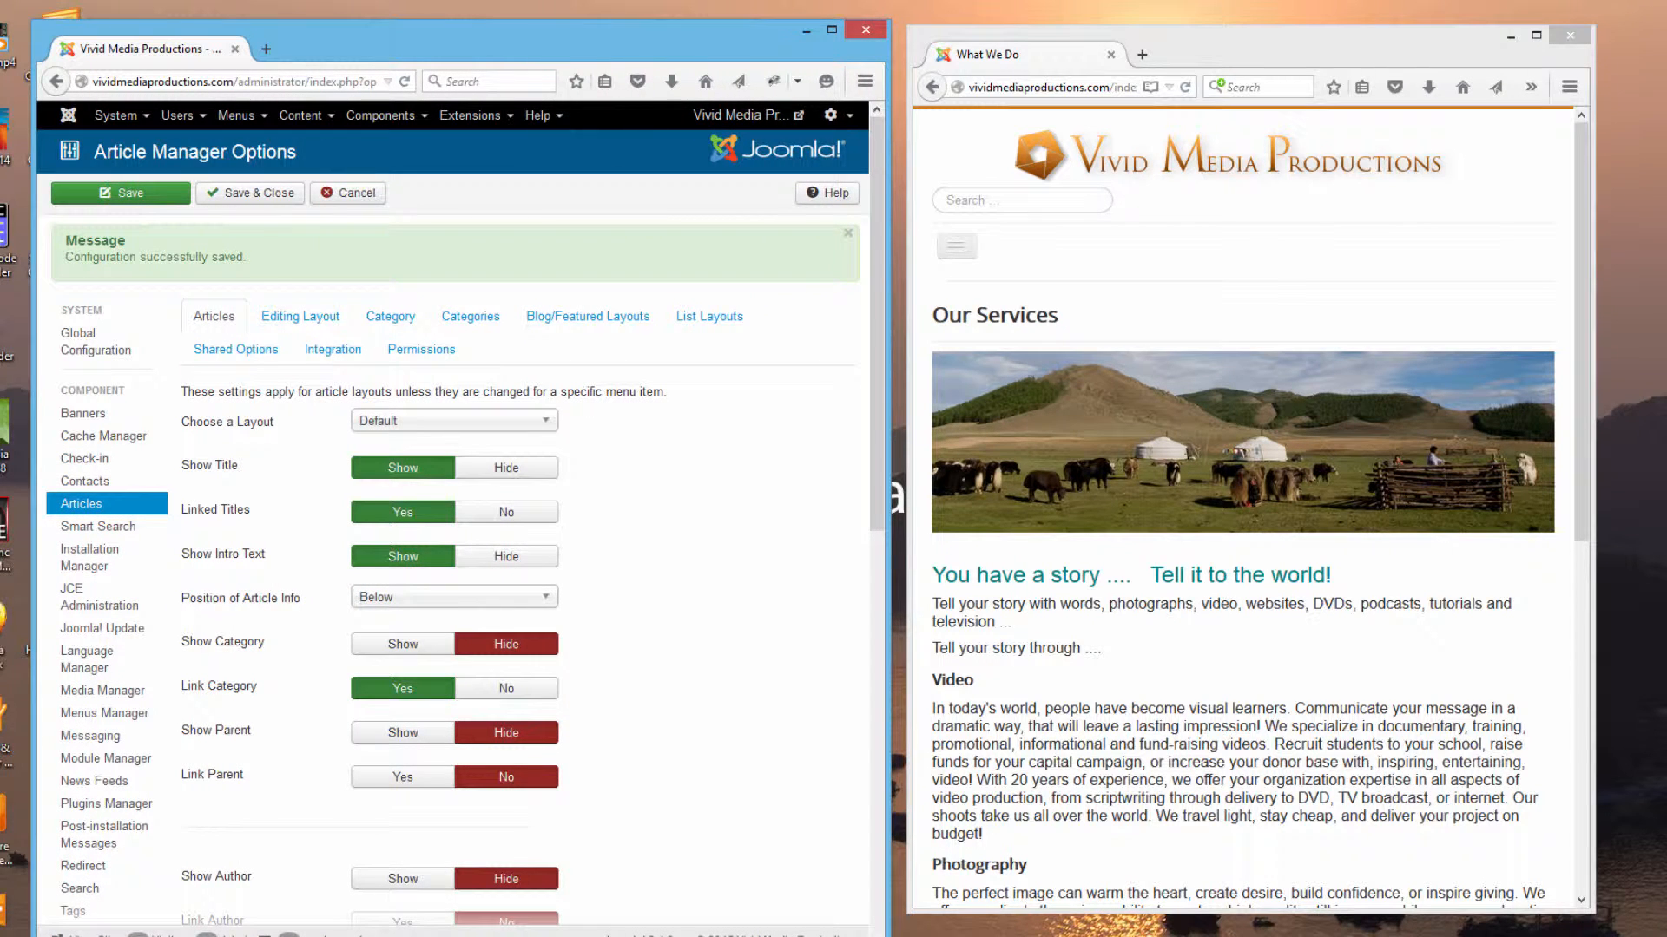
View the global options from the Article Manager and leave them without saving.
{"action": "left_click", "coordinate": [300, 127]}
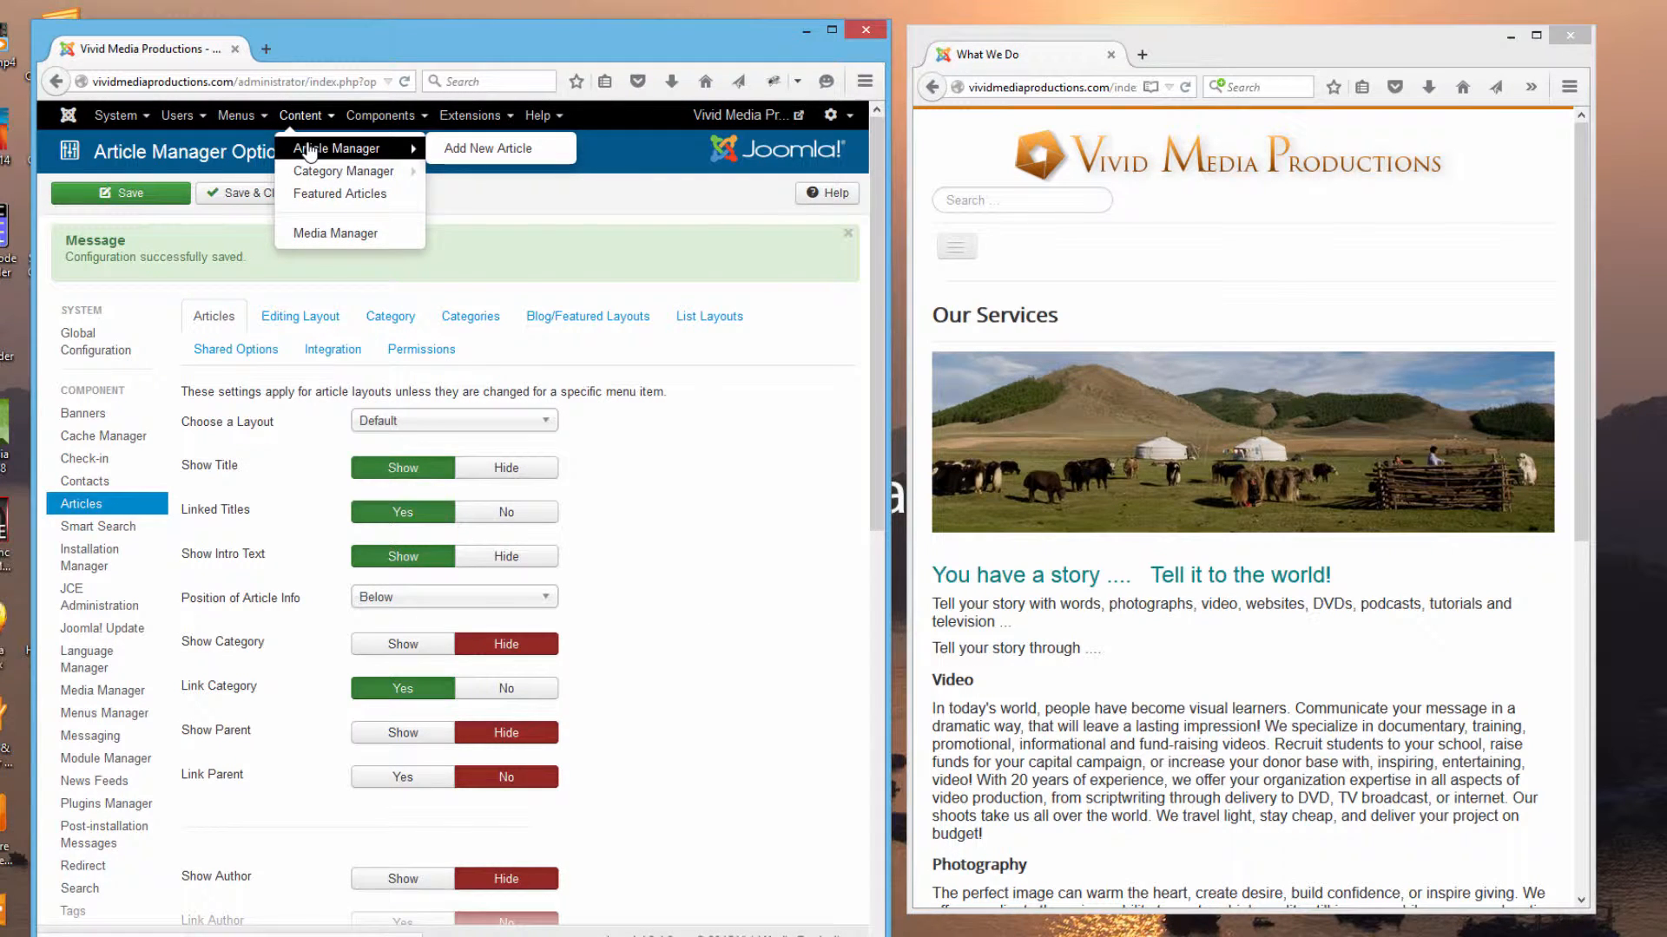
{"action": "left_click", "coordinate": [308, 149]}
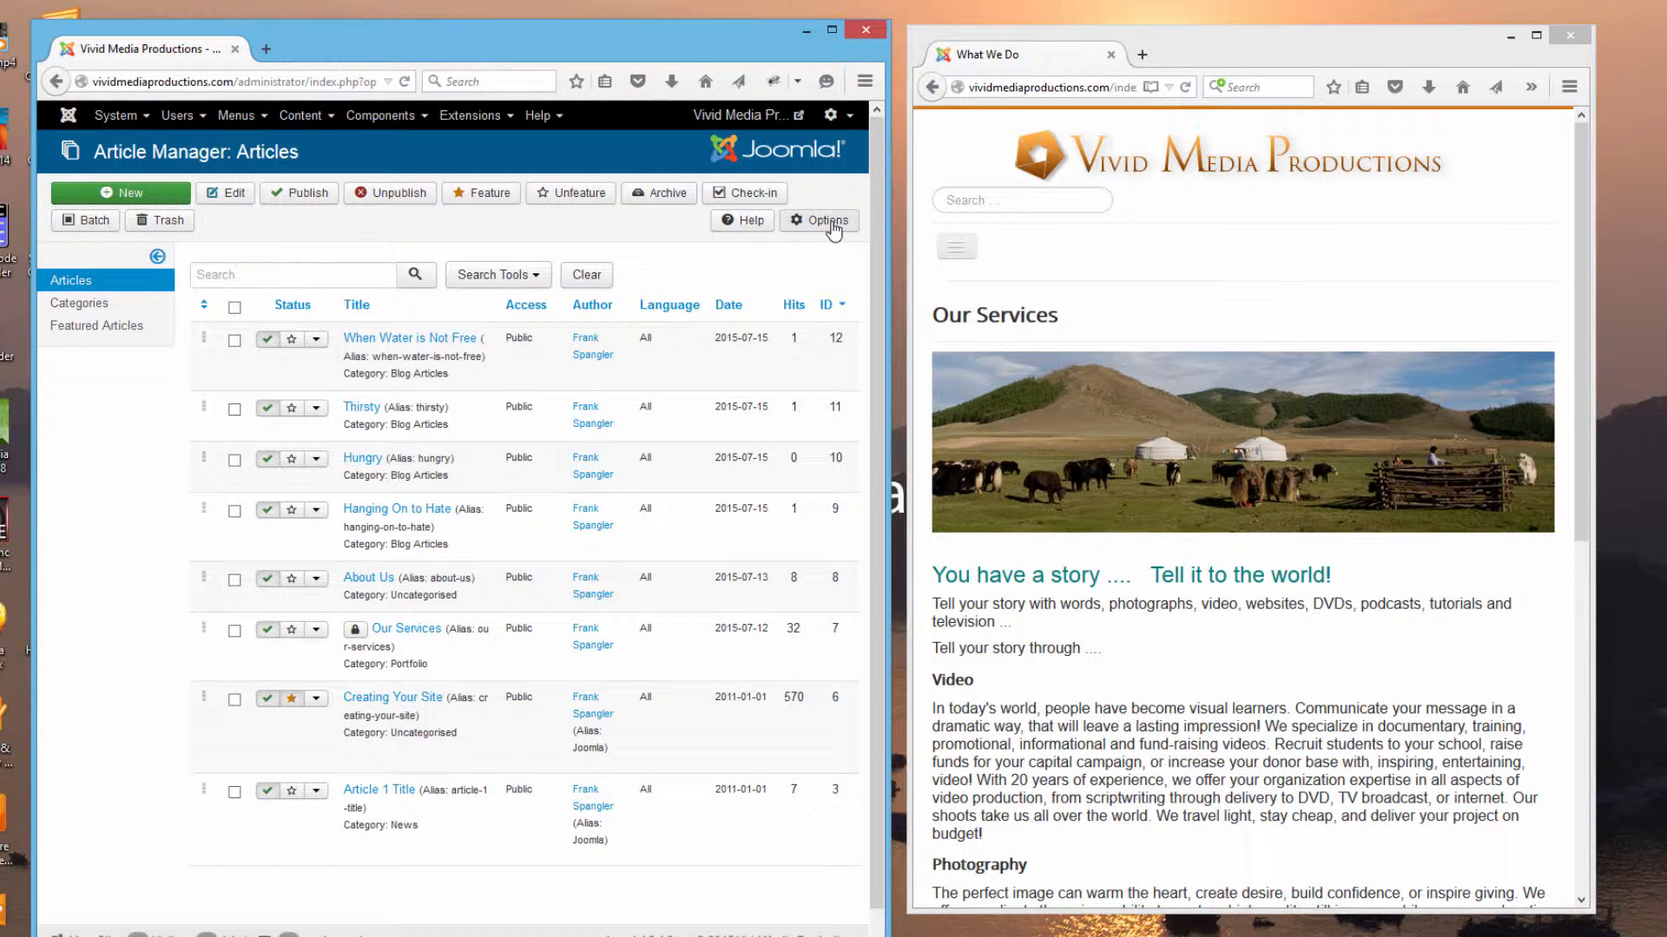
{"action": "left_click", "coordinate": [830, 224]}
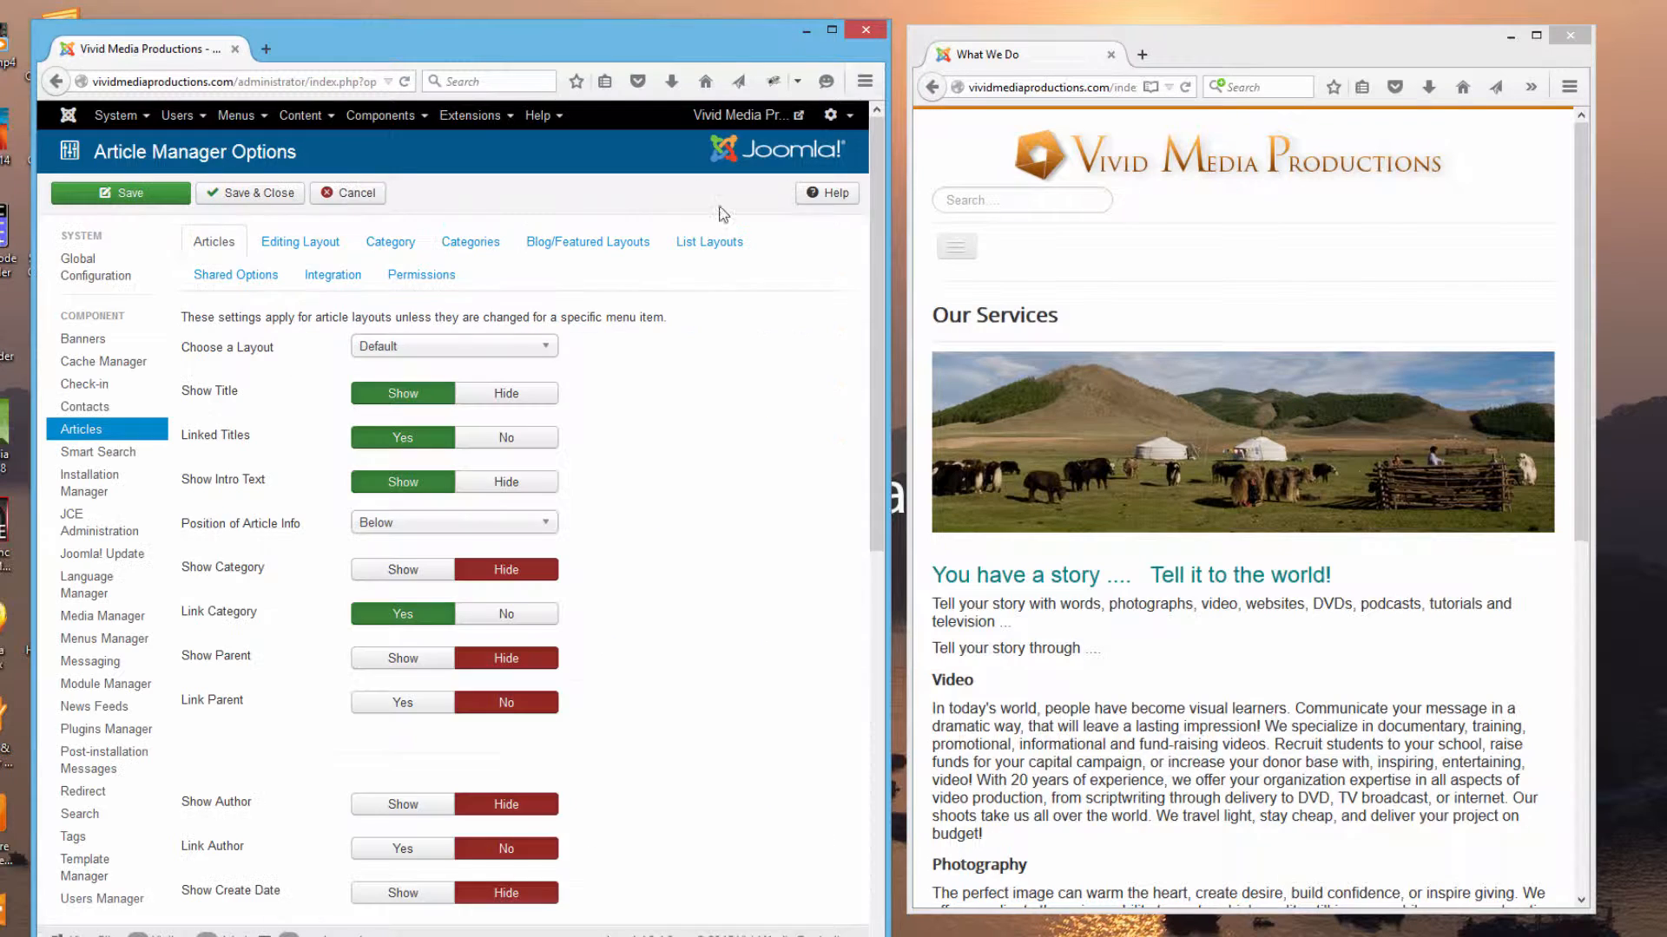
{"action": "left_click", "coordinate": [357, 196]}
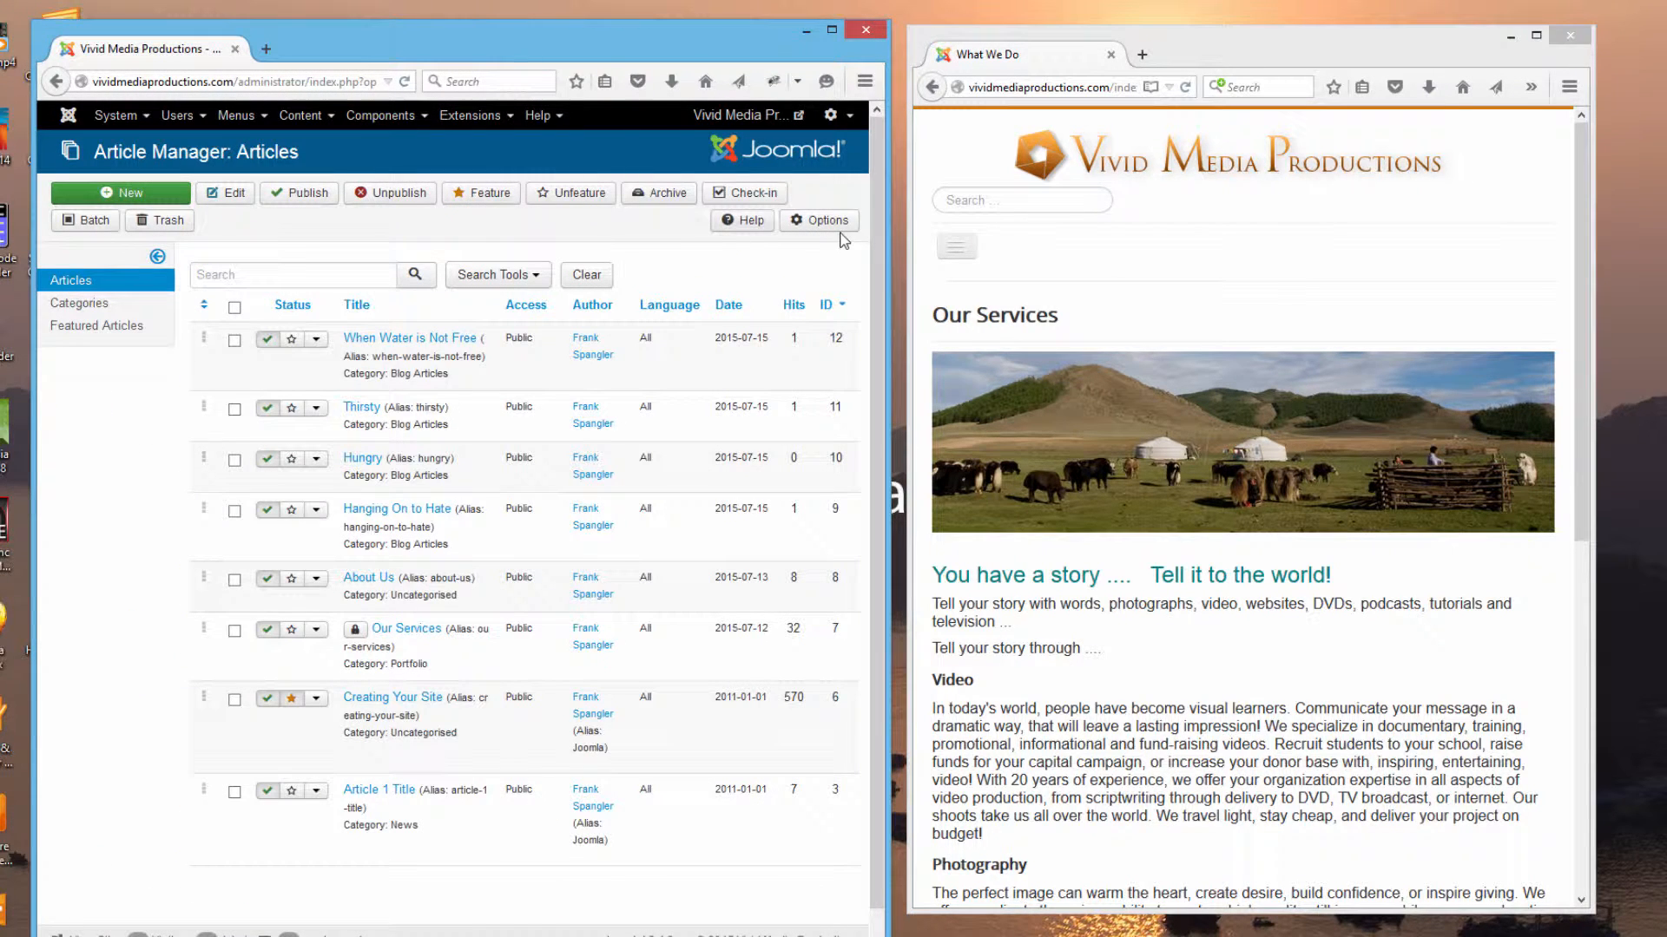
Open the Category Manager to view its options, closing them with a save.
{"action": "left_click", "coordinate": [306, 116]}
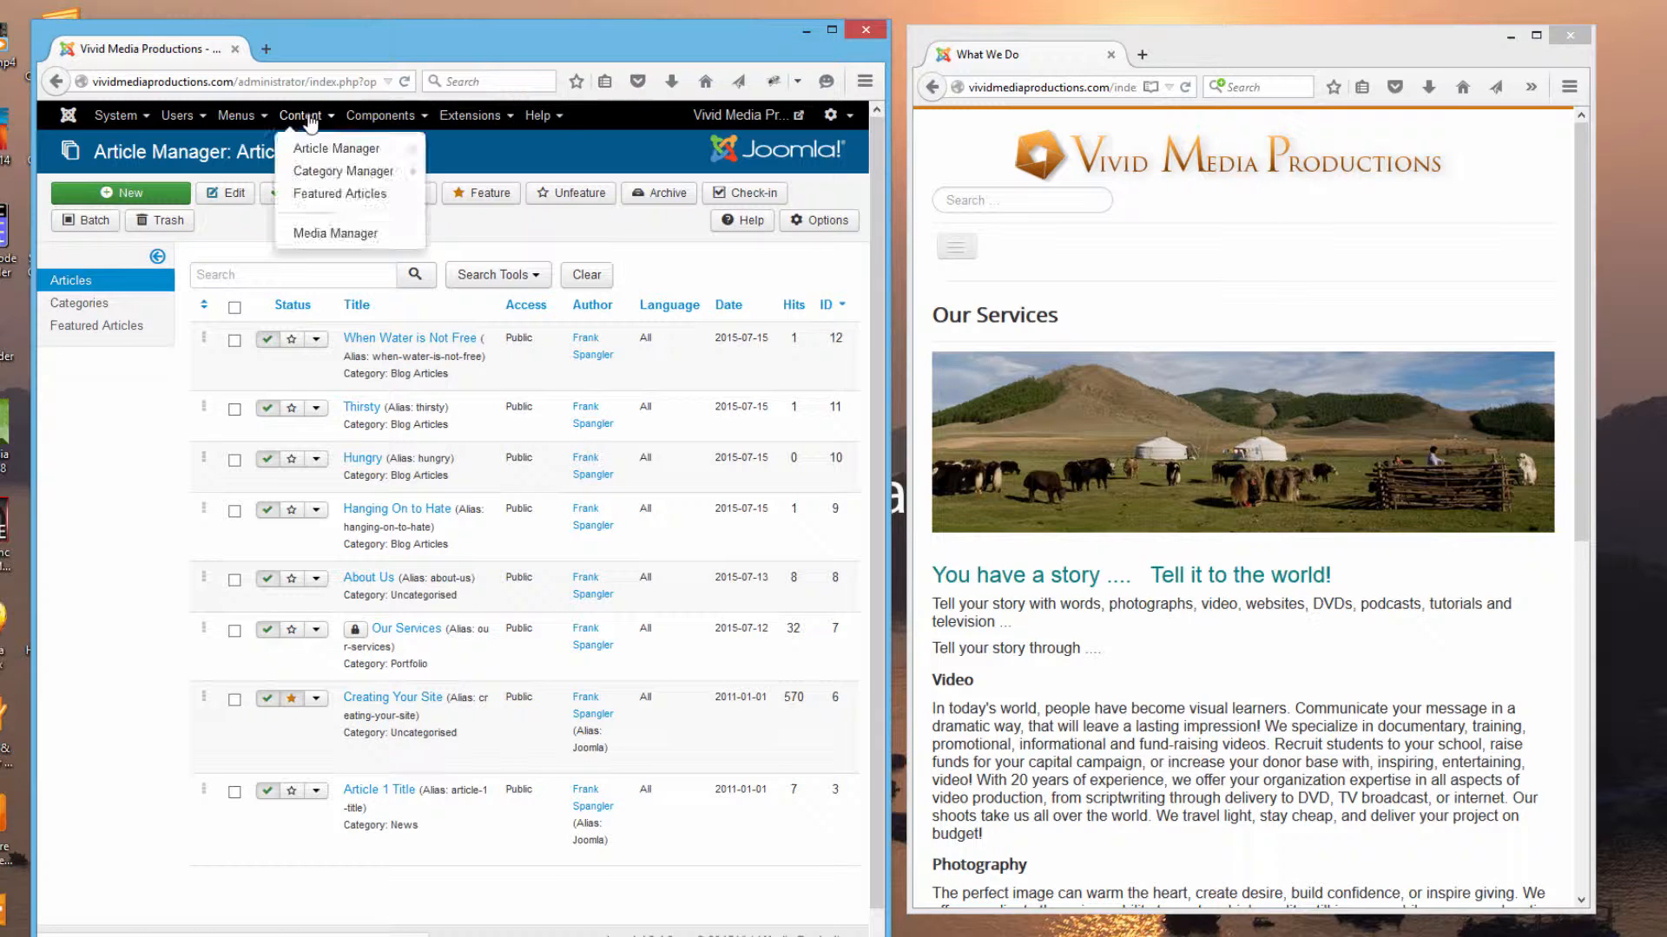
{"action": "left_click", "coordinate": [301, 173]}
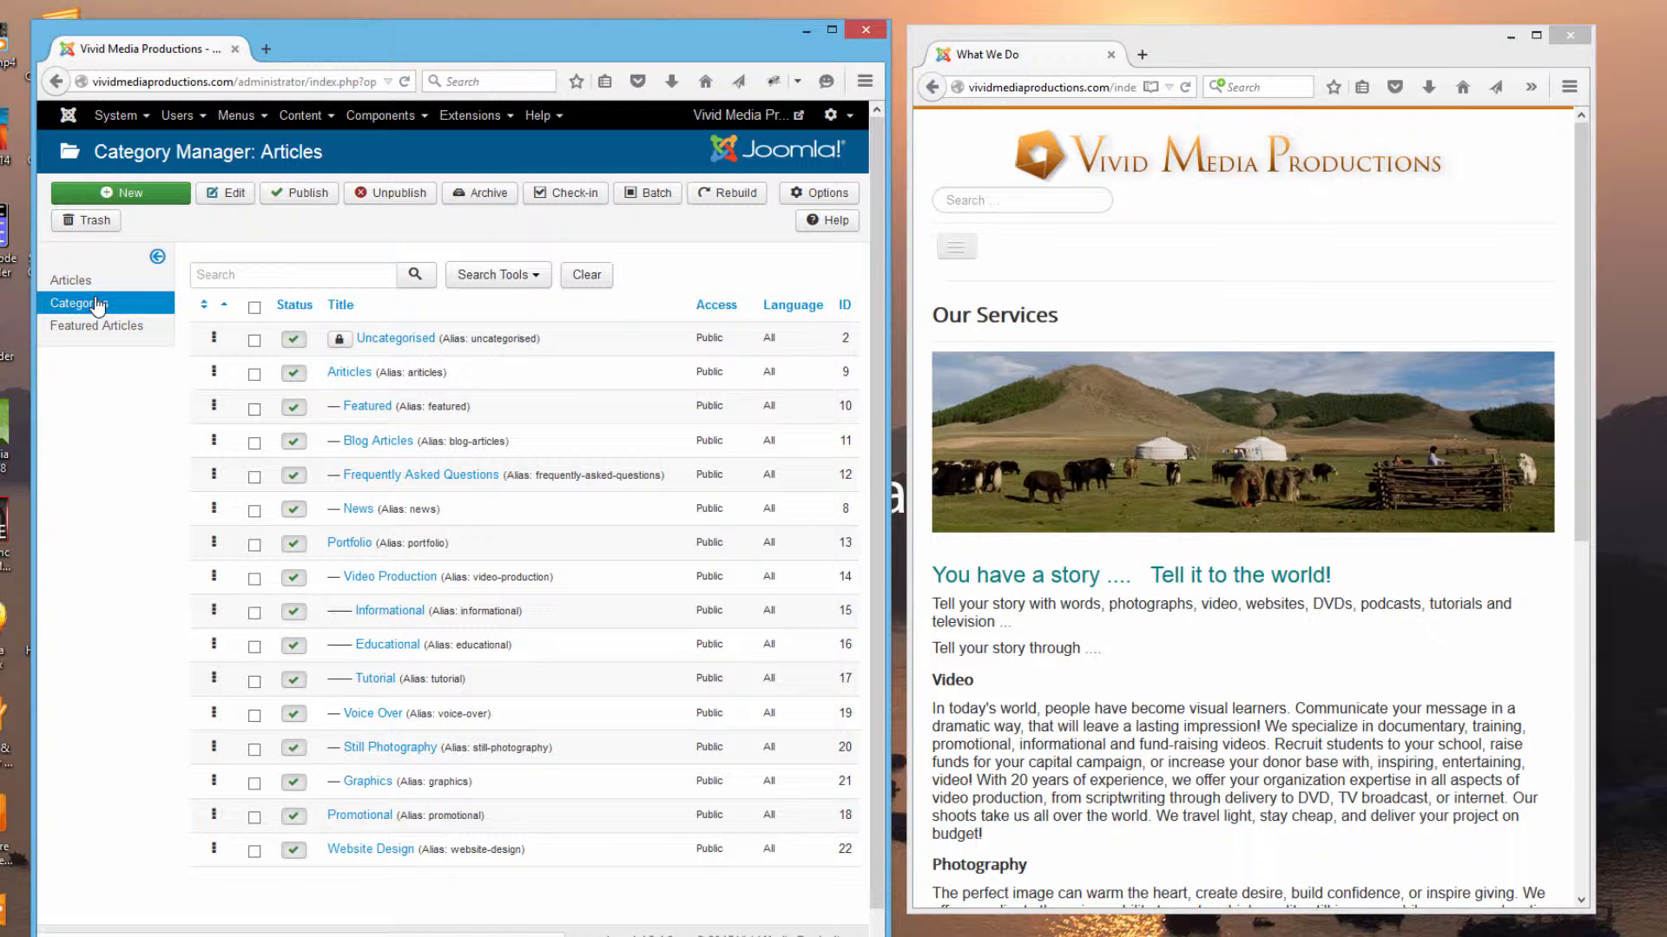
{"action": "left_click", "coordinate": [828, 194]}
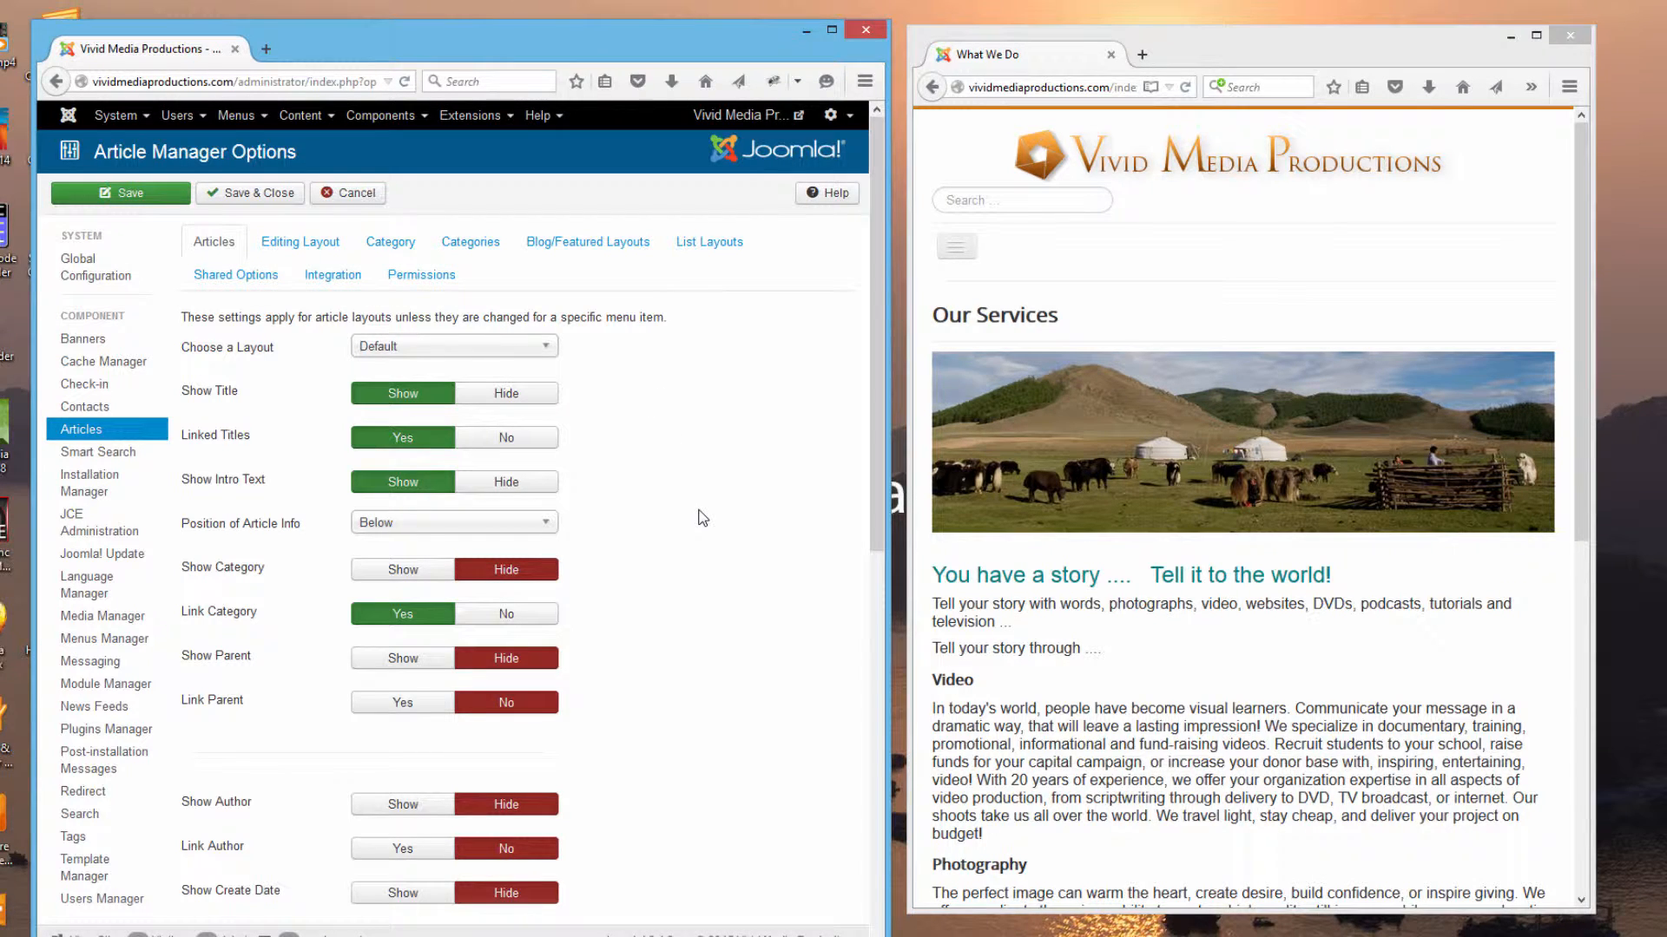
{"action": "left_click", "coordinate": [251, 194]}
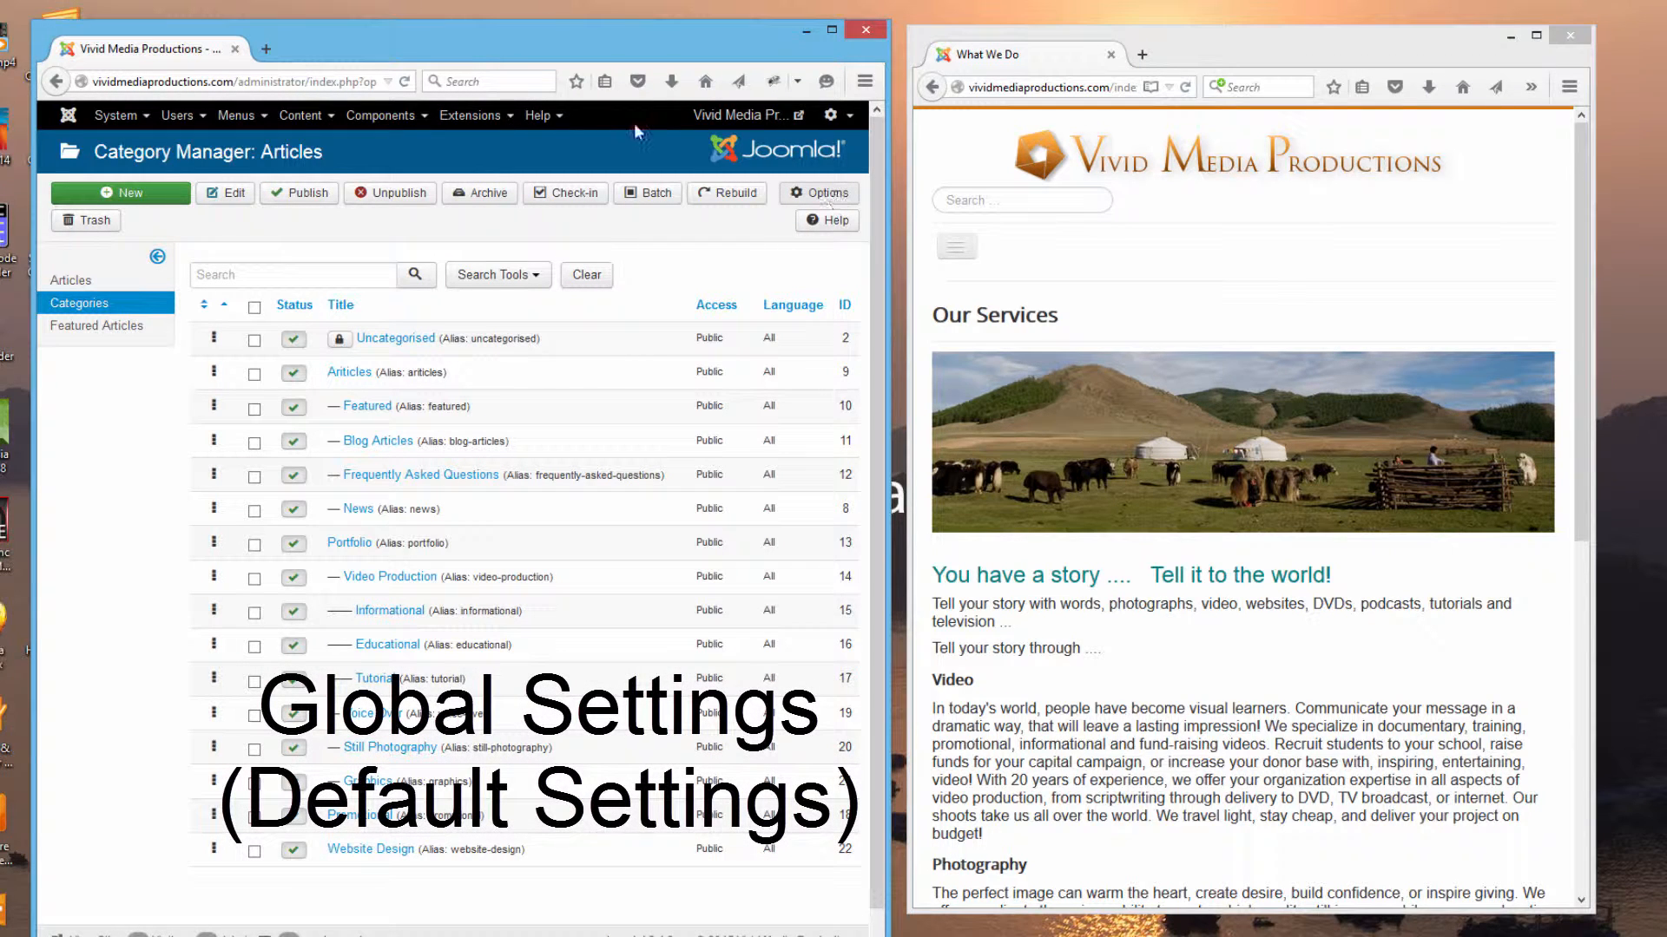
Reopen the options from the Category Manager and move their narrowed window over the public page.
{"action": "left_click", "coordinate": [303, 122]}
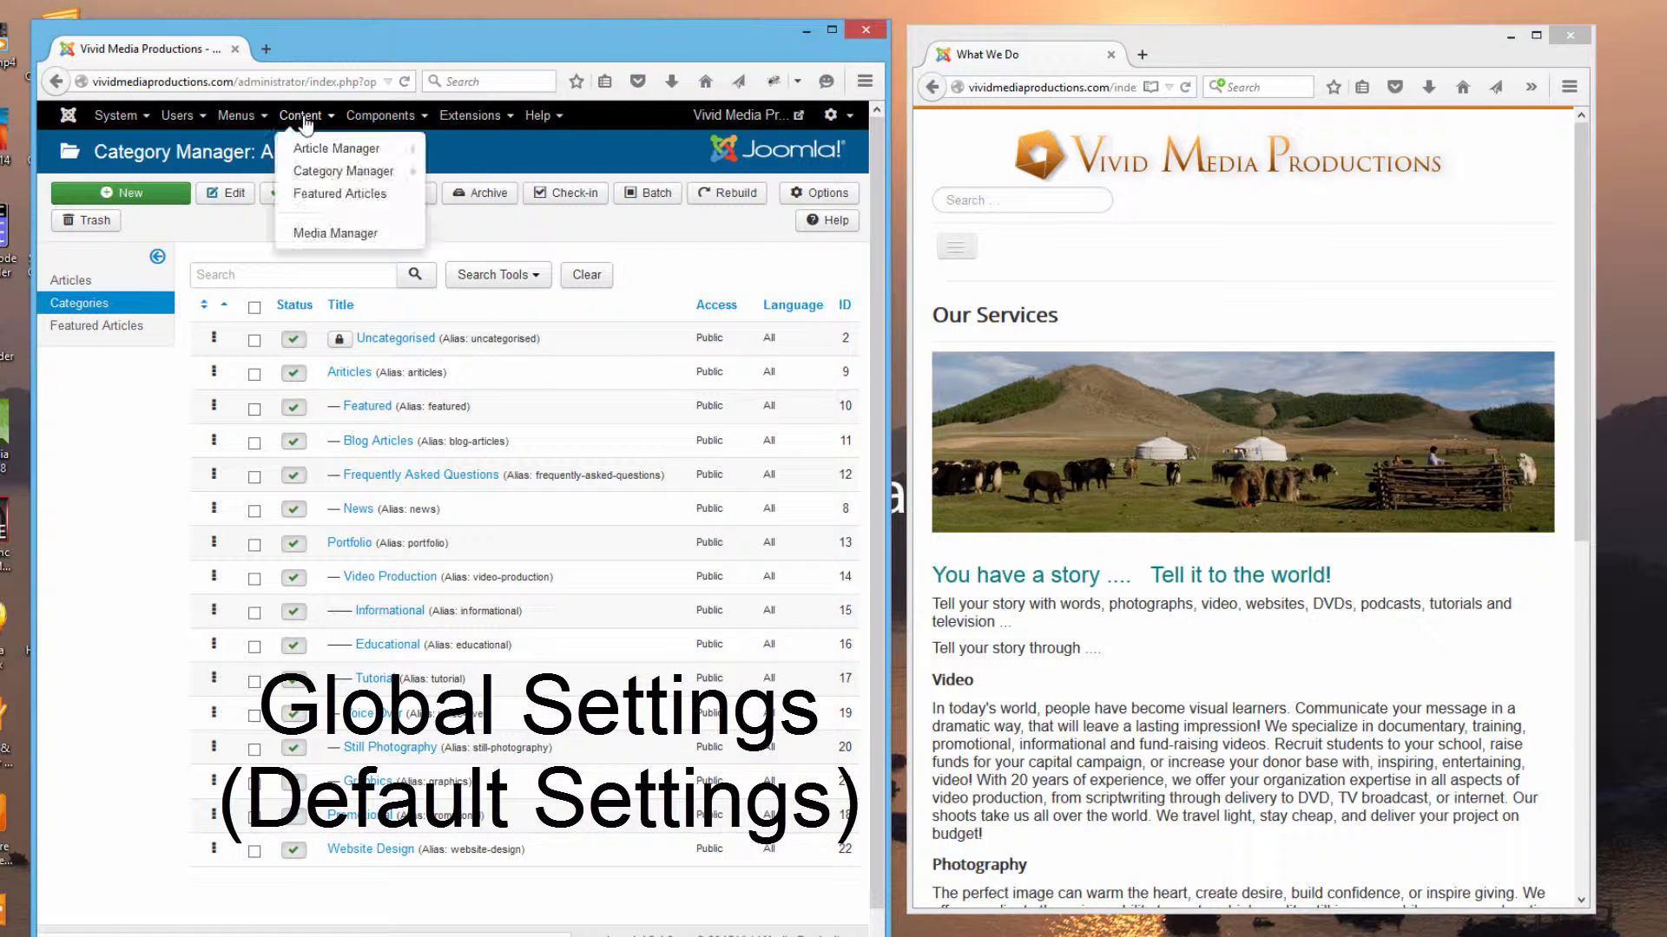
{"action": "mouse_move", "coordinate": [332, 174]}
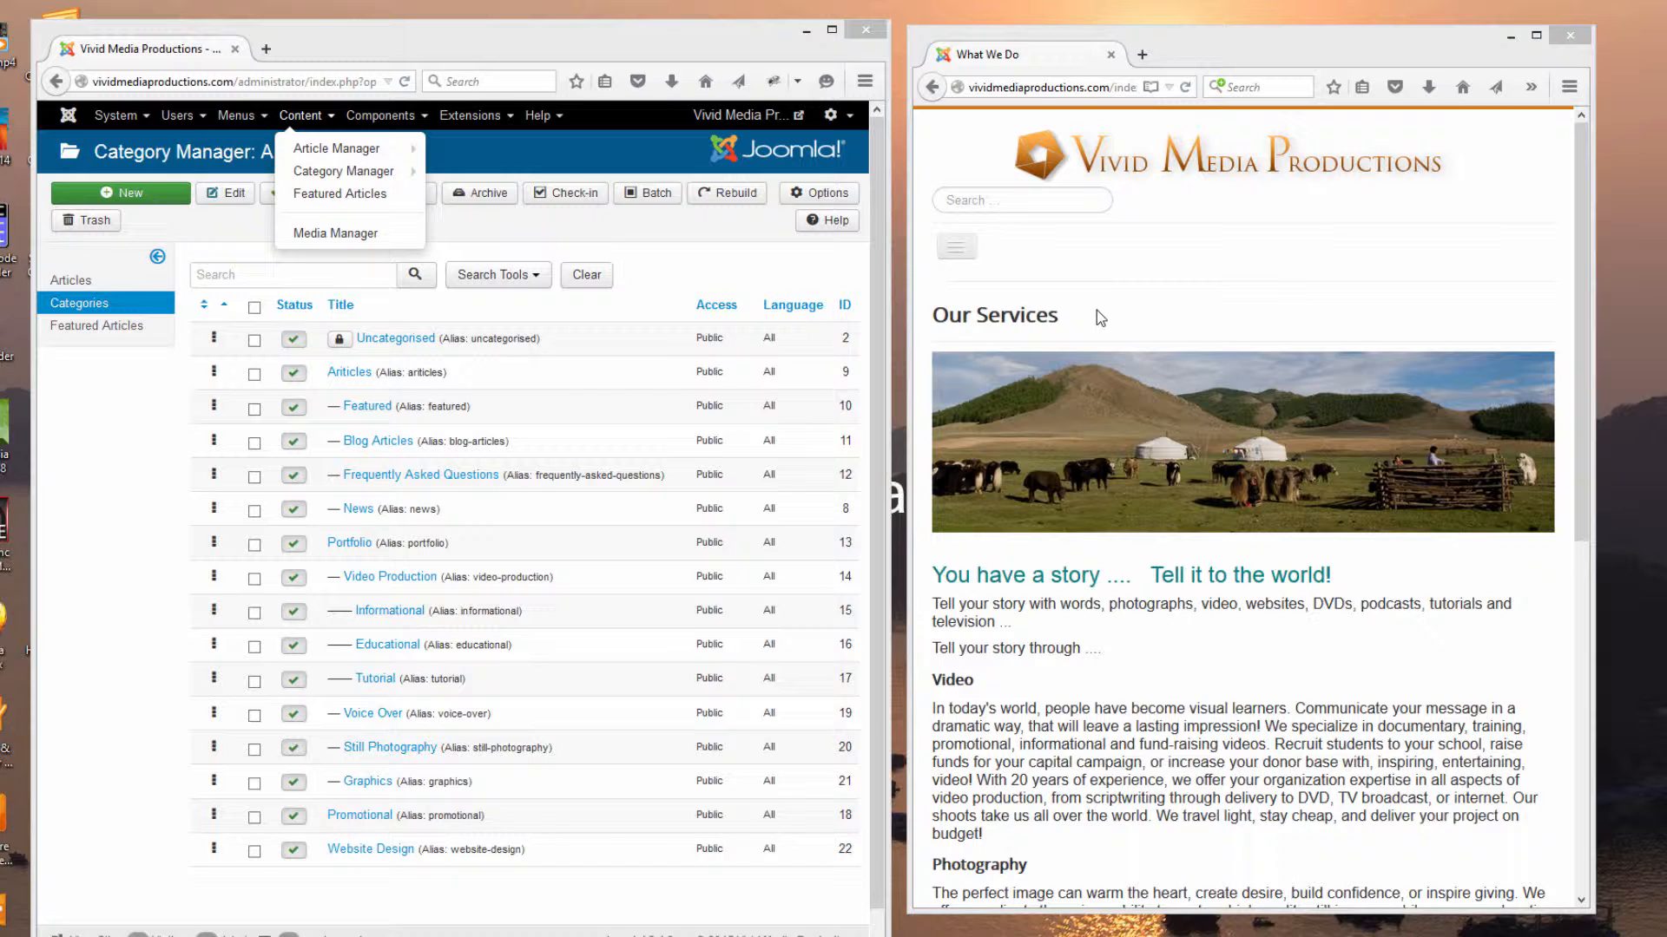
{"action": "left_click", "coordinate": [829, 195]}
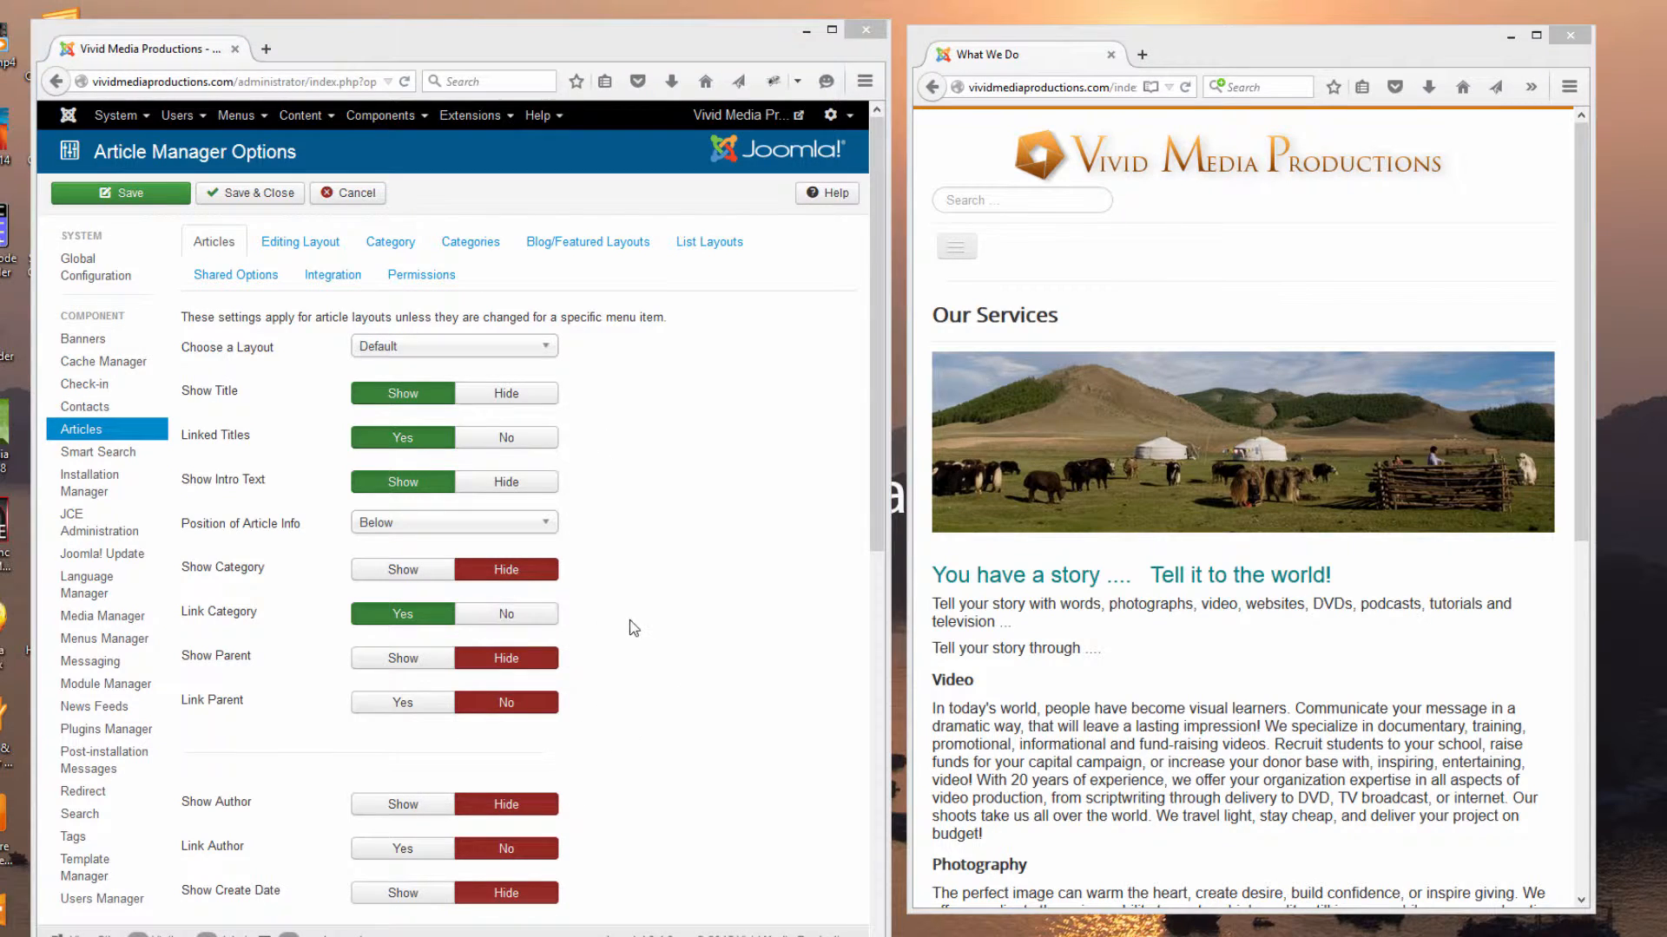
{"action": "left_click_drag", "start_coordinate": [890, 521], "coordinate": [813, 520]}
{"action": "left_click_drag", "start_coordinate": [568, 48], "coordinate": [1348, 33]}
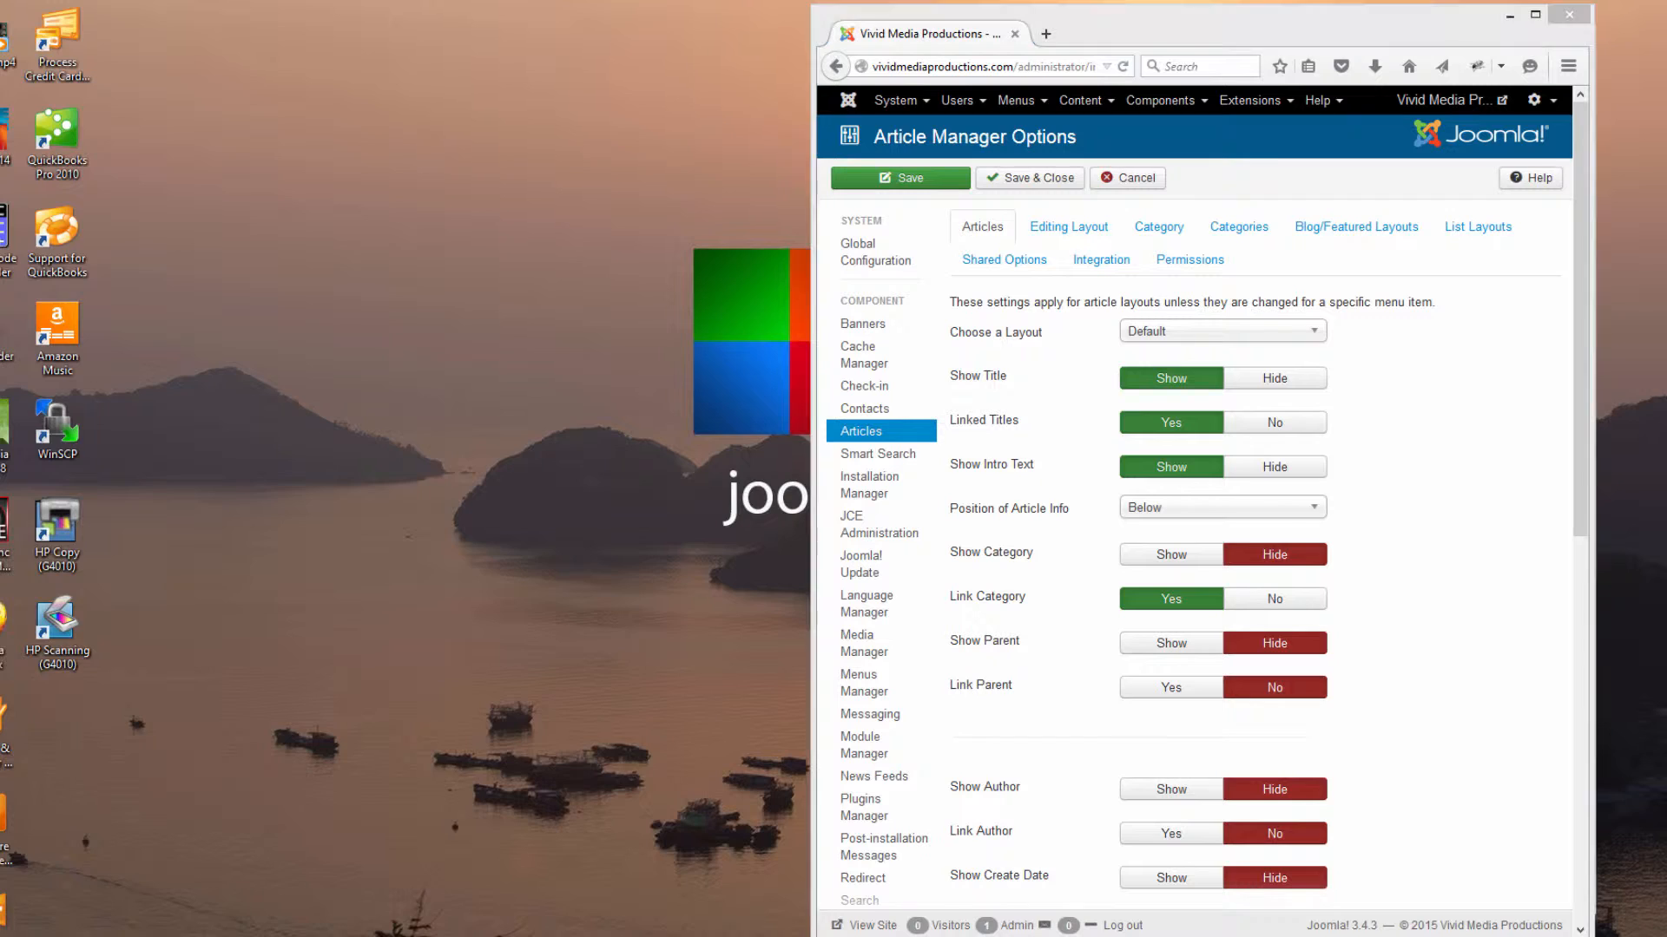
Bring the second administrator window showing the Control Panel into view and widen it beside the options window.
{"action": "left_click_drag", "start_coordinate": [0, 156], "coordinate": [427, 64]}
{"action": "left_click_drag", "start_coordinate": [676, 196], "coordinate": [1273, 196]}
{"action": "left_click_drag", "start_coordinate": [808, 58], "coordinate": [672, 36]}
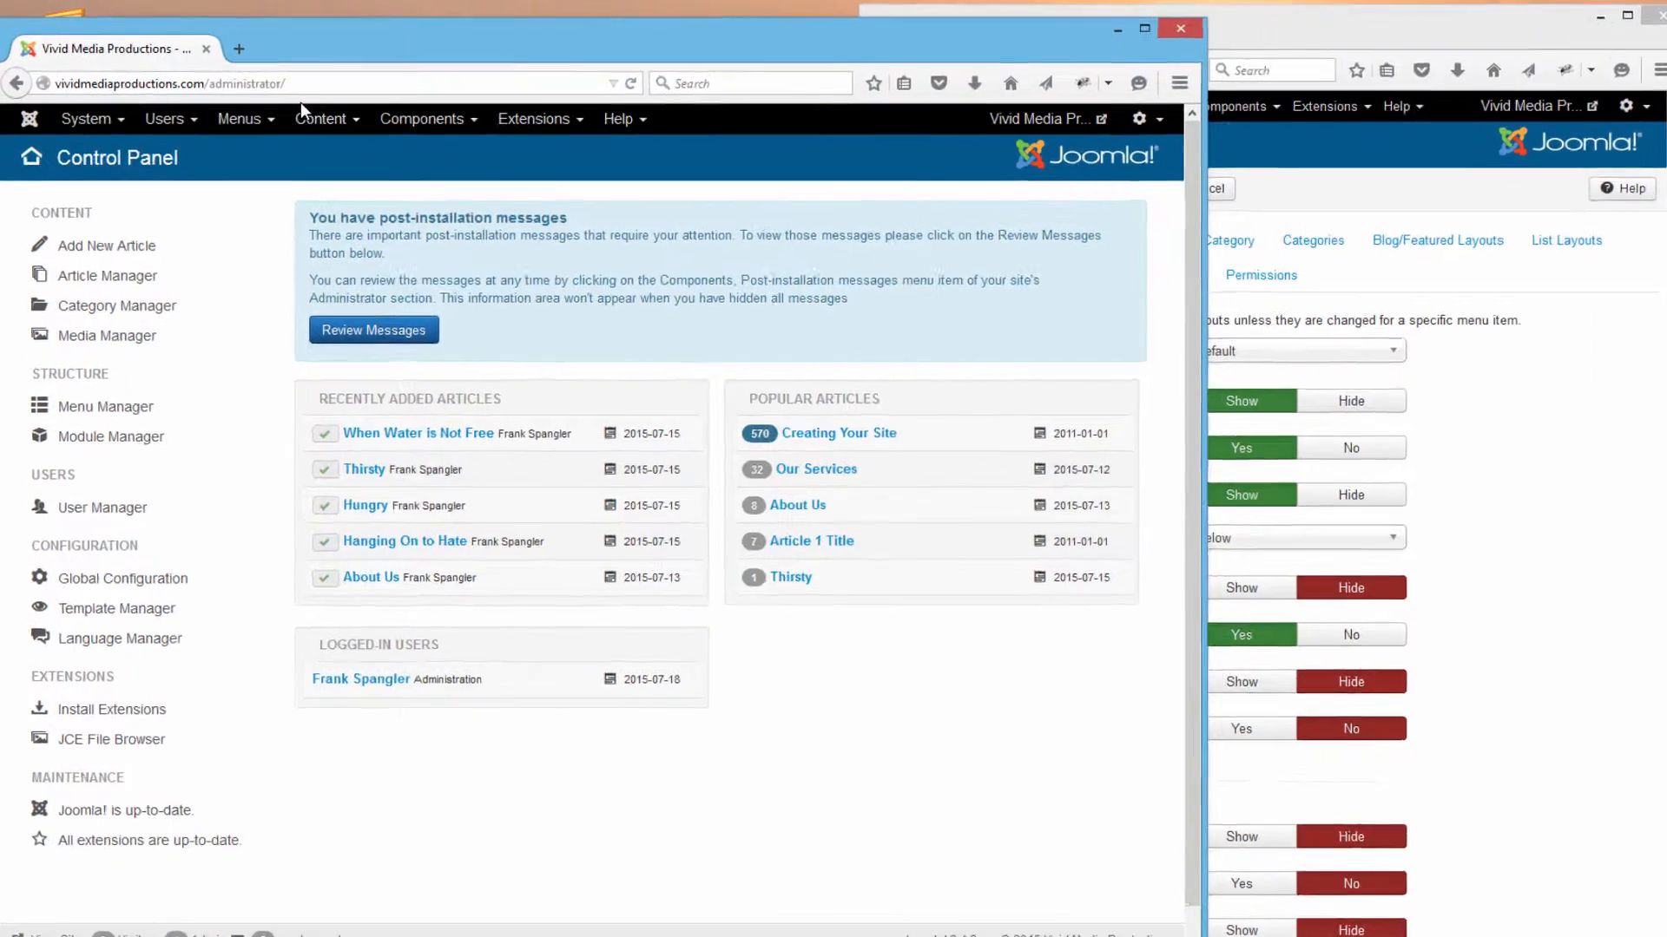
Open the Our Services article for editing from the Article Manager in the second administrator window.
{"action": "left_click", "coordinate": [319, 119]}
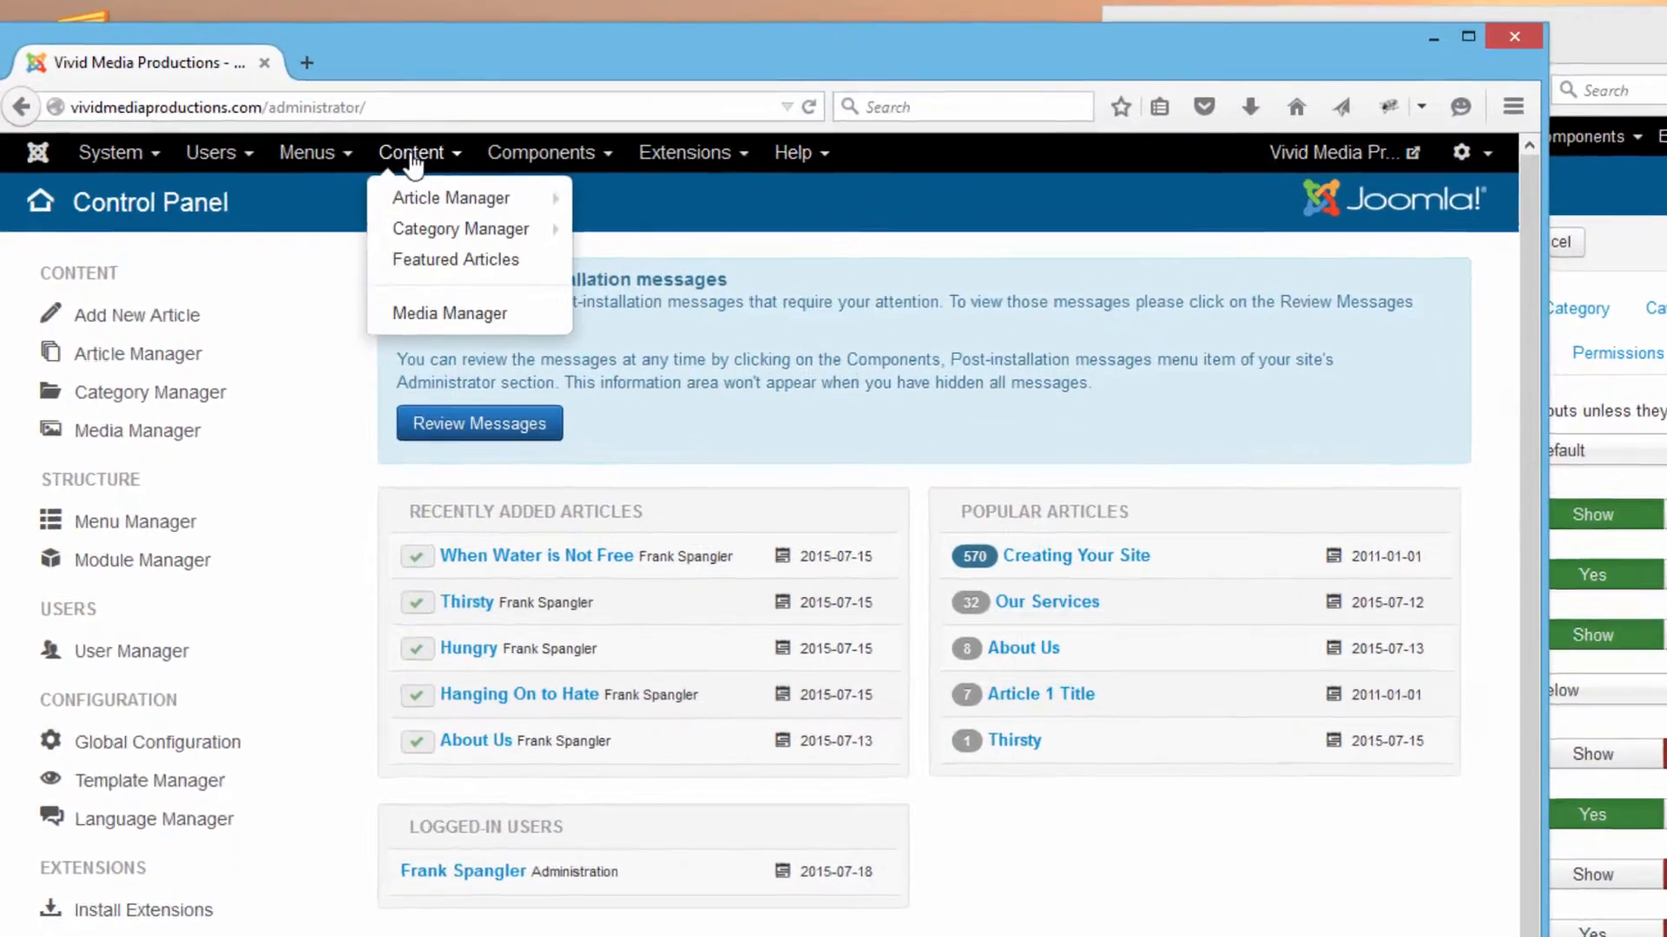
{"action": "mouse_move", "coordinate": [341, 158]}
{"action": "left_click", "coordinate": [515, 234]}
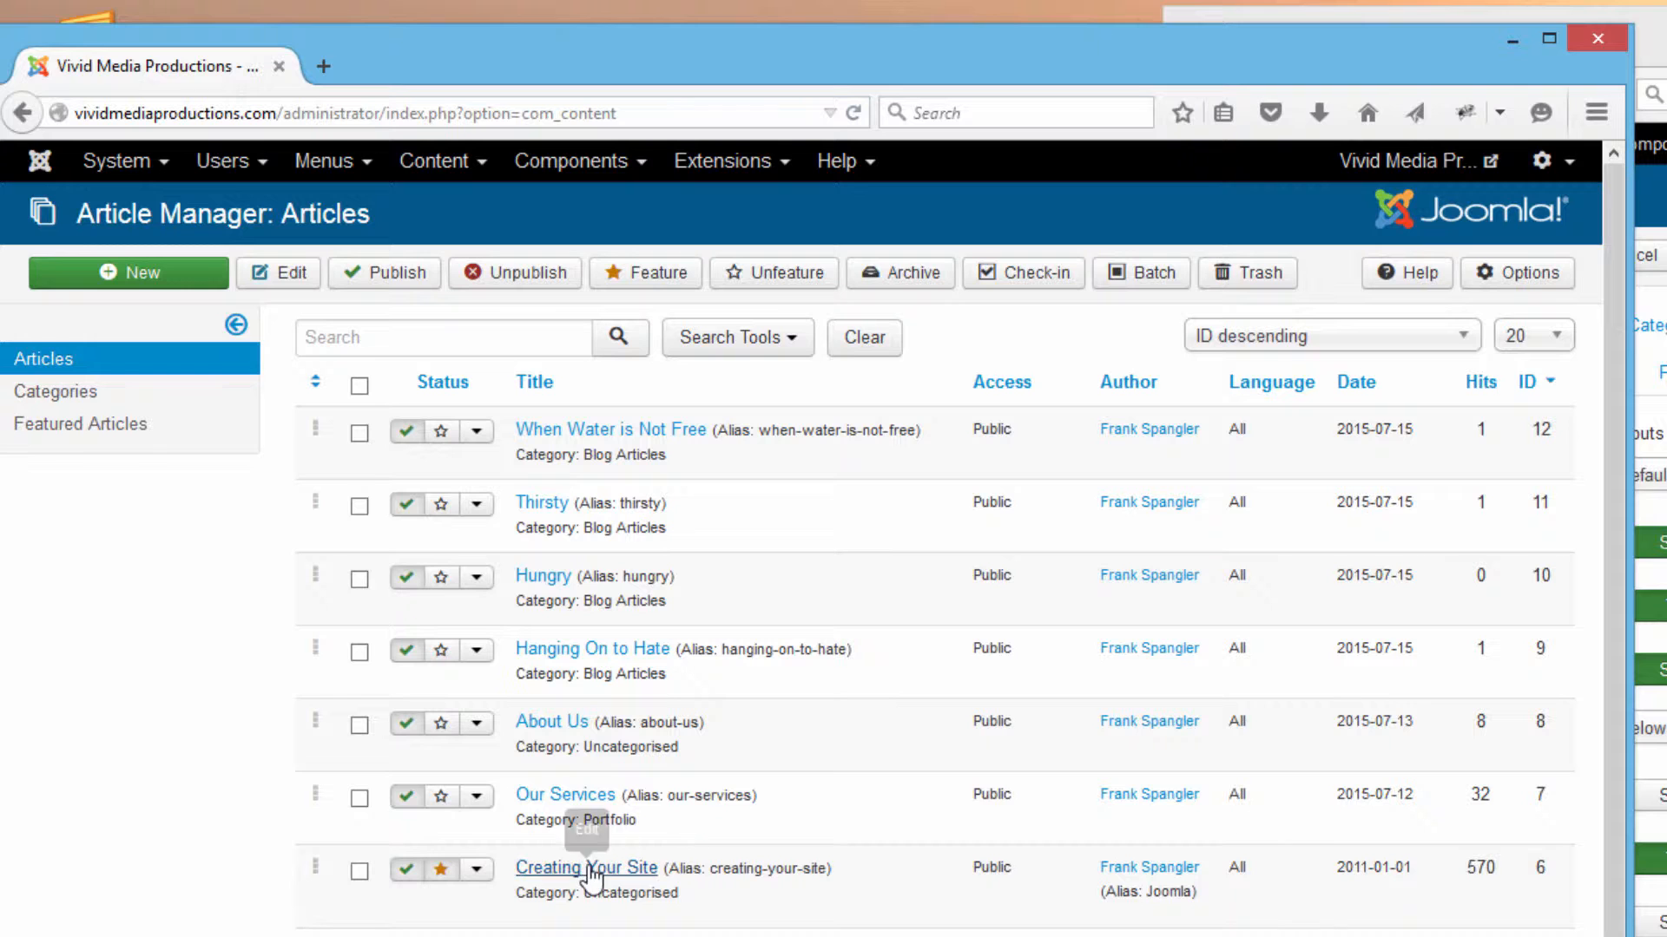
{"action": "left_click", "coordinate": [591, 801]}
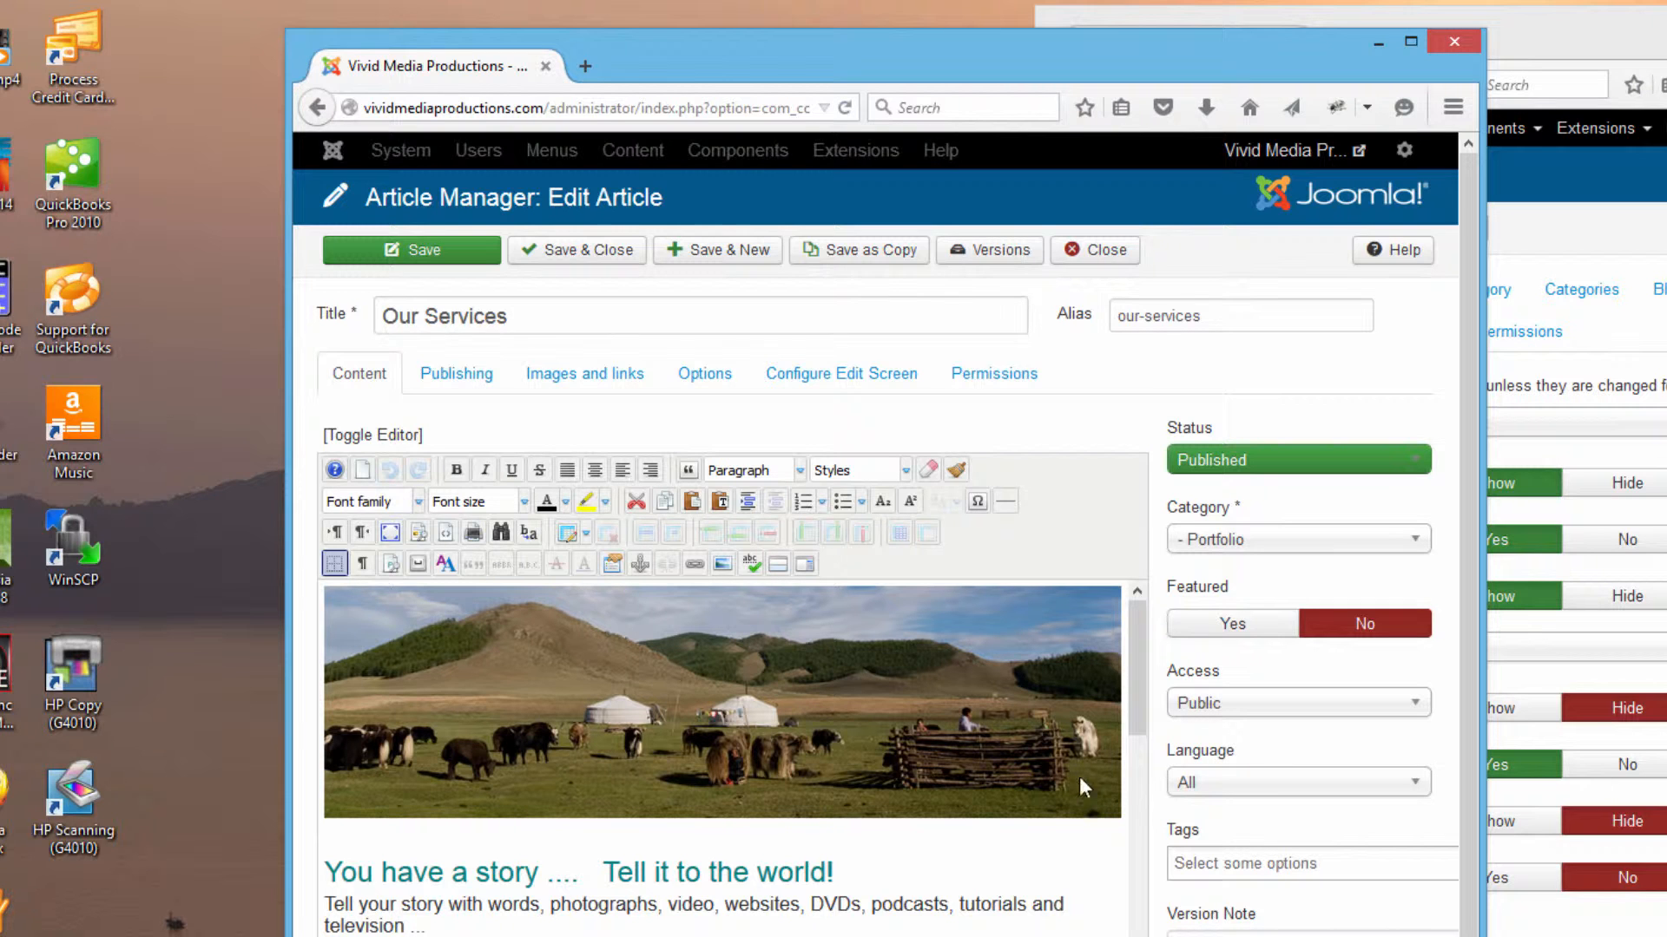
Show the Our Services article's own display options and narrow its window beside the global options.
{"action": "left_click", "coordinate": [704, 376]}
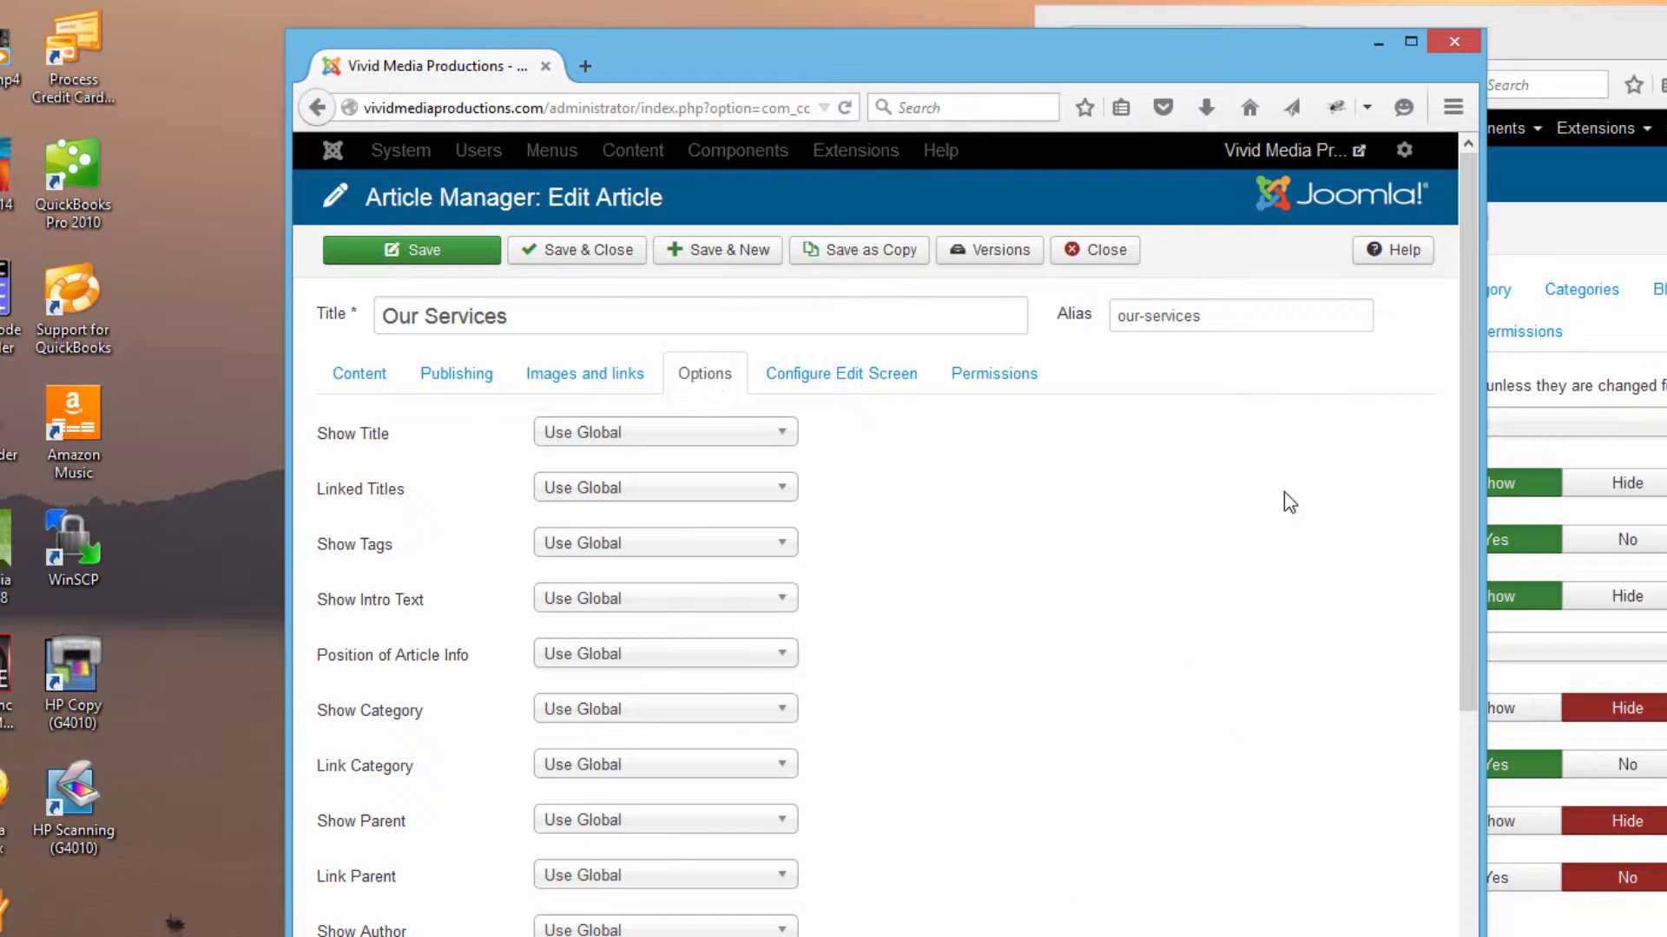
{"action": "left_click_drag", "start_coordinate": [1485, 529], "coordinate": [1300, 531]}
{"action": "left_click_drag", "start_coordinate": [875, 63], "coordinate": [1042, 84]}
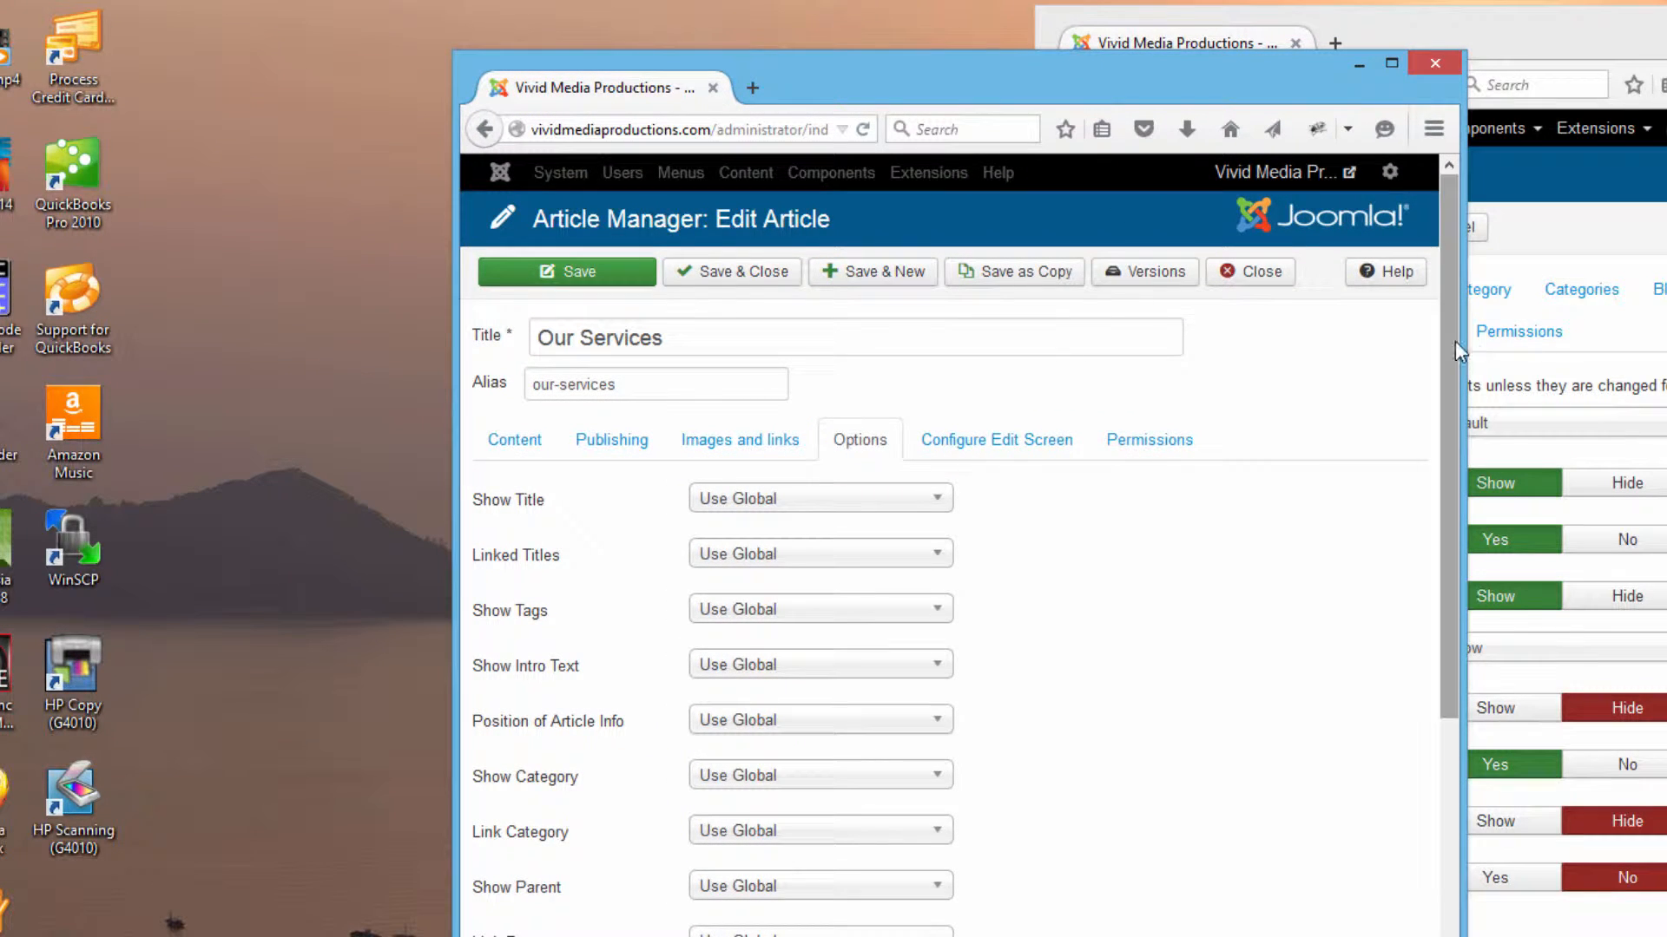
Narrow the article window beside the global options and set the Our Services article's Show Author option to Show.
{"action": "left_click_drag", "start_coordinate": [1463, 348], "coordinate": [1169, 347]}
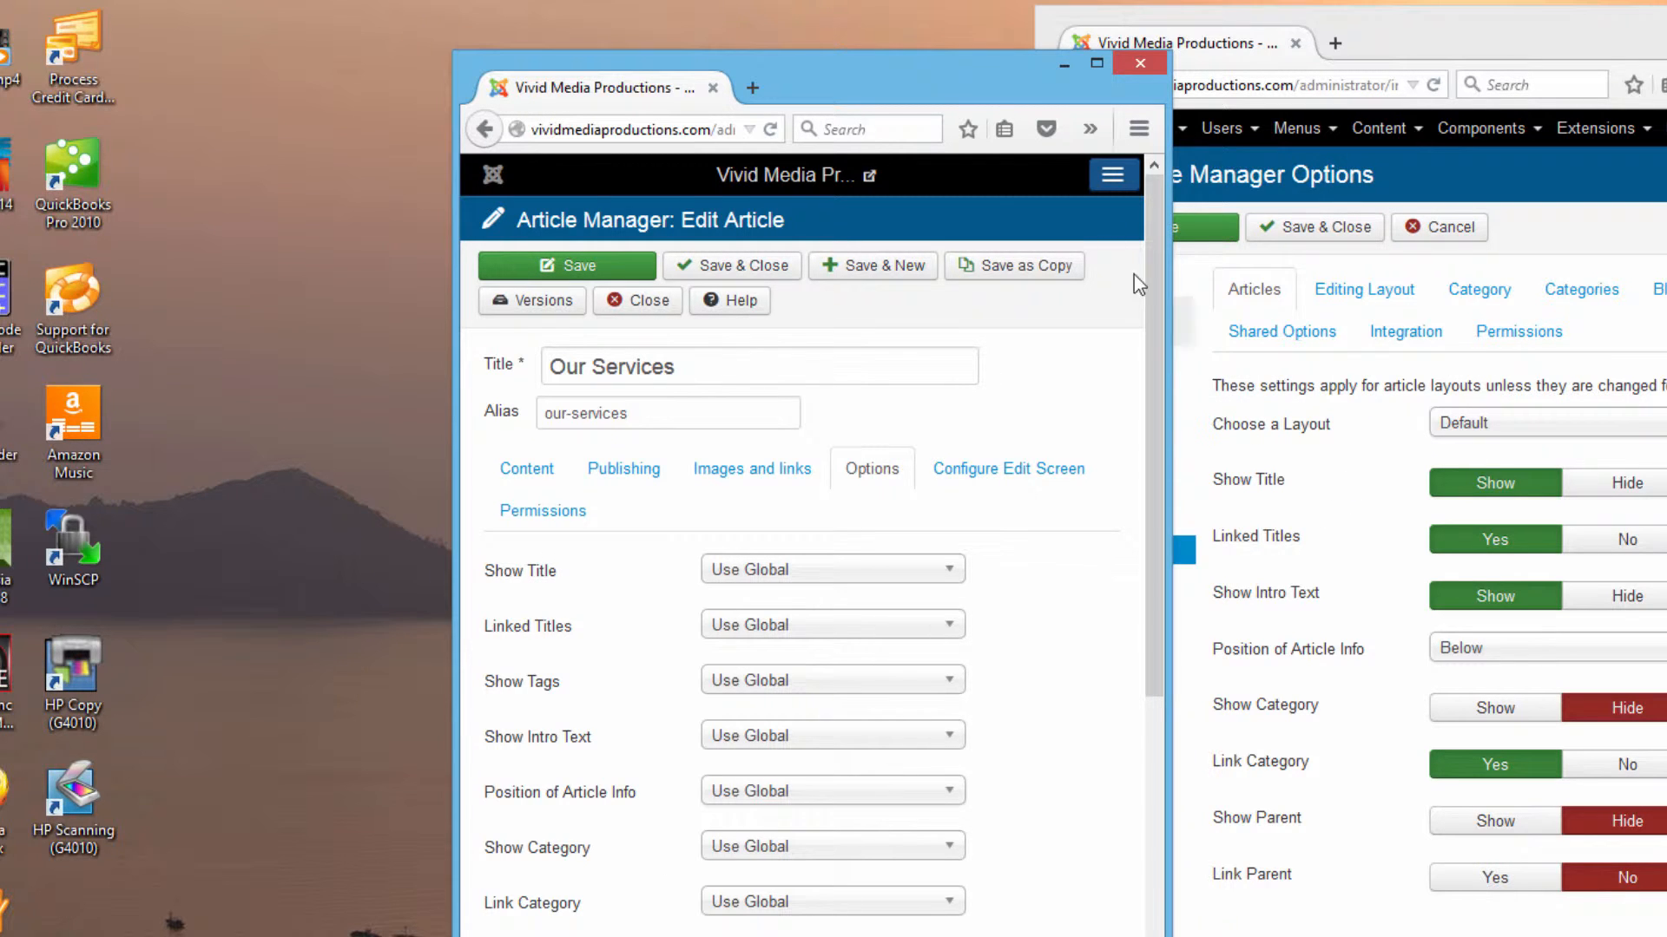
{"action": "mouse_move", "coordinate": [1004, 75]}
{"action": "left_mouse_down"}
{"action": "mouse_move", "coordinate": [912, 56]}
{"action": "mouse_move", "coordinate": [1012, 94]}
{"action": "left_mouse_up"}
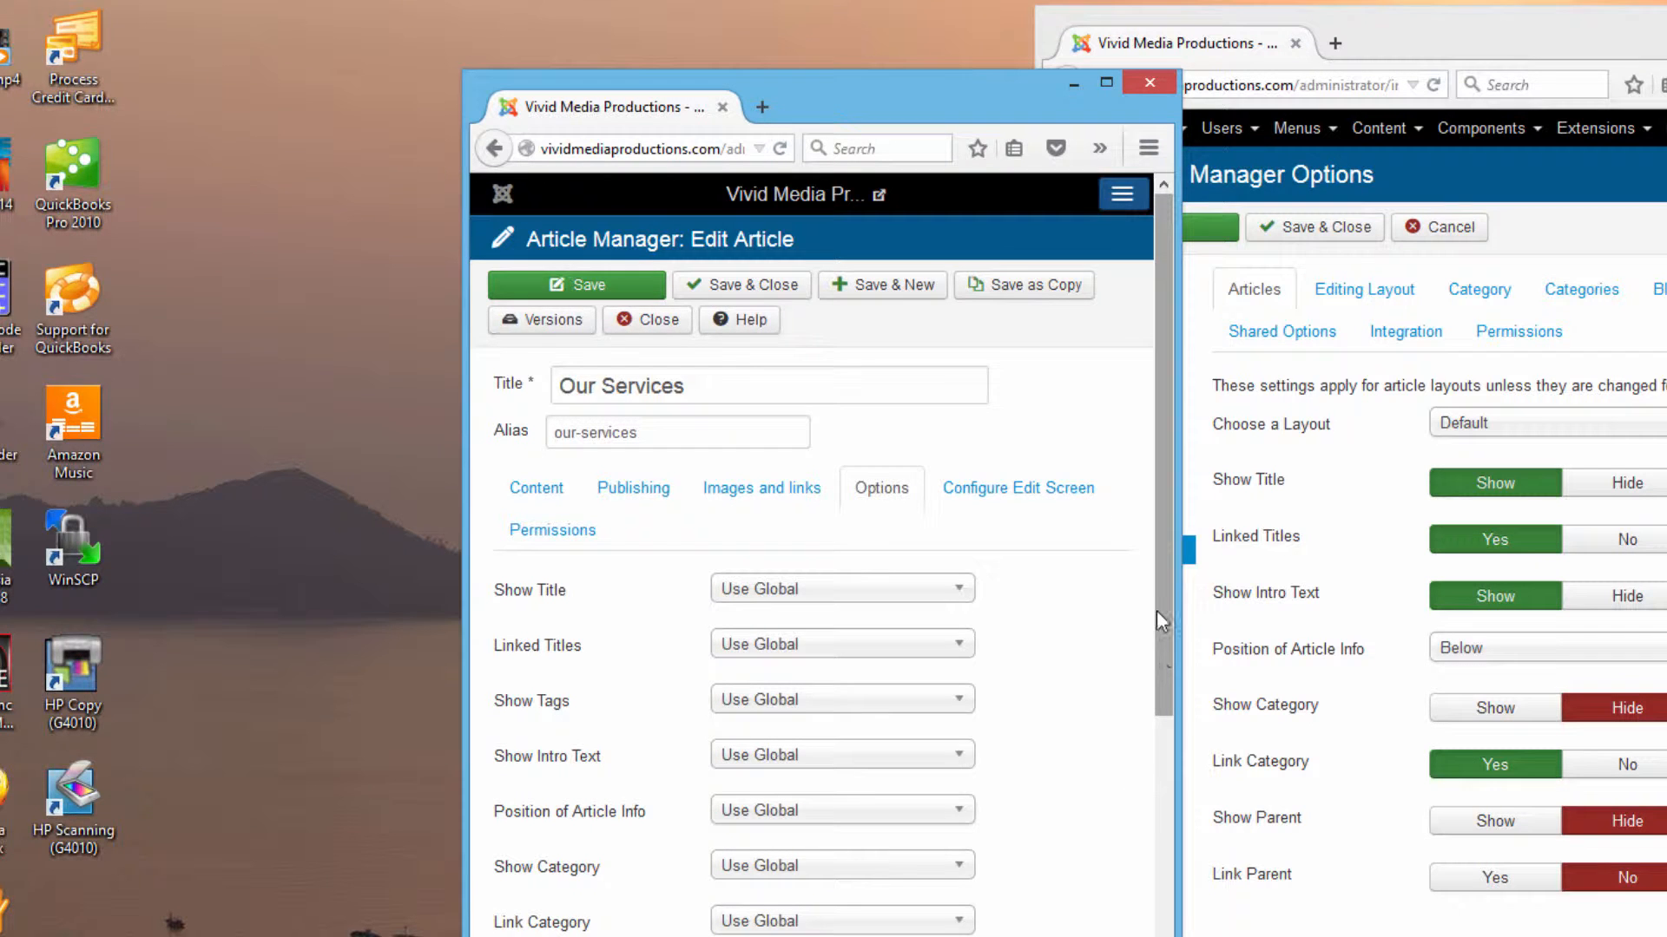
{"action": "left_click_drag", "start_coordinate": [1156, 611], "coordinate": [1165, 780]}
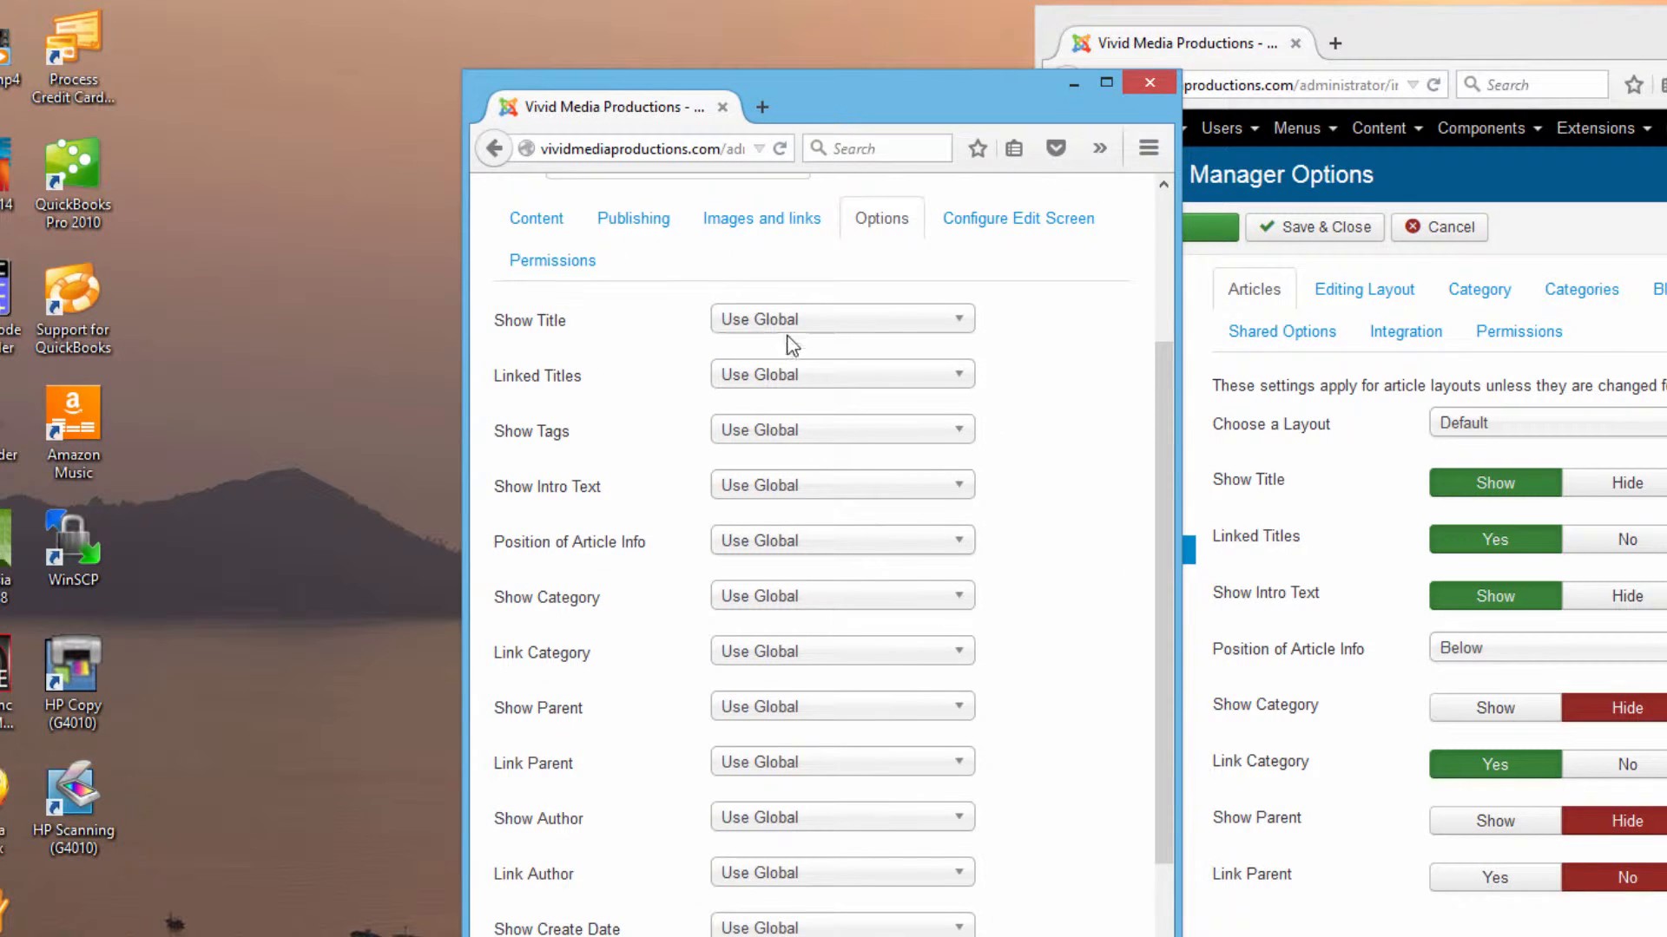
{"action": "left_click_drag", "start_coordinate": [1168, 503], "coordinate": [1045, 600]}
{"action": "left_click", "coordinate": [957, 673]}
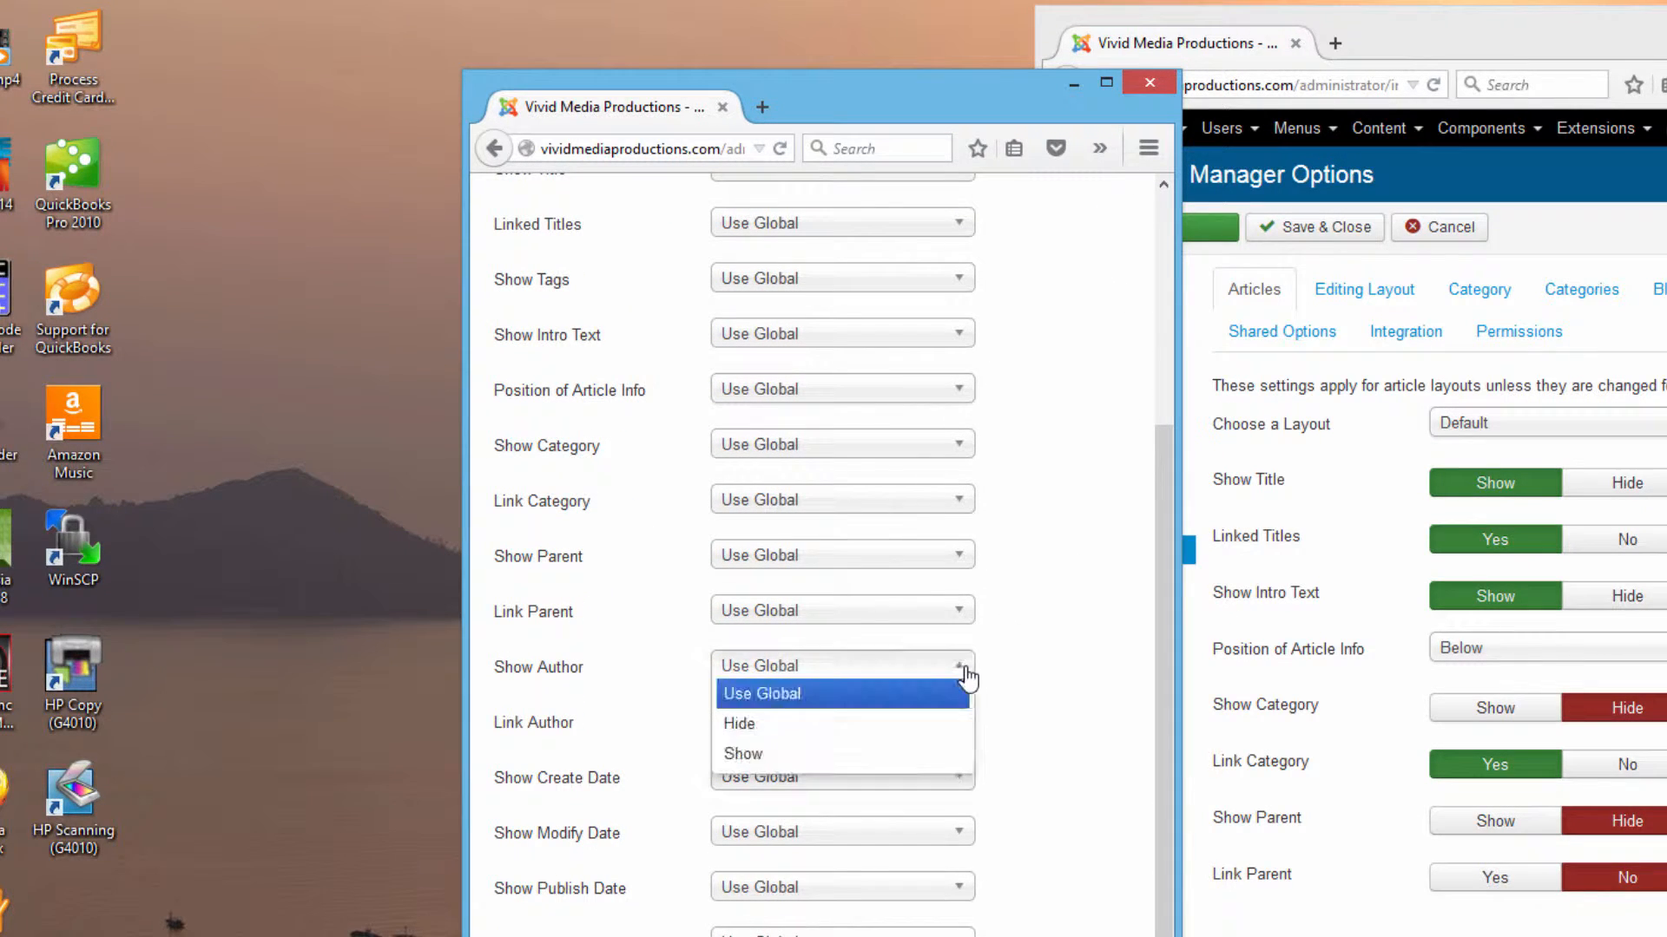
{"action": "left_click", "coordinate": [772, 755]}
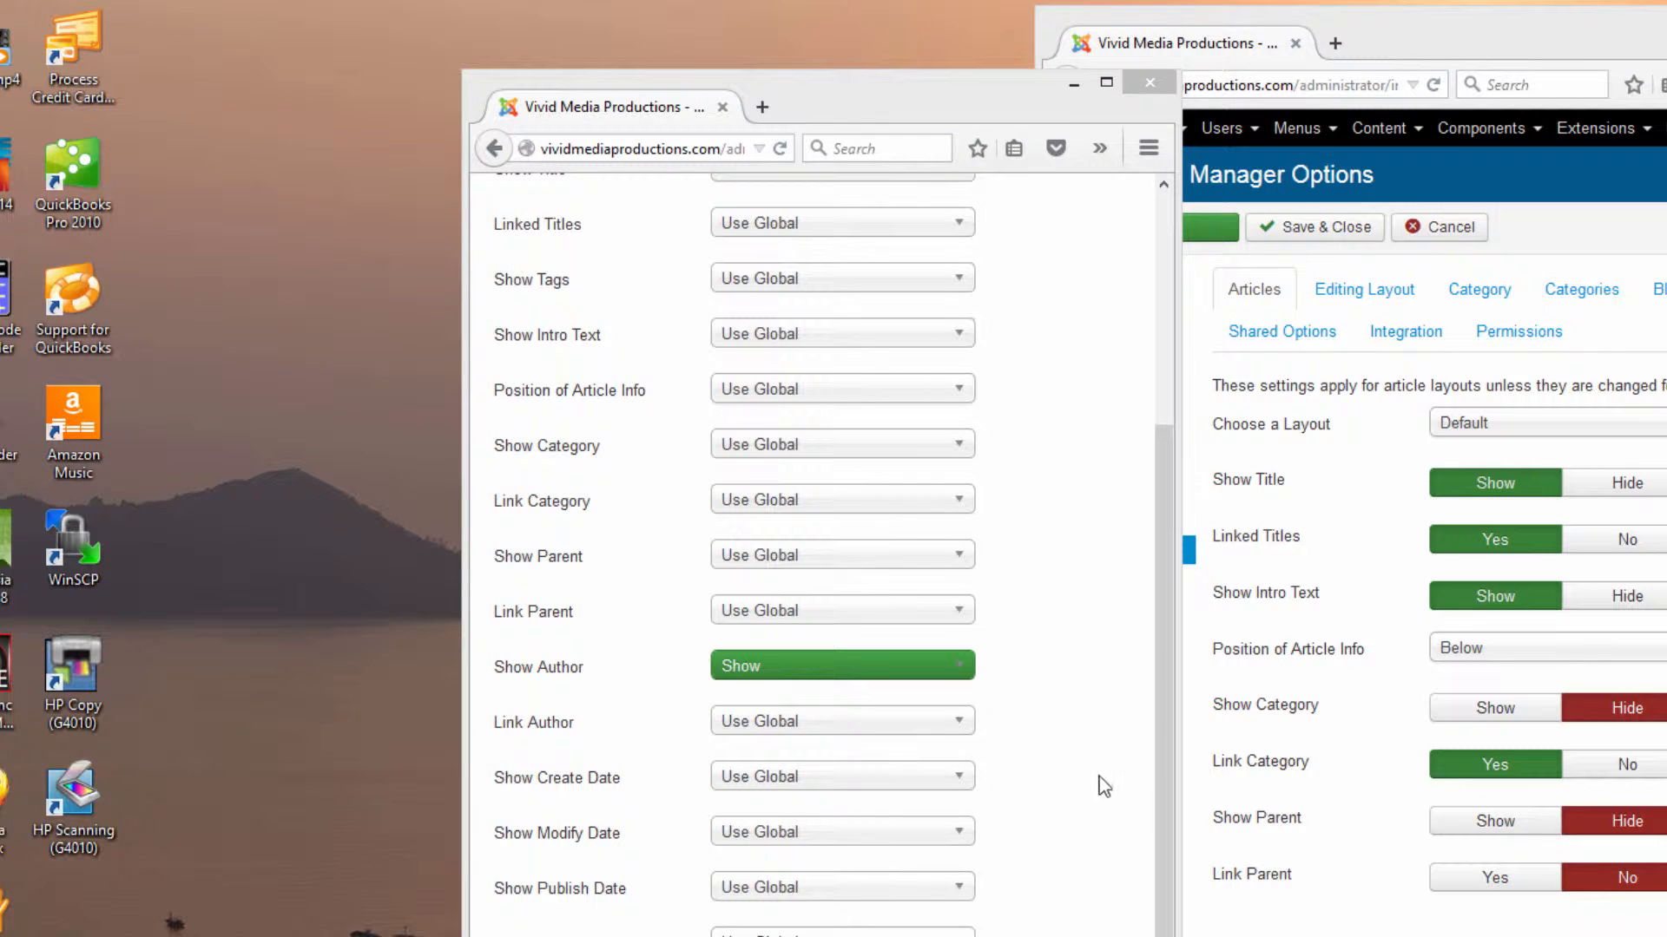
Set the Our Services article's Show Hits option to Show.
{"action": "left_click", "coordinate": [1158, 826]}
{"action": "scroll", "coordinate": [1158, 826], "scroll_direction": "down", "scroll_amount": 3}
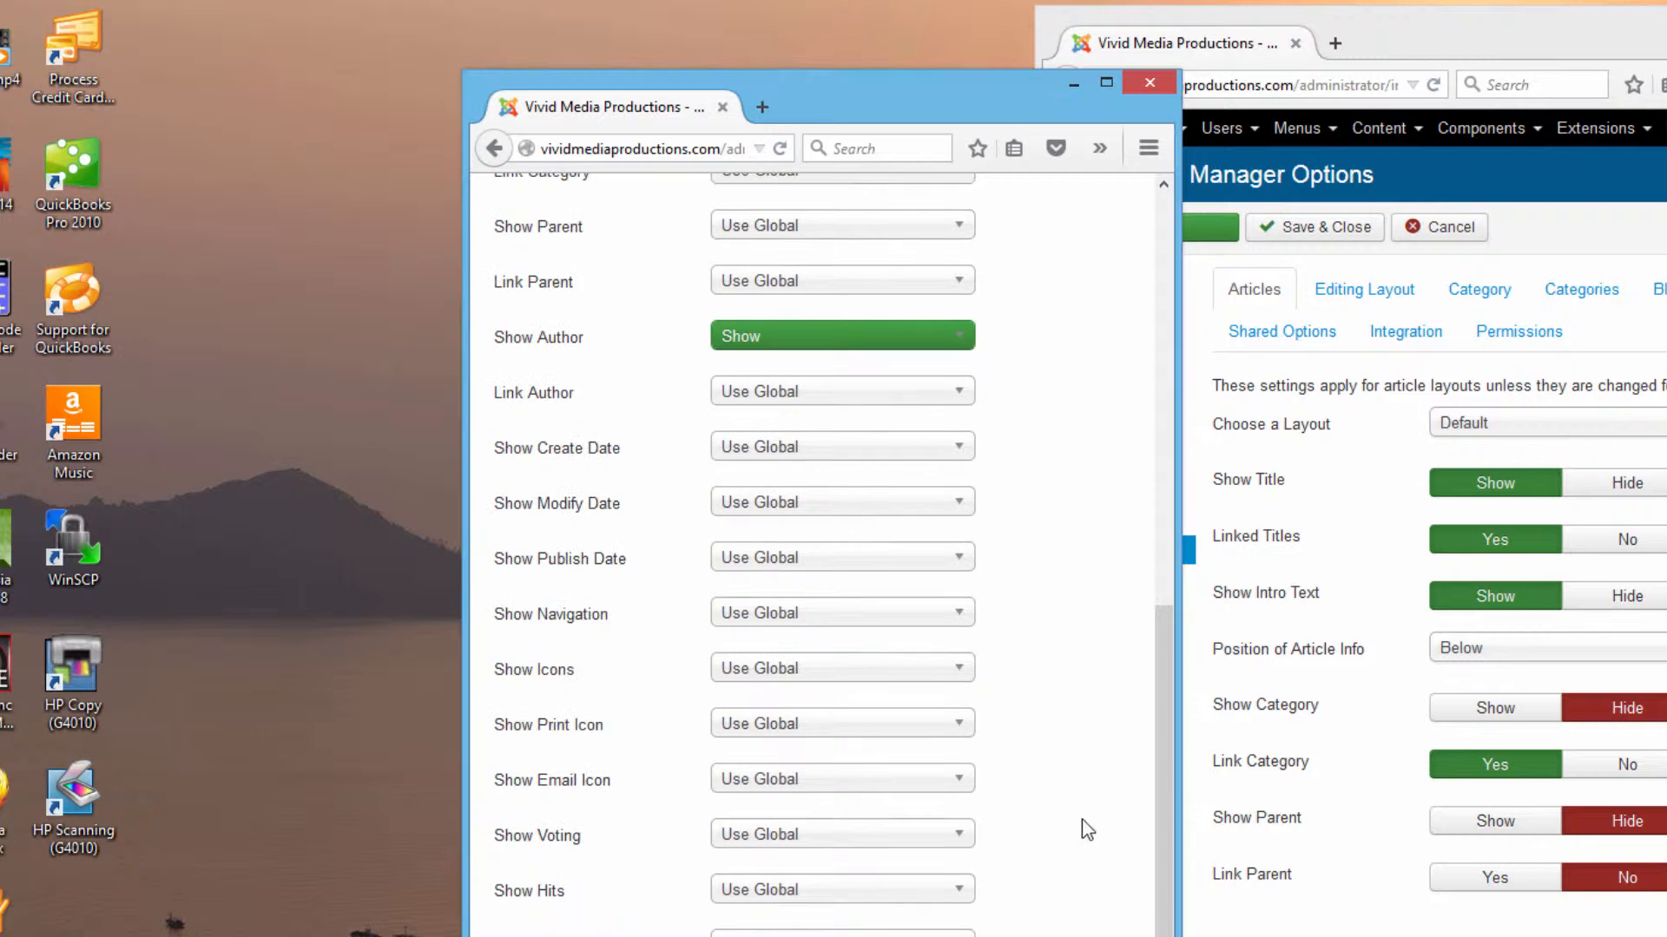
{"action": "left_click", "coordinate": [954, 891]}
{"action": "left_click", "coordinate": [920, 936]}
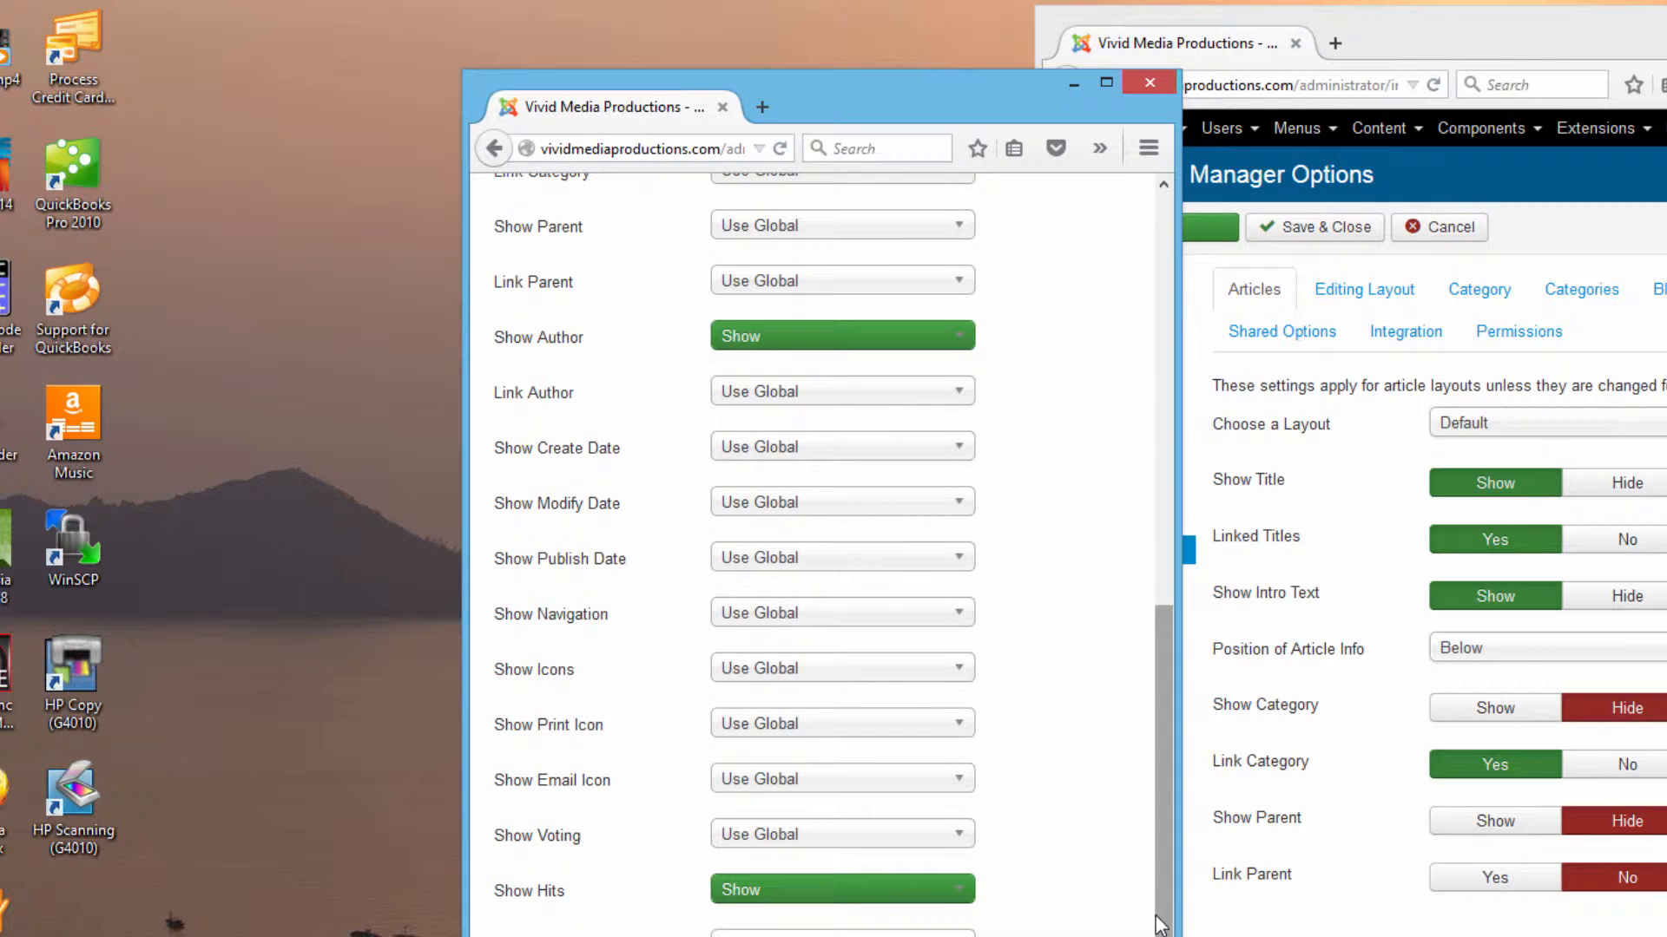
Set the article's Show Create Date option to Show, then save and close the Our Services article.
{"action": "left_click_drag", "start_coordinate": [1149, 904], "coordinate": [1133, 770]}
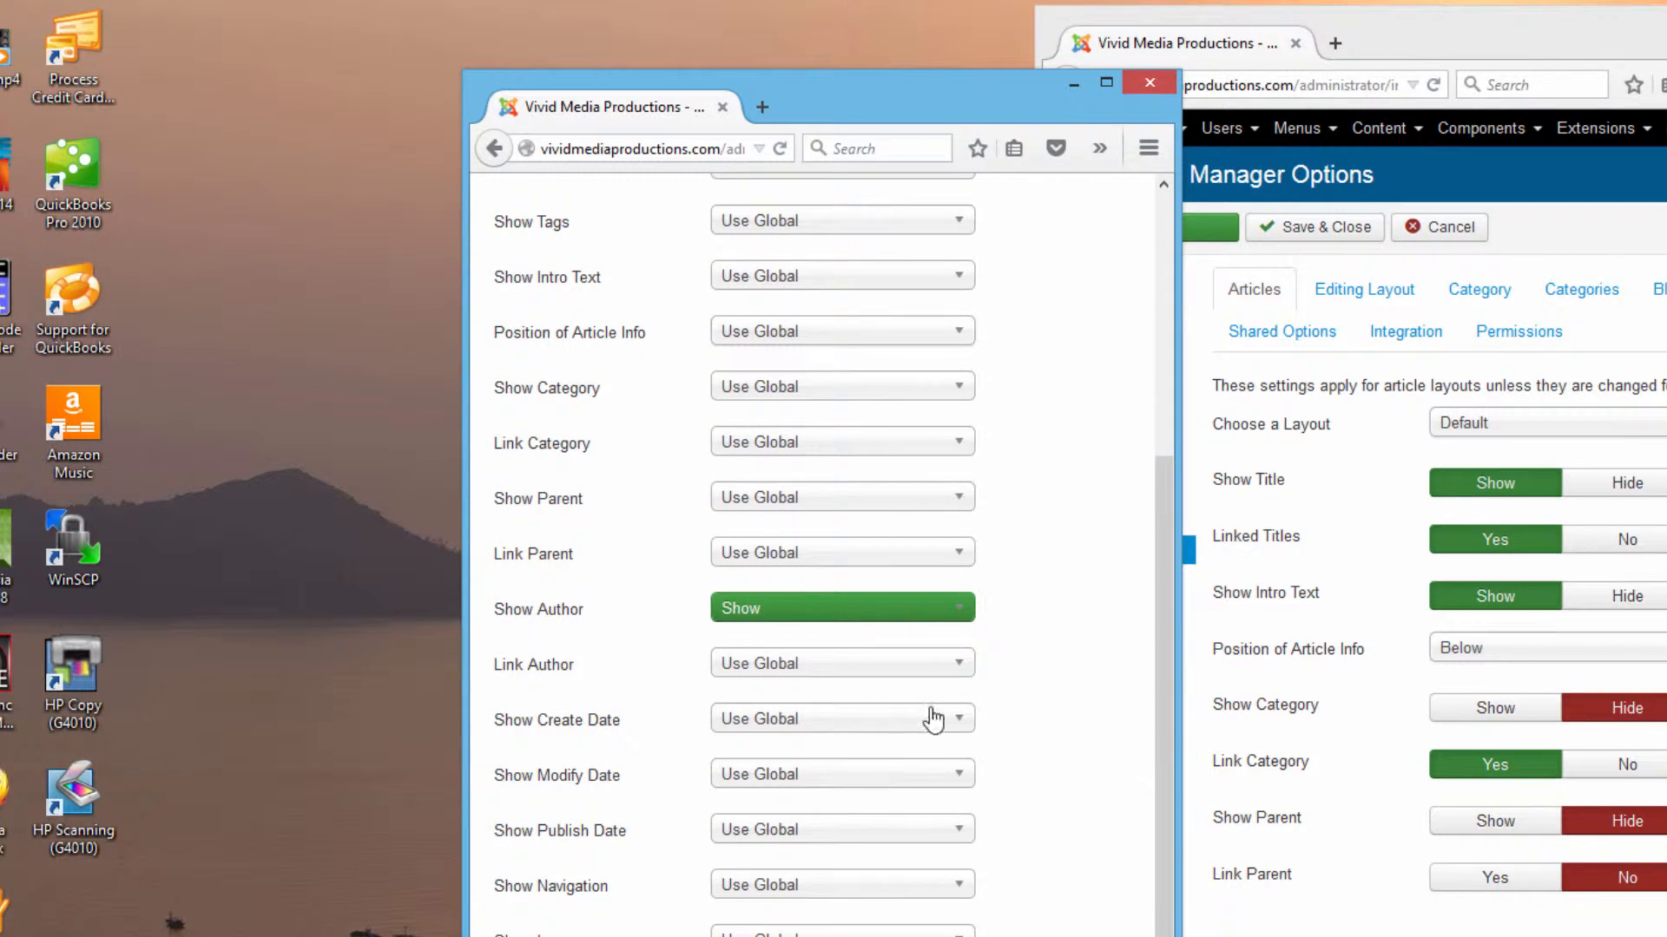
{"action": "left_click", "coordinate": [958, 721]}
{"action": "left_click", "coordinate": [851, 806]}
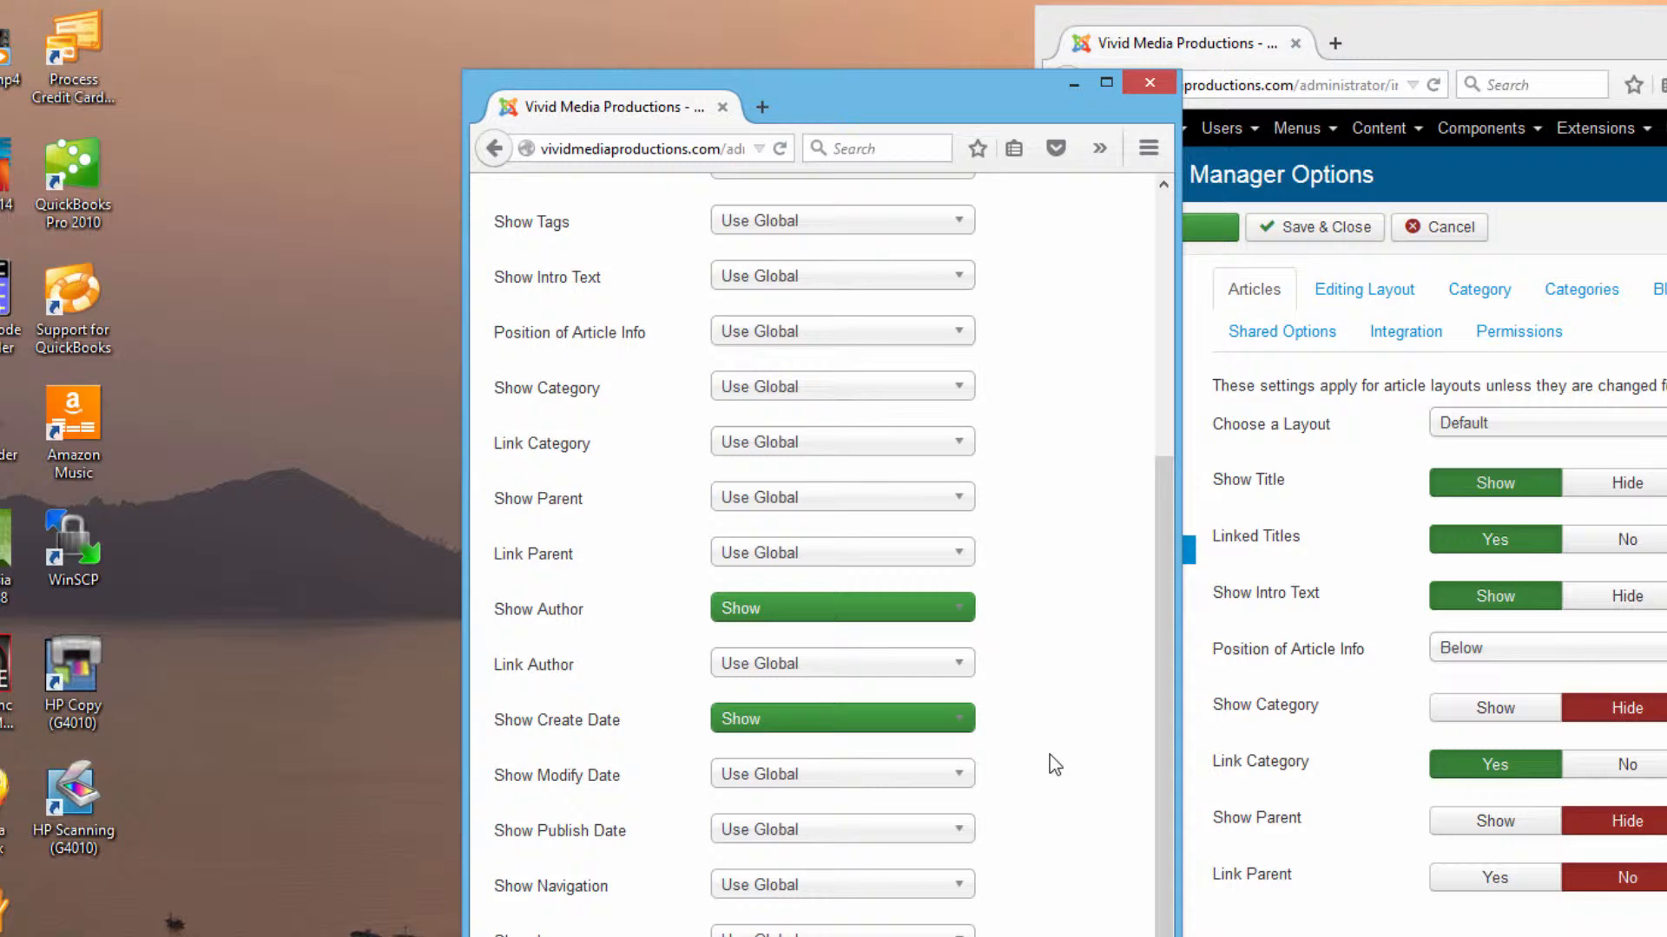
{"action": "left_click_drag", "start_coordinate": [1153, 675], "coordinate": [1118, 353]}
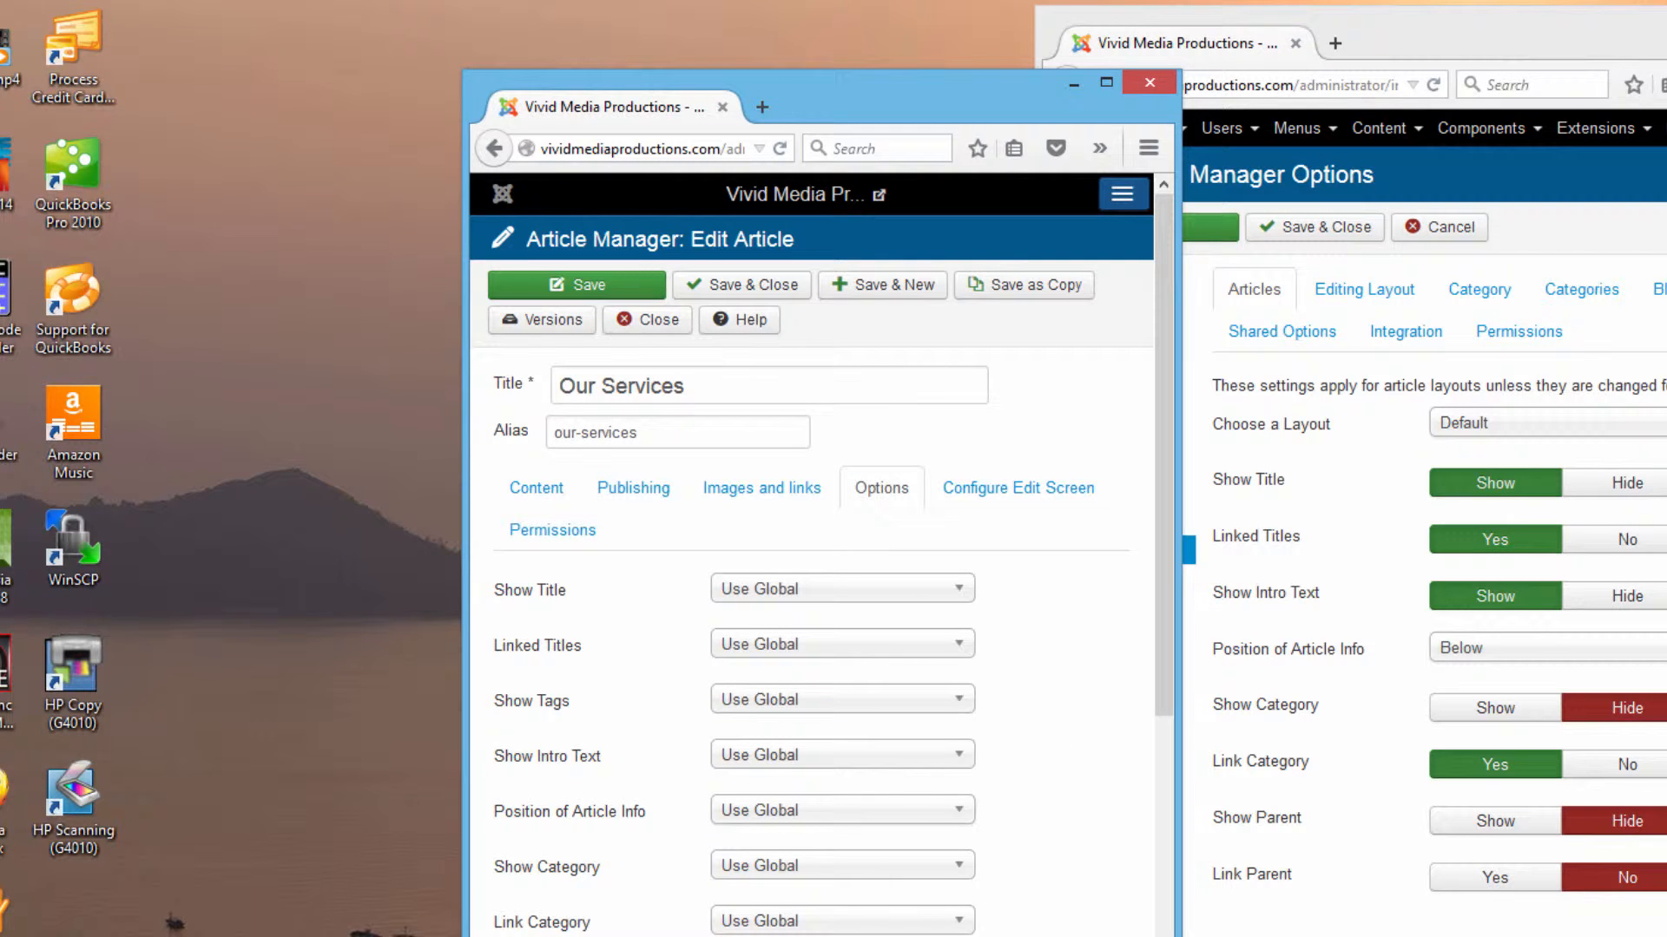
{"action": "left_click", "coordinate": [736, 292]}
Spread the two administrator windows apart and check the end of the public Our Services page for article details.
{"action": "left_click", "coordinate": [1549, 34]}
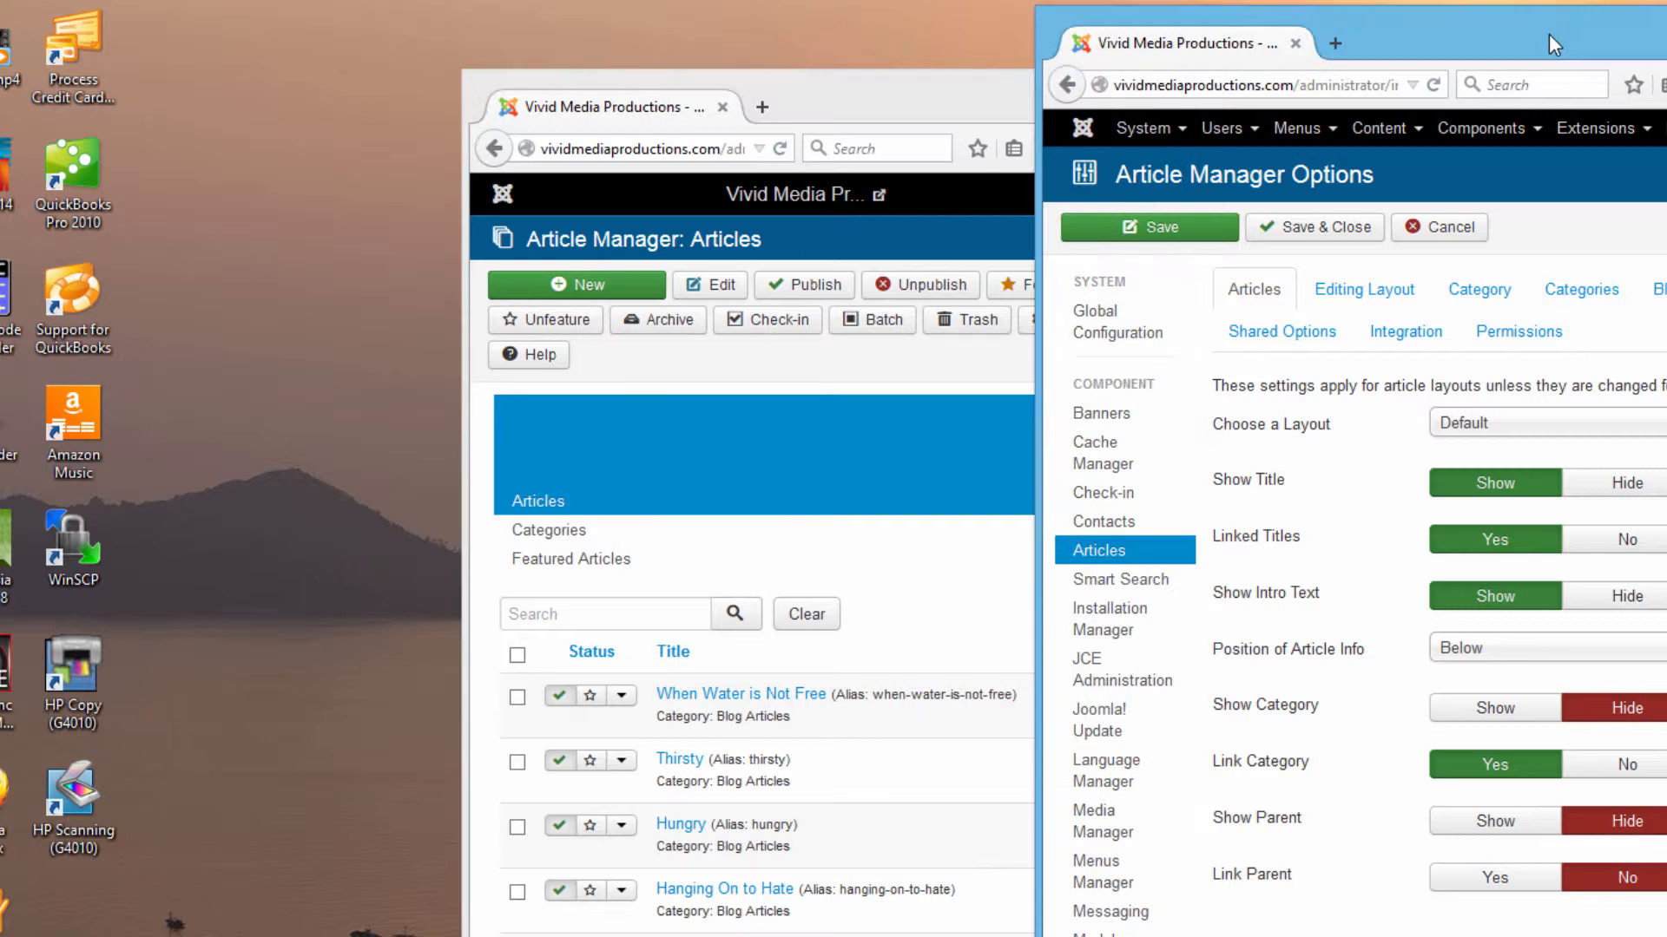
{"action": "left_click_drag", "start_coordinate": [1548, 34], "coordinate": [1638, 62]}
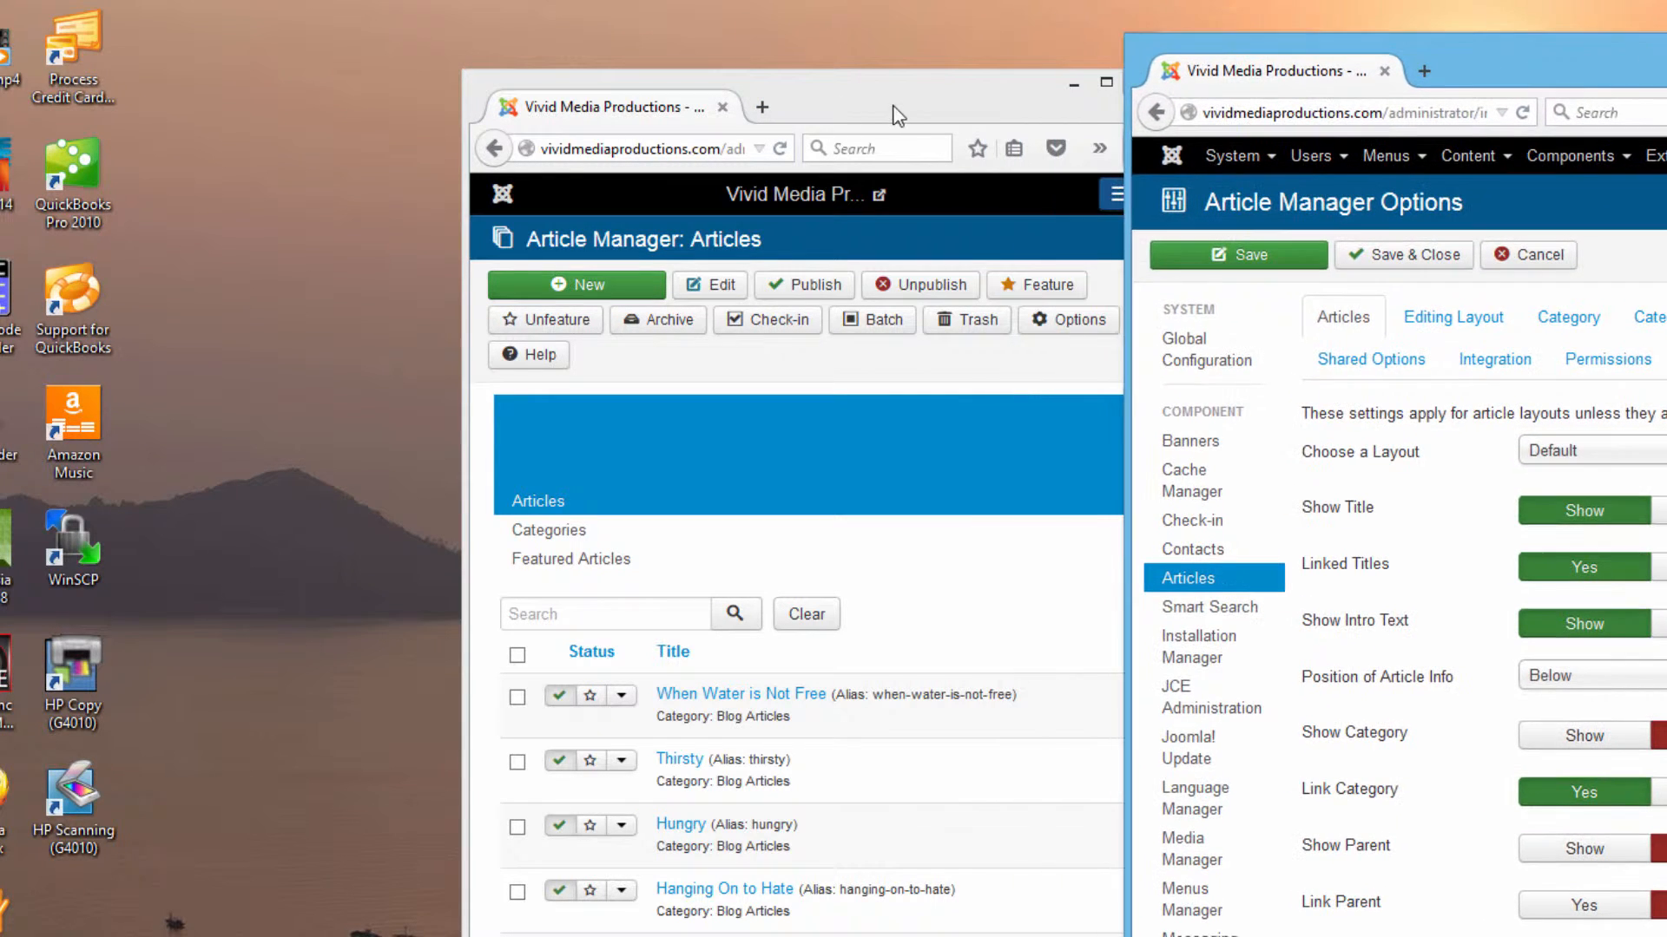
{"action": "left_click_drag", "start_coordinate": [894, 108], "coordinate": [444, 82]}
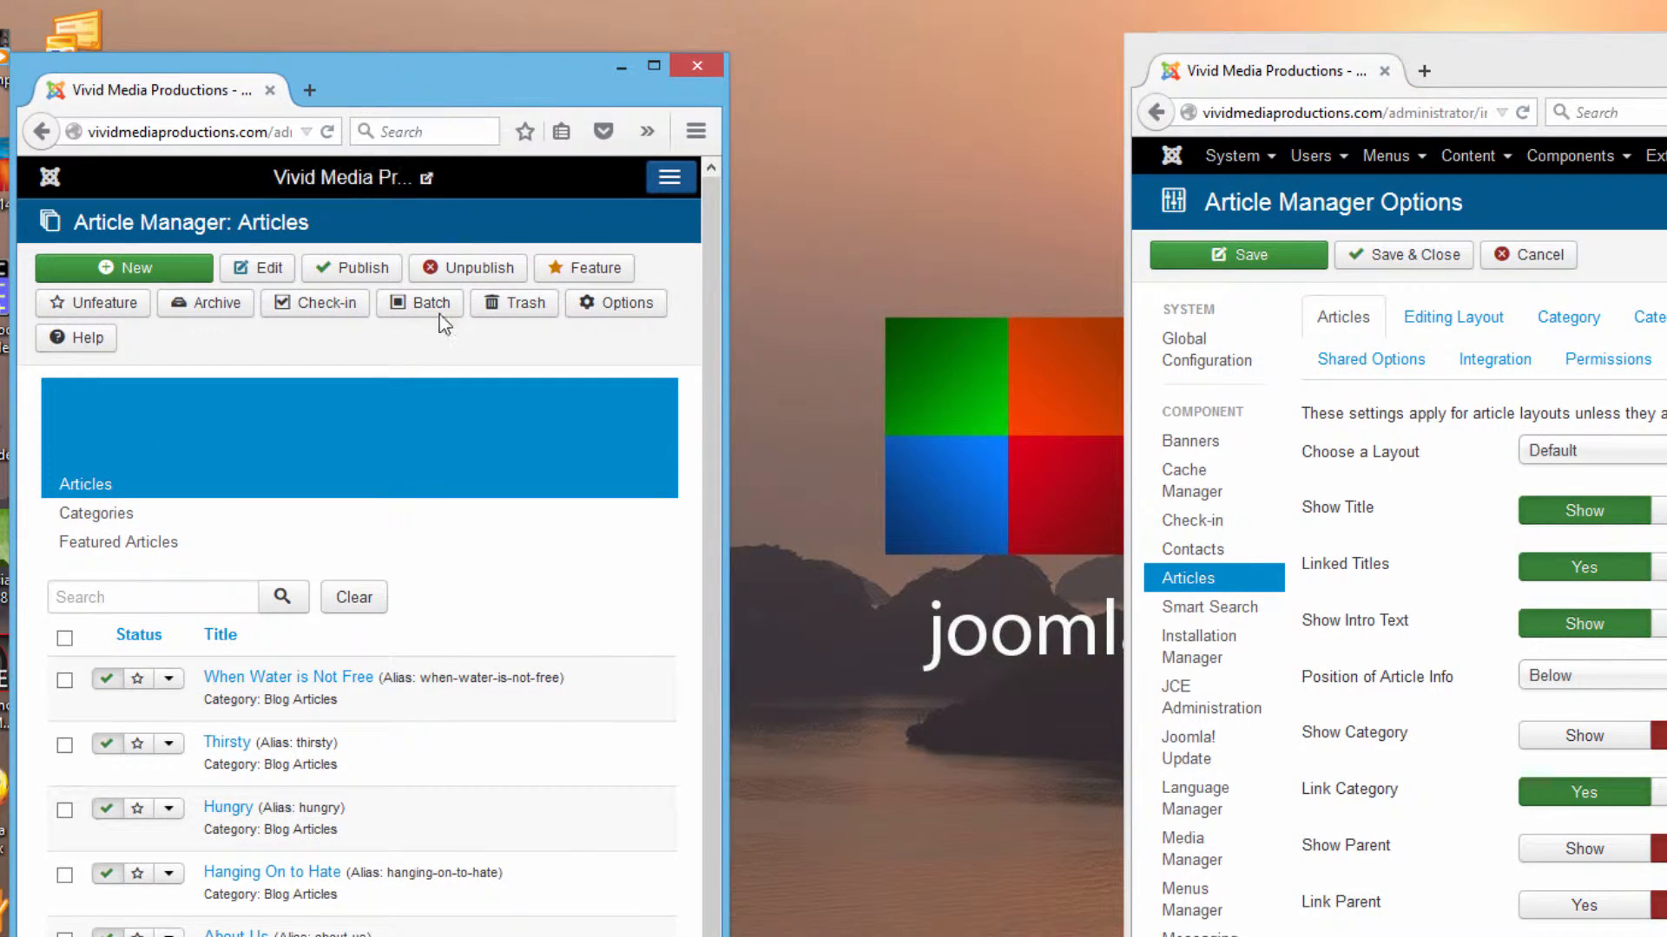
{"action": "left_click_drag", "start_coordinate": [1649, 66], "coordinate": [1354, 50]}
{"action": "left_click", "coordinate": [1645, 68]}
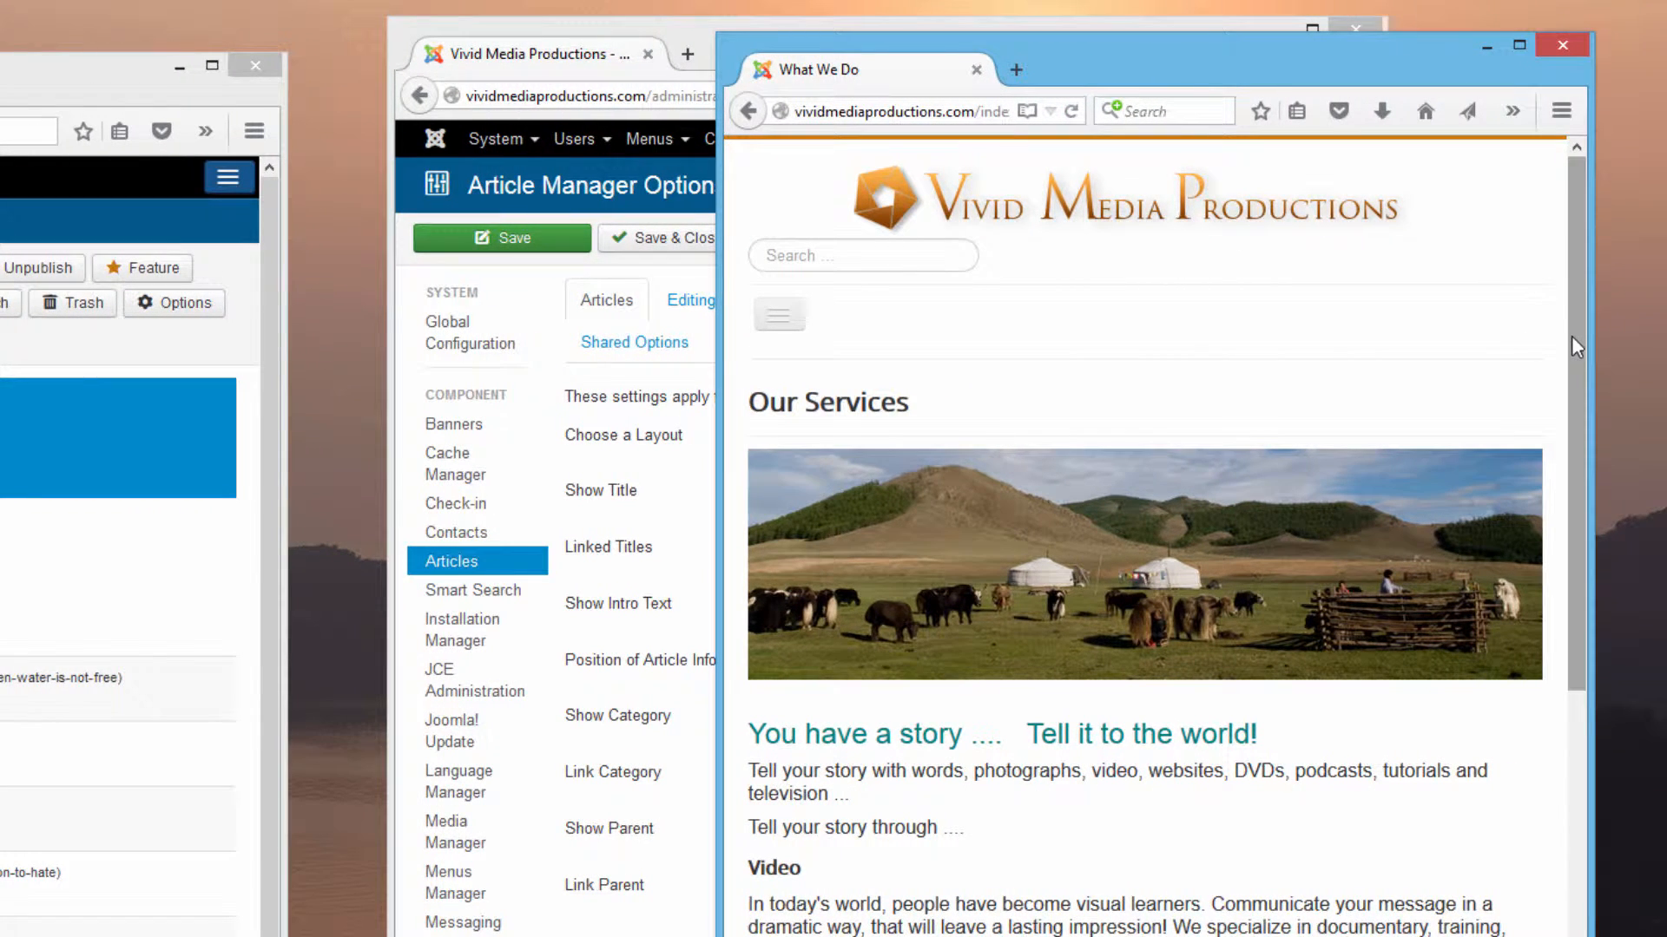
{"action": "left_click_drag", "start_coordinate": [1573, 339], "coordinate": [1635, 887]}
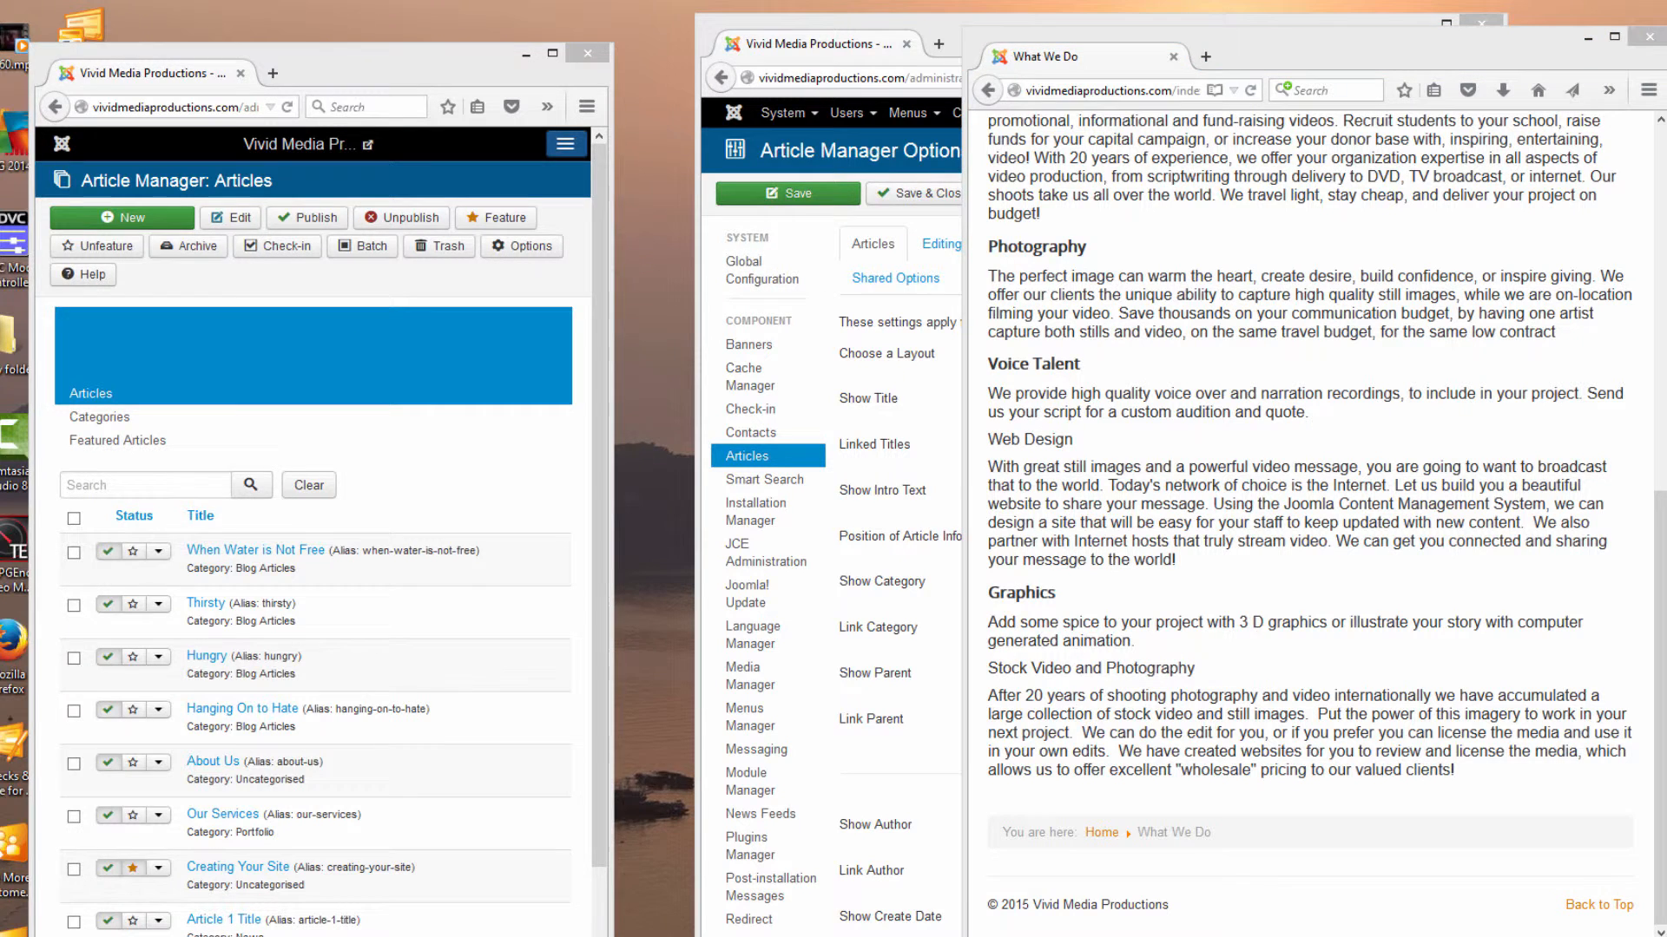
Bring the Control Panel window into view and open the Main Menu's list of menu items.
{"action": "left_click_drag", "start_coordinate": [0, 44], "coordinate": [747, 61]}
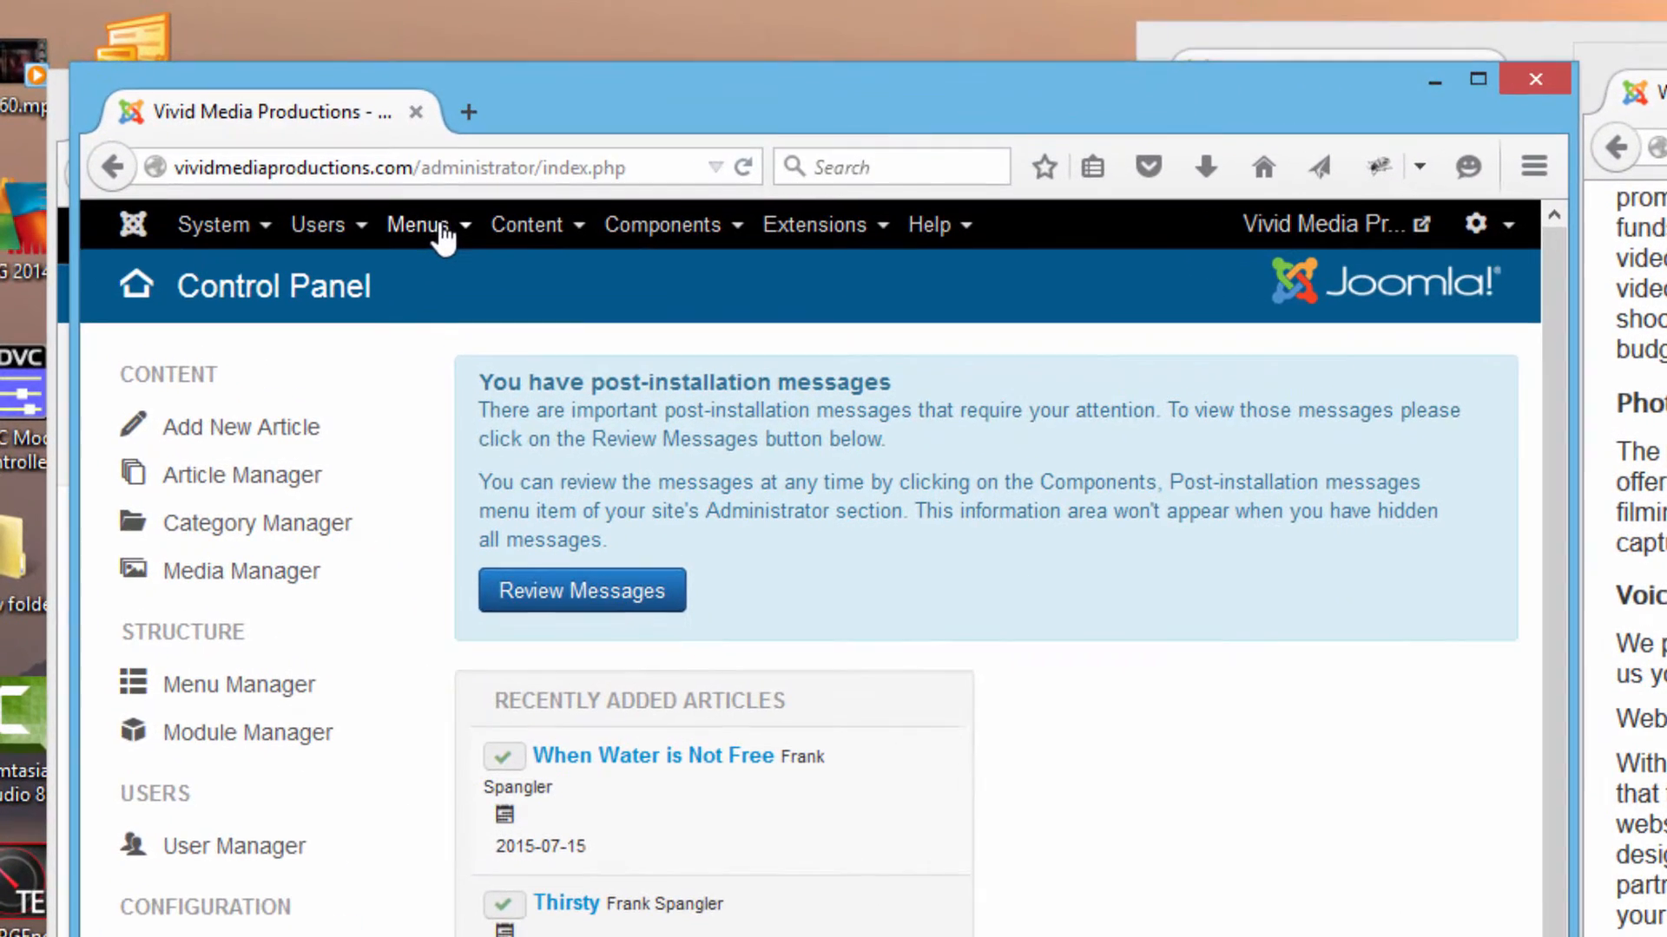
{"action": "left_click", "coordinate": [446, 227]}
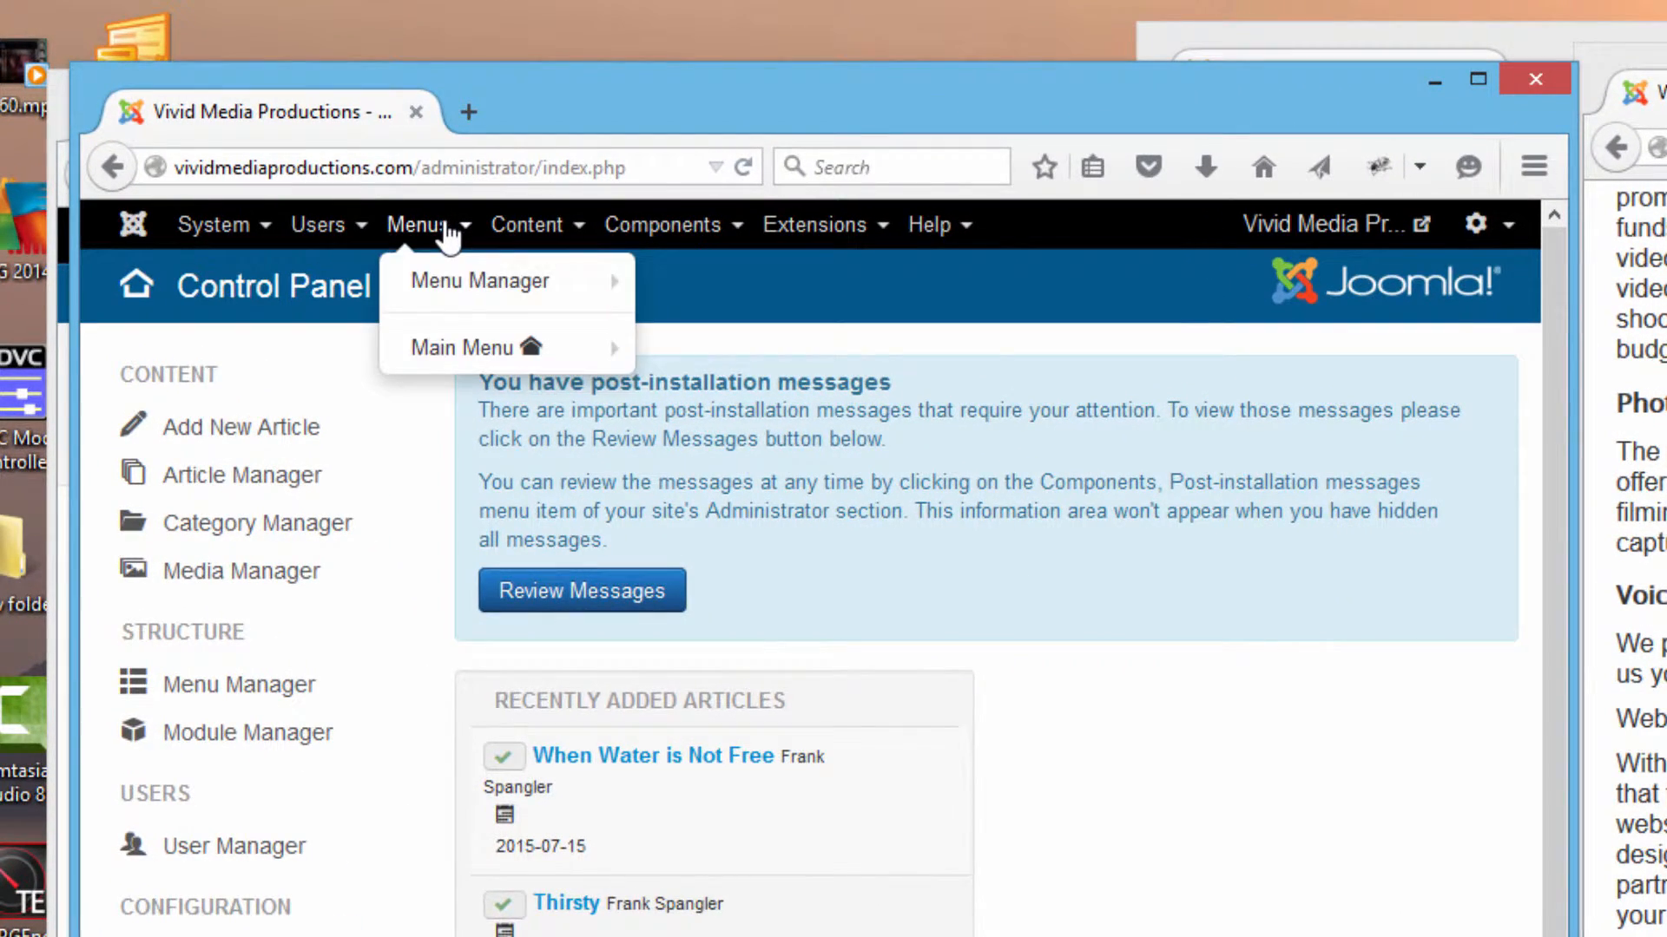
{"action": "left_click", "coordinate": [446, 356]}
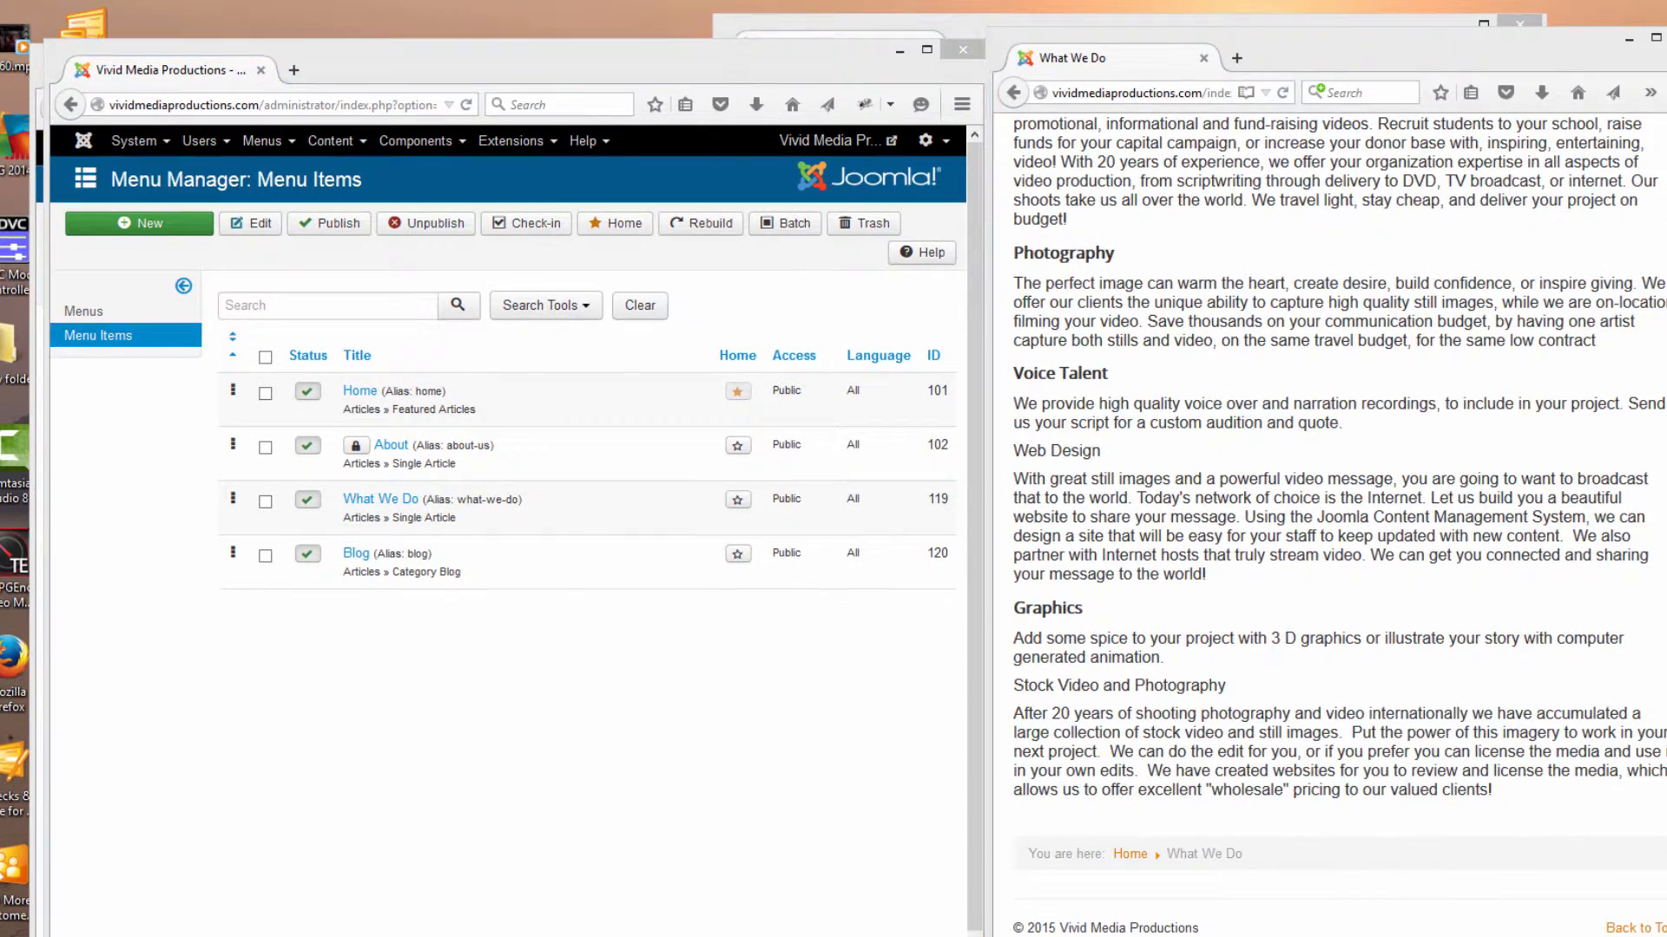
Return to the start of the public page and widen its window until the full navigation bar fits.
{"action": "scroll", "coordinate": [1459, 206], "scroll_direction": "up", "scroll_amount": 8}
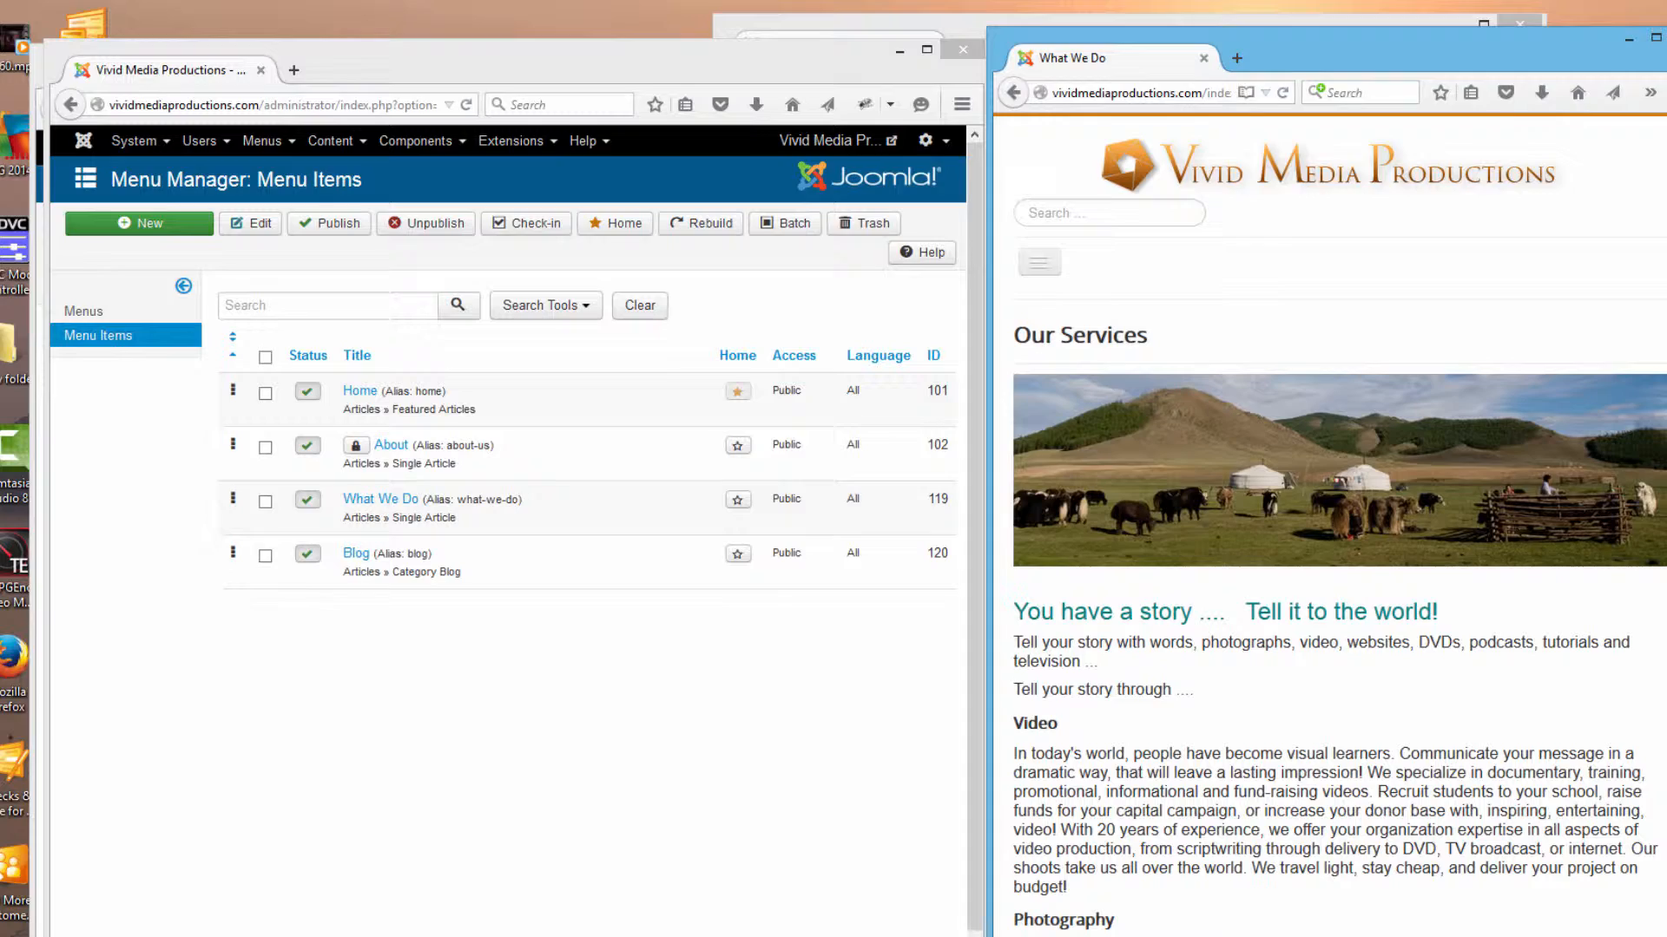
{"action": "left_click_drag", "start_coordinate": [1658, 303], "coordinate": [1666, 303]}
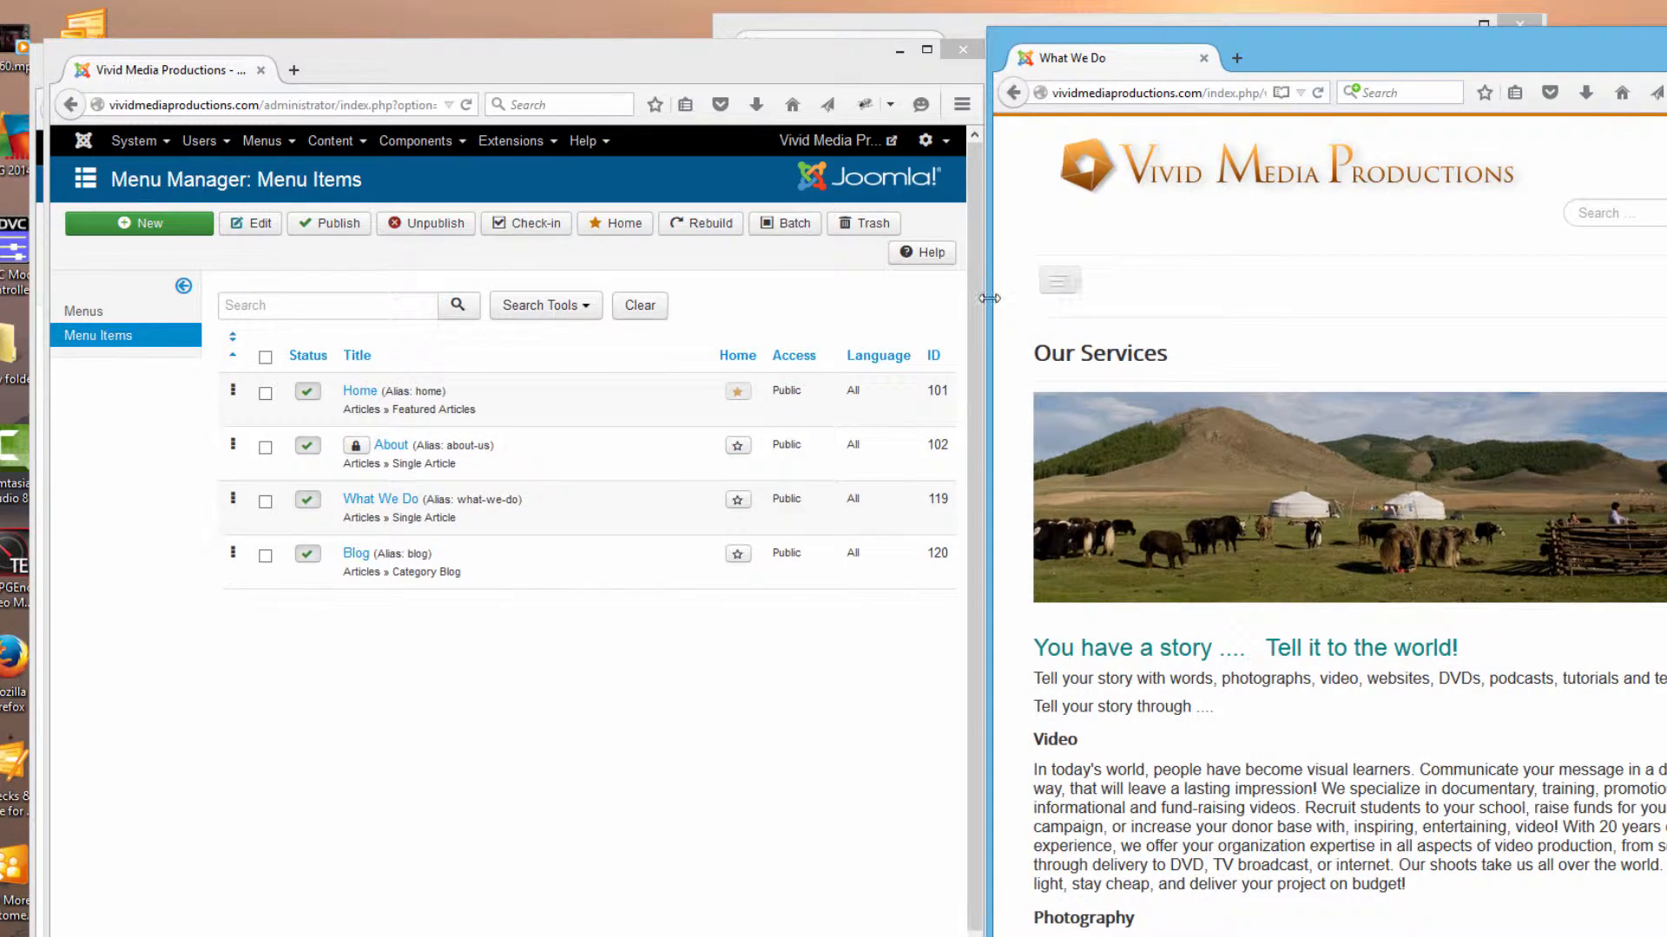
{"action": "left_click_drag", "start_coordinate": [989, 298], "coordinate": [697, 298]}
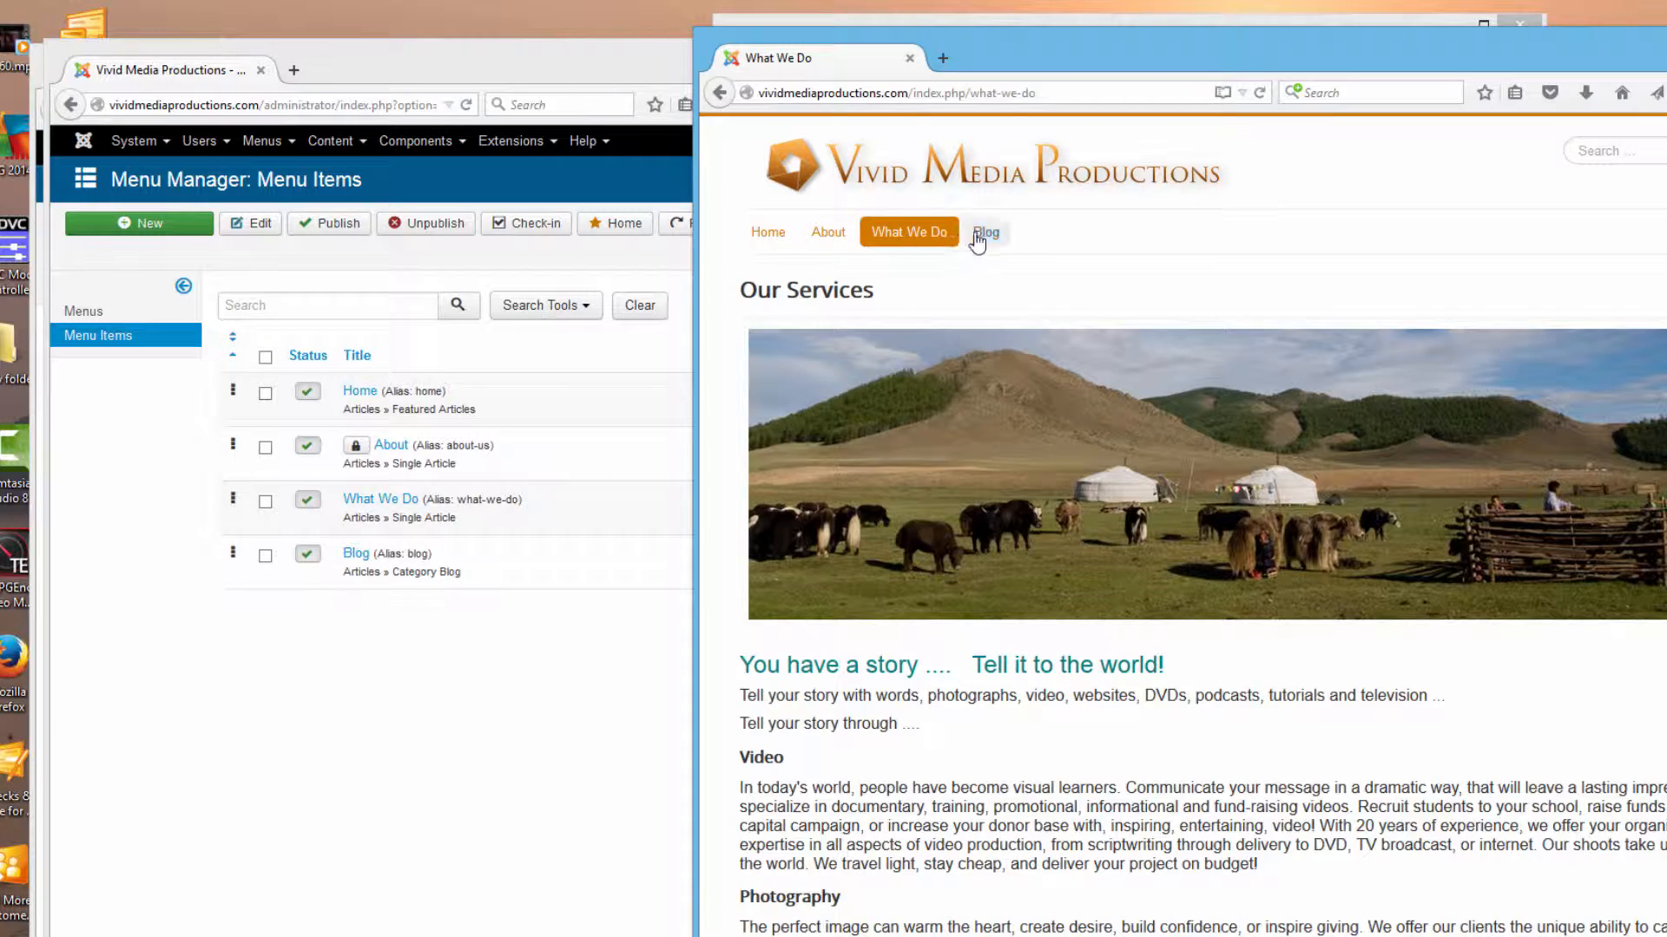
Shrink the public page window to a phone-like width and expand and collapse its navigation menu.
{"action": "left_click_drag", "start_coordinate": [694, 286], "coordinate": [1506, 431]}
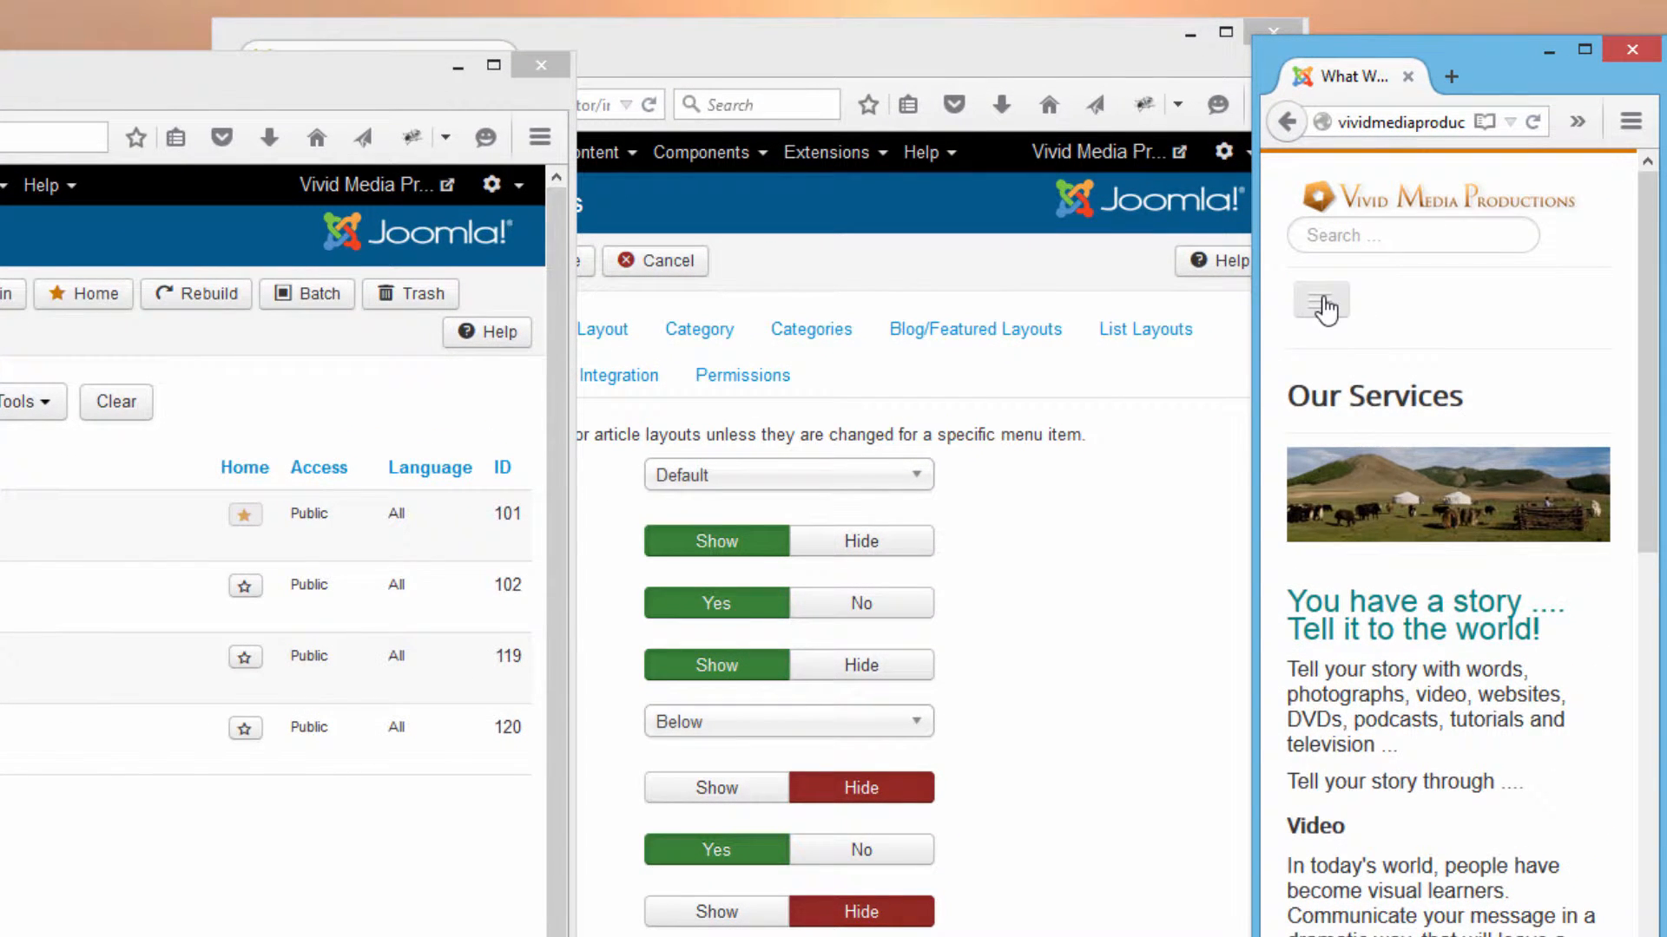
{"action": "left_click", "coordinate": [1323, 305]}
{"action": "left_click", "coordinate": [1325, 310]}
{"action": "left_click", "coordinate": [1323, 306]}
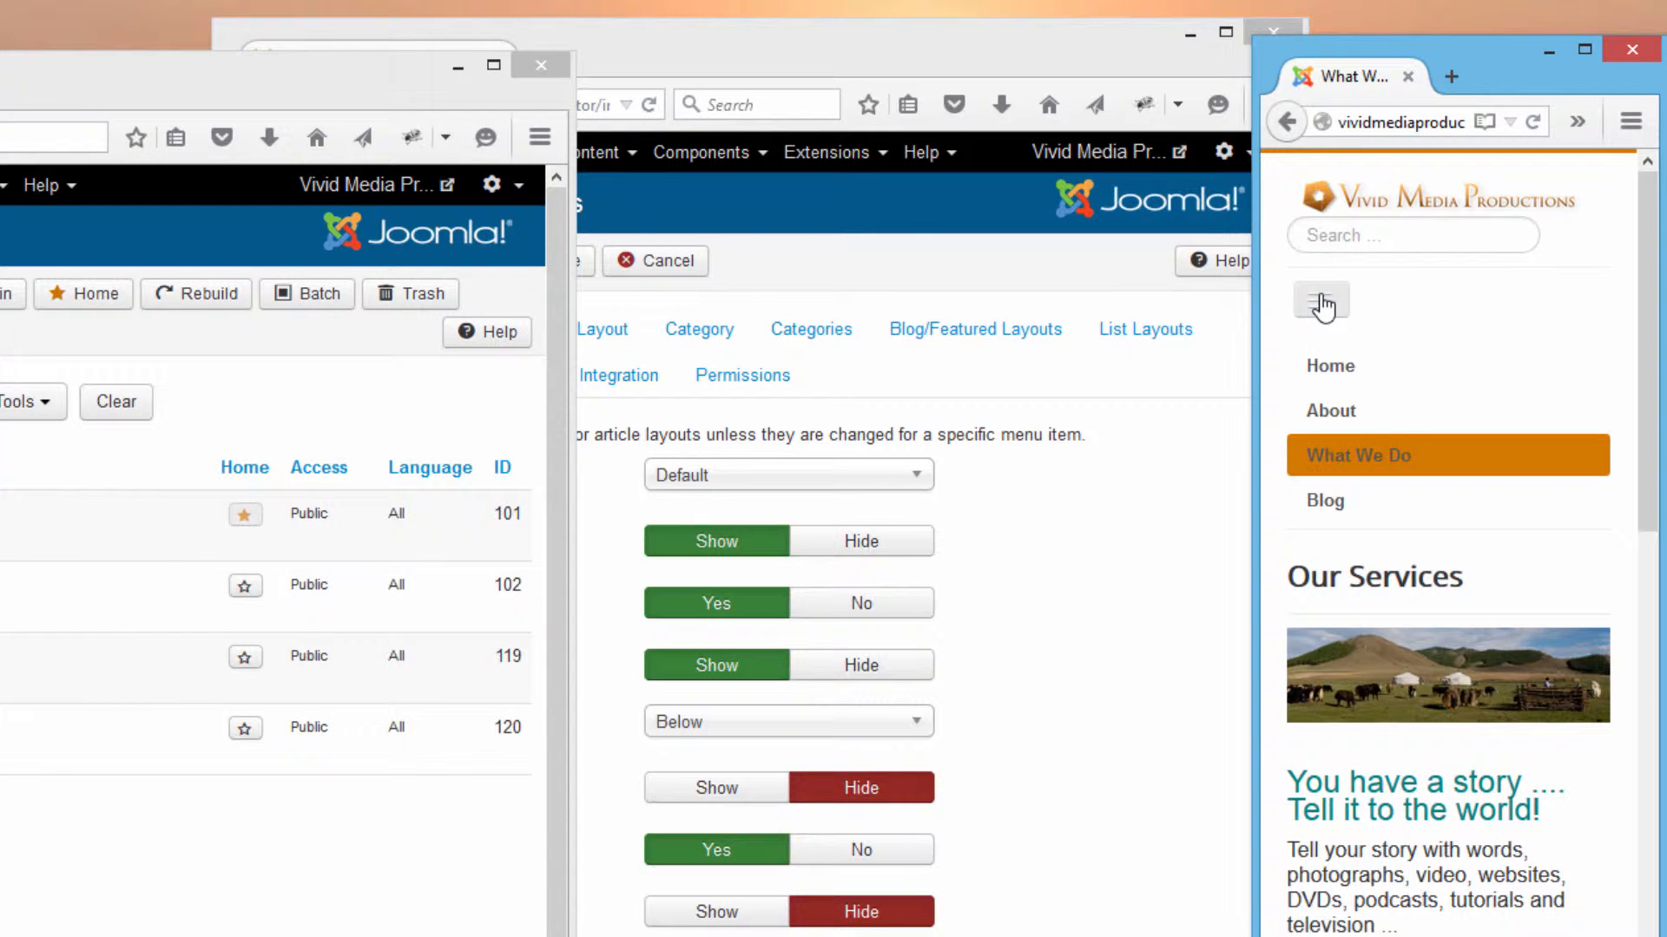
{"action": "left_click", "coordinate": [1322, 307]}
Widen the public page window to a medium width and expand its collapsed navigation menu.
{"action": "left_click_drag", "start_coordinate": [1256, 291], "coordinate": [629, 382]}
{"action": "left_click_drag", "start_coordinate": [1213, 72], "coordinate": [1167, 70]}
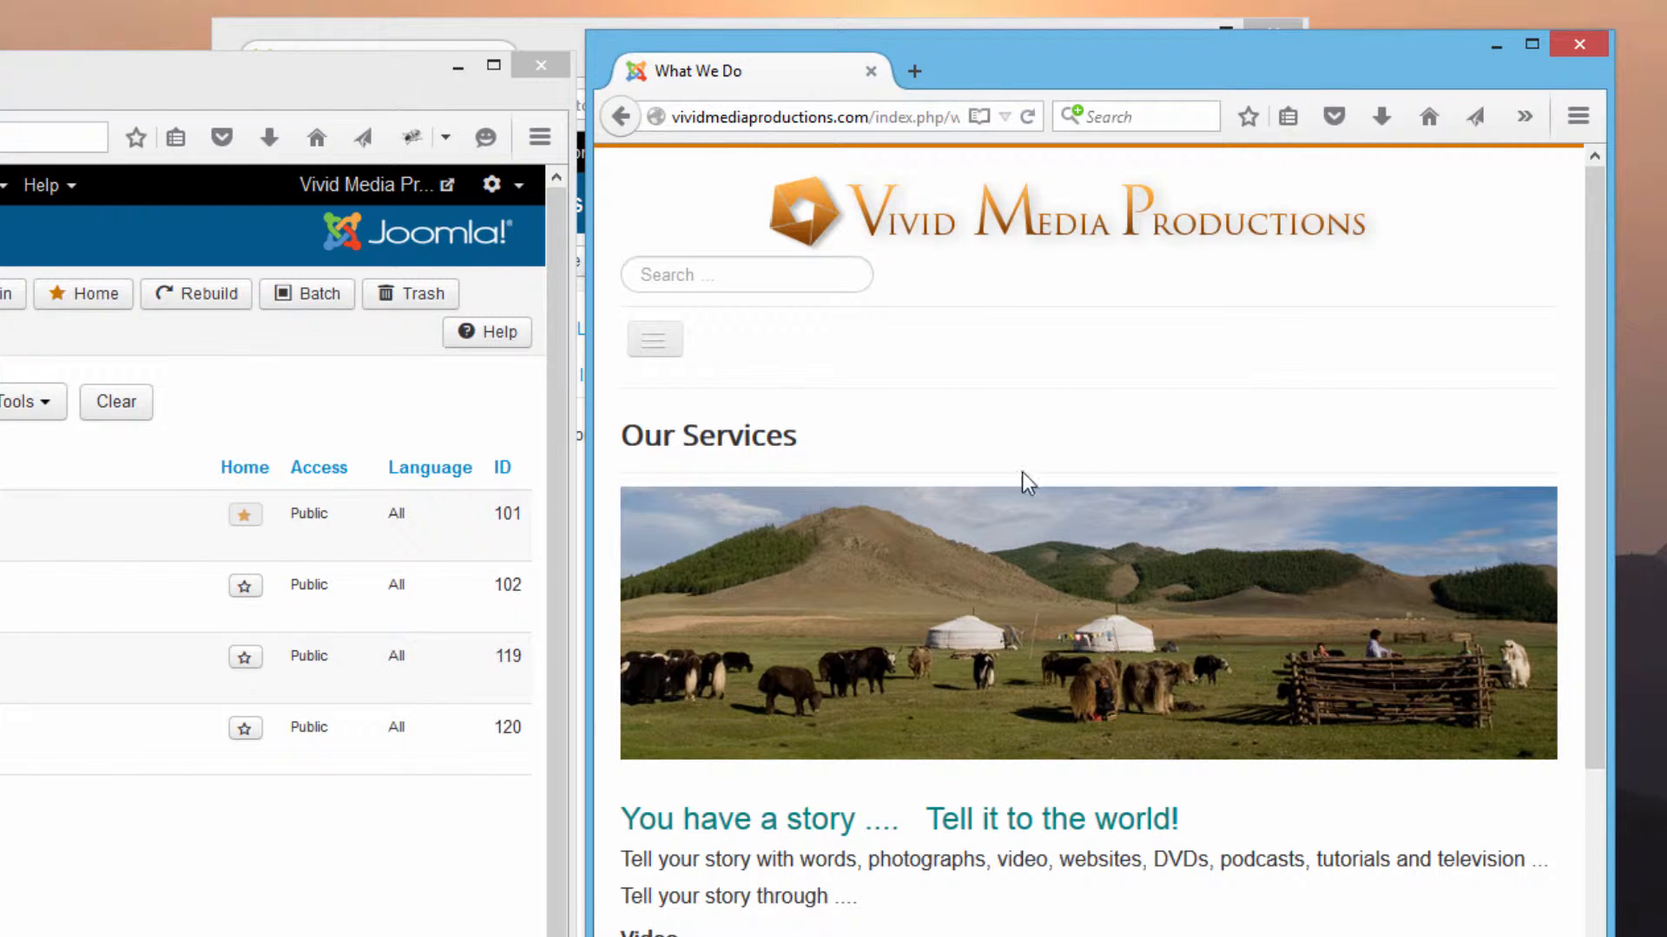
{"action": "left_click", "coordinate": [654, 339]}
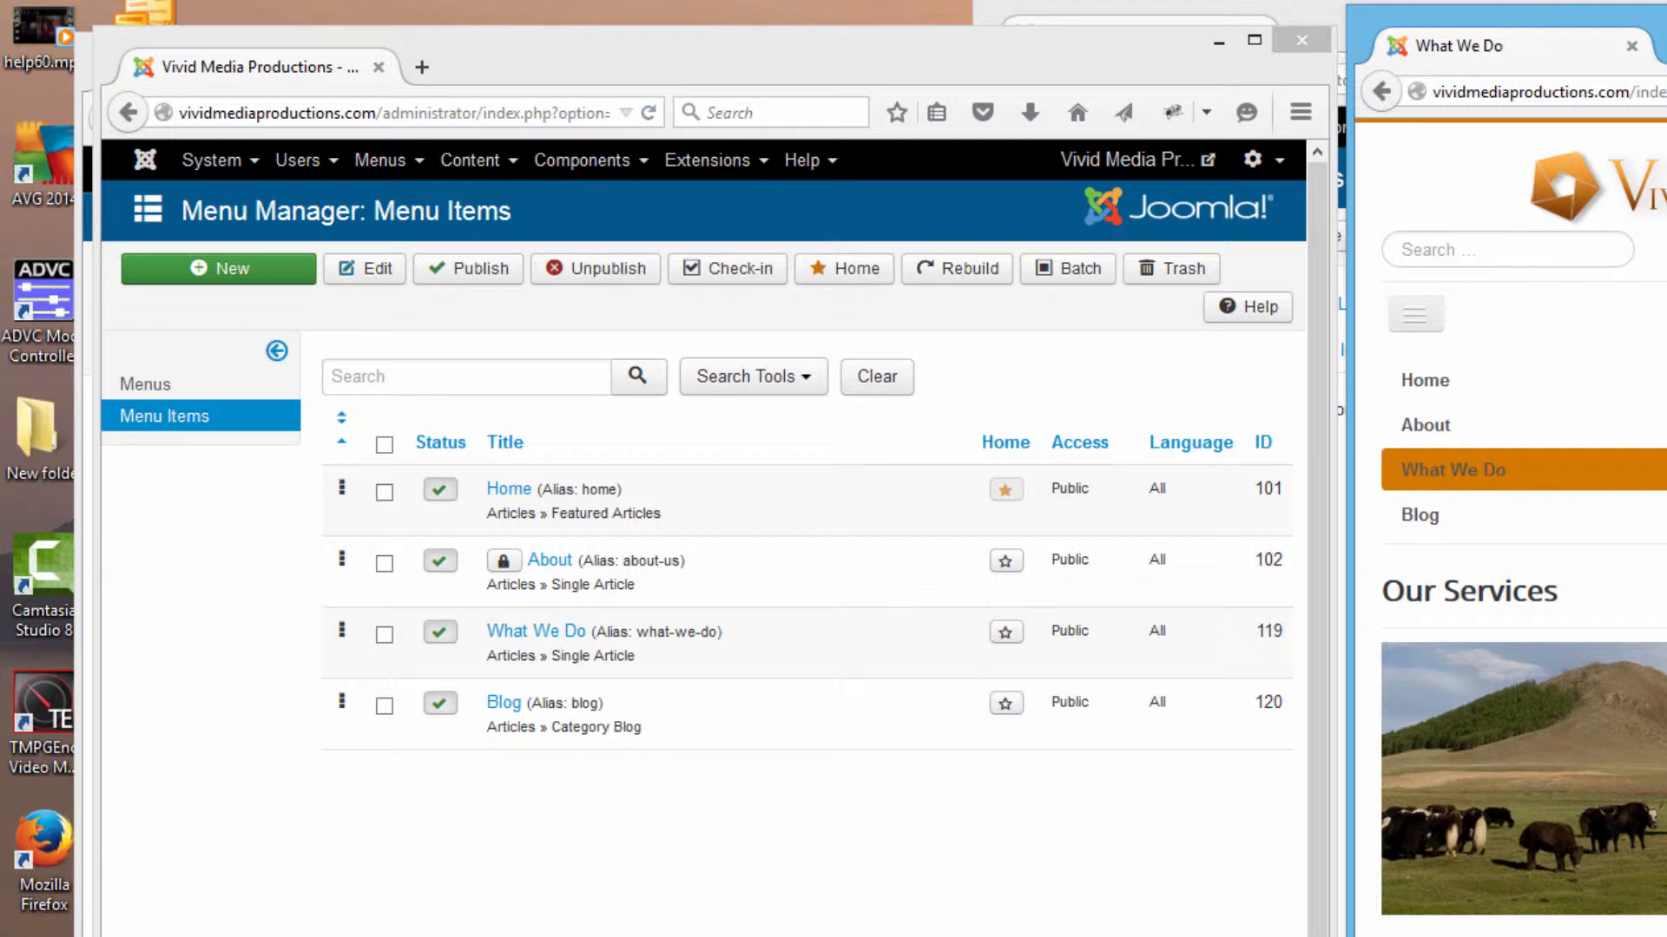
Open the What We Do menu item for editing and show its display options down to the author settings.
{"action": "left_click", "coordinate": [543, 636]}
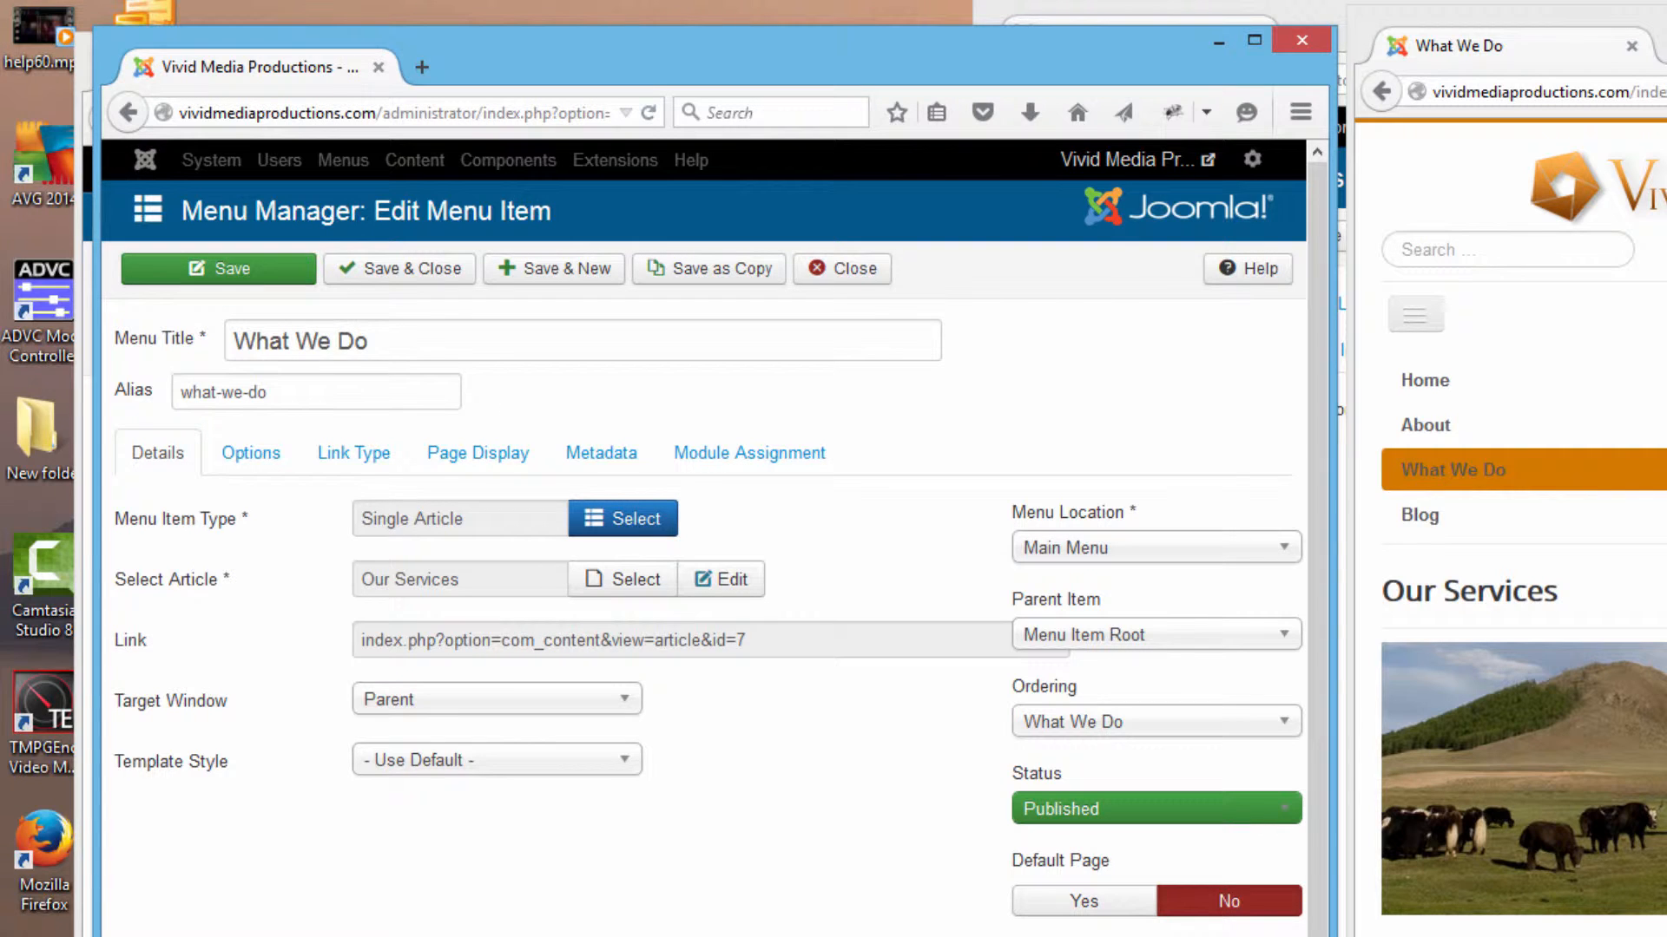
{"action": "left_click", "coordinate": [262, 461]}
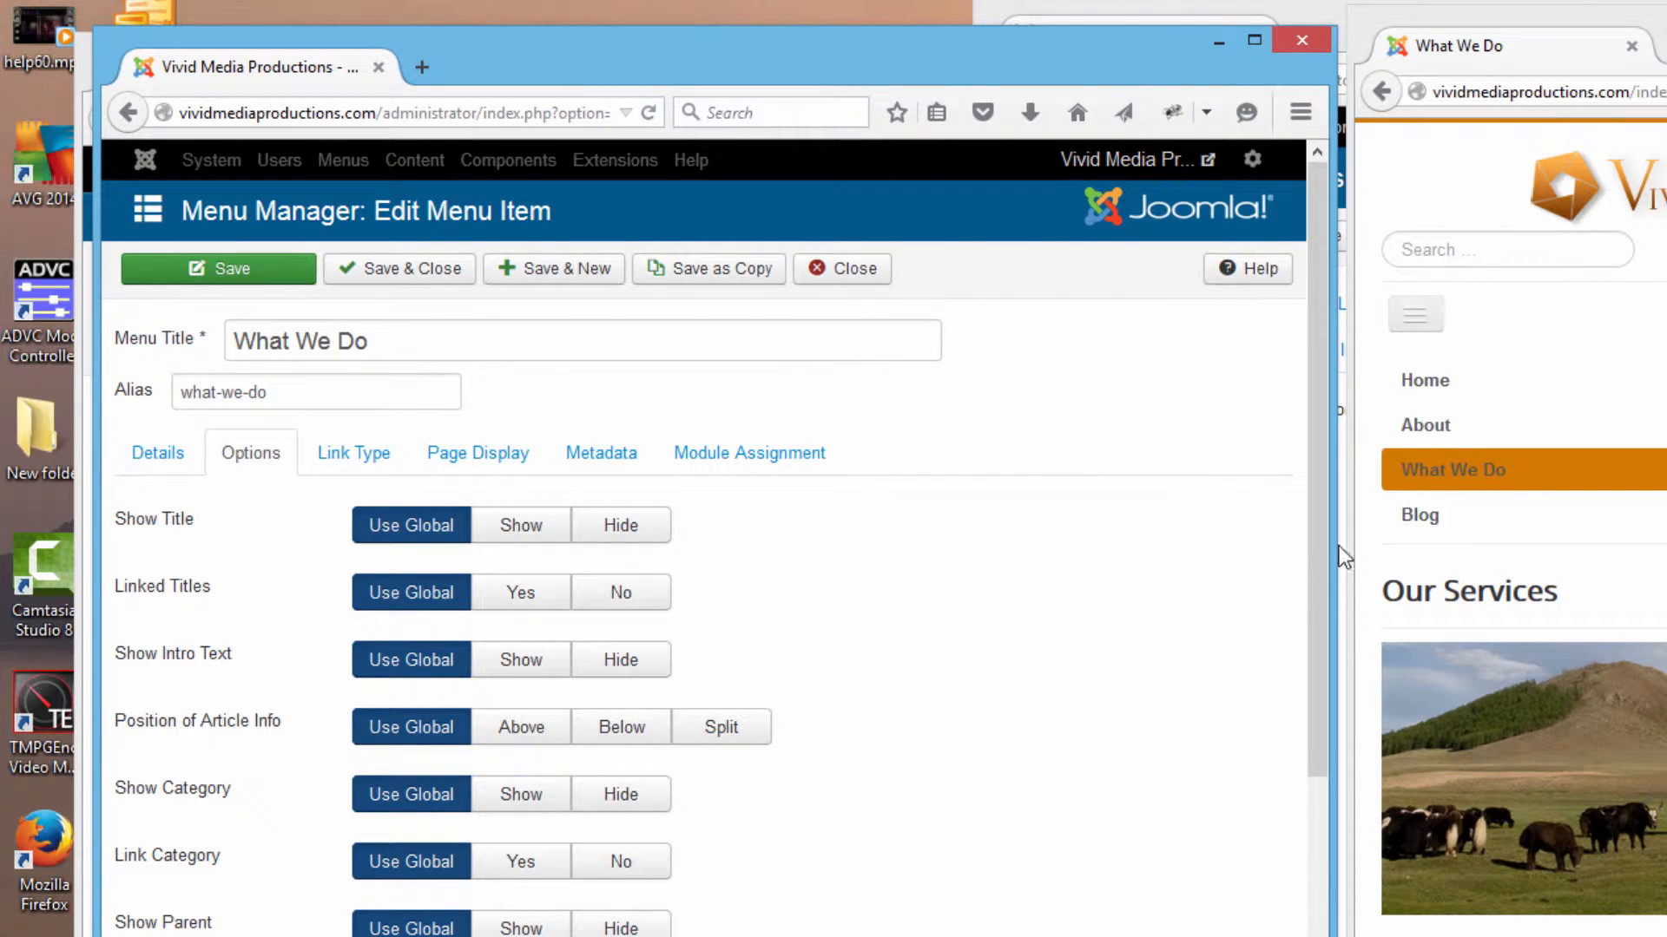
{"action": "left_click_drag", "start_coordinate": [1319, 569], "coordinate": [1332, 472]}
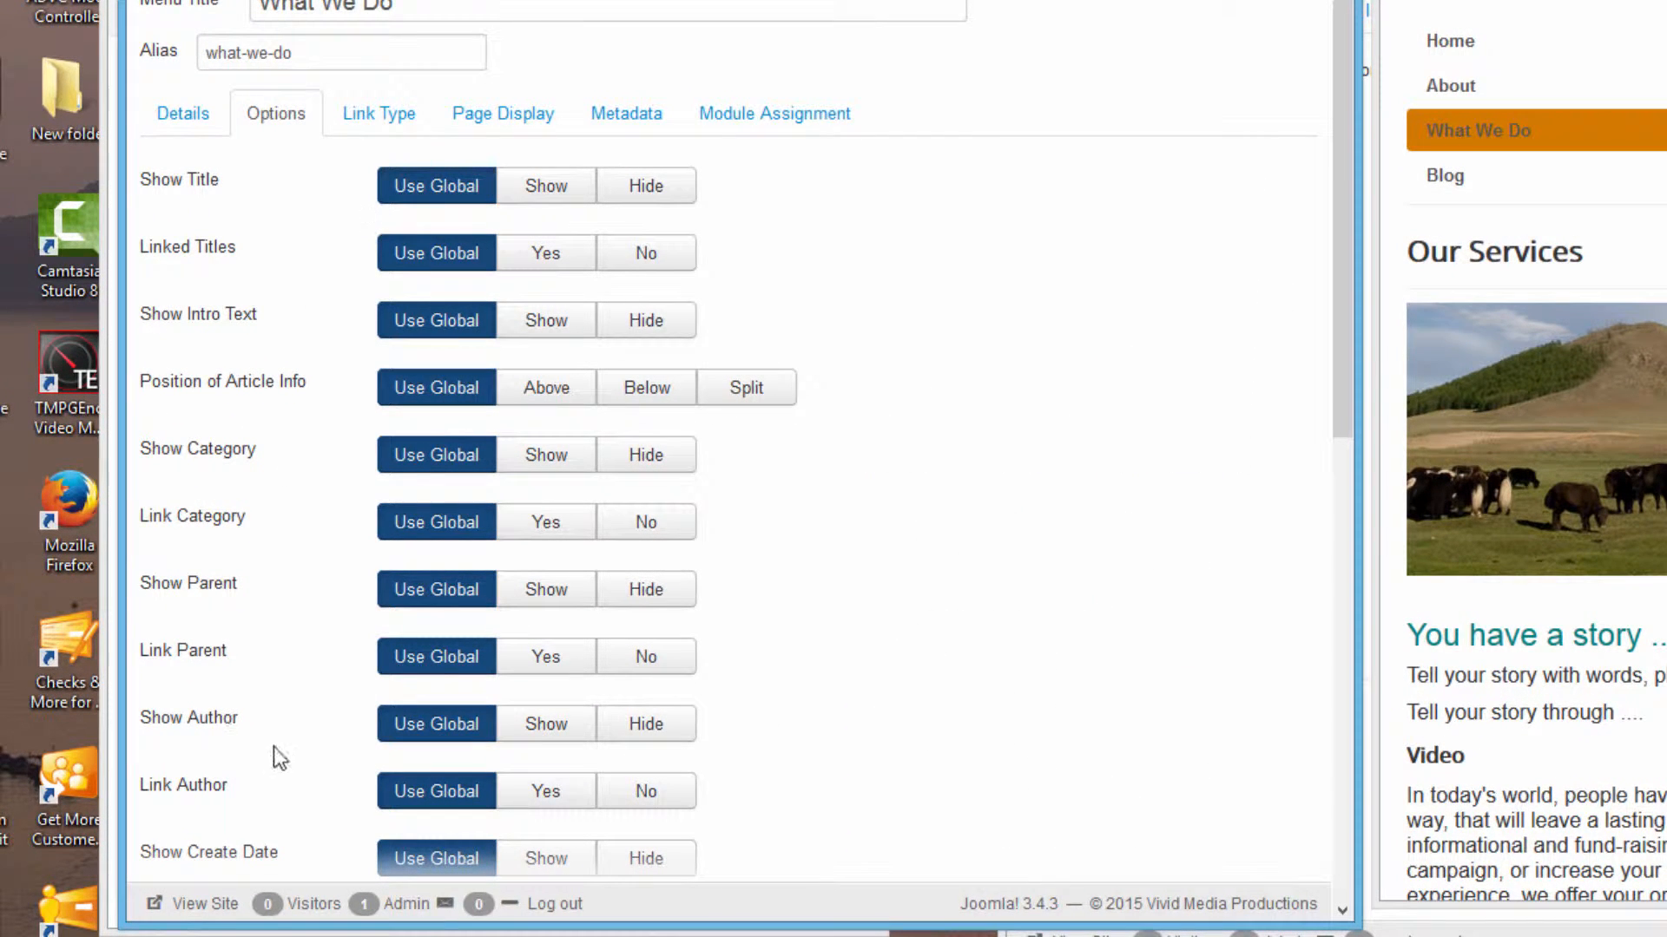
Set the menu item's Show Author option to Show, save it, and check the end of the refreshed public page.
{"action": "mouse_move", "coordinate": [199, 736]}
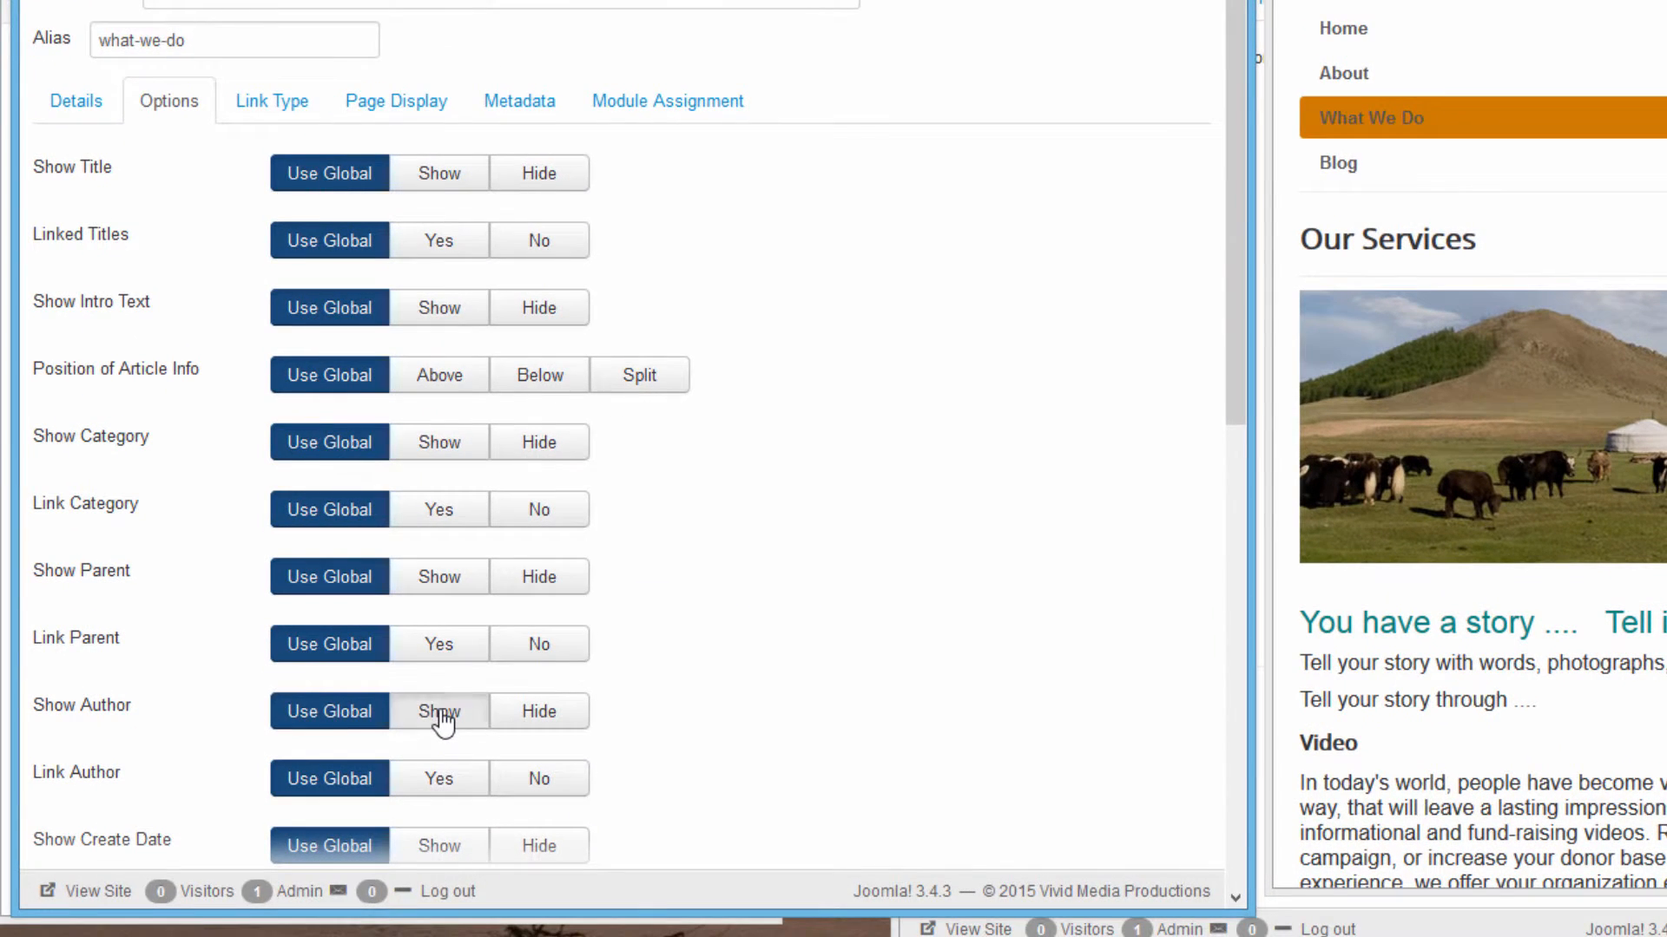
{"action": "left_click", "coordinate": [449, 713]}
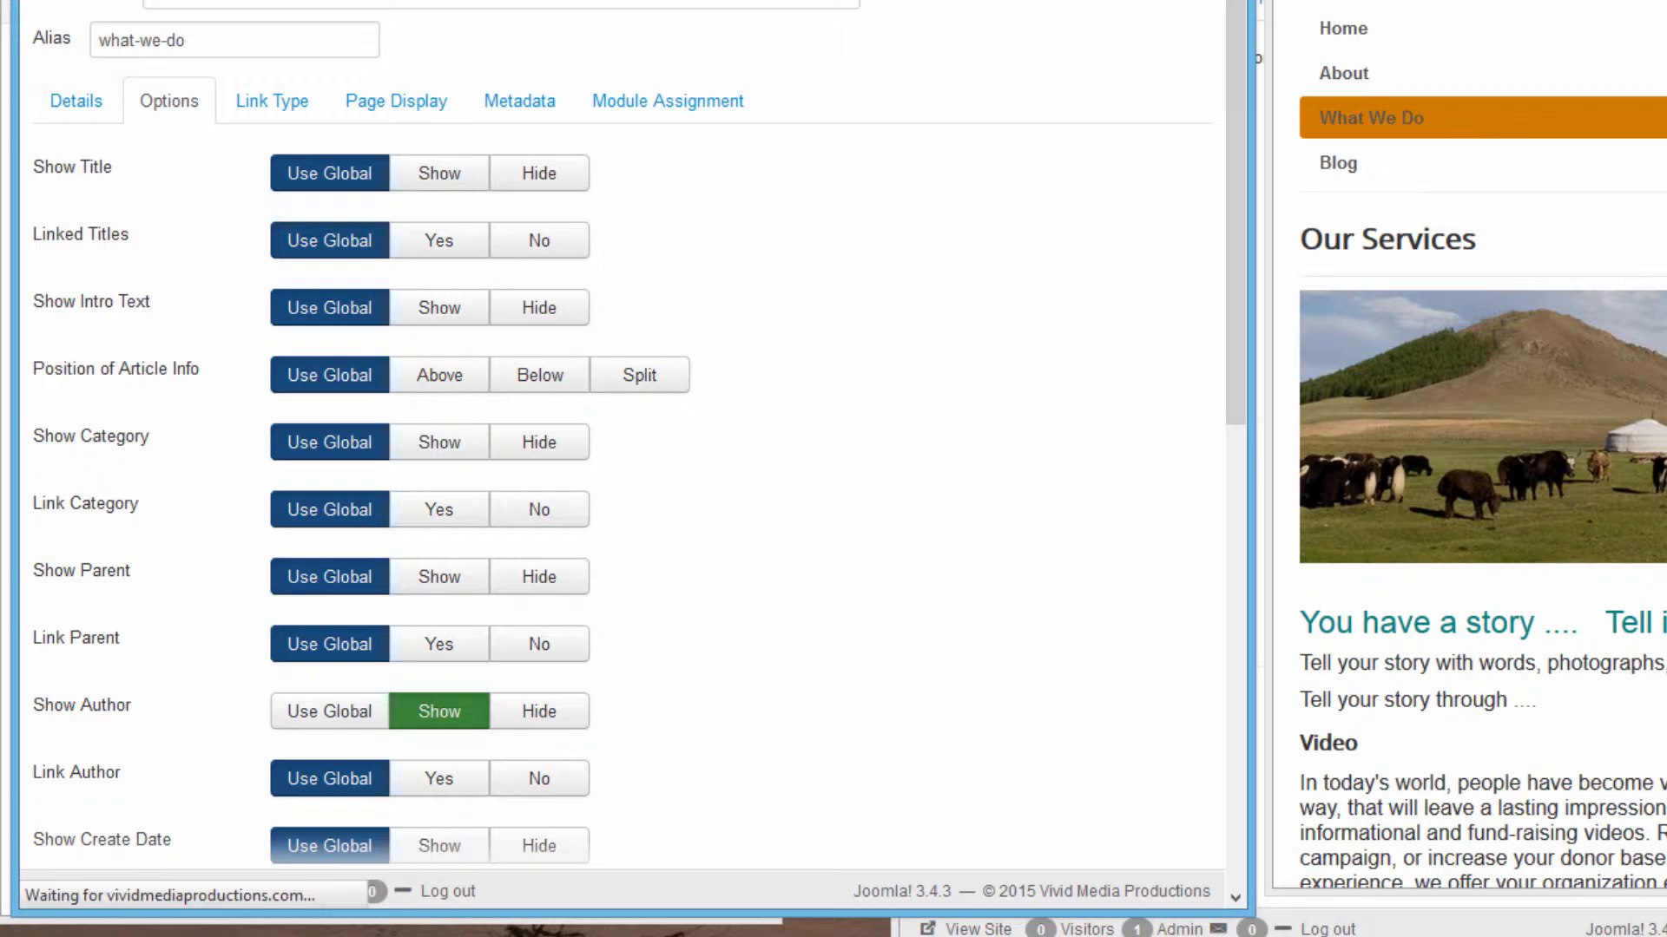
{"action": "key", "text": "F5"}
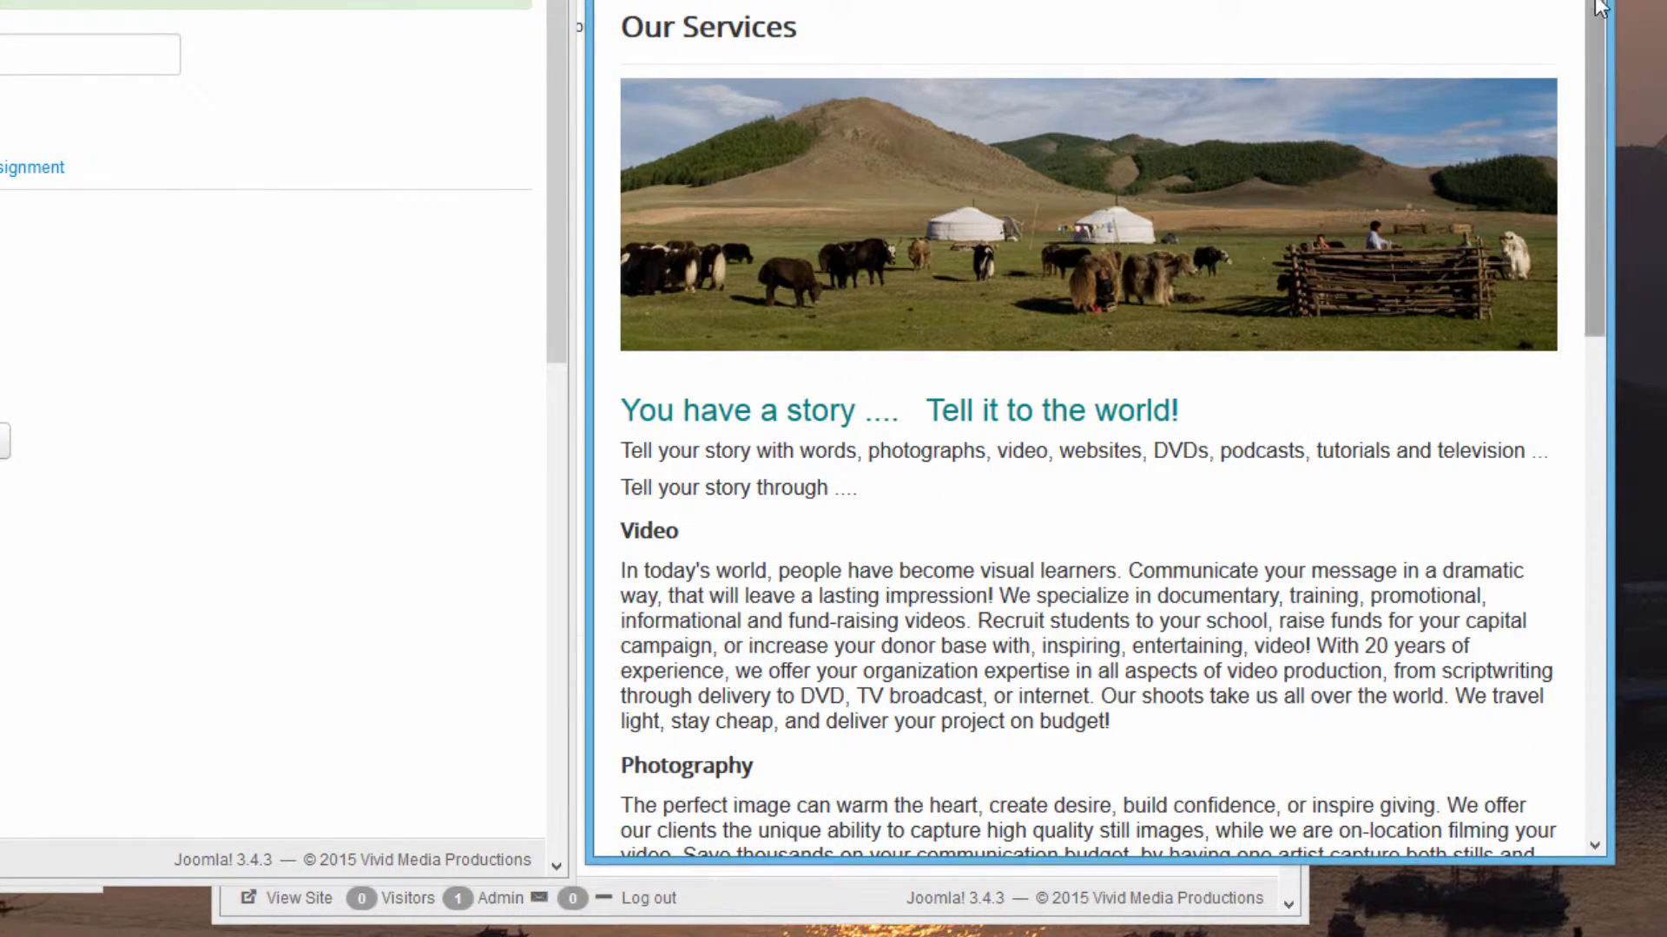
{"action": "mouse_move", "coordinate": [1597, 157]}
{"action": "left_mouse_down"}
{"action": "mouse_move", "coordinate": [1633, 482]}
{"action": "mouse_move", "coordinate": [1505, 530]}
{"action": "left_mouse_up"}
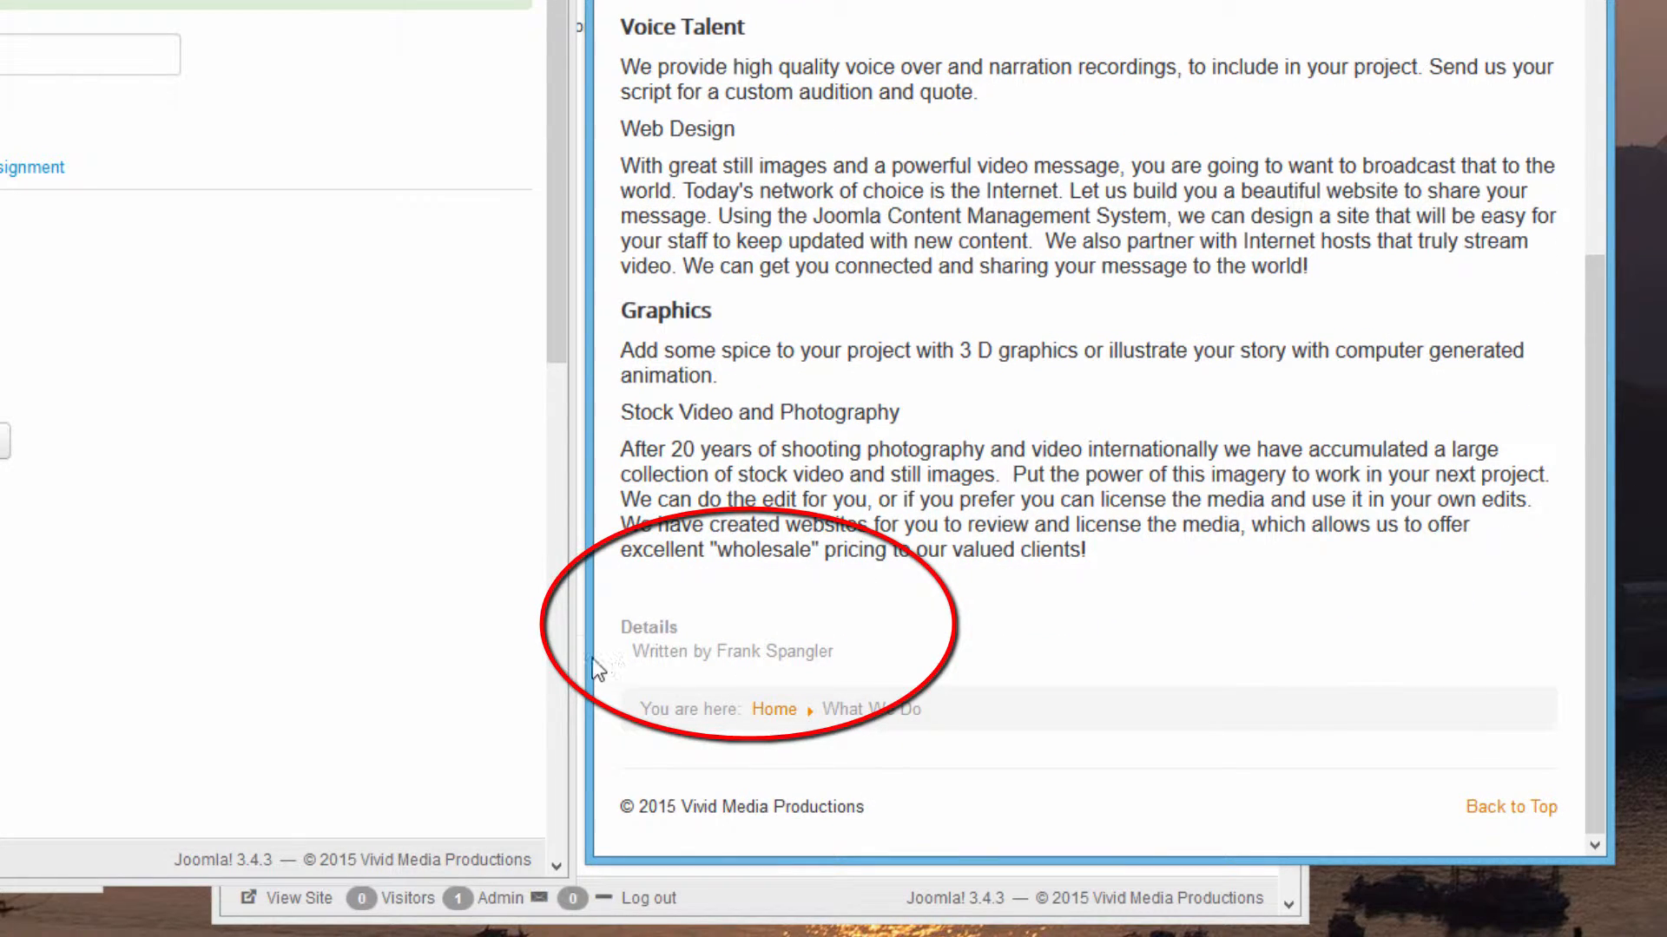
Set the What We Do menu item's Show Hits and Show Create Date options to Show.
{"action": "left_click_drag", "start_coordinate": [553, 345], "coordinate": [598, 795]}
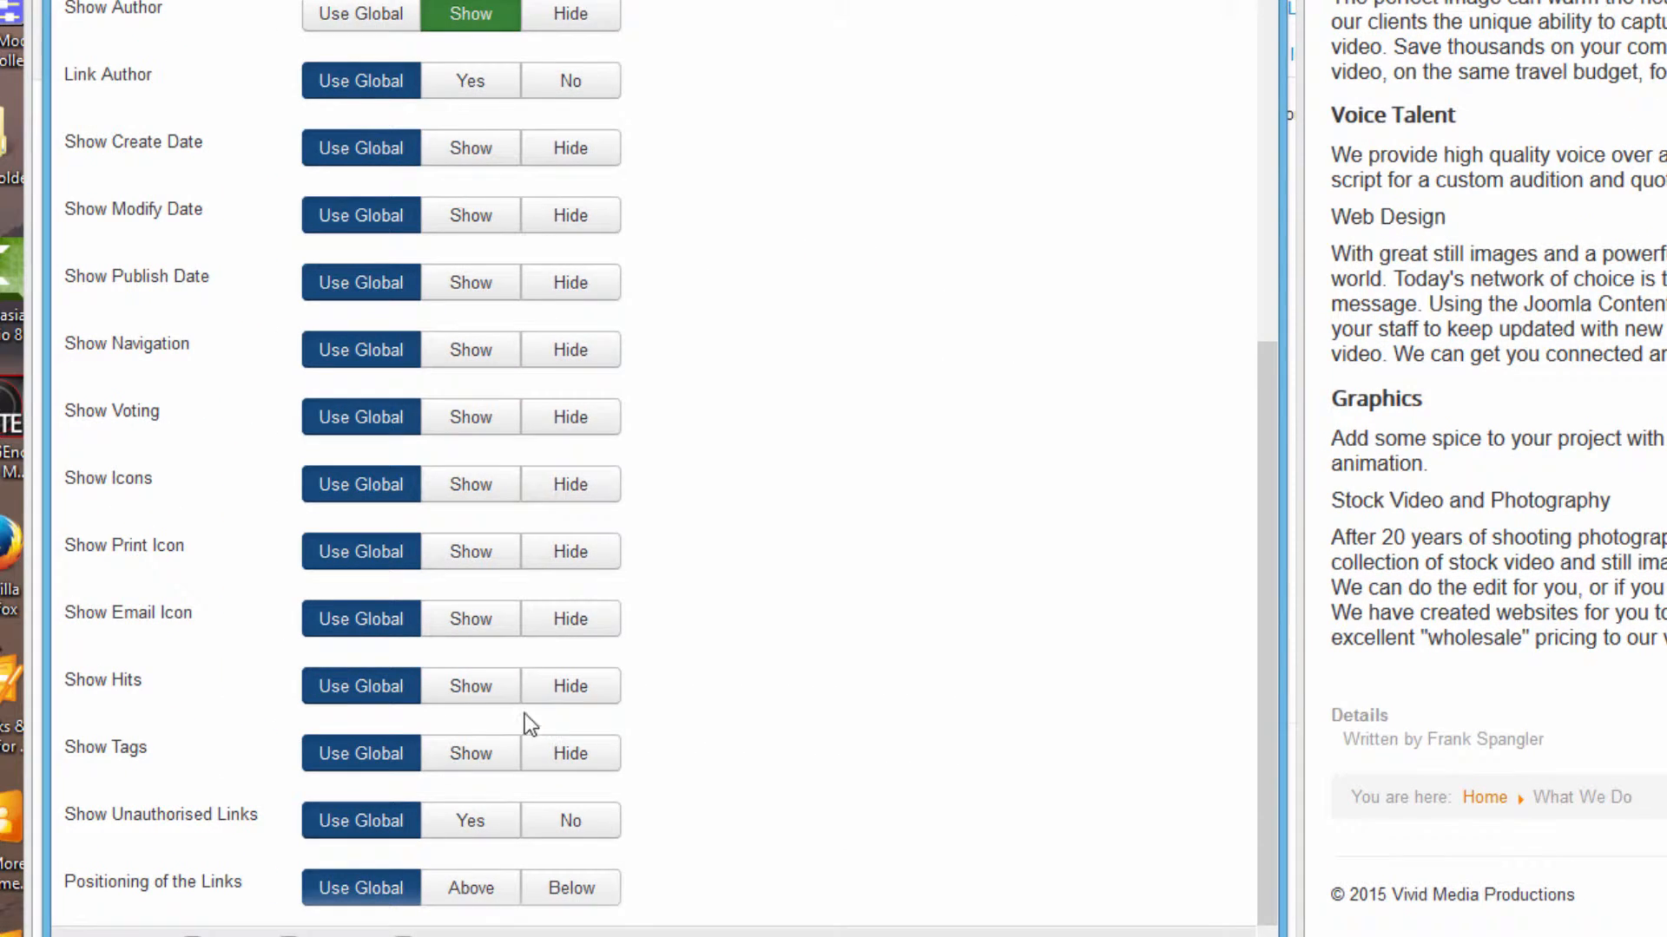
{"action": "left_click", "coordinate": [479, 690]}
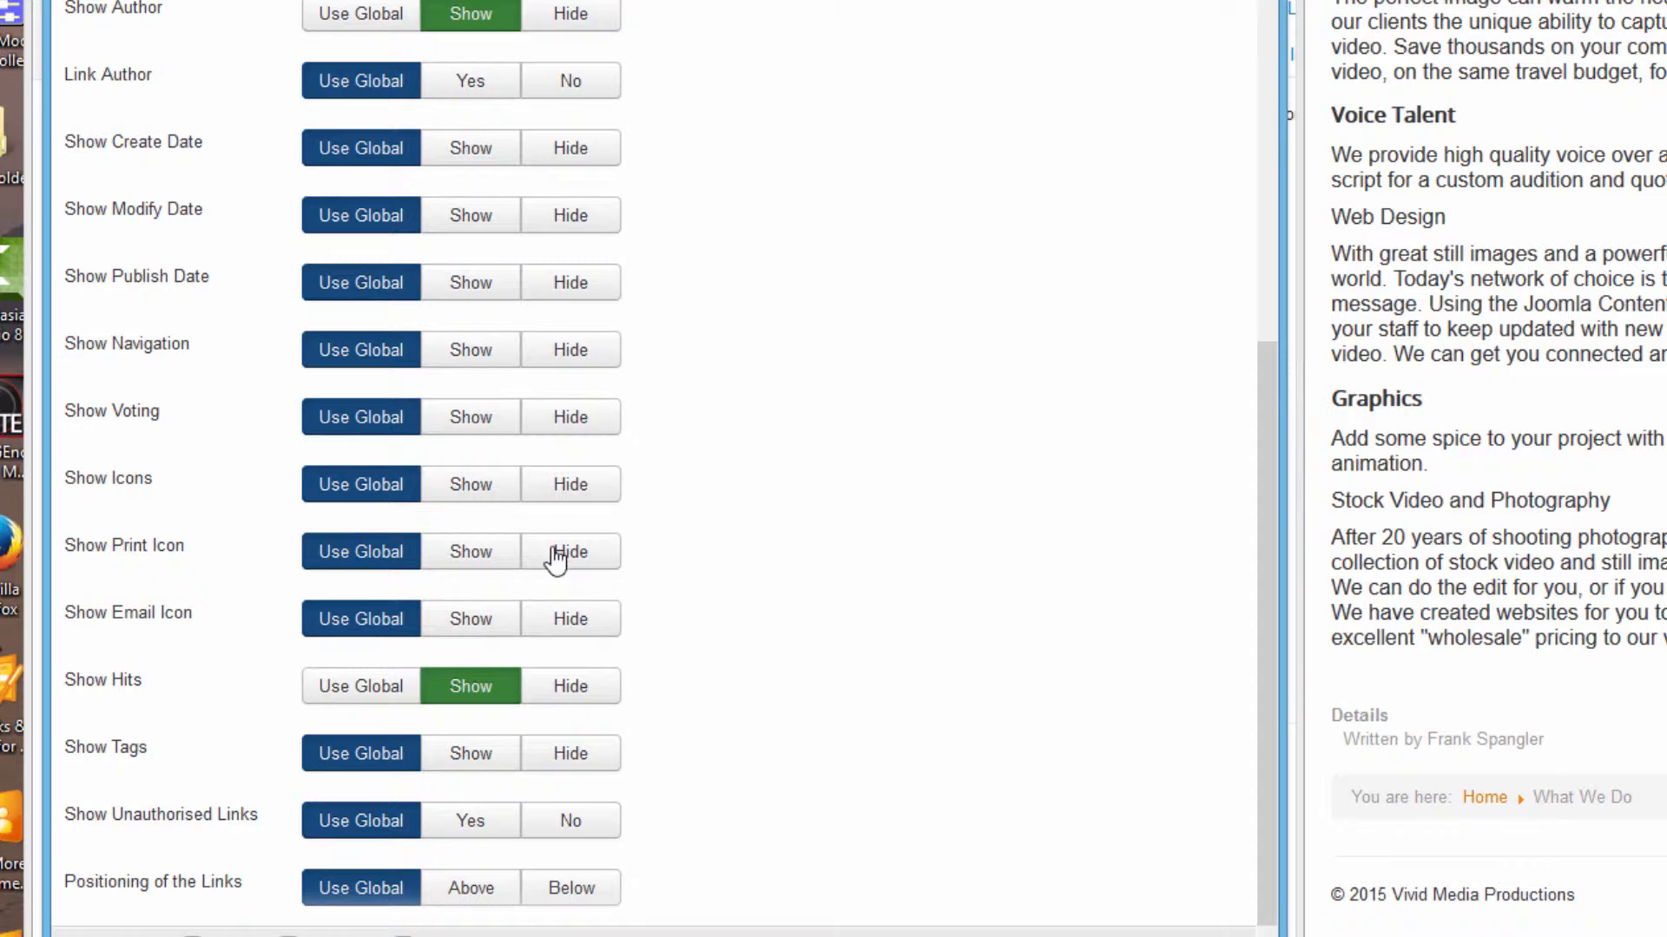
{"action": "left_click", "coordinate": [476, 153]}
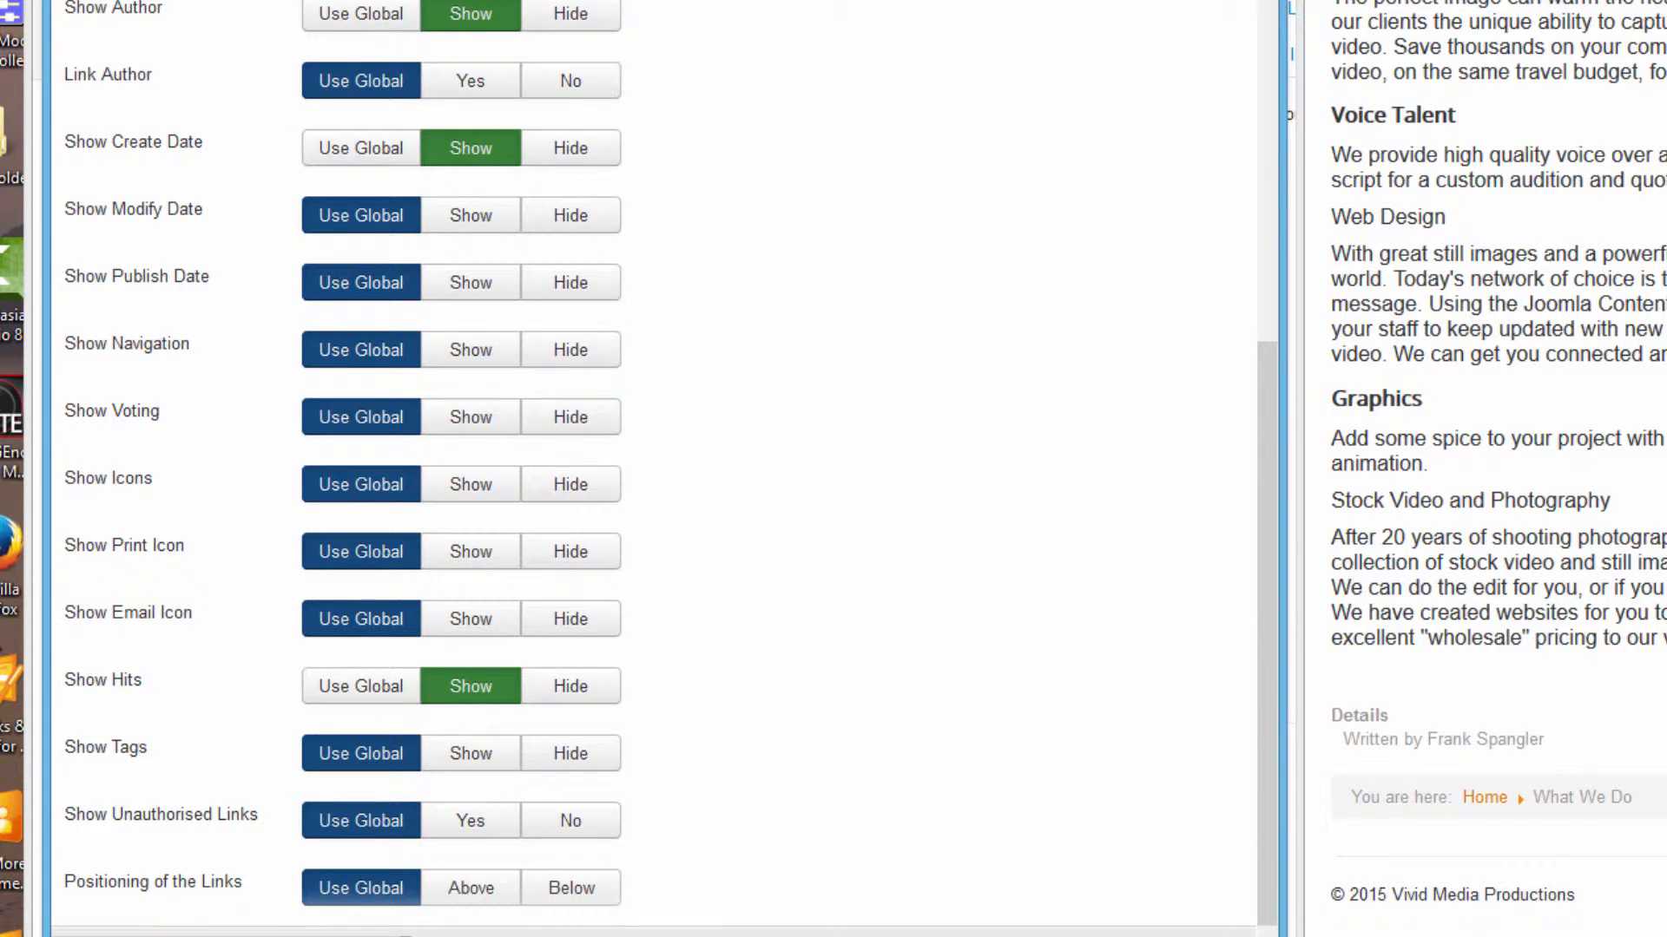
Open the What We Do menu item from the menu items list and change its menu item type to Category Blog.
{"action": "left_click", "coordinate": [1658, 4]}
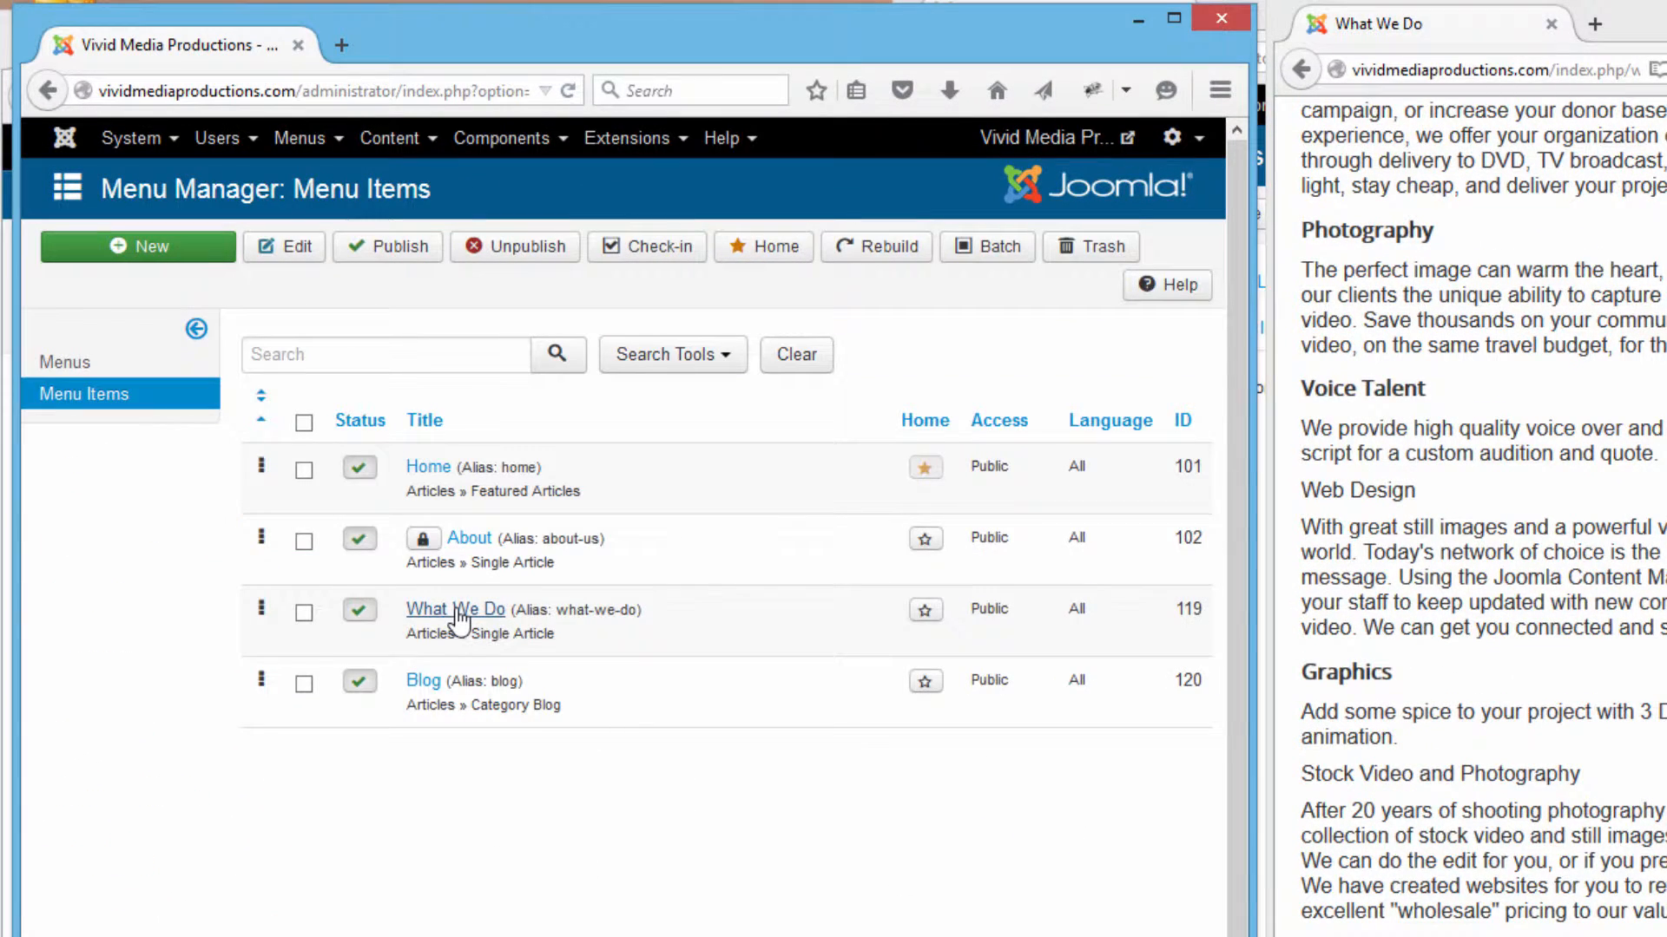
{"action": "left_click", "coordinate": [459, 610]}
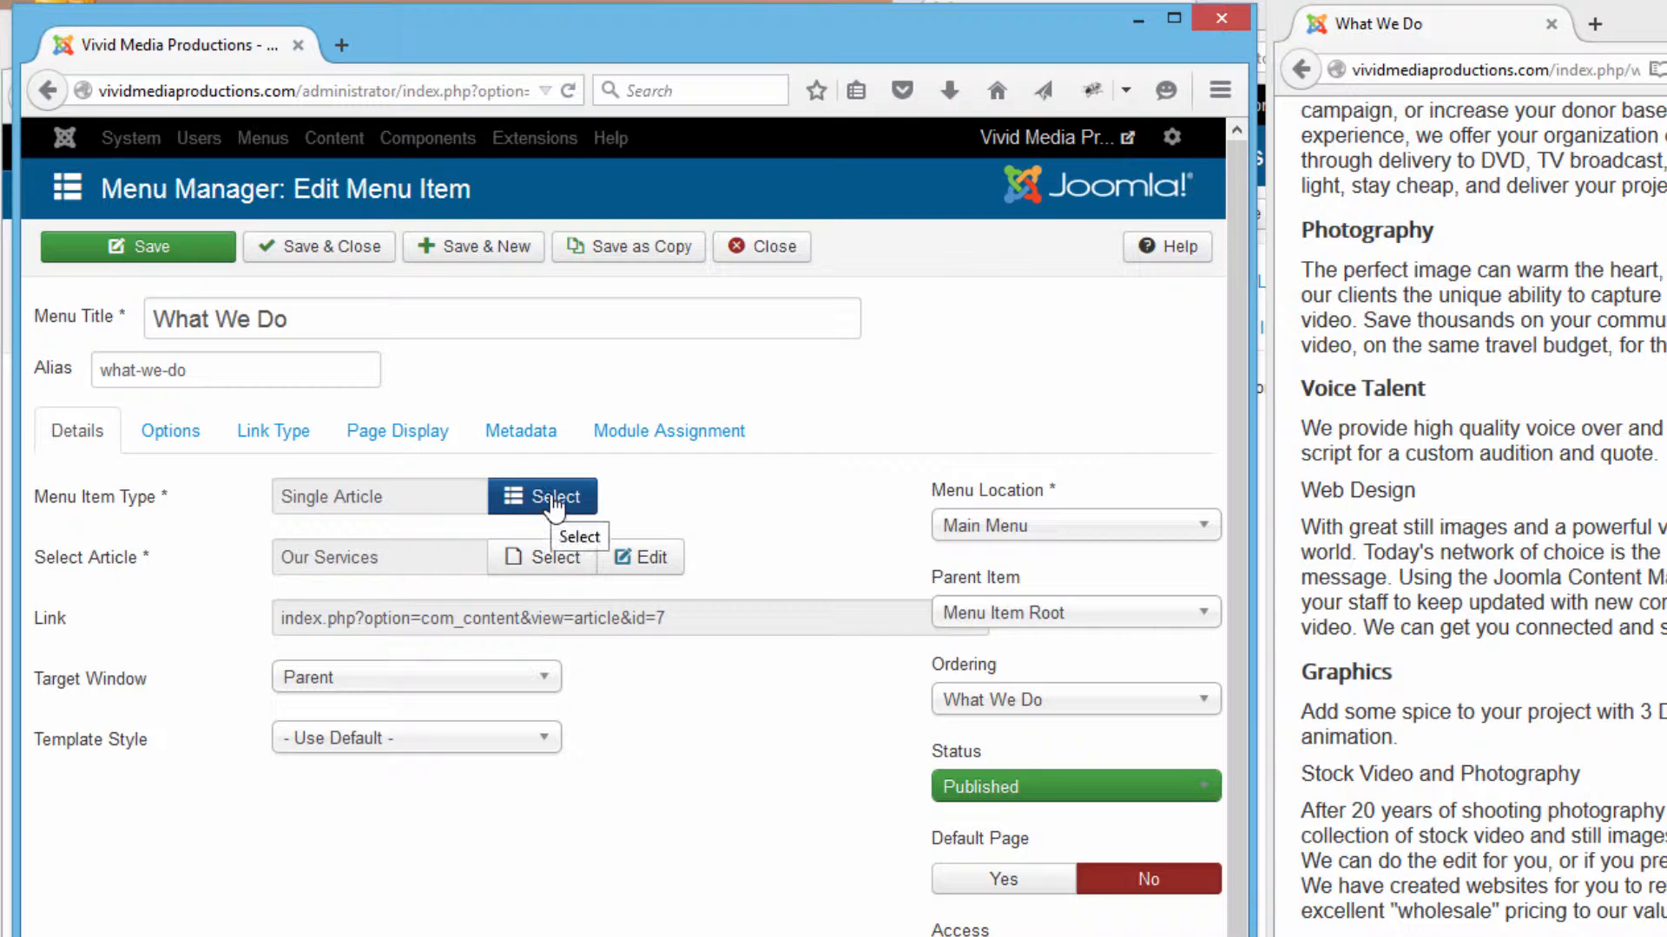
{"action": "left_click", "coordinate": [552, 499]}
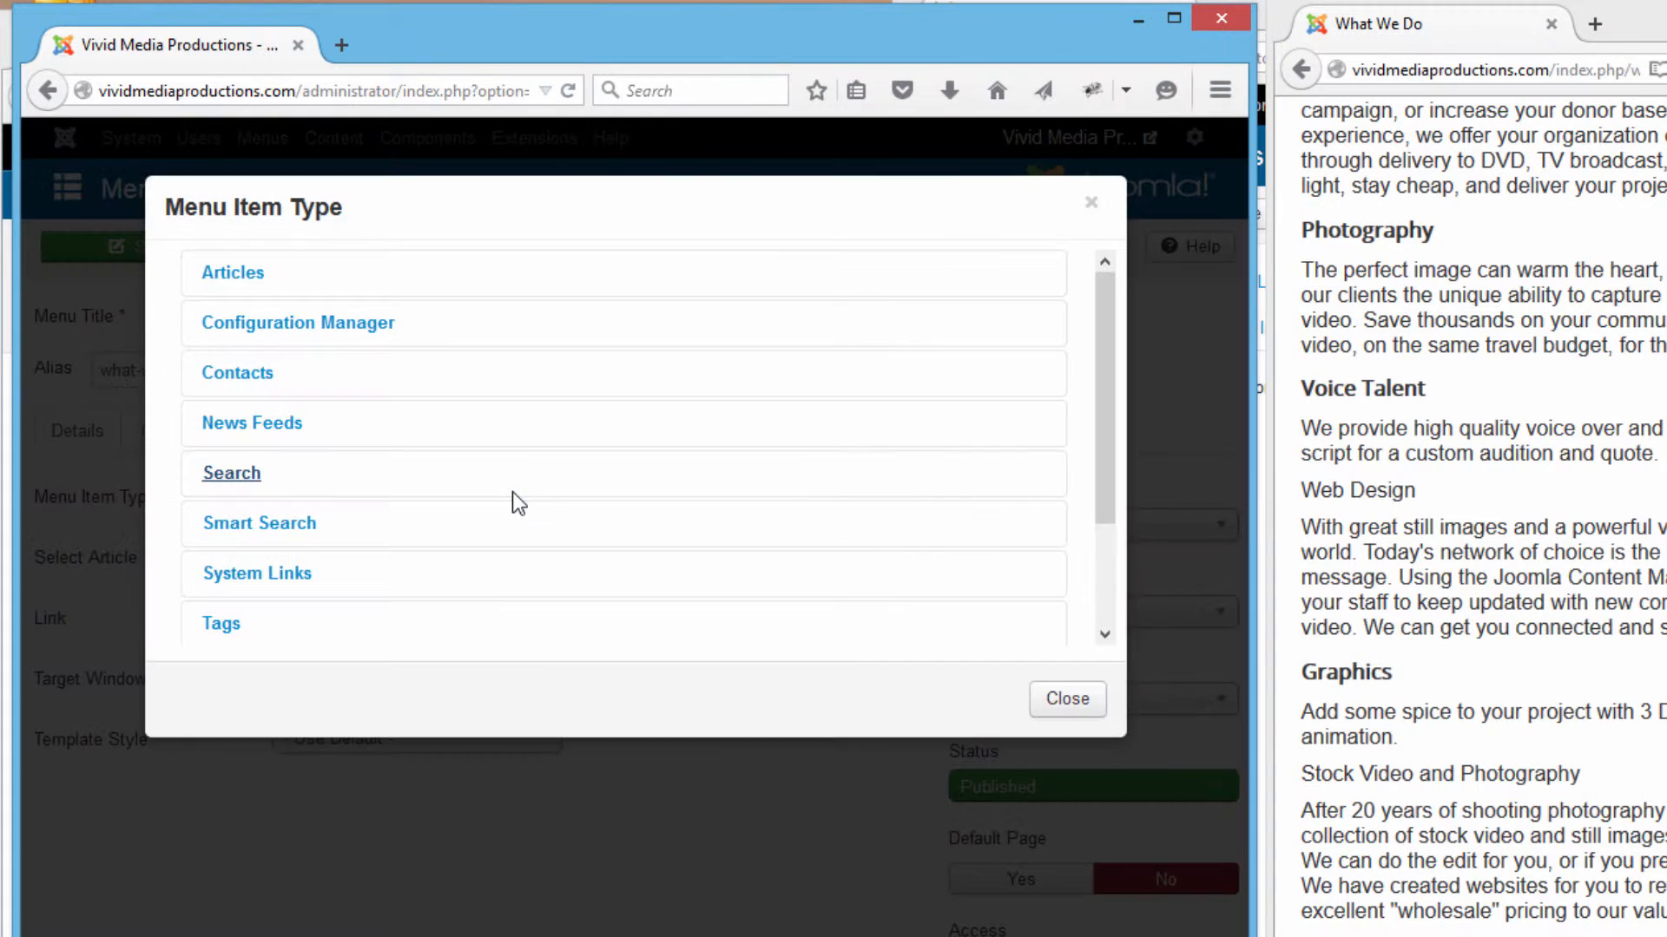
{"action": "left_click", "coordinate": [259, 276]}
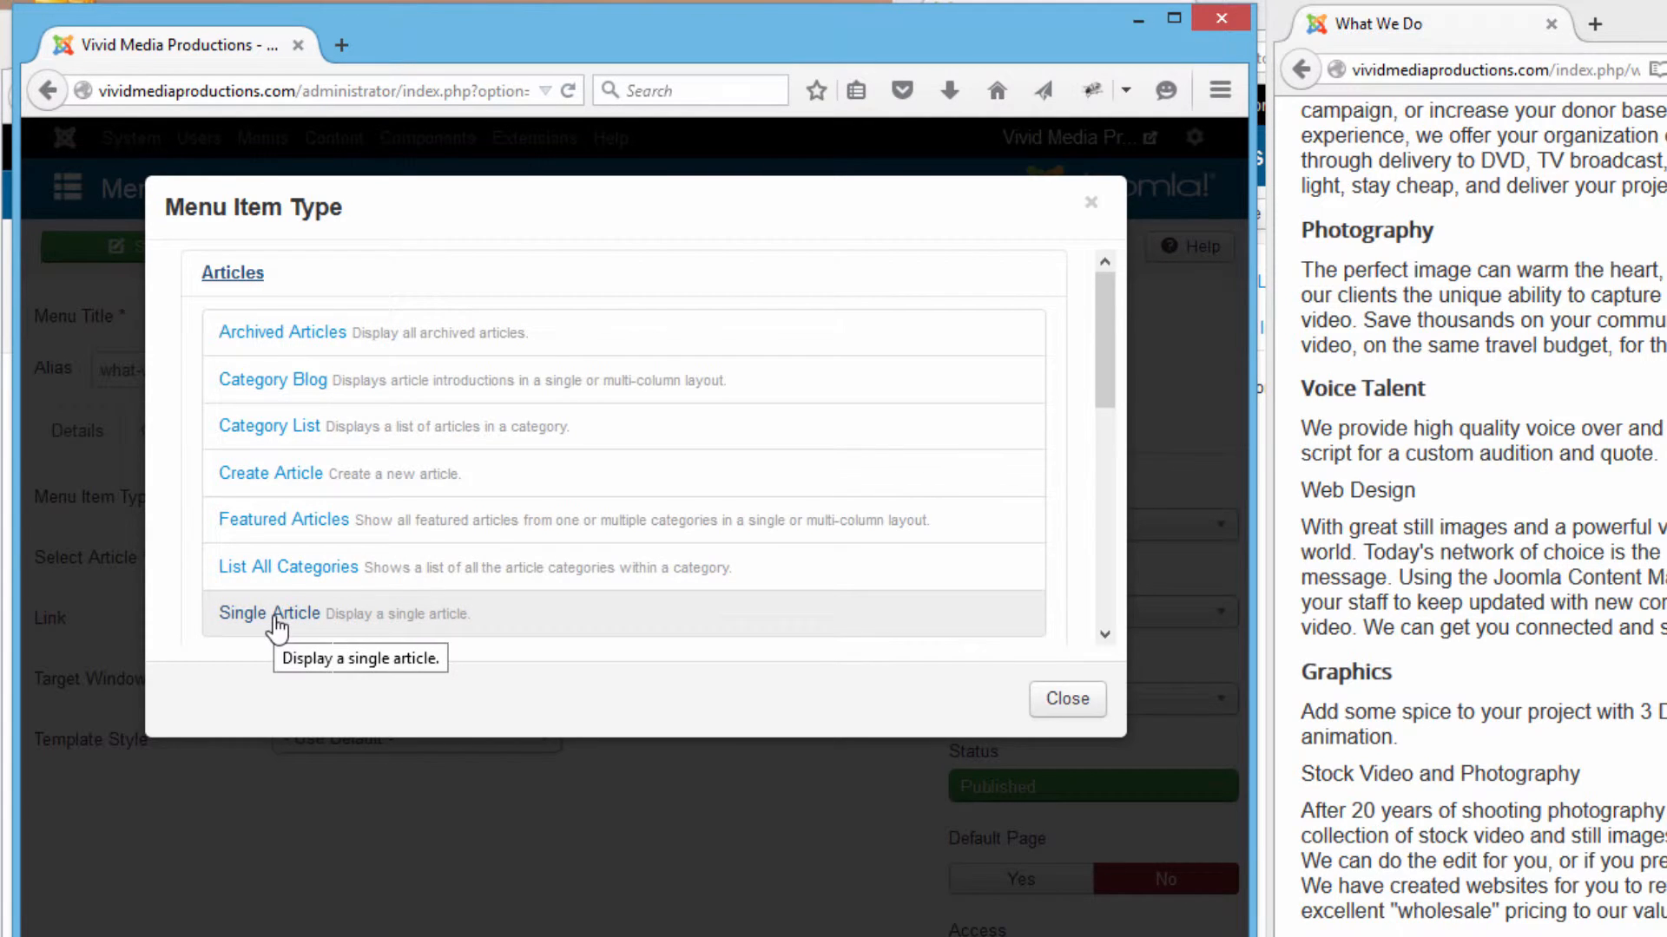
{"action": "left_click", "coordinate": [290, 387]}
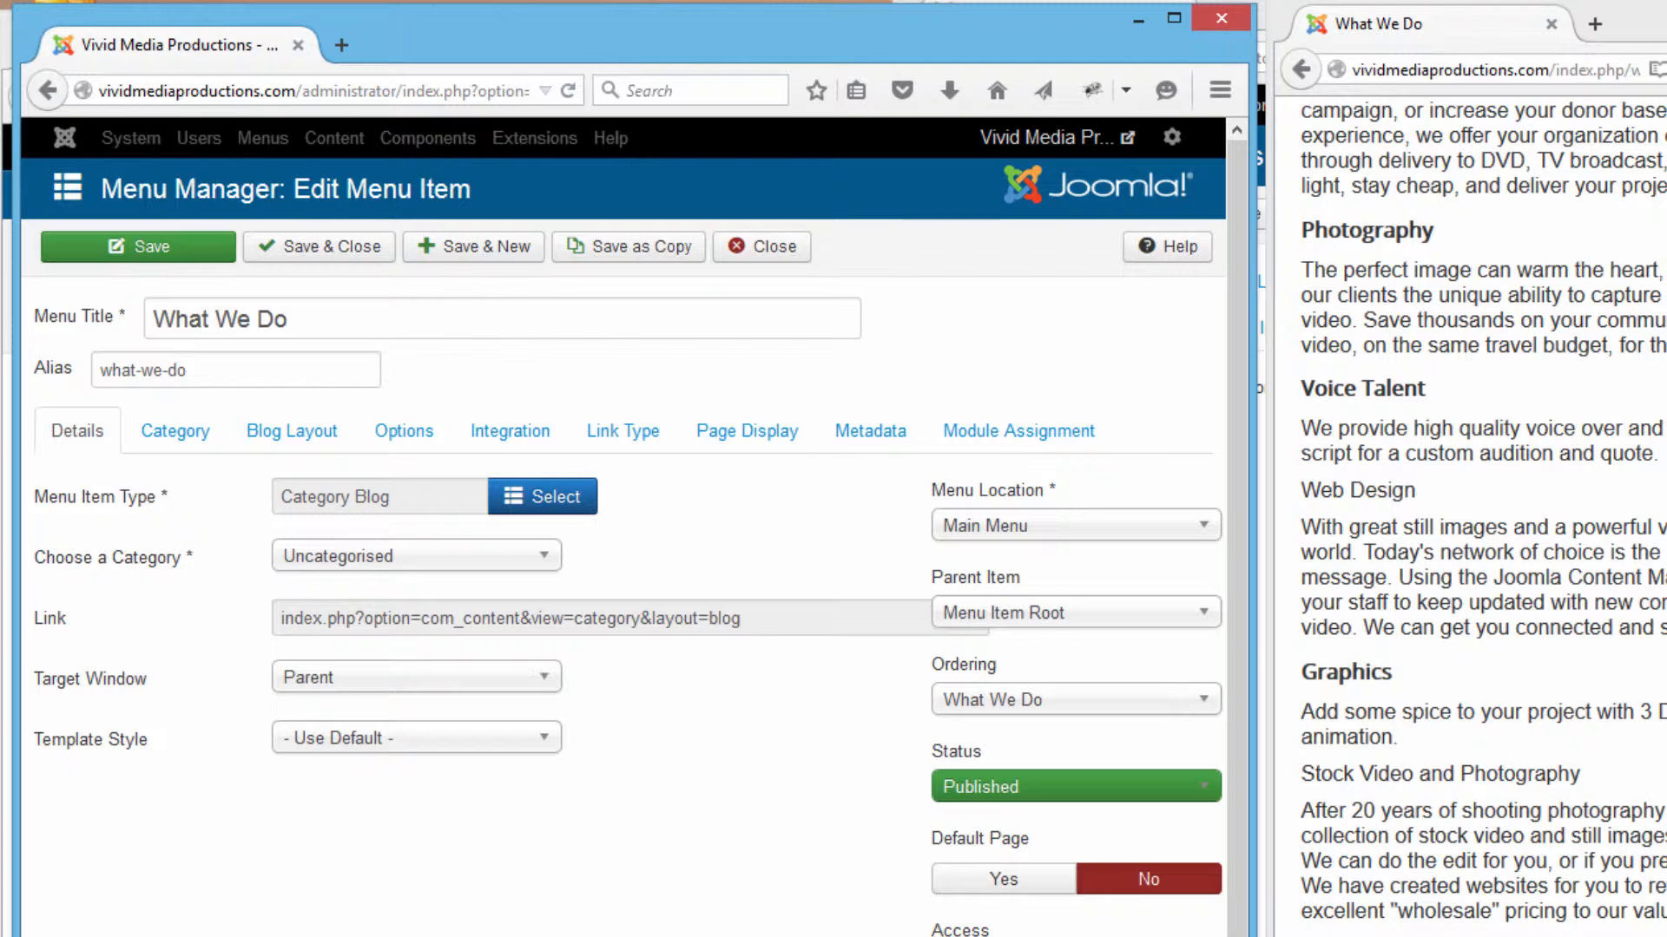
Choose Blog Articles as the What We Do menu item's category and save the menu item.
{"action": "left_click", "coordinate": [536, 559]}
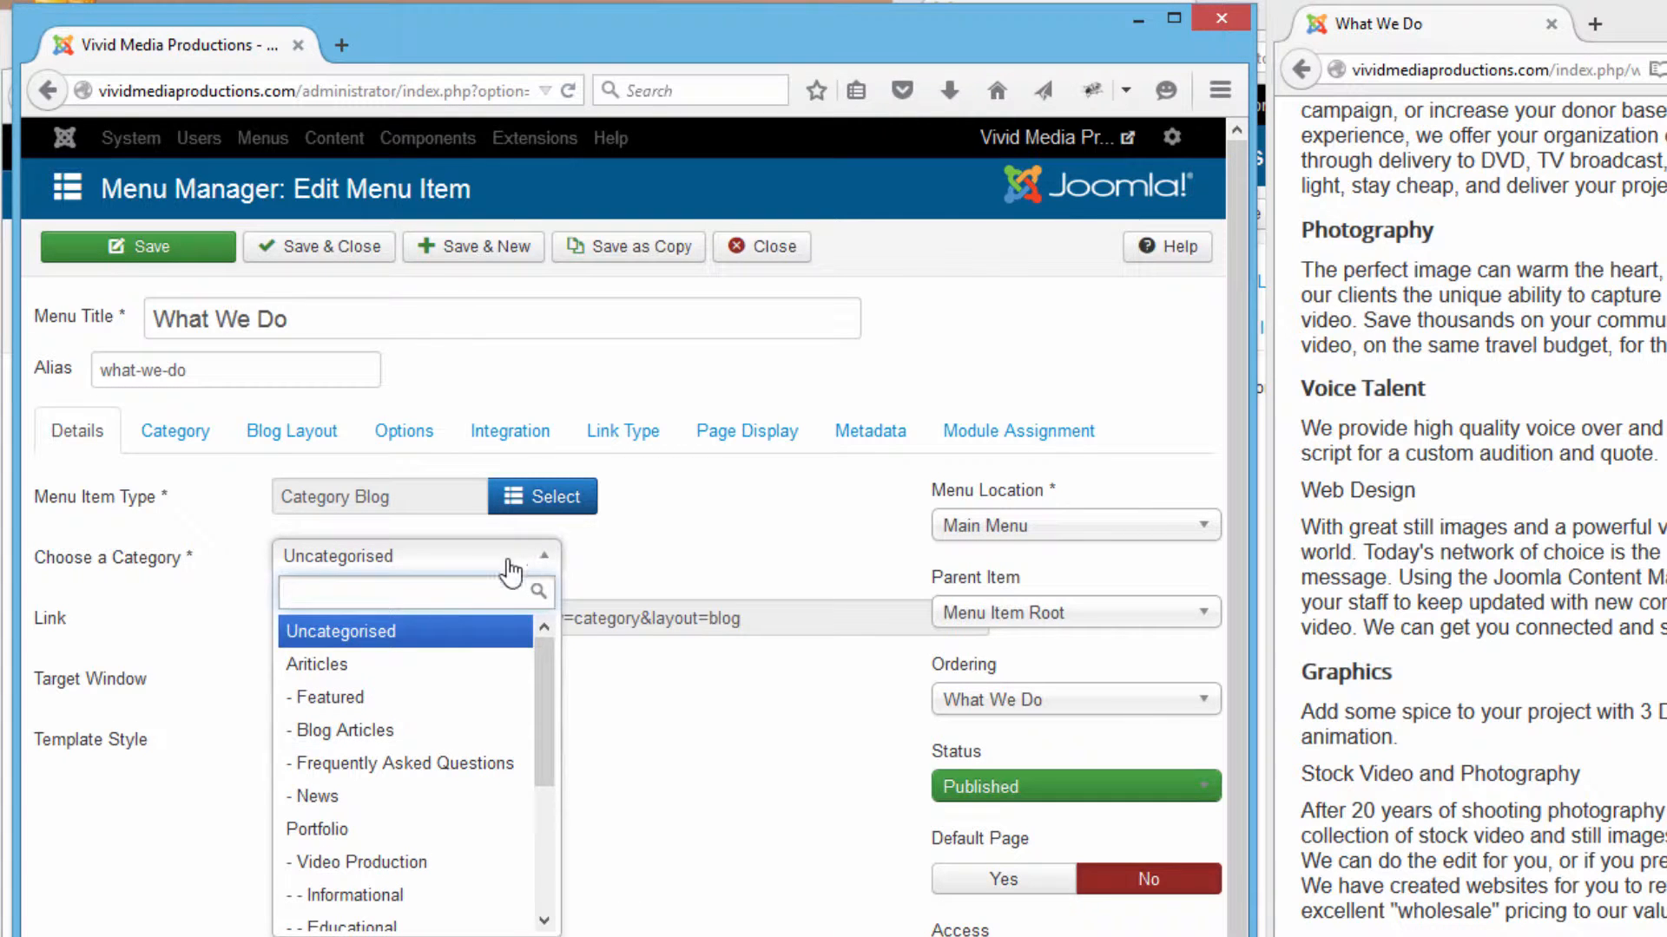
{"action": "left_click", "coordinate": [403, 738]}
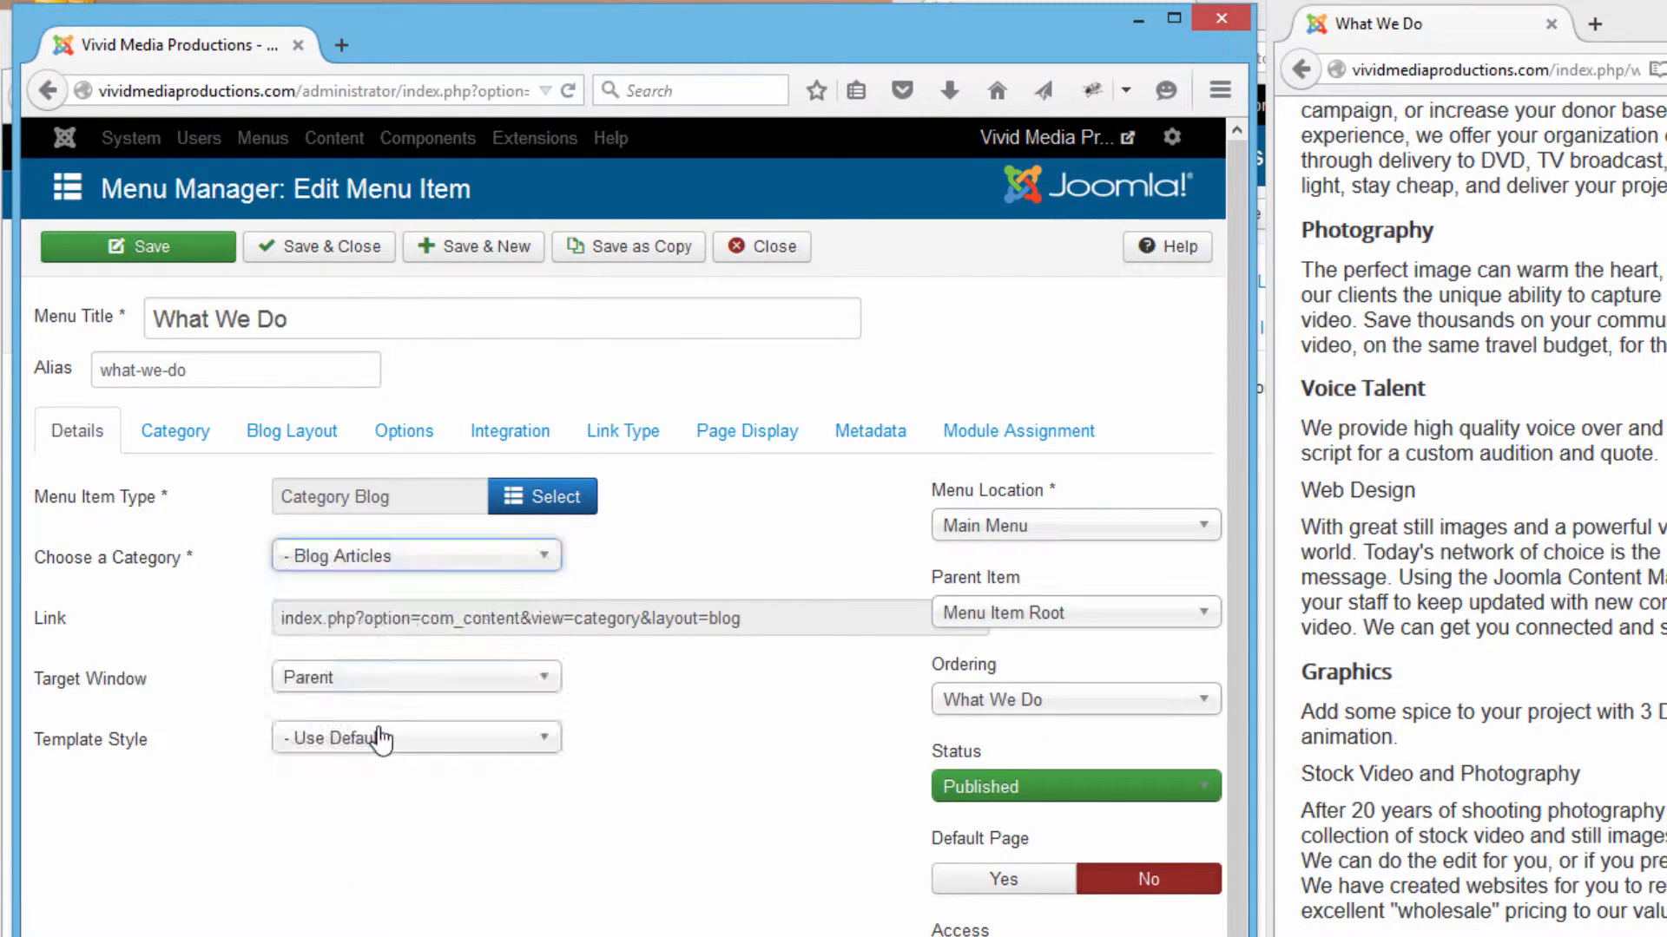
{"action": "left_click", "coordinate": [167, 250]}
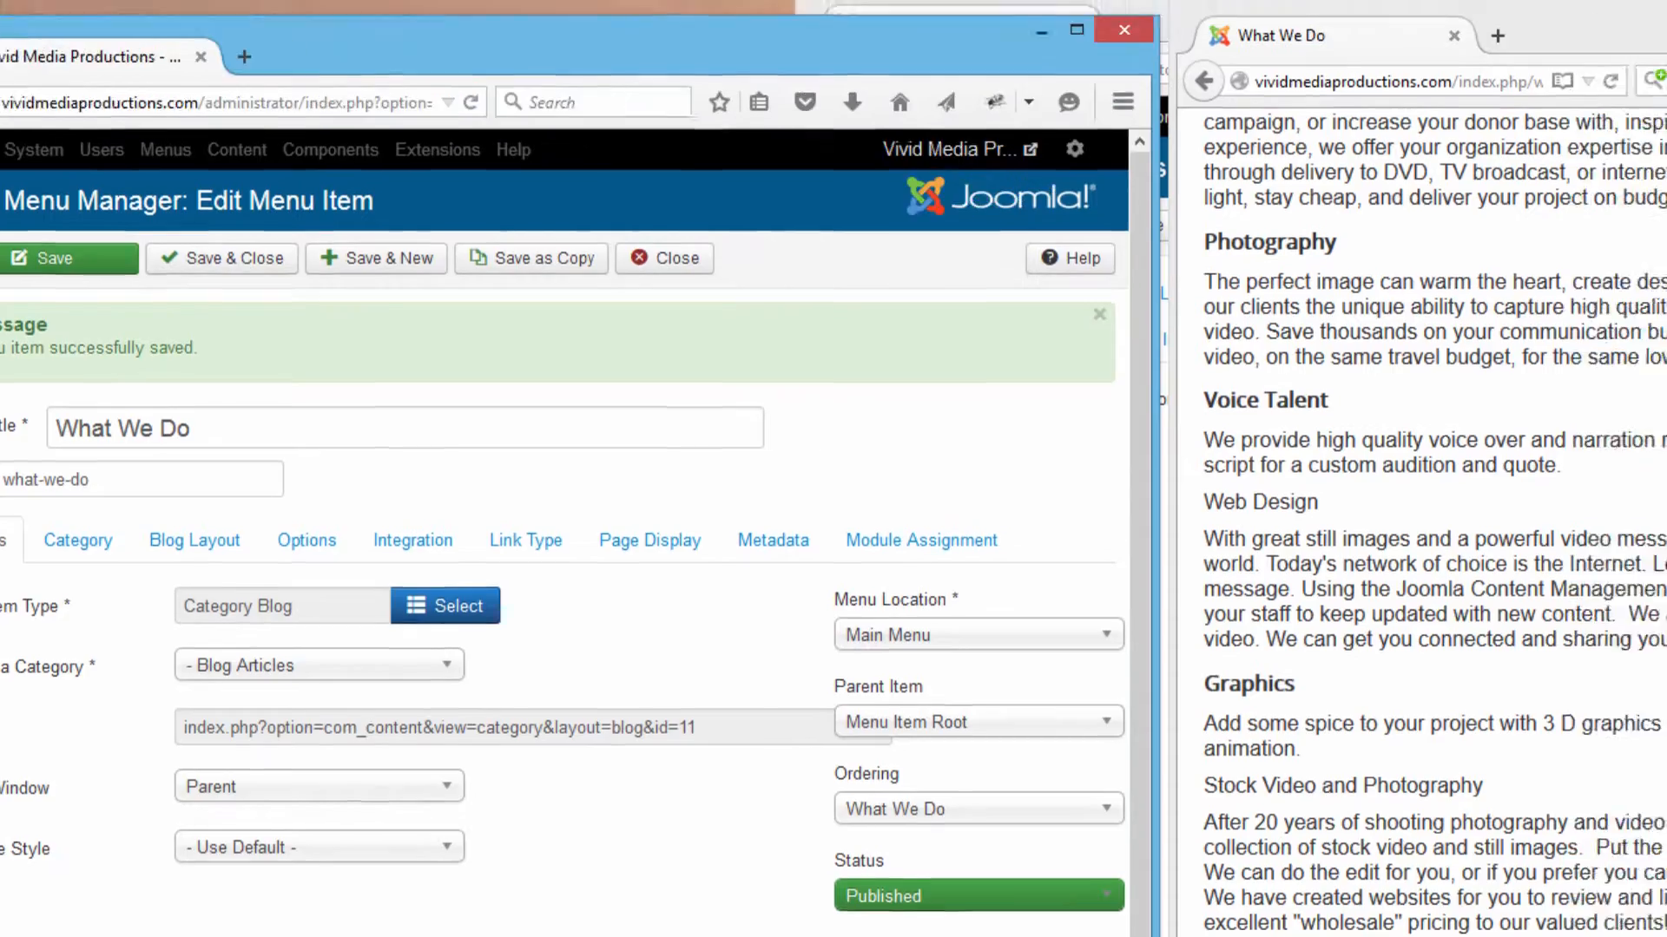
Refresh the public What We Do page and examine the details shown beneath each blog article.
{"action": "left_click_drag", "start_coordinate": [1546, 486], "coordinate": [1546, 286]}
{"action": "key", "text": "F5"}
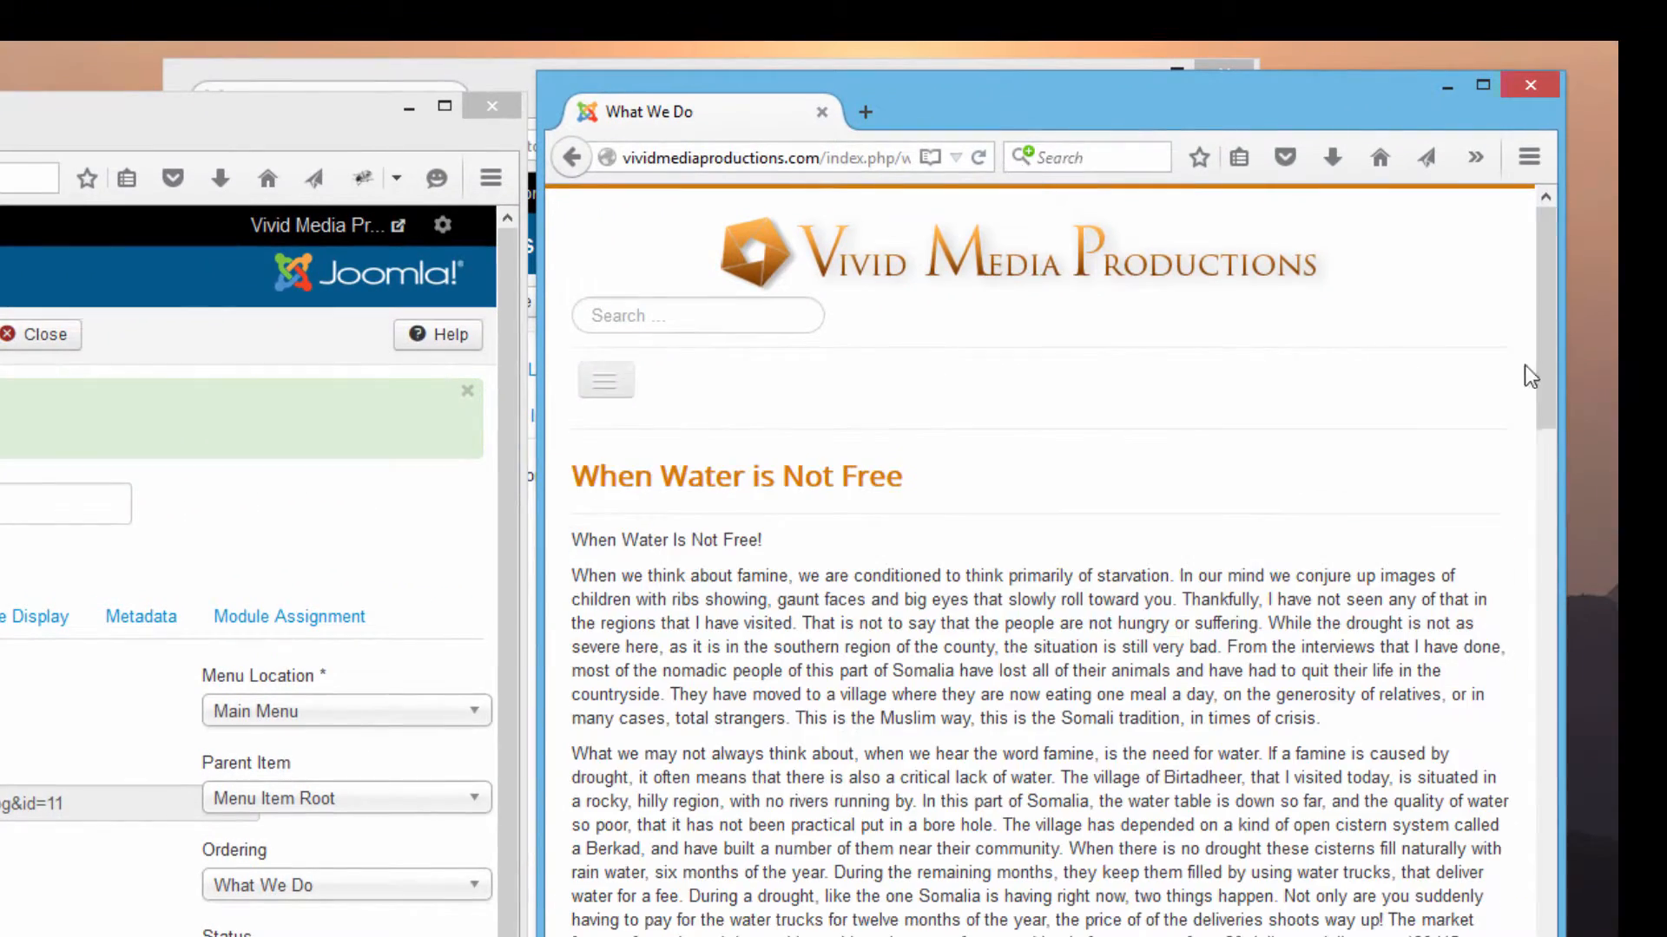
{"action": "left_click_drag", "start_coordinate": [1545, 349], "coordinate": [1550, 904]}
{"action": "scroll", "coordinate": [1042, 555], "scroll_direction": "down", "scroll_amount": 5}
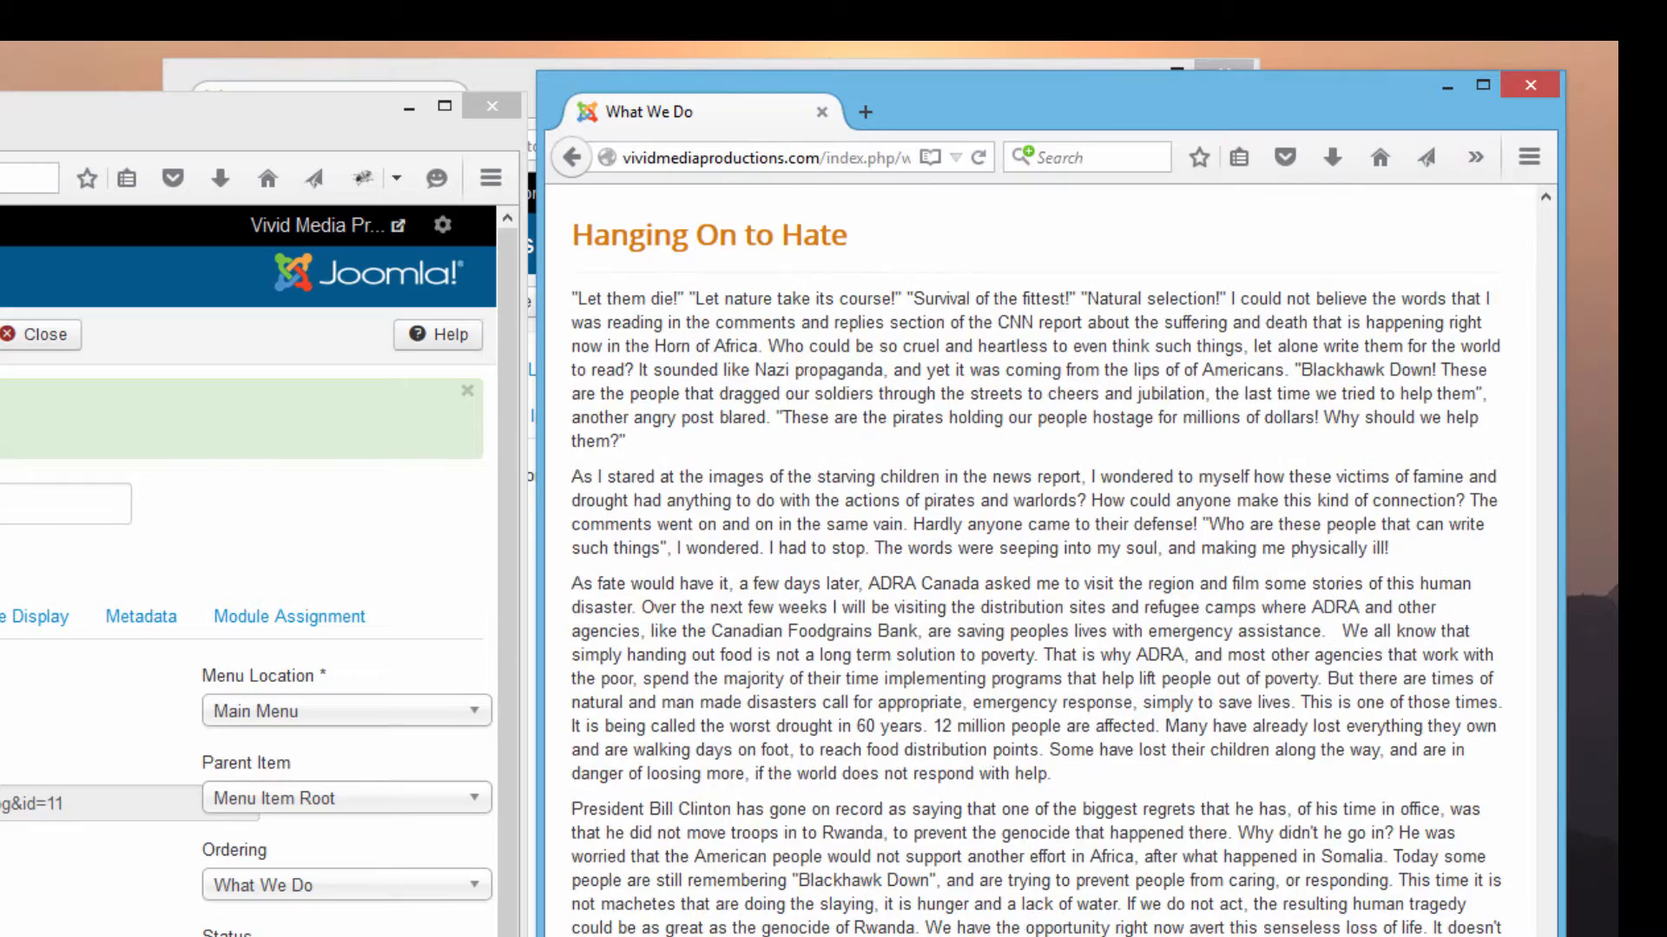
{"action": "scroll", "coordinate": [573, 560], "scroll_direction": "down", "scroll_amount": 15}
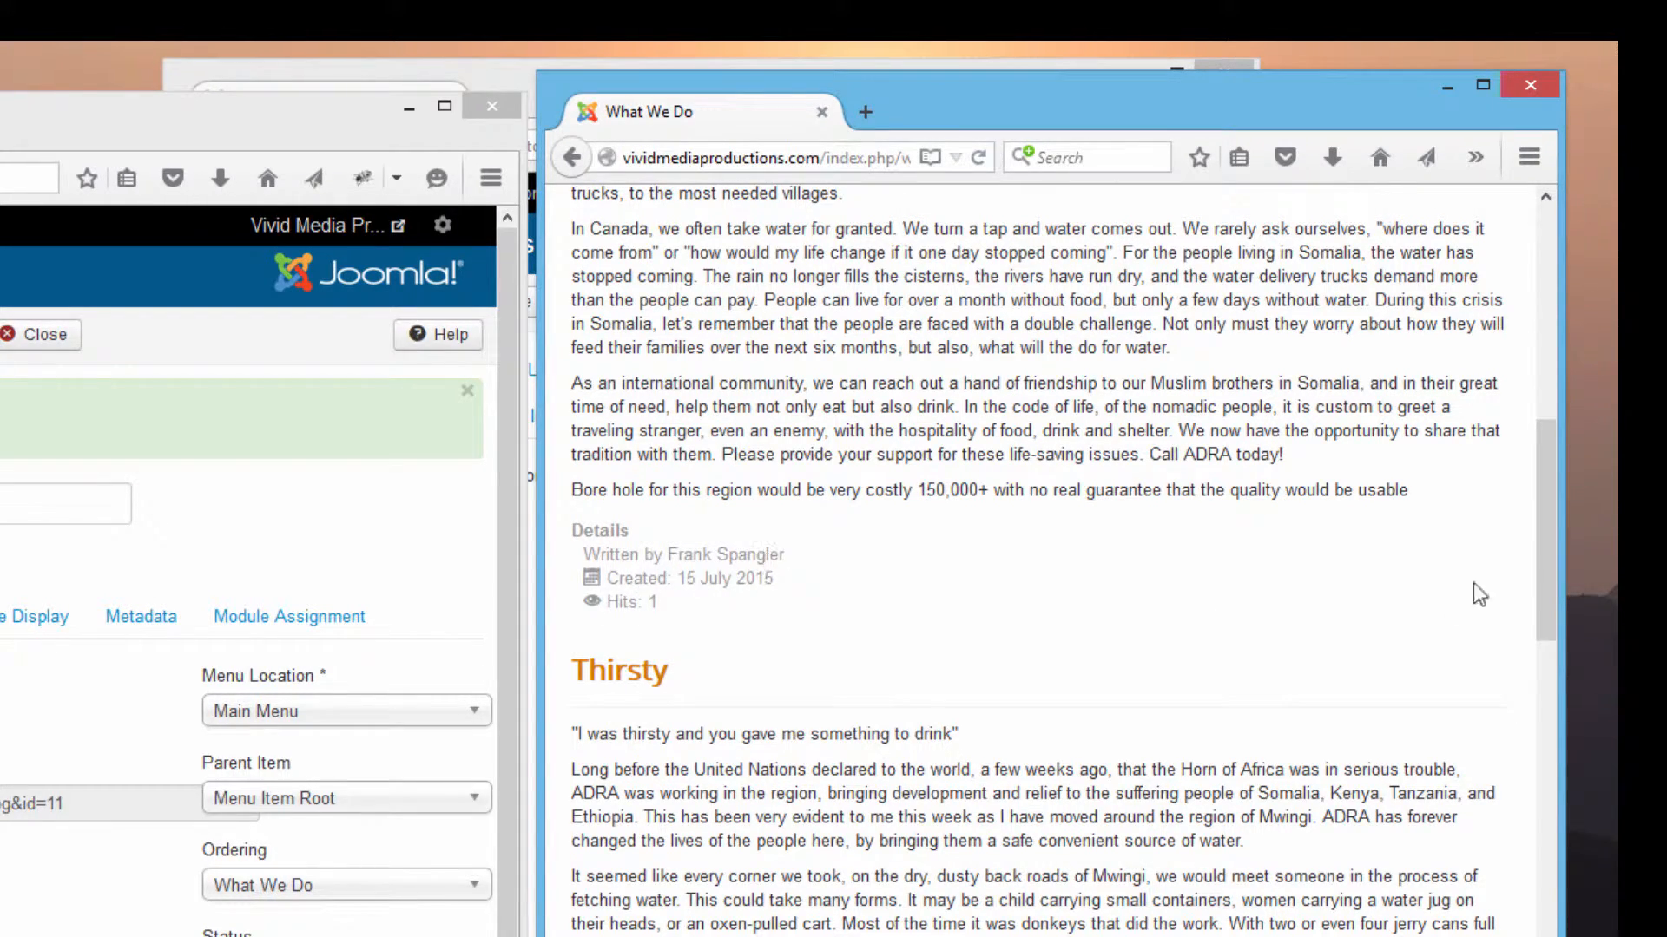
{"action": "left_click_drag", "start_coordinate": [1544, 590], "coordinate": [1398, 368]}
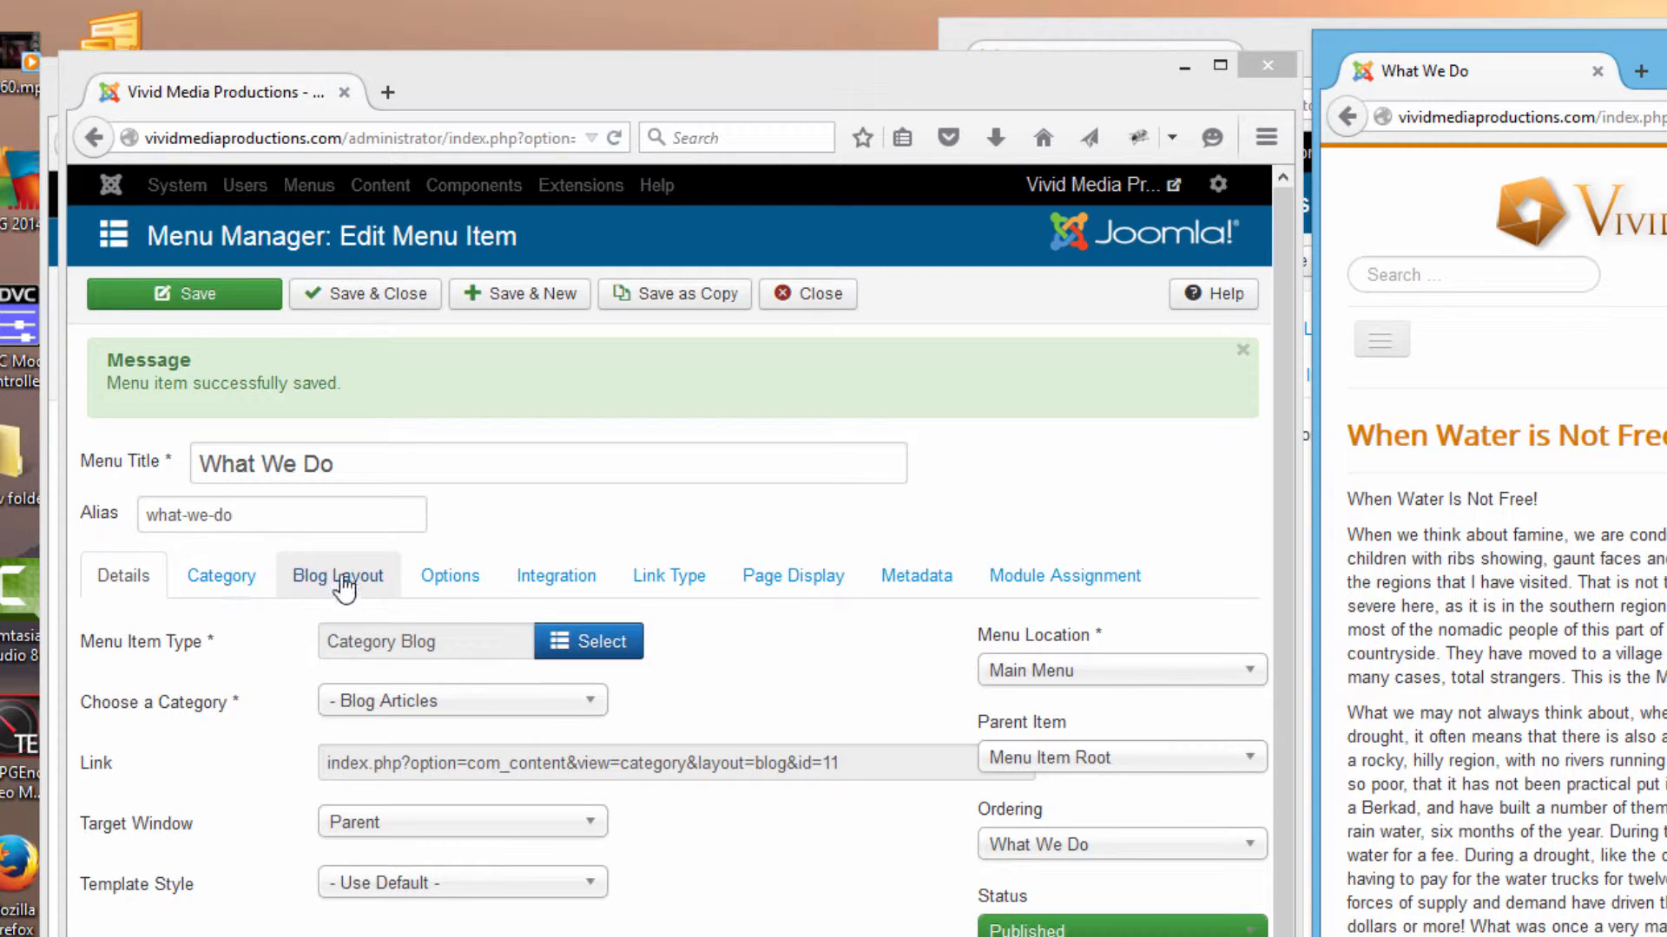
Set the What We Do blog menu item's Show Author option to Use Article Settings.
{"action": "left_click", "coordinate": [441, 580]}
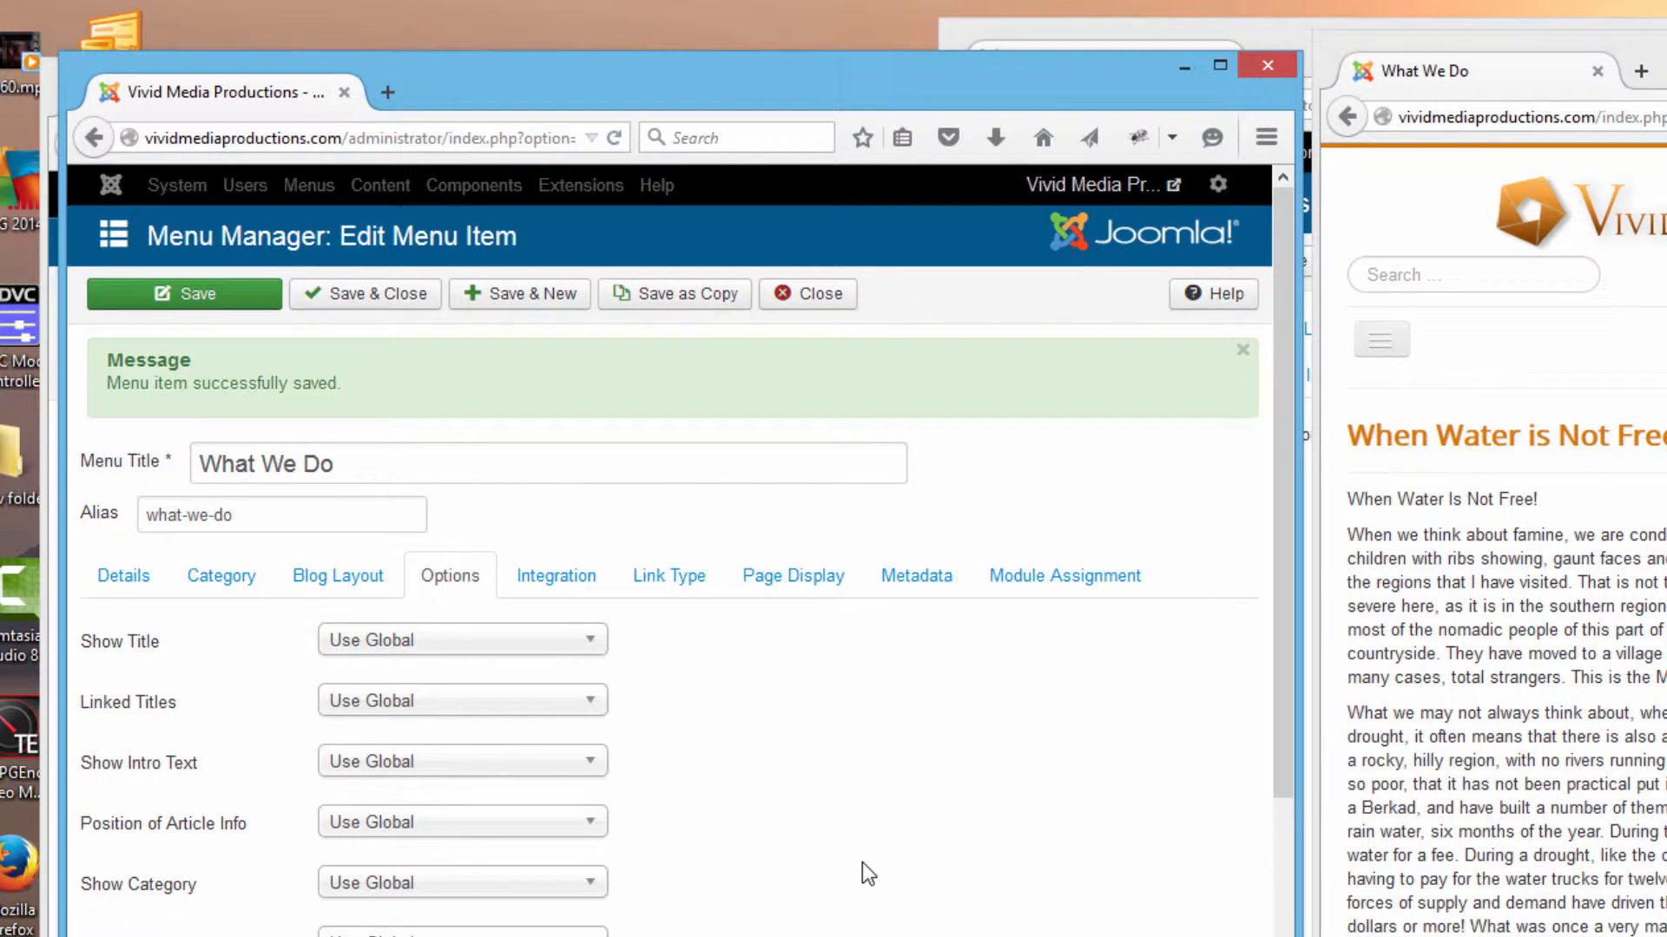
{"action": "scroll", "coordinate": [862, 862], "scroll_direction": "down", "scroll_amount": 5}
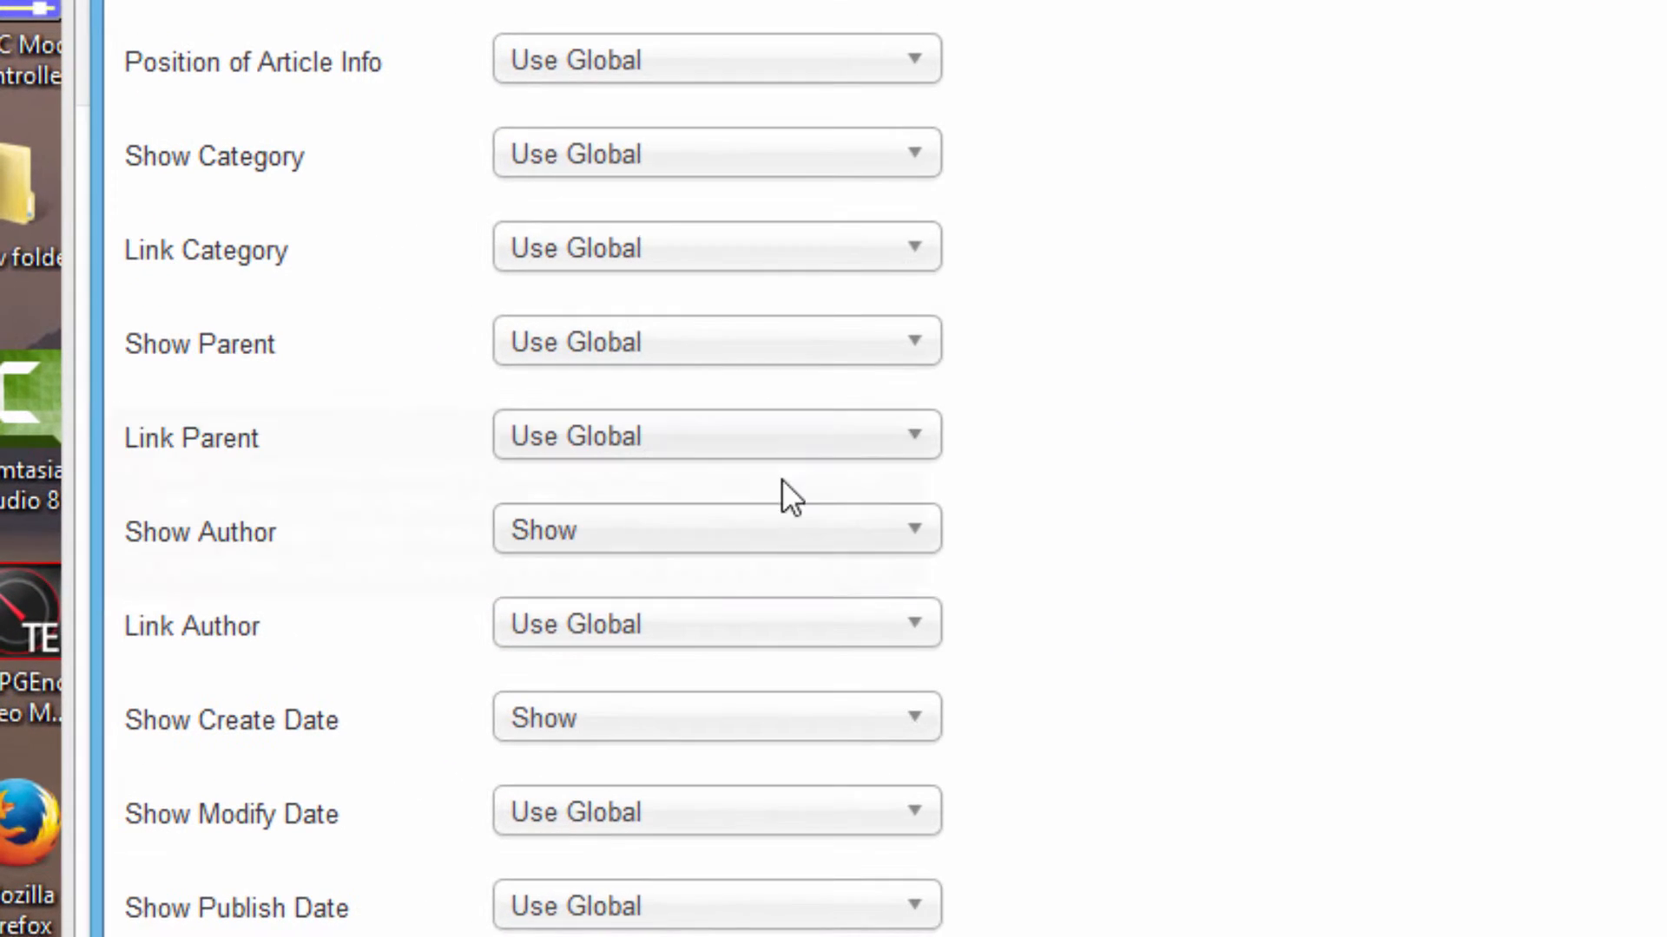
{"action": "left_click", "coordinate": [911, 526]}
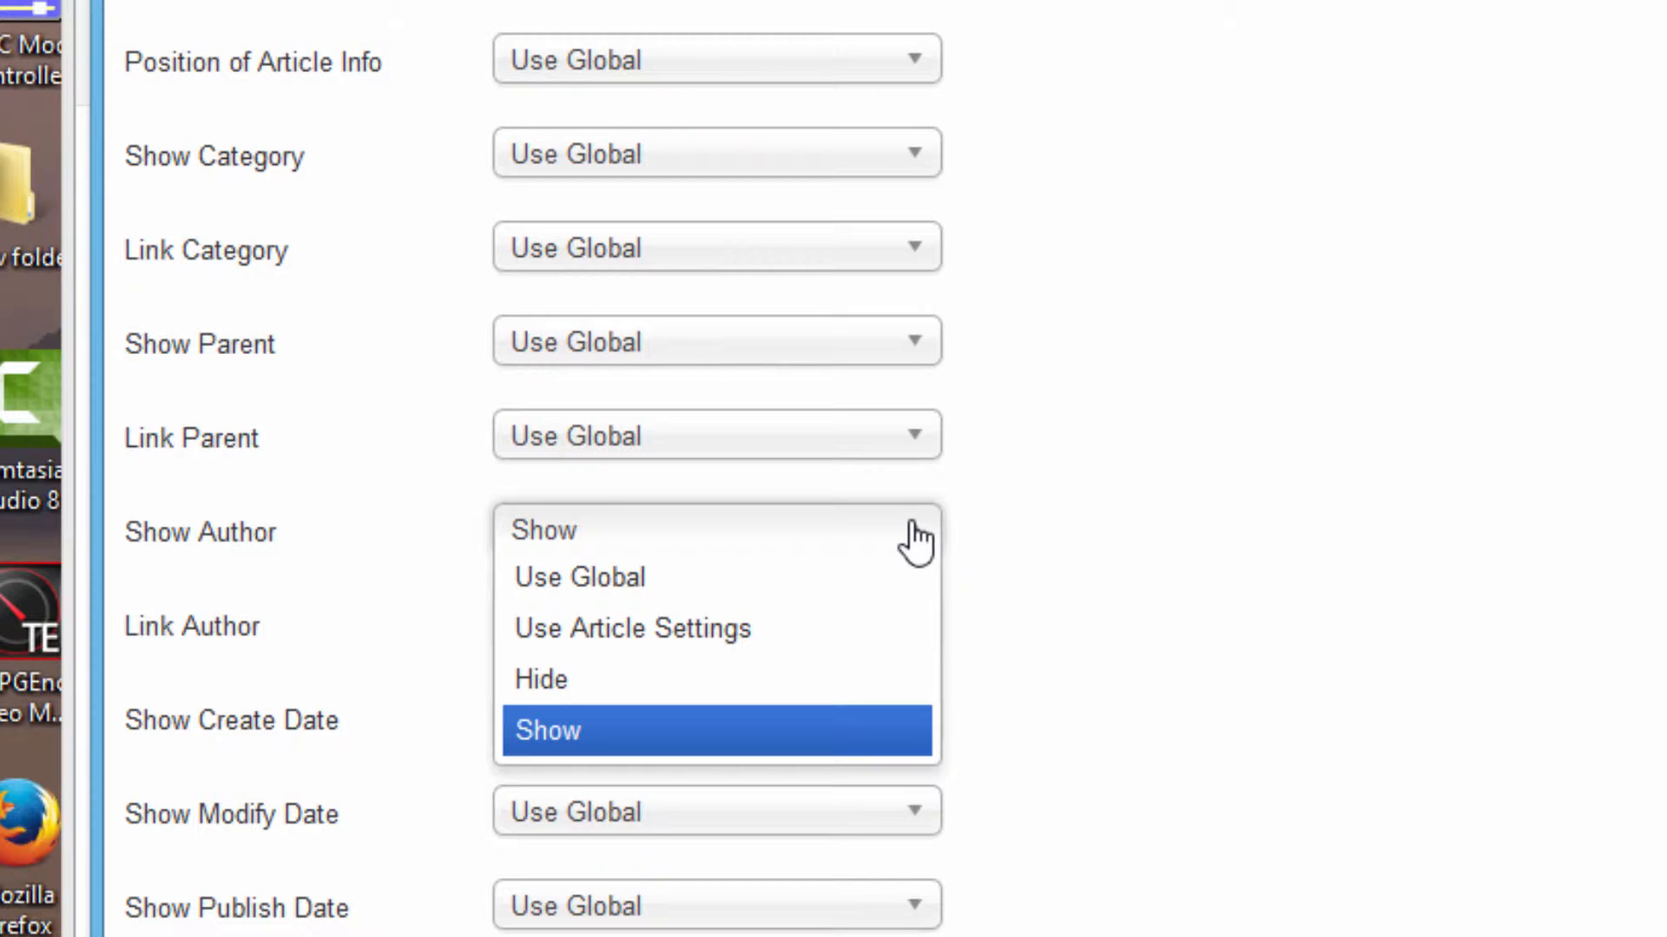
{"action": "left_click", "coordinate": [742, 641]}
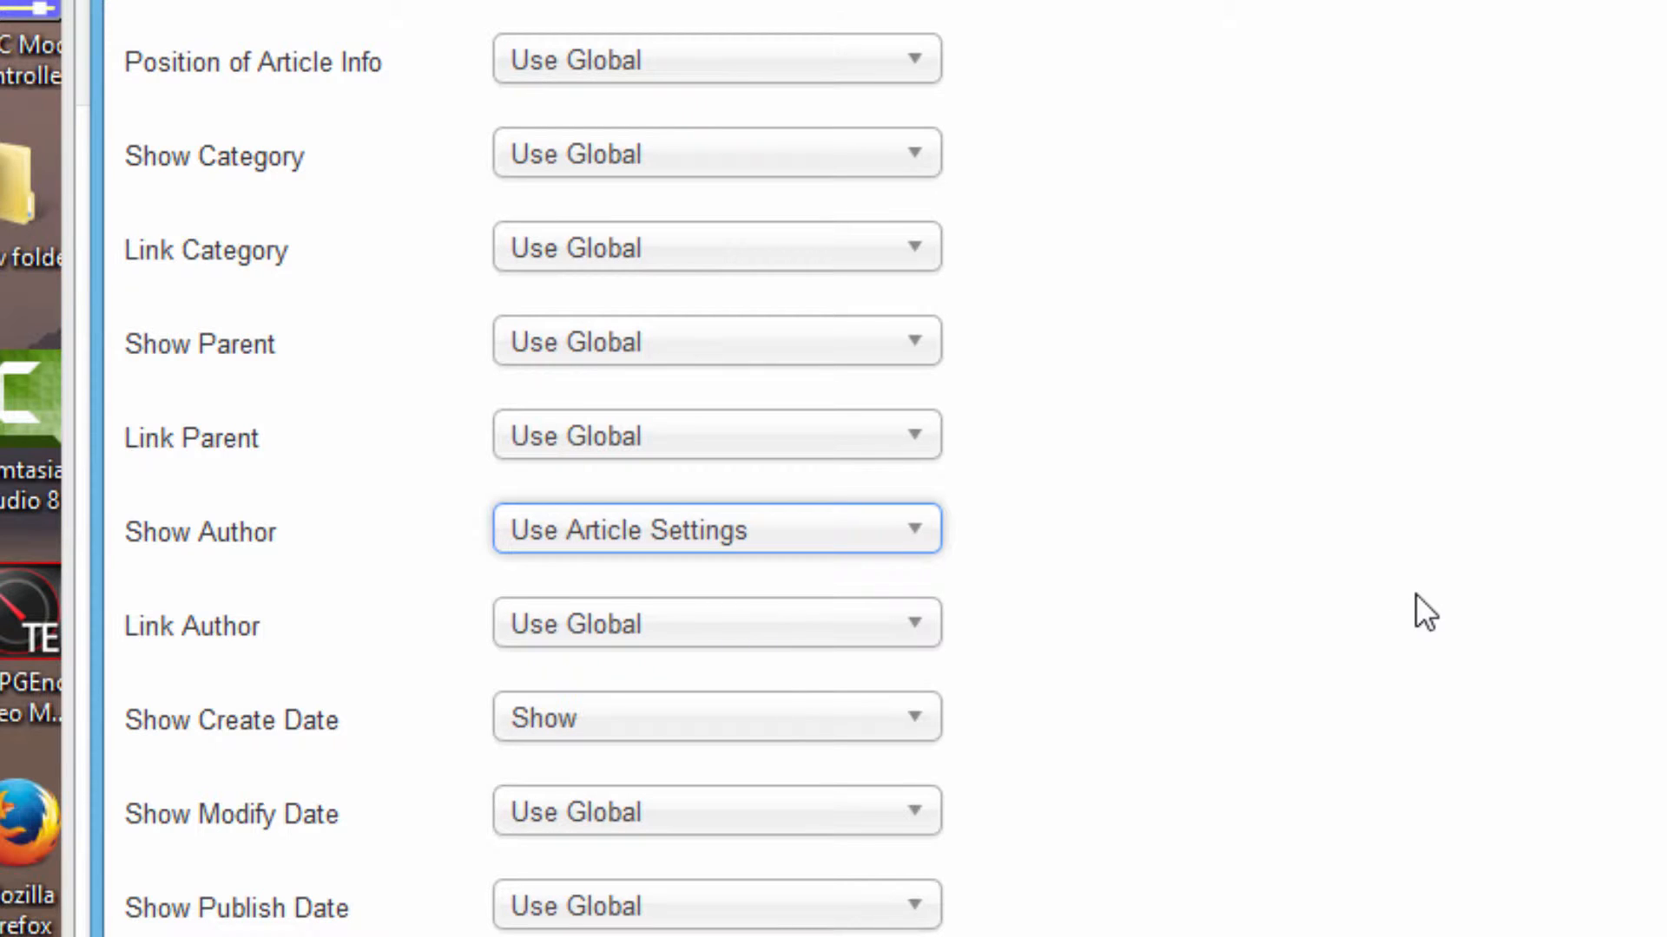
Set the menu item's Show Hits and Show Create Date options to Use Article Settings and save it.
{"action": "scroll", "coordinate": [1415, 594], "scroll_direction": "down", "scroll_amount": 5}
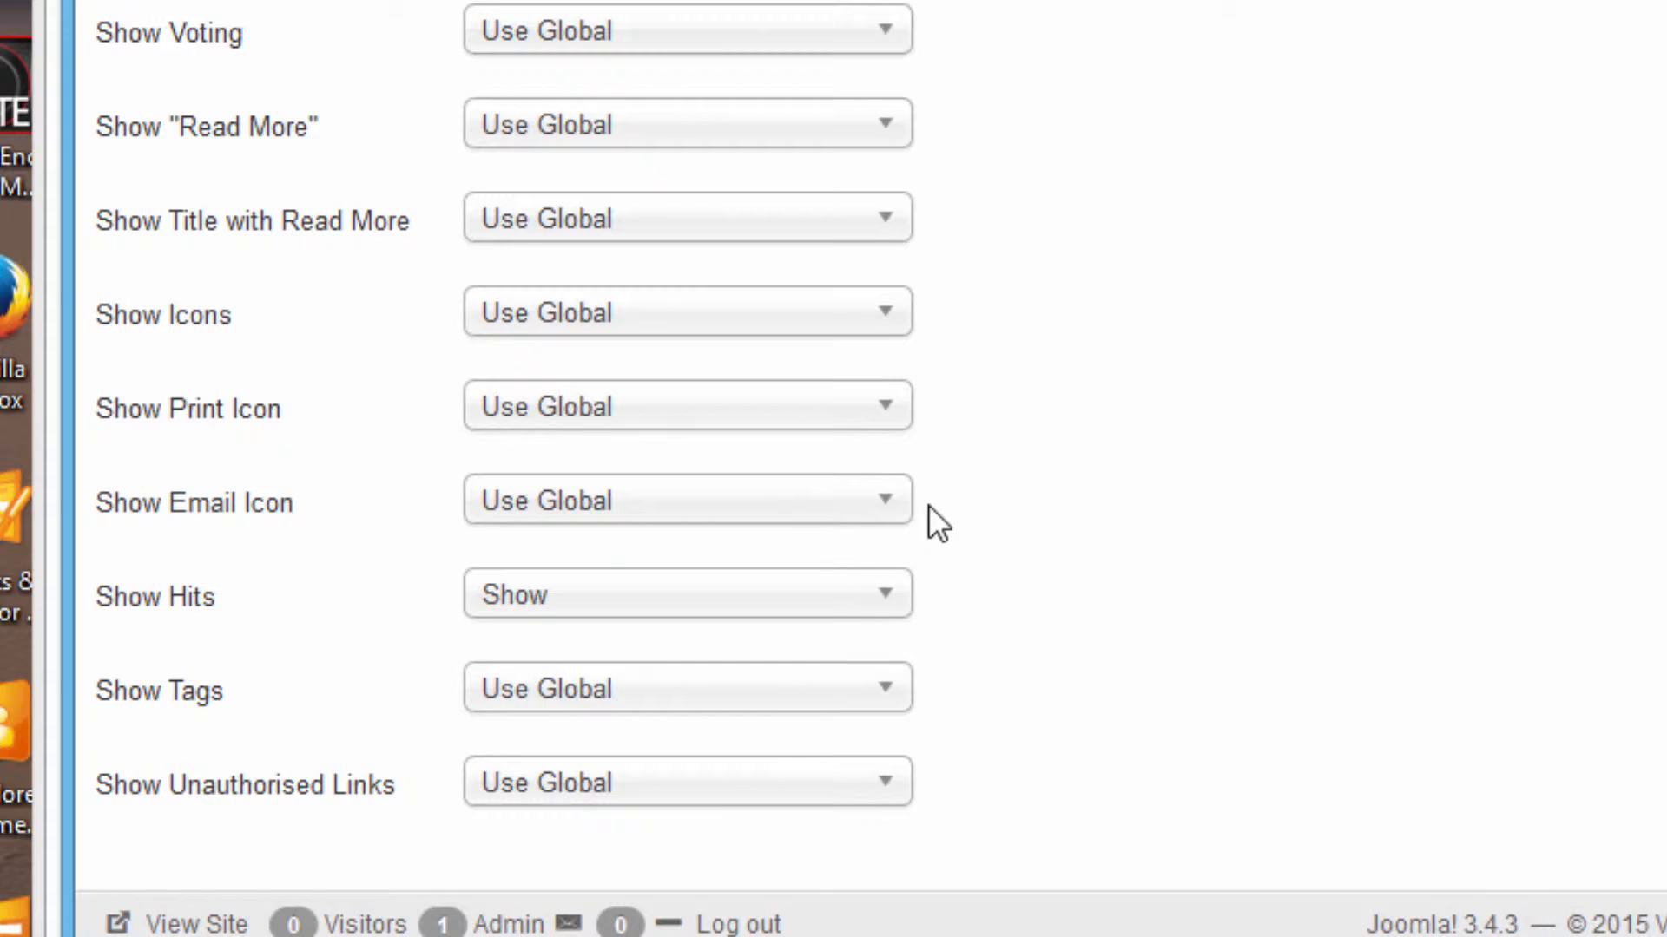
{"action": "left_click", "coordinate": [877, 599]}
{"action": "left_click", "coordinate": [748, 694]}
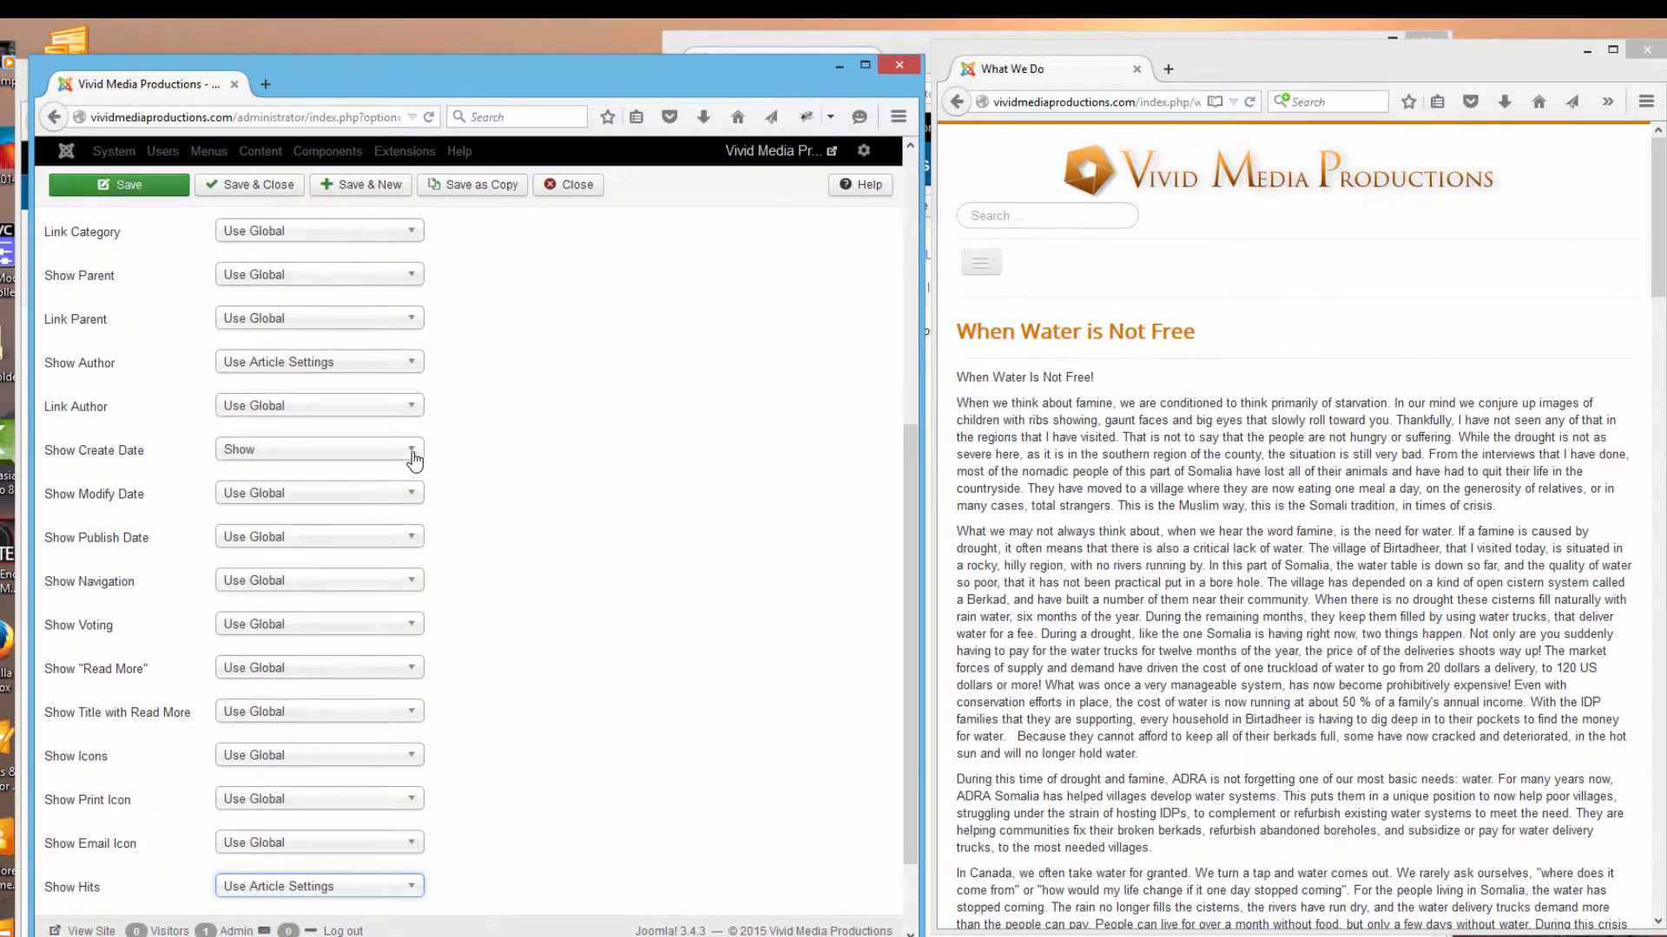
{"action": "left_click", "coordinate": [413, 455]}
{"action": "left_click", "coordinate": [347, 500]}
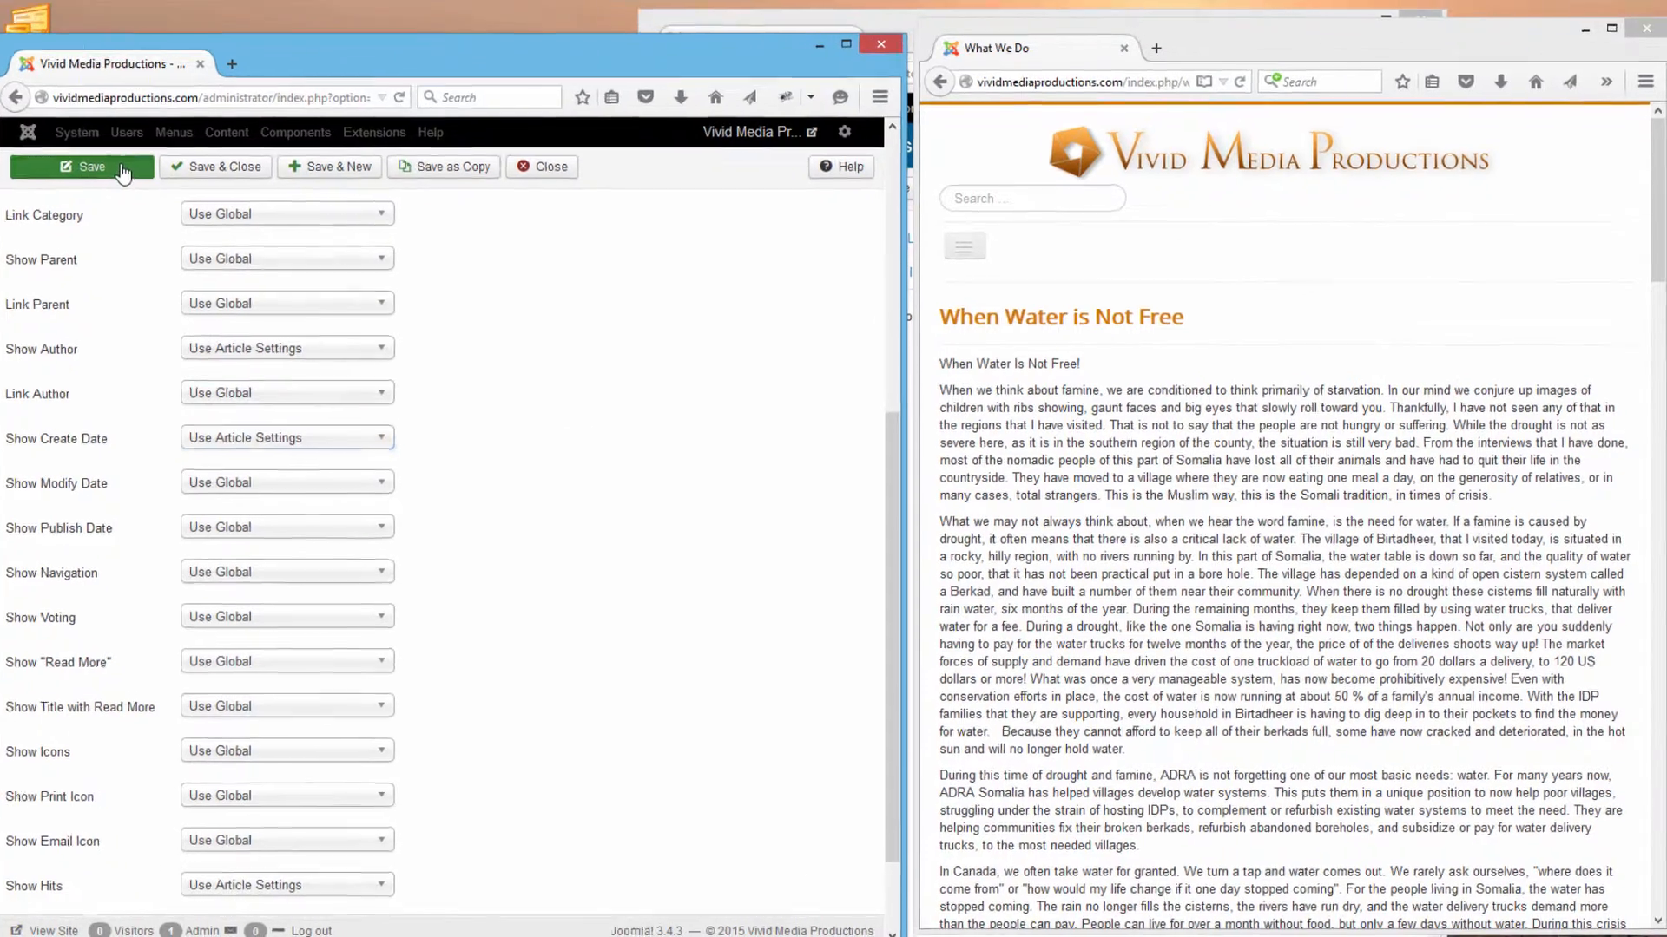
{"action": "left_click", "coordinate": [124, 173]}
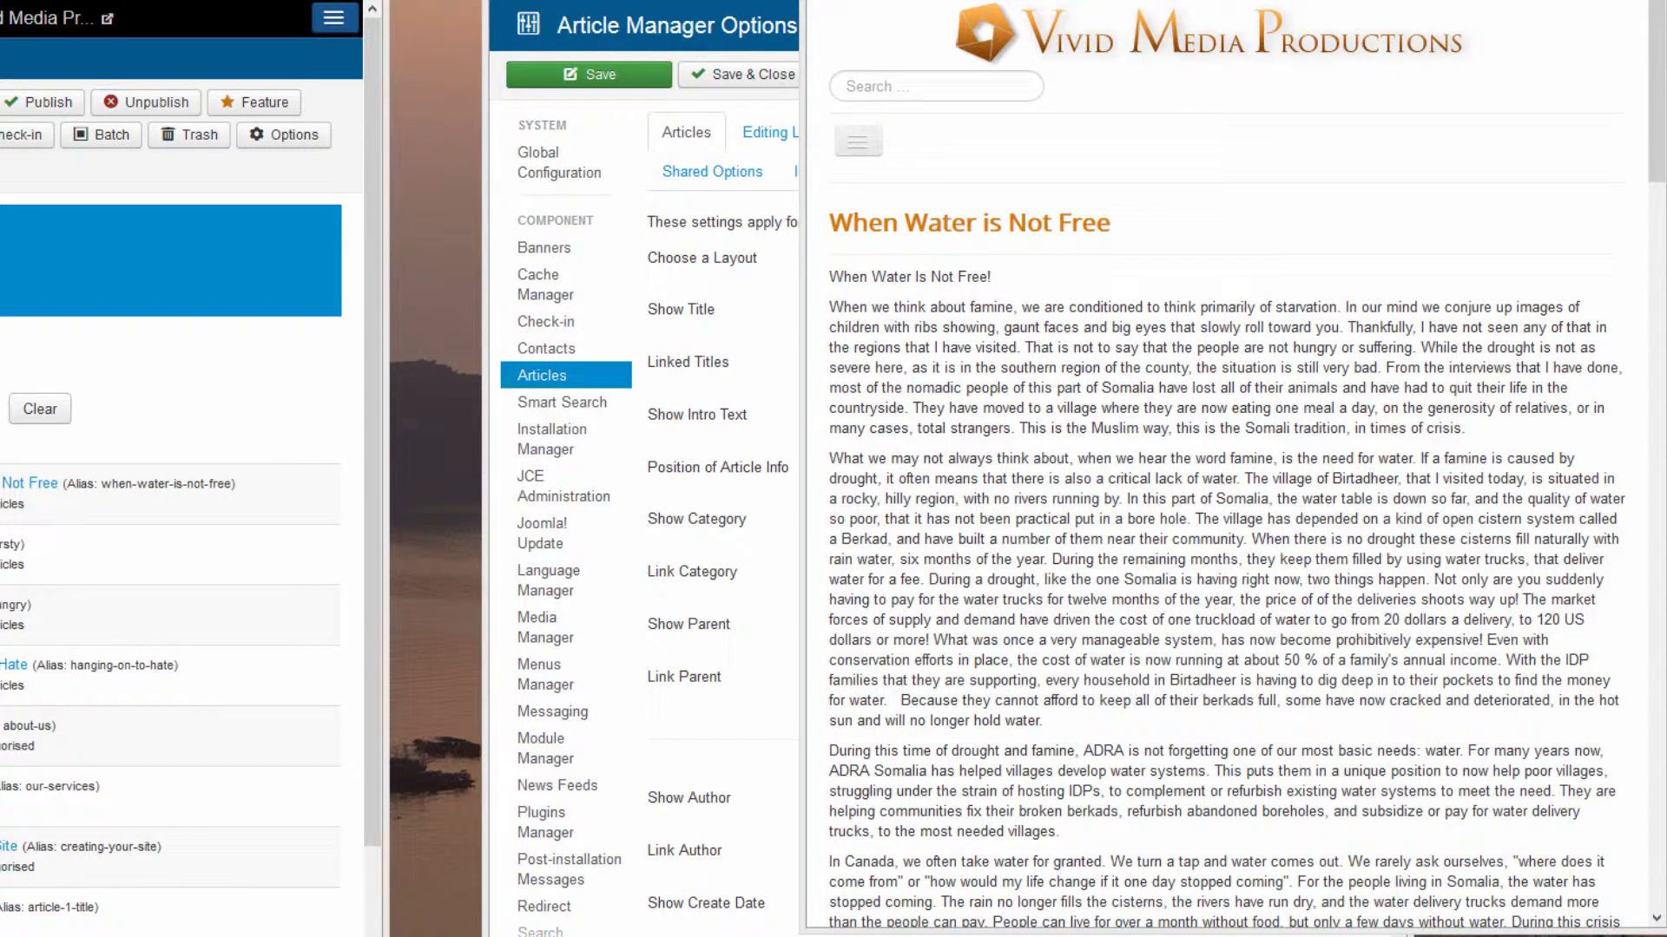
Move the Article Manager window into view and open the display options of the Hanging On to Hate article.
{"action": "left_click_drag", "start_coordinate": [127, 0], "coordinate": [454, 7]}
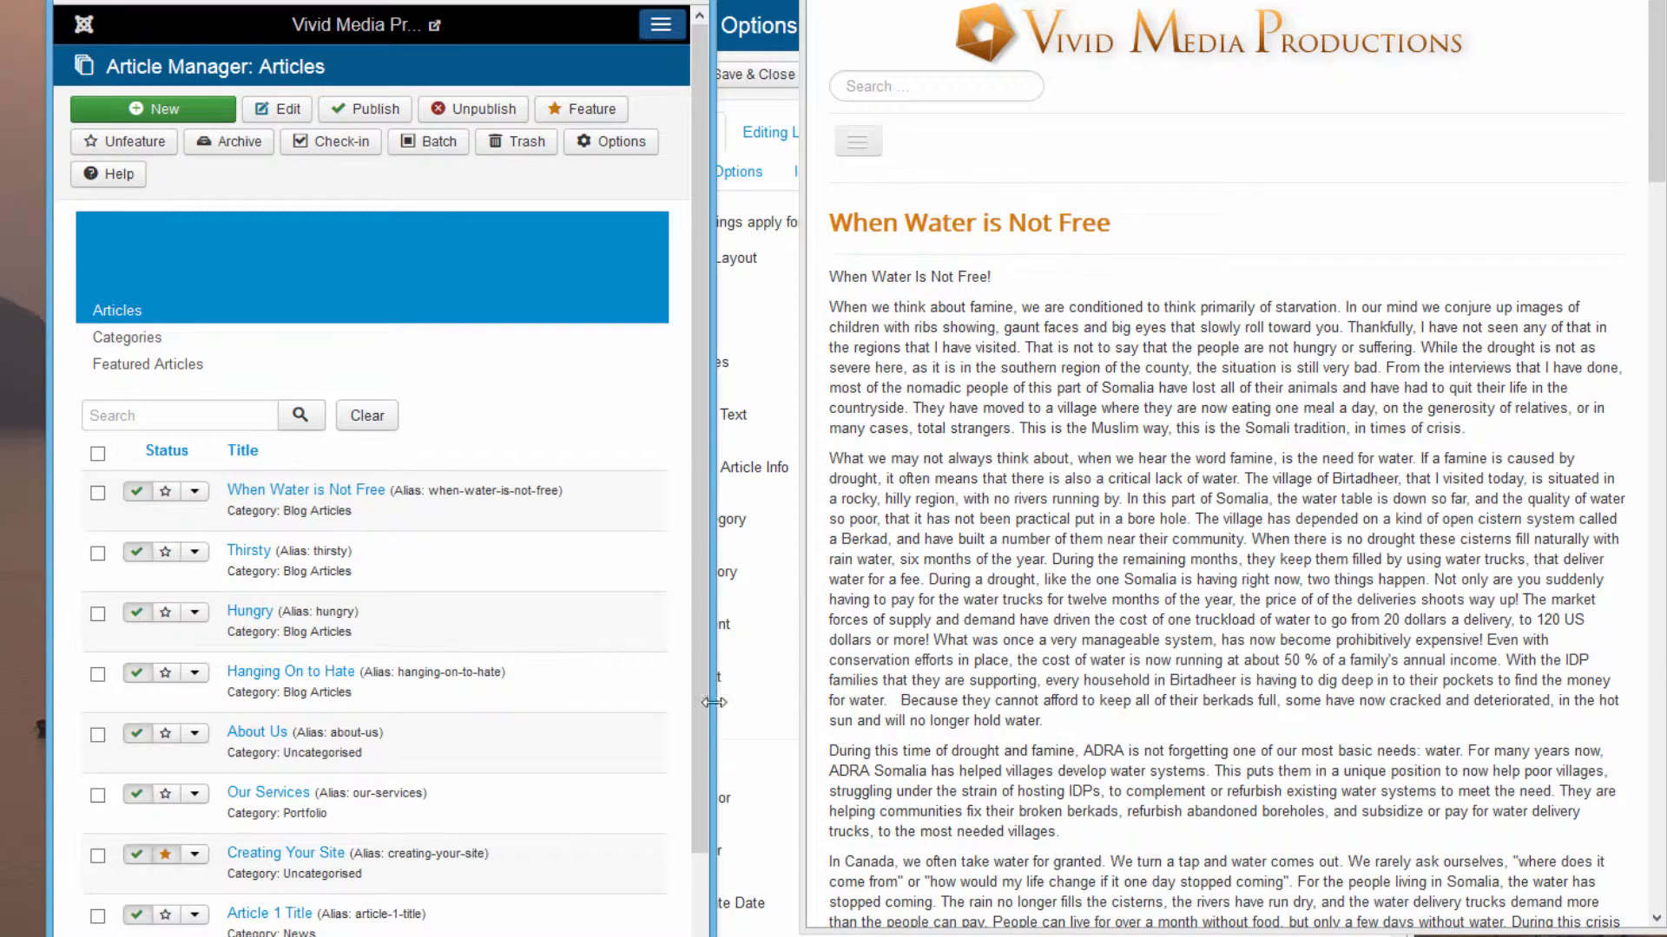
{"action": "scroll", "coordinate": [699, 628], "scroll_direction": "down", "scroll_amount": 1}
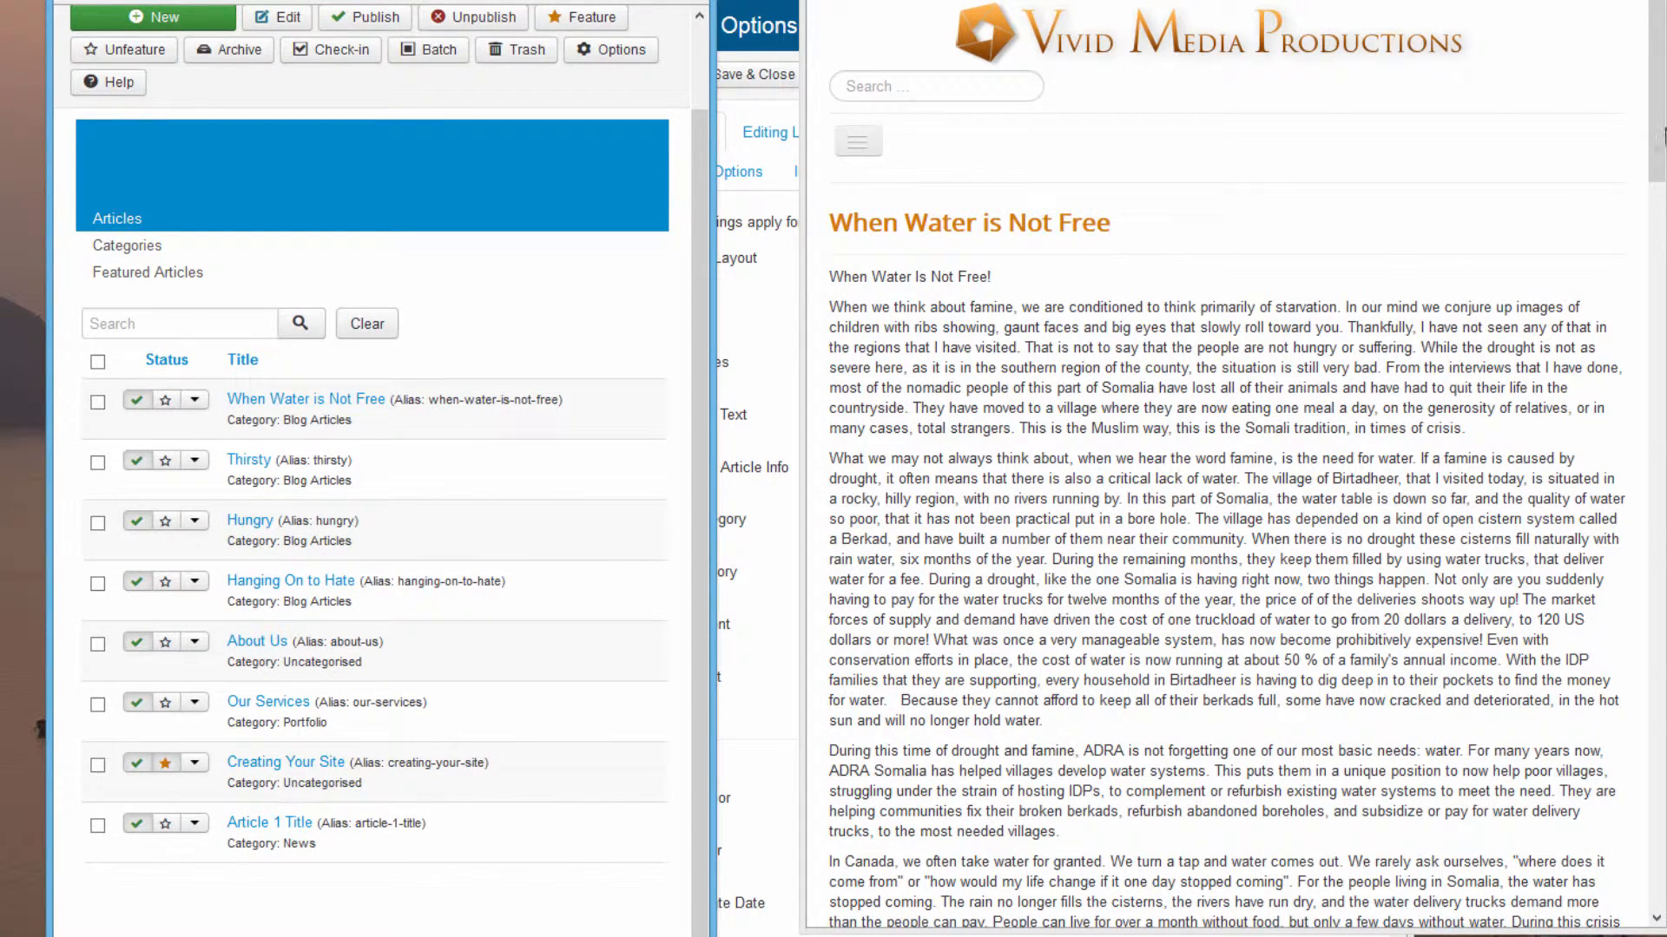
{"action": "left_click_drag", "start_coordinate": [1664, 135], "coordinate": [1664, 367]}
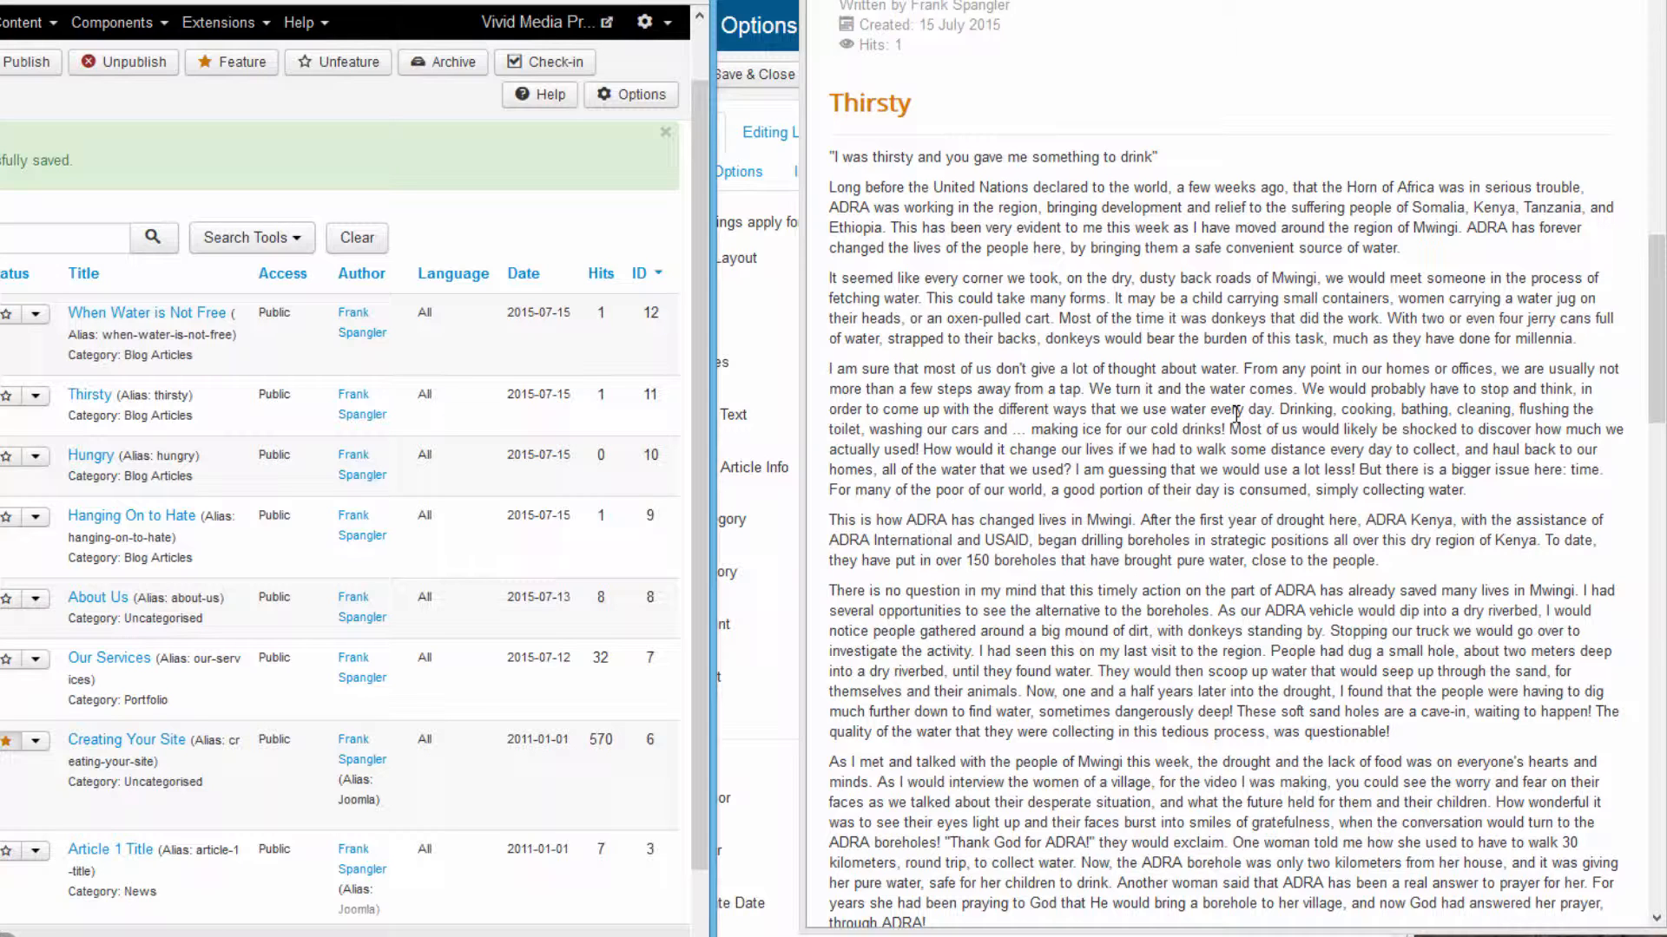
{"action": "left_click", "coordinate": [114, 525]}
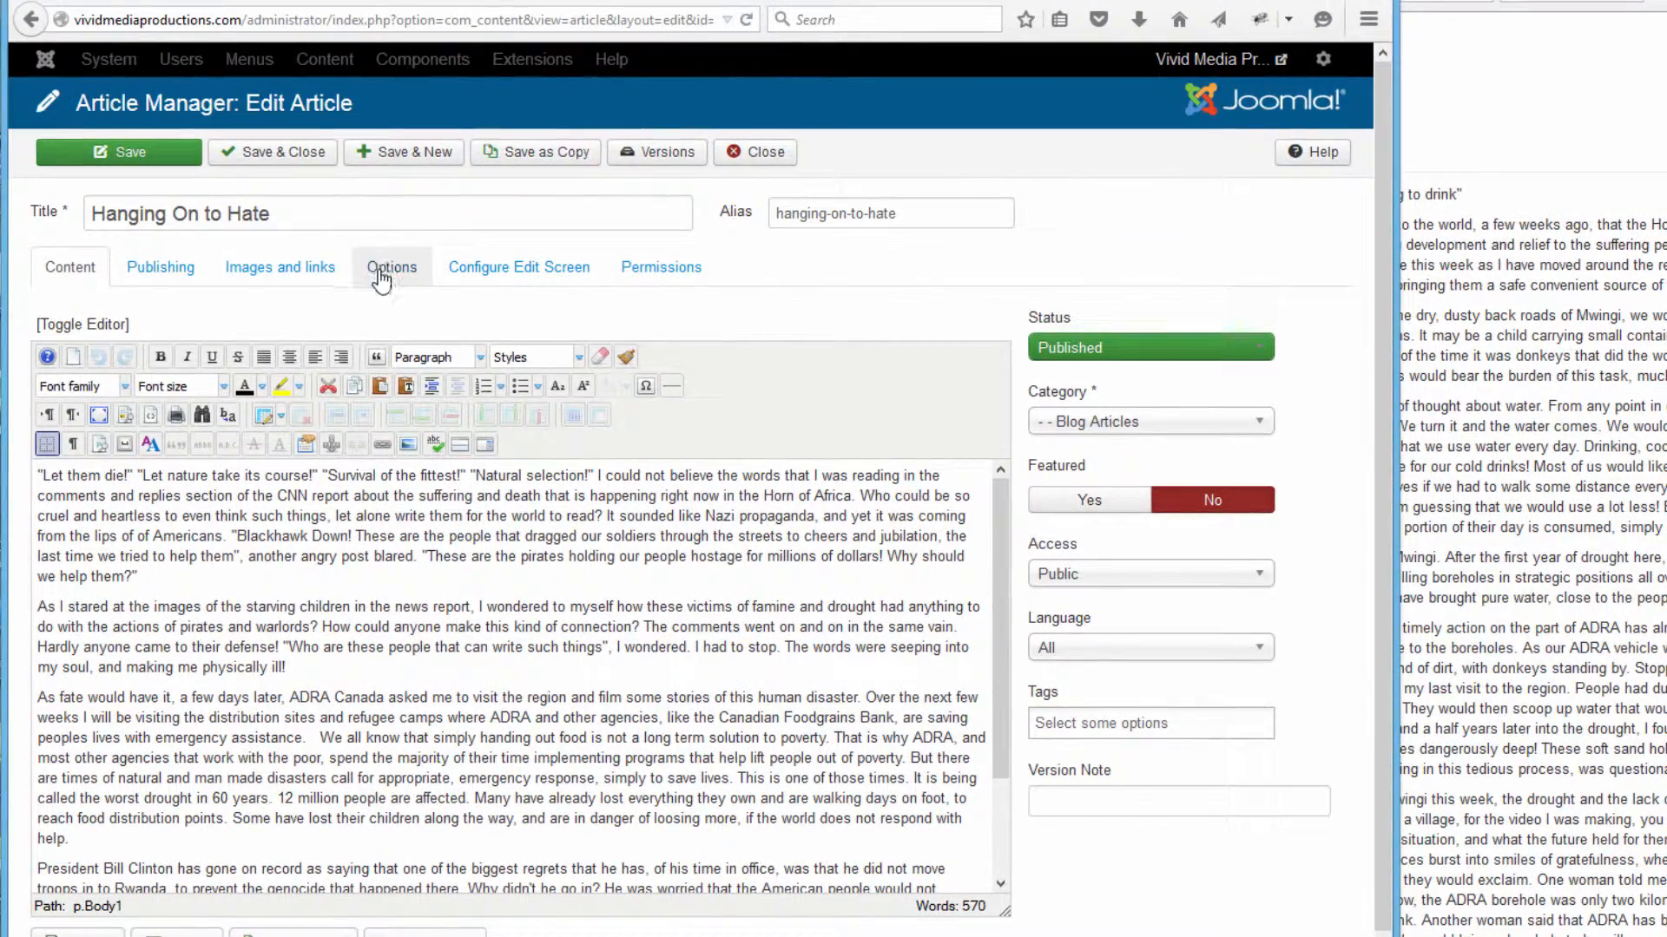
{"action": "left_click", "coordinate": [382, 269]}
Set the Hanging On to Hate article's Show Author option to Show, narrow its window and save the article.
{"action": "scroll", "coordinate": [261, 538], "scroll_direction": "down", "scroll_amount": 3}
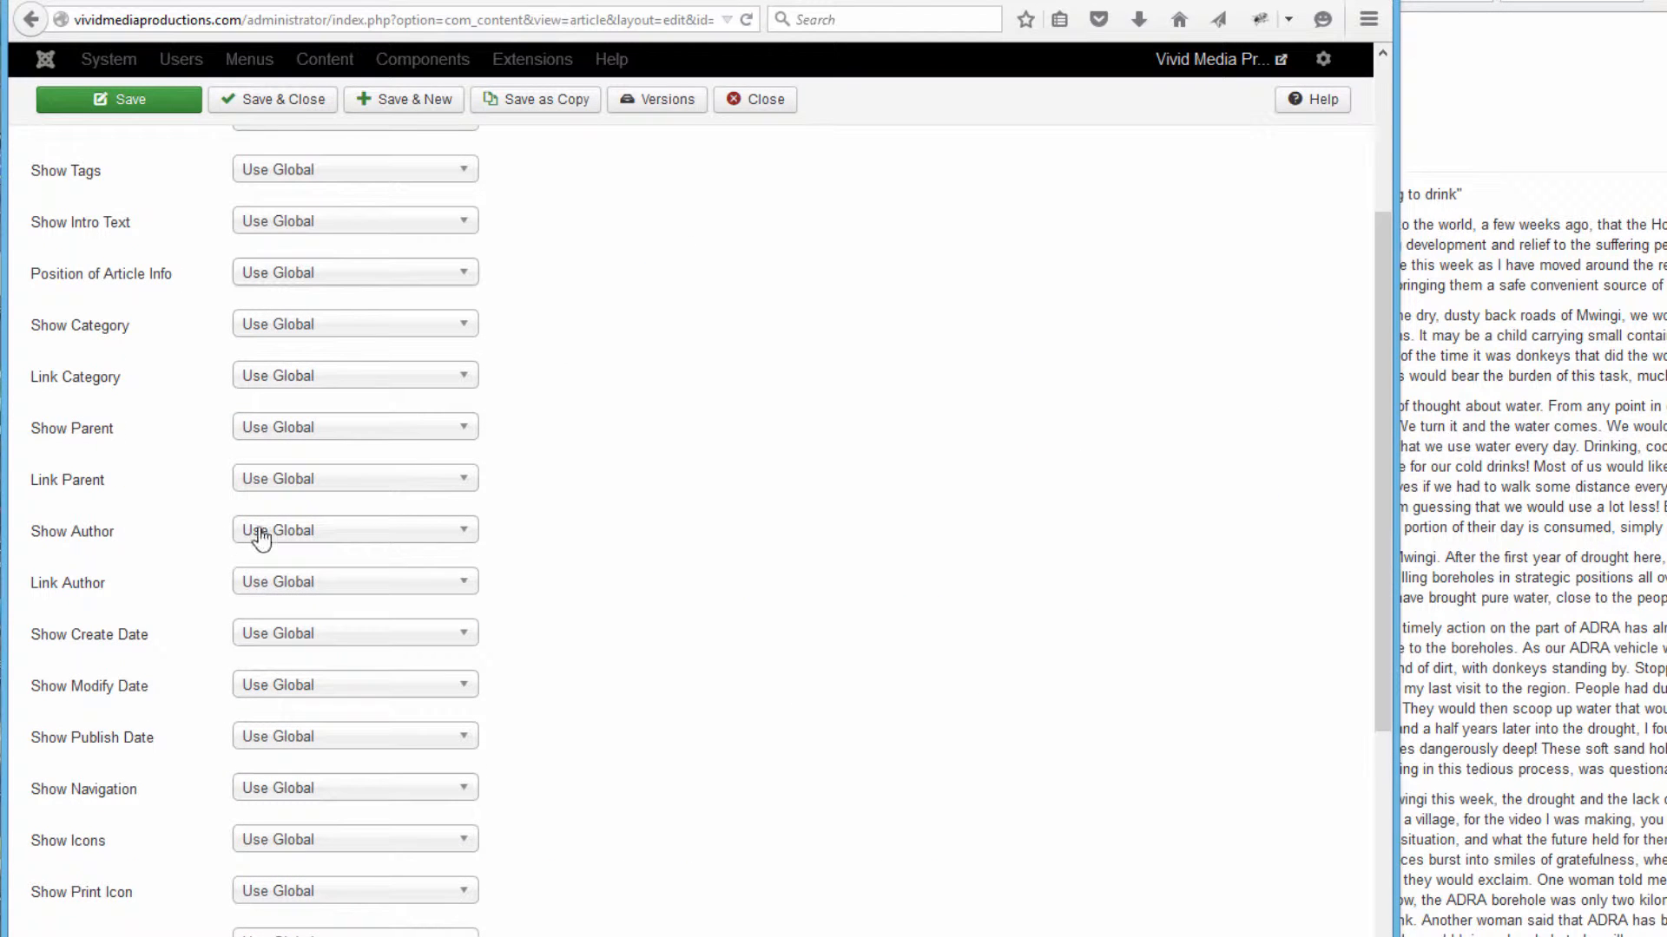
{"action": "left_click", "coordinate": [460, 532]}
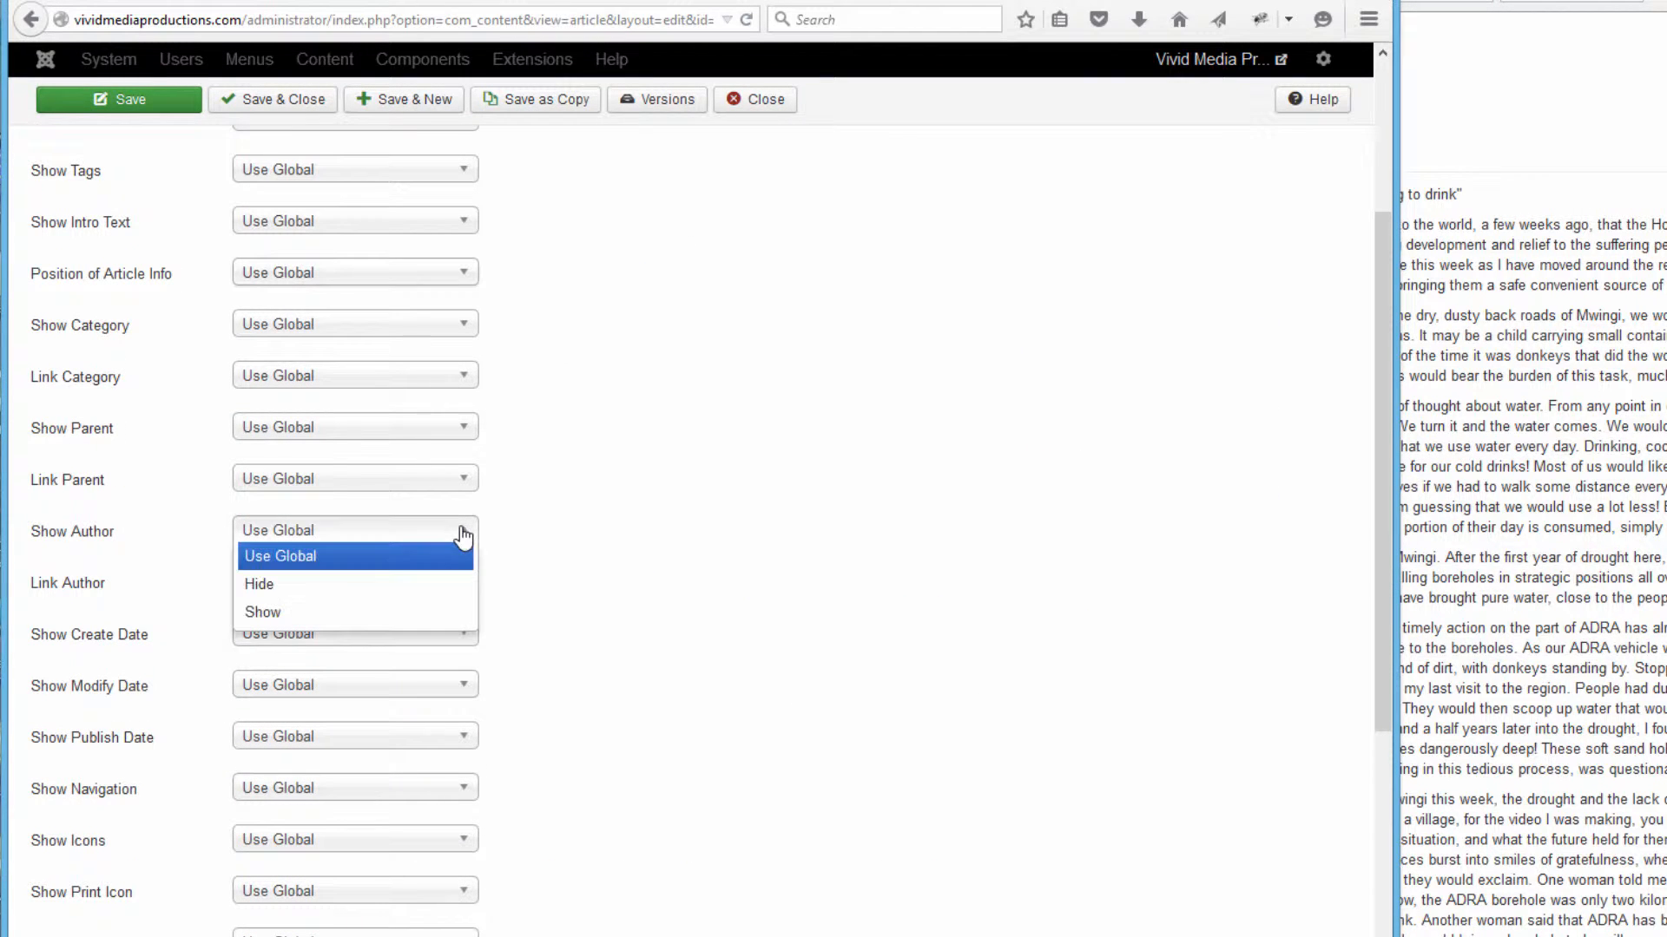
{"action": "left_click", "coordinate": [298, 616]}
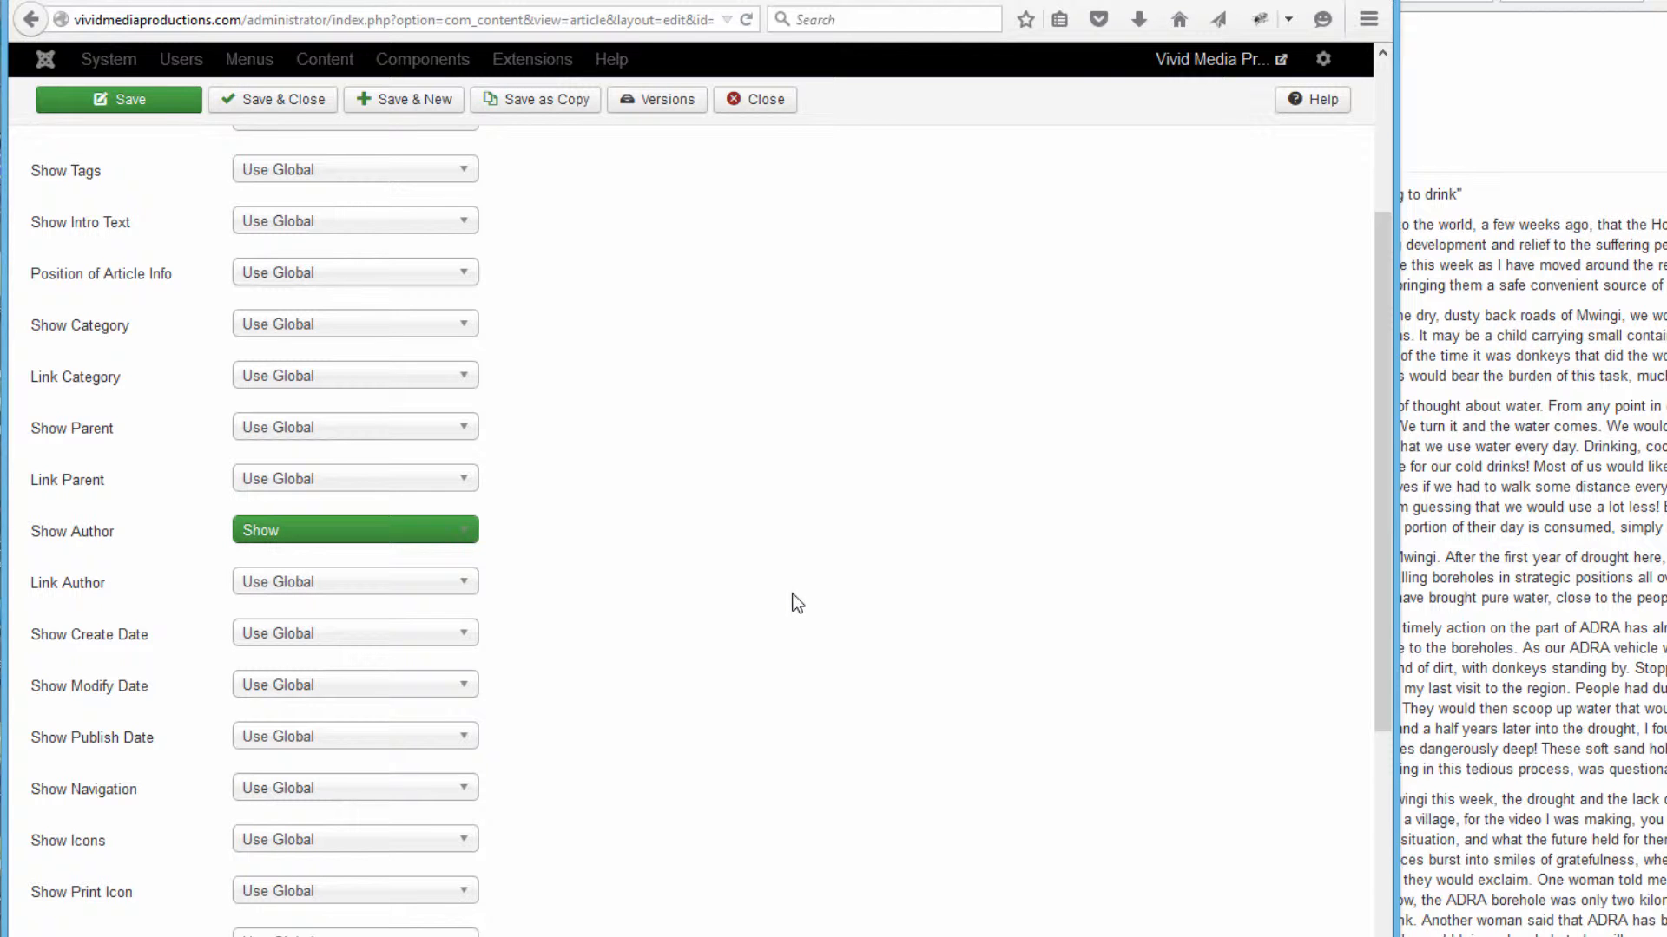
{"action": "left_click_drag", "start_coordinate": [1394, 599], "coordinate": [734, 586]}
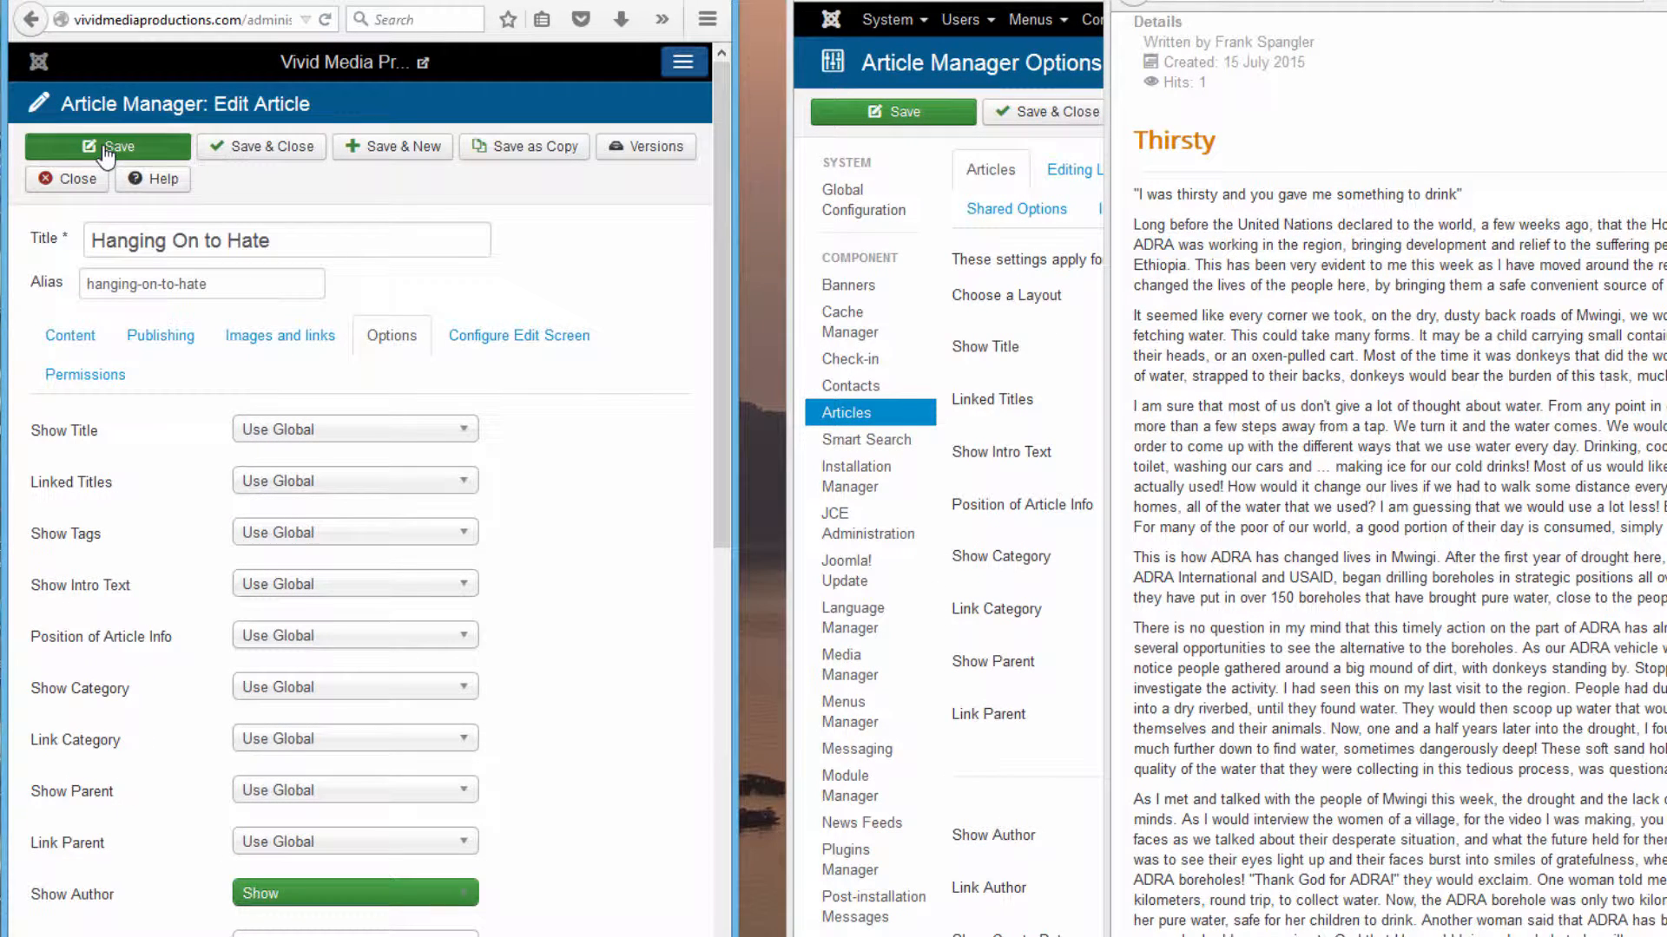
{"action": "left_click", "coordinate": [106, 149]}
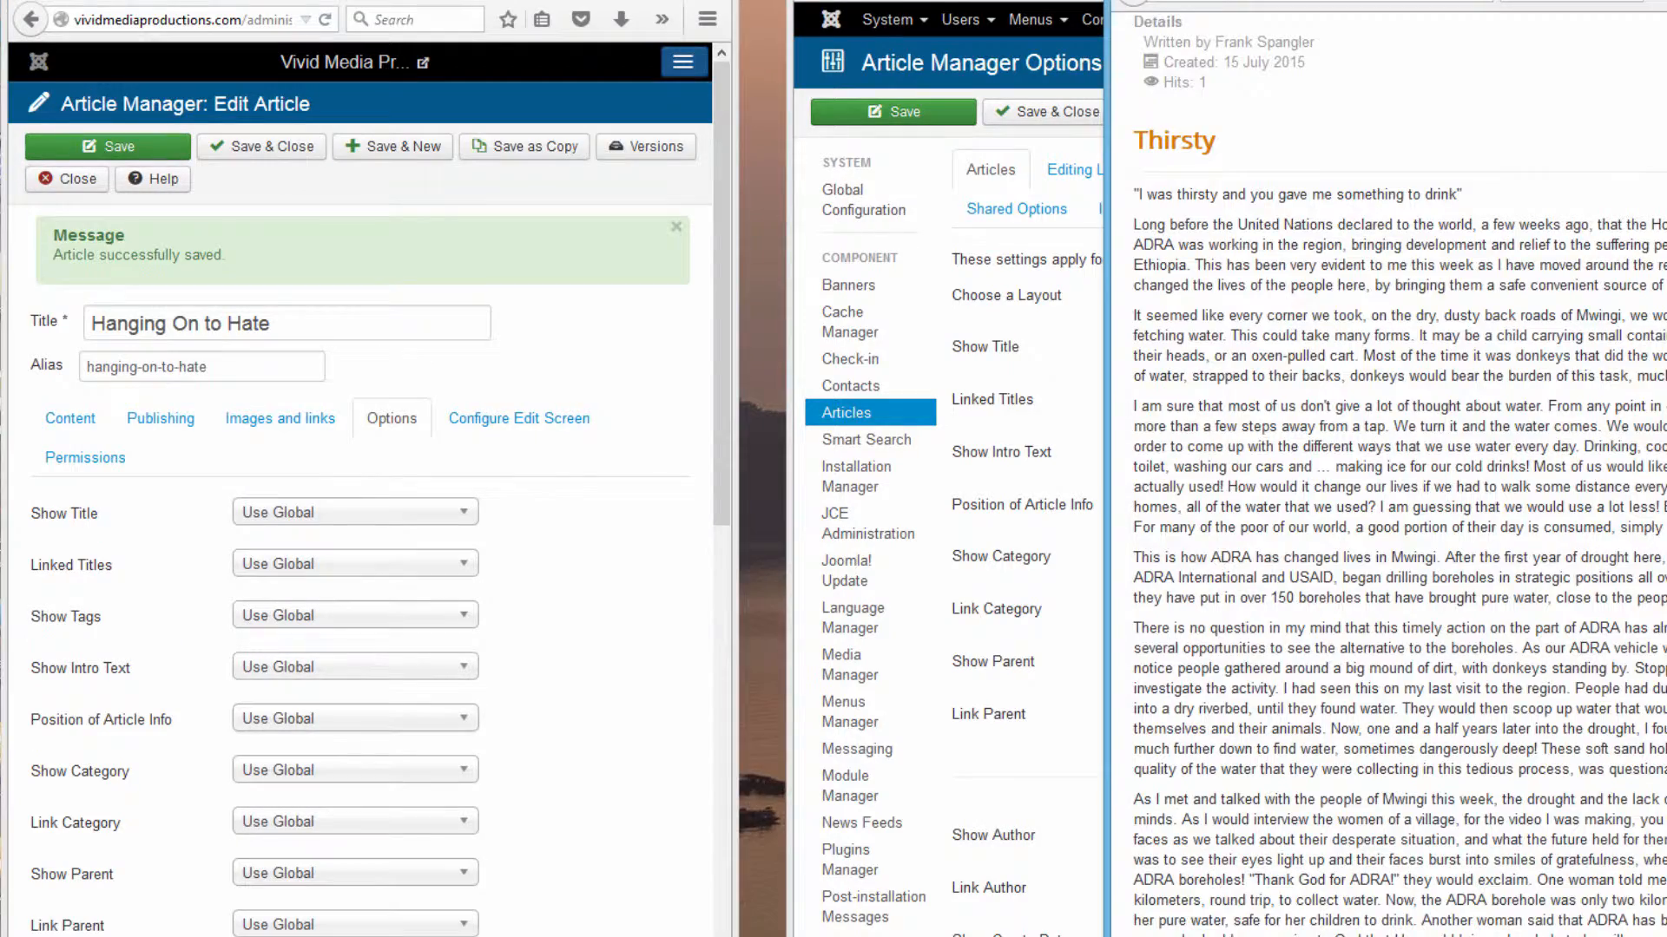
Refresh the public What We Do page and compare the details beneath the blog articles down to Hanging On to Hate.
{"action": "scroll", "coordinate": [1389, 468], "scroll_direction": "up", "scroll_amount": 12}
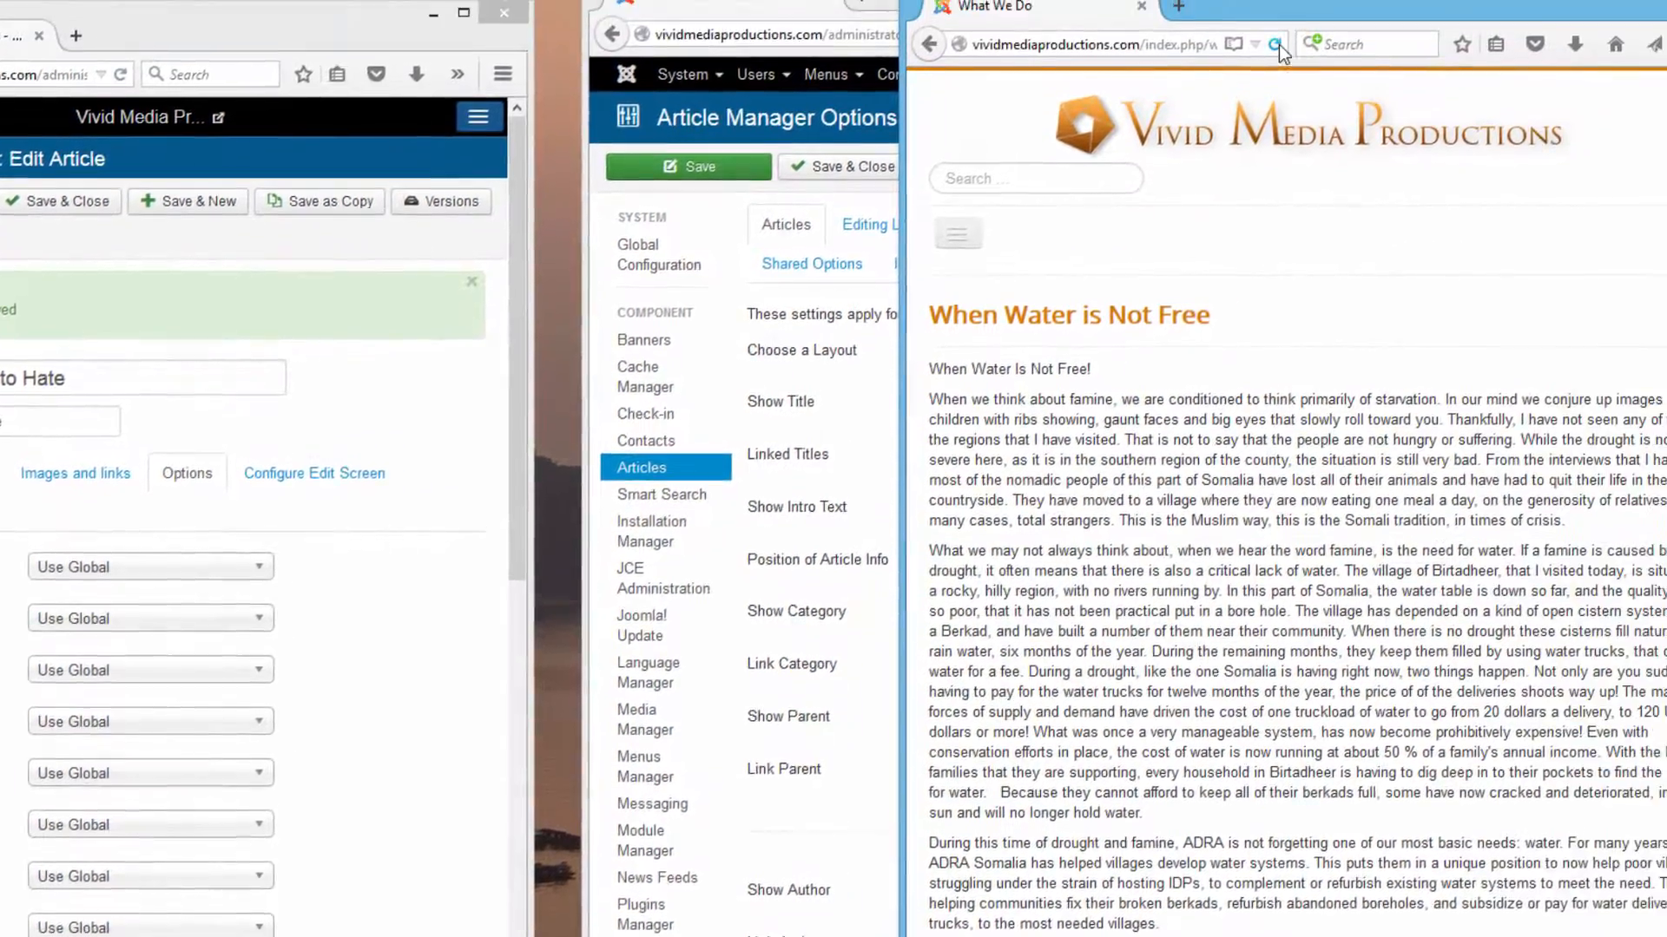
{"action": "left_click", "coordinate": [1274, 44]}
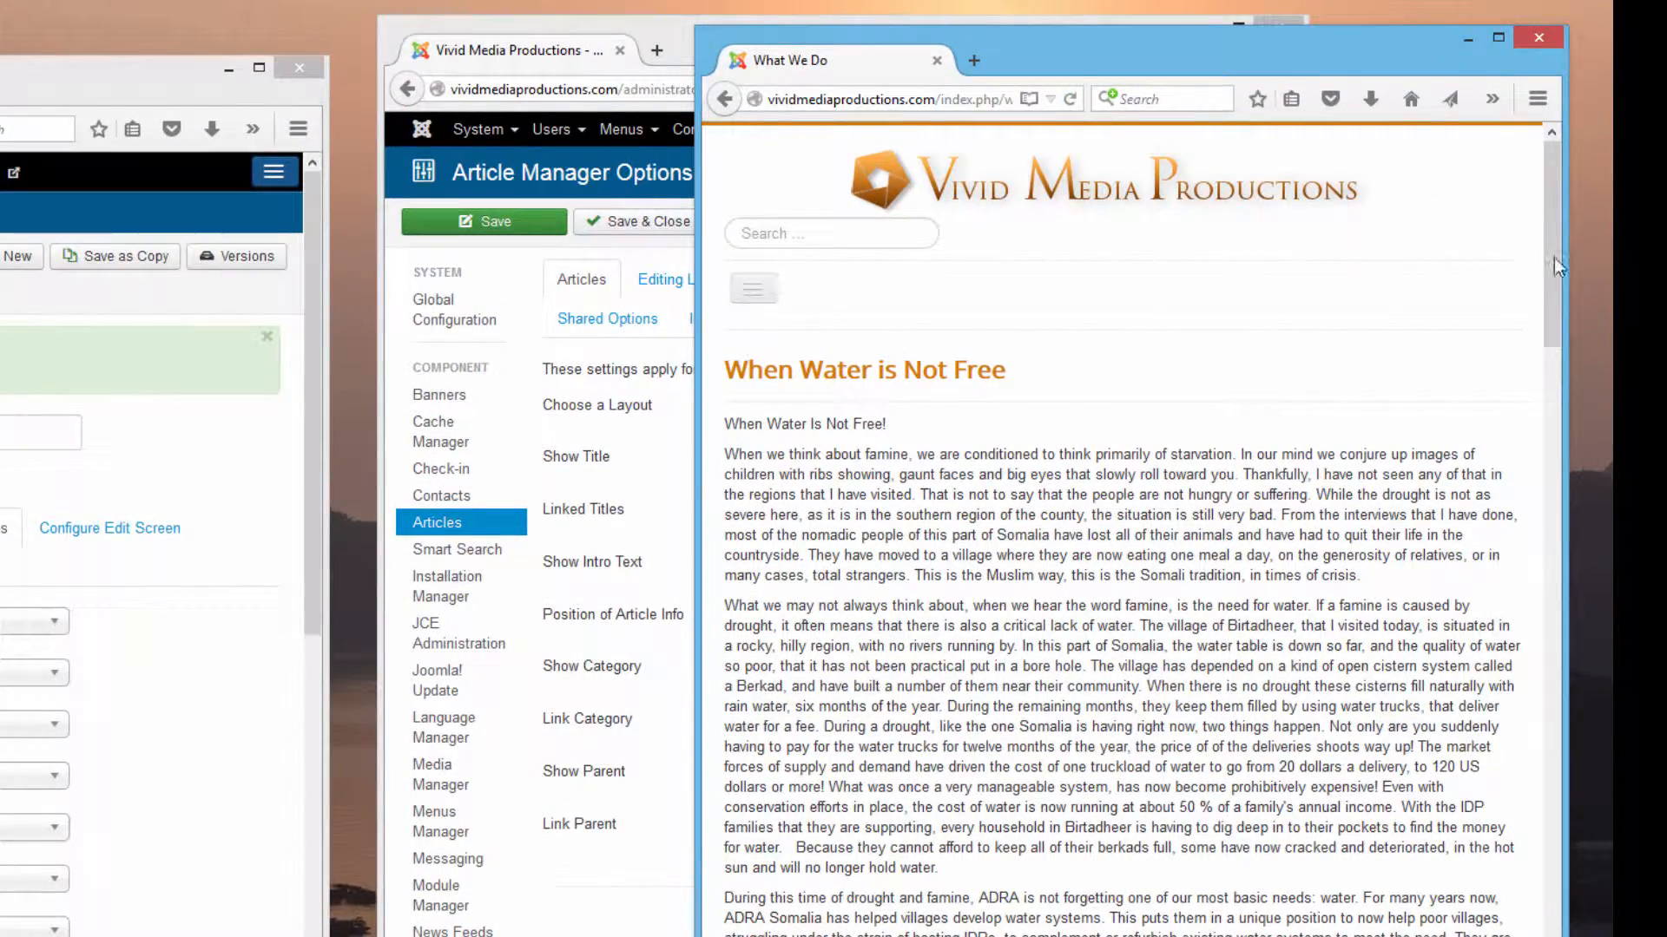
{"action": "left_click_drag", "start_coordinate": [1556, 263], "coordinate": [1550, 372]}
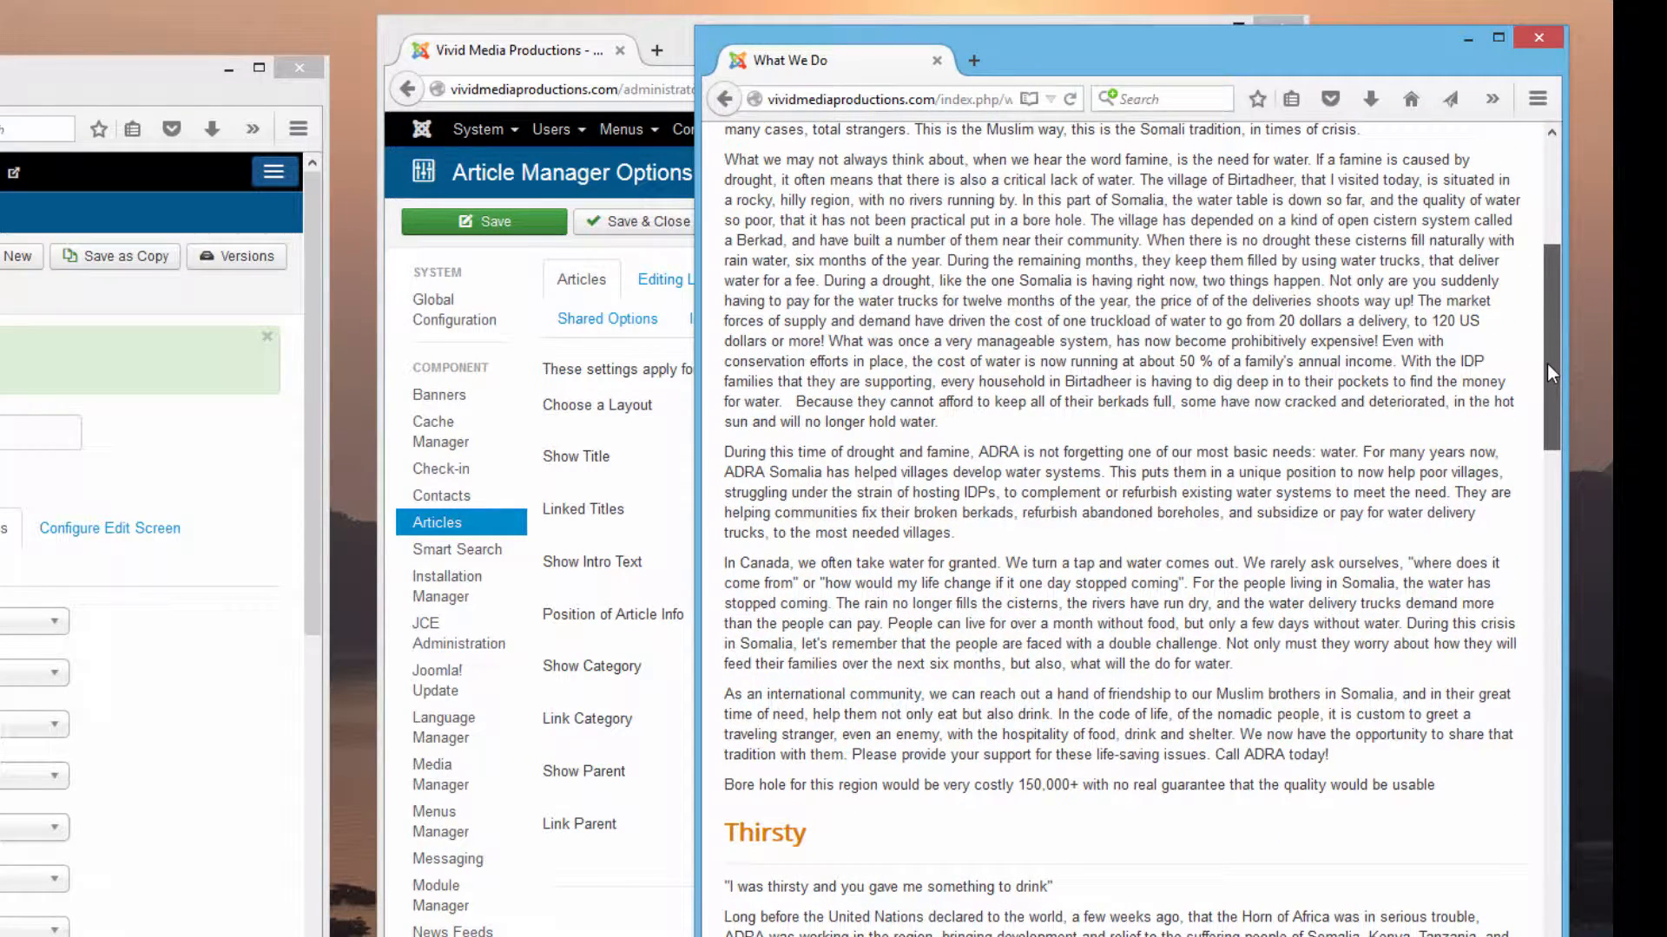
{"action": "left_click_drag", "start_coordinate": [1547, 365], "coordinate": [1599, 936]}
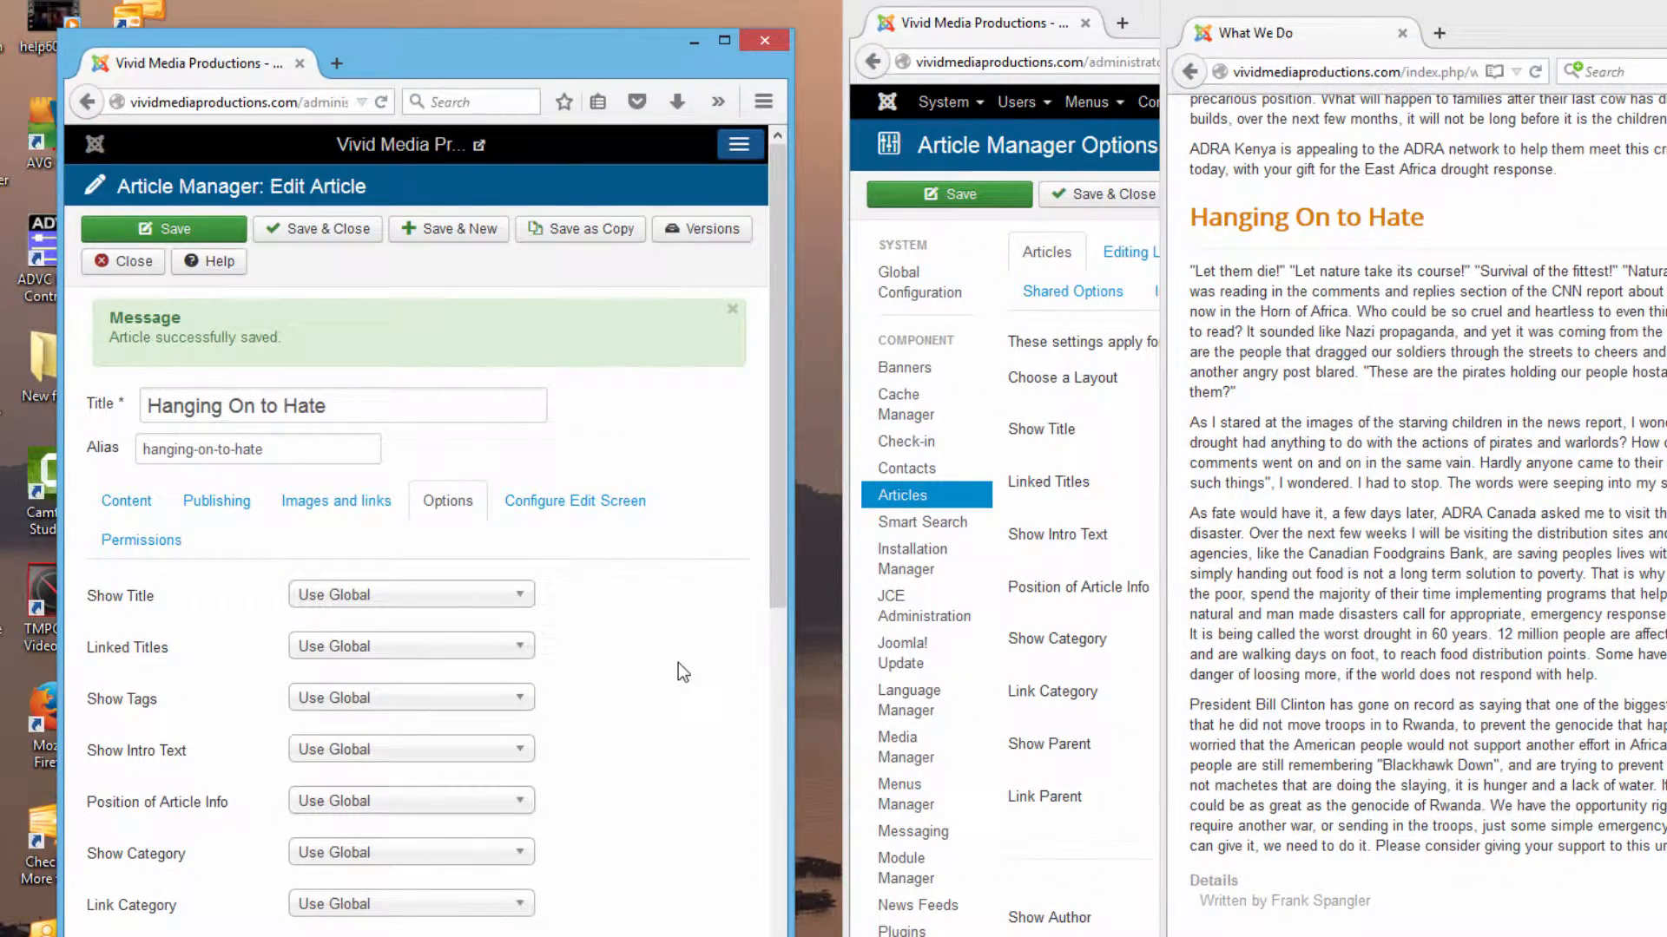
Show the Hanging On to Hate article's author and date display options.
{"action": "left_click_drag", "start_coordinate": [775, 477], "coordinate": [783, 697]}
{"action": "scroll", "coordinate": [783, 696], "scroll_direction": "down", "scroll_amount": 2}
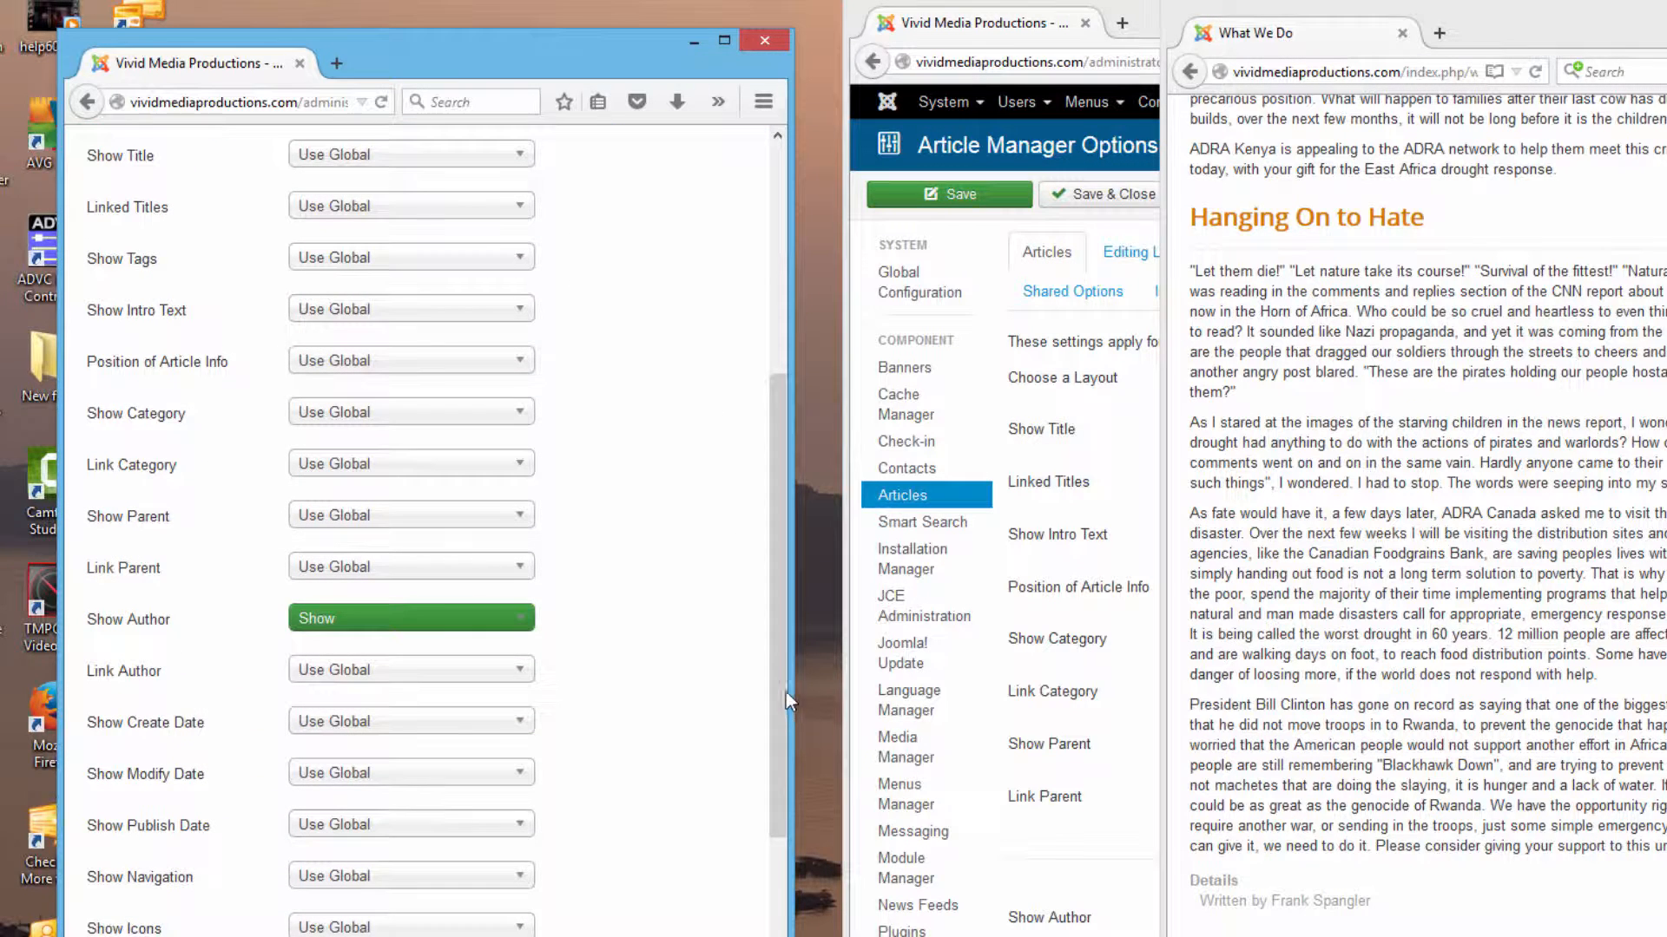